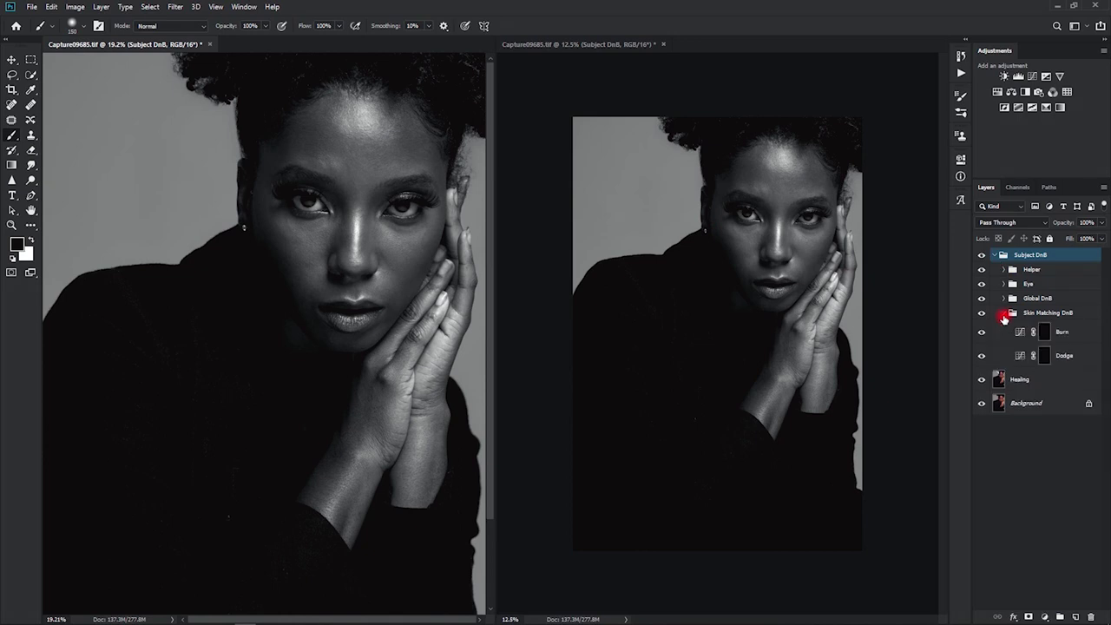
Check the Dodge curve, then target its layer mask with white as the foreground colour and set the brush flow to 2%.
double_click(1021, 356)
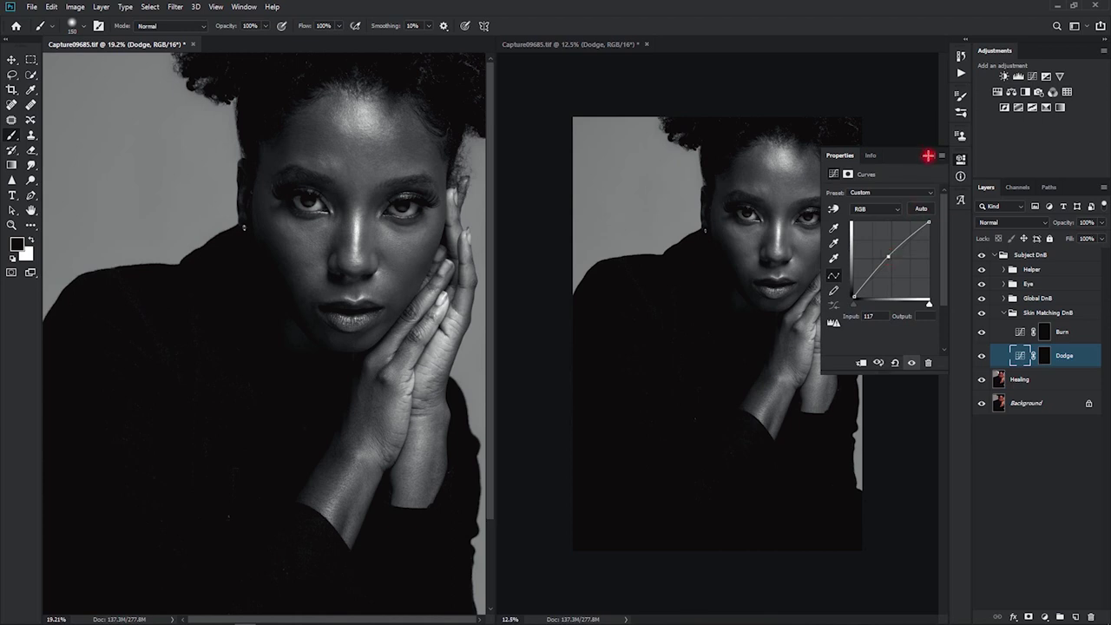
left_click(927, 155)
left_click(1044, 355)
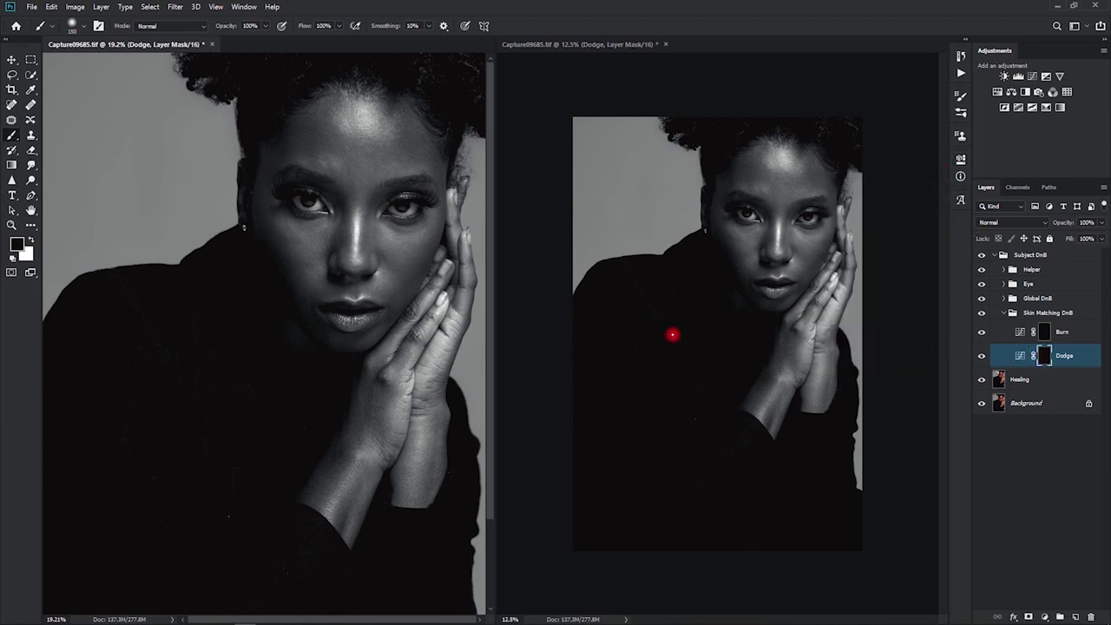
left_click(33, 242)
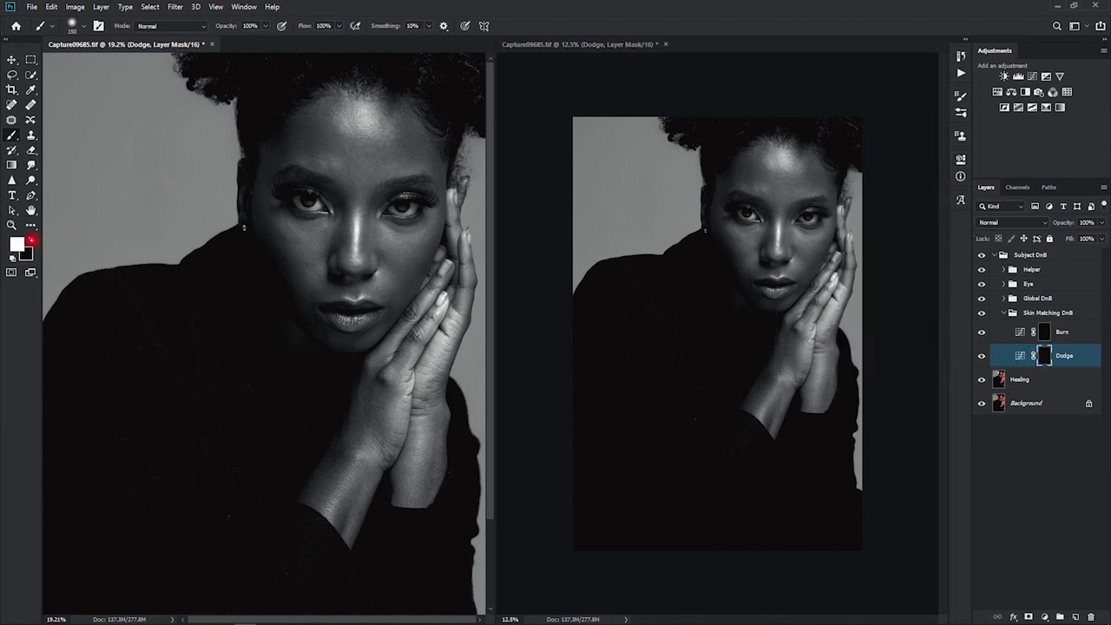
left_click(323, 25)
type("2")
key("Return")
Dodge the darker skin patches on the face and temples in the full-image view, adapting the brush size to each patch.
left_click(748, 207)
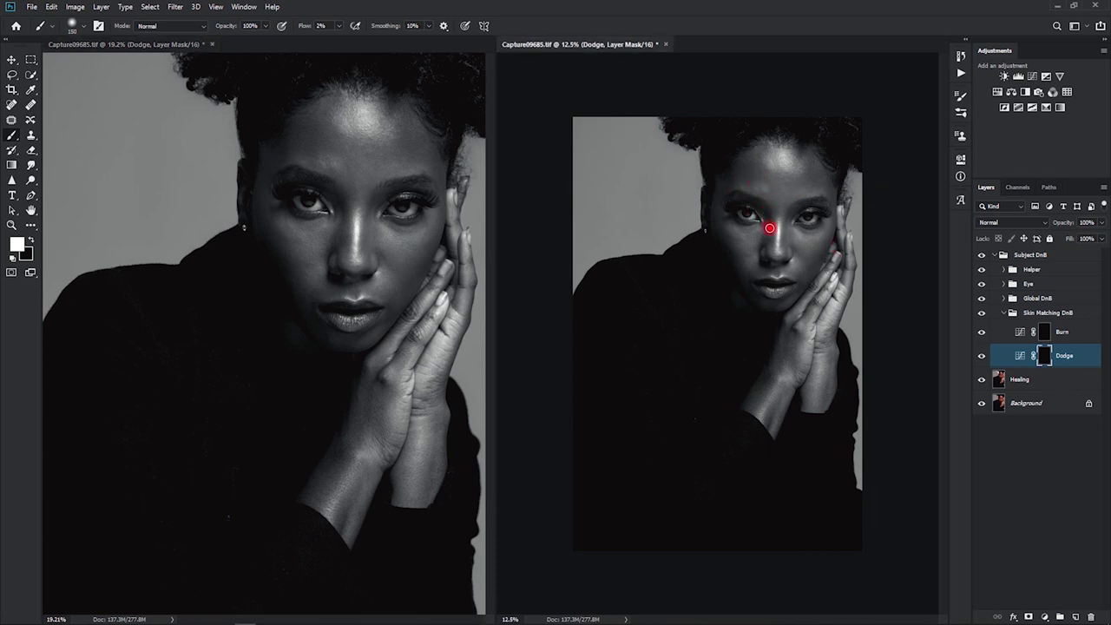
mouse_move(768, 234)
left_mouse_down()
mouse_move(765, 146)
mouse_move(755, 185)
mouse_move(765, 144)
mouse_move(752, 188)
mouse_move(749, 162)
mouse_move(740, 174)
mouse_move(759, 159)
mouse_move(754, 185)
mouse_move(740, 171)
mouse_move(763, 174)
mouse_move(768, 204)
mouse_move(751, 163)
mouse_move(747, 179)
mouse_move(749, 160)
mouse_move(737, 177)
mouse_move(747, 163)
mouse_move(751, 186)
mouse_move(770, 146)
mouse_move(799, 173)
mouse_move(837, 176)
mouse_move(830, 184)
mouse_move(806, 174)
mouse_move(826, 181)
mouse_move(808, 172)
mouse_move(815, 149)
mouse_move(807, 172)
mouse_move(814, 184)
mouse_move(824, 167)
mouse_move(812, 180)
mouse_move(810, 166)
mouse_move(839, 211)
mouse_move(829, 182)
left_mouse_up()
key("bracketleft")
key("[")
key("bracketright")
key("bracketright")
key("bracketleft")
key("bracketleft")
key("bracketleft")
key("bracketright")
key("bracketright")
key("bracketright")
key("bracketright")
mouse_move(729, 188)
left_mouse_down()
mouse_move(753, 162)
mouse_move(722, 184)
mouse_move(729, 214)
mouse_move(763, 200)
mouse_move(766, 184)
mouse_move(733, 182)
mouse_move(759, 157)
mouse_move(712, 196)
left_mouse_up()
Dodge the left side of the forehead up to the hairline in the enlarged view, using progressively smaller soft brushes from 100 px.
left_click_drag(373, 154, 322, 156)
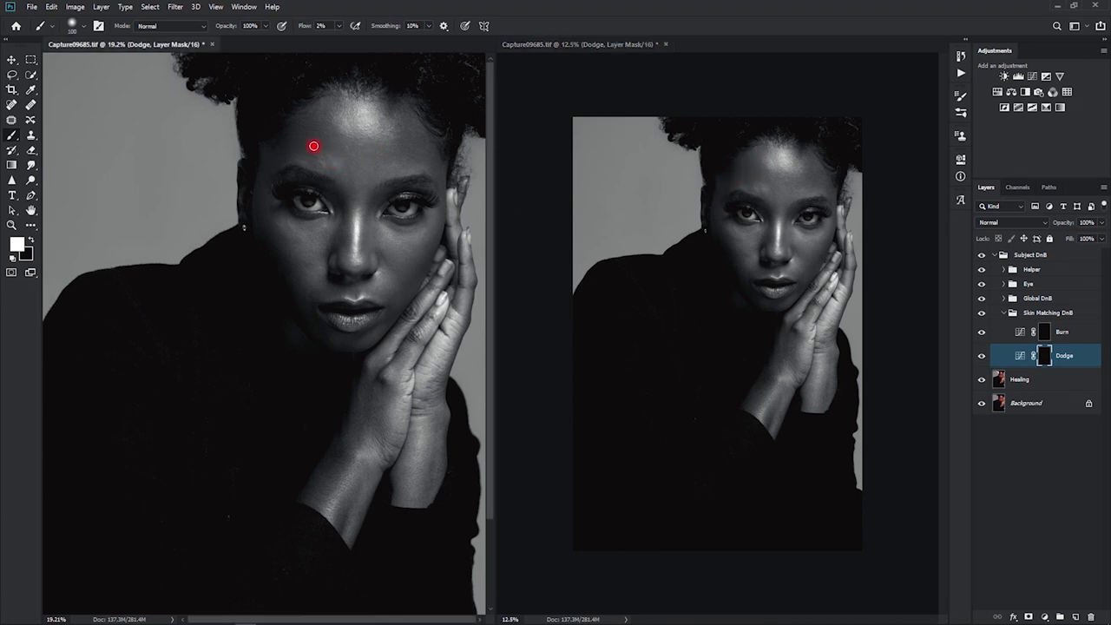
key("bracketleft")
key("bracketleft")
mouse_move(295, 118)
left_mouse_down()
mouse_move(315, 142)
mouse_move(303, 151)
mouse_move(286, 142)
left_mouse_up()
key("bracketleft")
key("bracketleft")
mouse_move(323, 107)
left_mouse_down()
mouse_move(317, 124)
mouse_move(316, 109)
left_mouse_up()
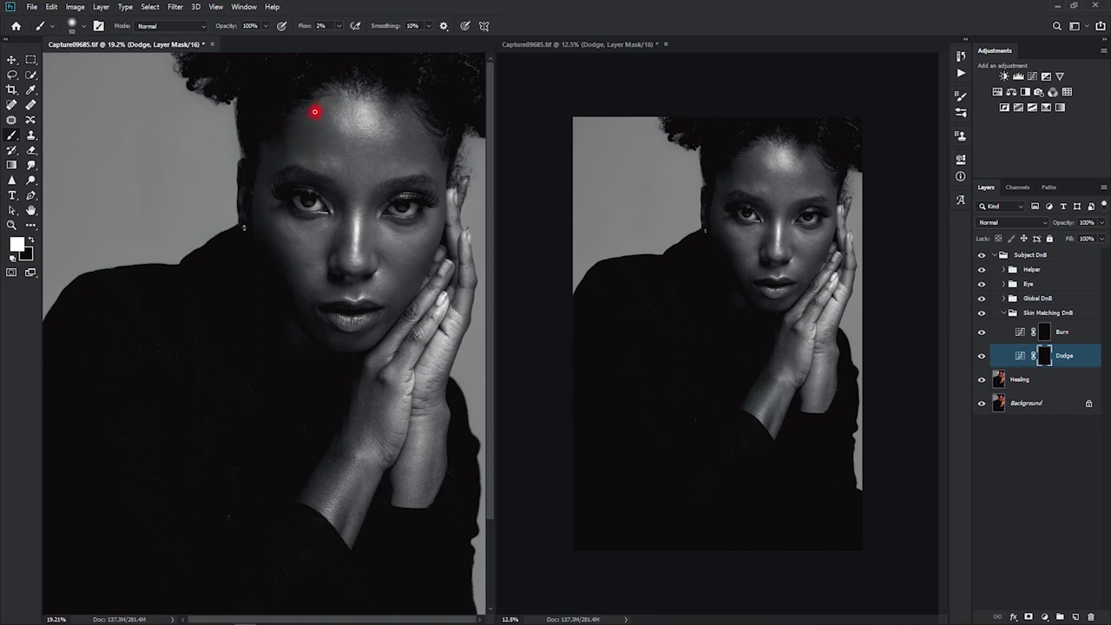
key("bracketleft")
mouse_move(311, 113)
left_mouse_down()
mouse_move(292, 110)
mouse_move(318, 119)
mouse_move(339, 97)
left_mouse_up()
key("bracketright")
key("bracketright")
mouse_move(331, 104)
left_mouse_down()
mouse_move(345, 99)
mouse_move(327, 113)
mouse_move(346, 102)
left_mouse_up()
Paint white on the Burn mask along the upper hairline and across the forehead to darken uneven bright skin.
left_click(1044, 331)
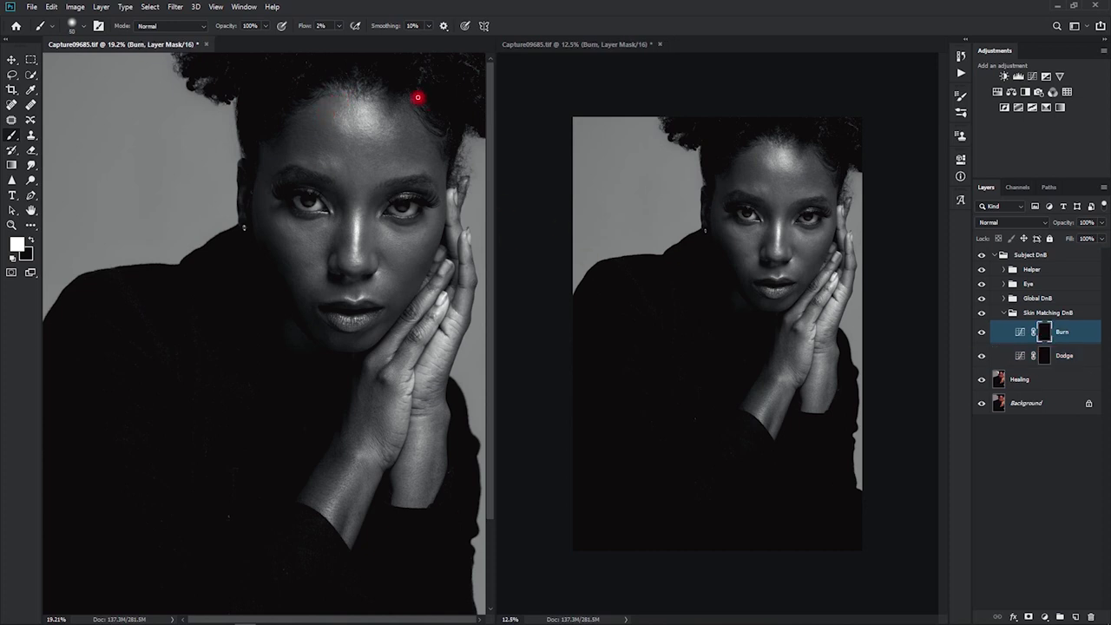
left_click_drag(320, 100, 310, 111)
mouse_move(323, 108)
left_mouse_down()
mouse_move(324, 138)
mouse_move(345, 131)
mouse_move(322, 108)
mouse_move(323, 91)
mouse_move(311, 111)
mouse_move(329, 105)
mouse_move(334, 131)
mouse_move(473, 135)
mouse_move(429, 126)
mouse_move(413, 103)
mouse_move(434, 153)
mouse_move(415, 119)
mouse_move(429, 155)
mouse_move(413, 148)
mouse_move(415, 117)
mouse_move(414, 185)
mouse_move(394, 199)
mouse_move(472, 196)
mouse_move(480, 184)
mouse_move(467, 162)
mouse_move(431, 161)
mouse_move(419, 129)
left_mouse_up()
Dodge the right side of the forehead above the eyebrow on the Dodge mask.
left_click(1046, 356)
mouse_move(476, 178)
left_mouse_down()
mouse_move(345, 140)
mouse_move(411, 144)
left_mouse_up()
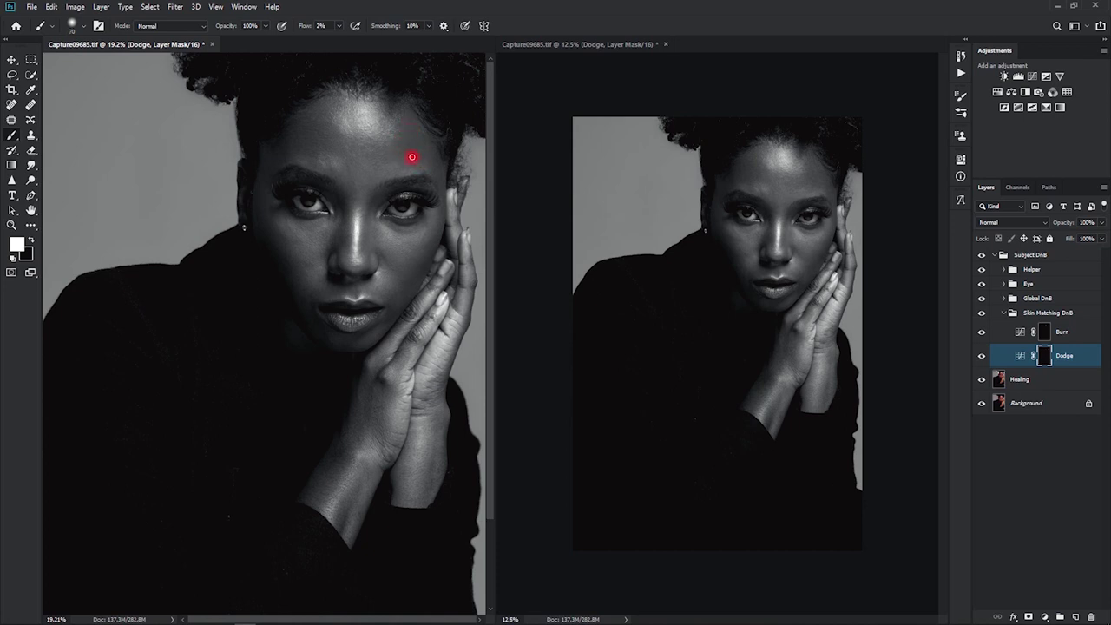
mouse_move(412, 157)
left_mouse_down()
mouse_move(441, 139)
mouse_move(430, 156)
mouse_move(444, 157)
mouse_move(440, 168)
mouse_move(451, 141)
mouse_move(435, 158)
mouse_move(403, 132)
left_mouse_up()
Burn the right temple and the adjoining hairline in close-up with a smaller brush on the Burn mask.
left_click(1044, 330)
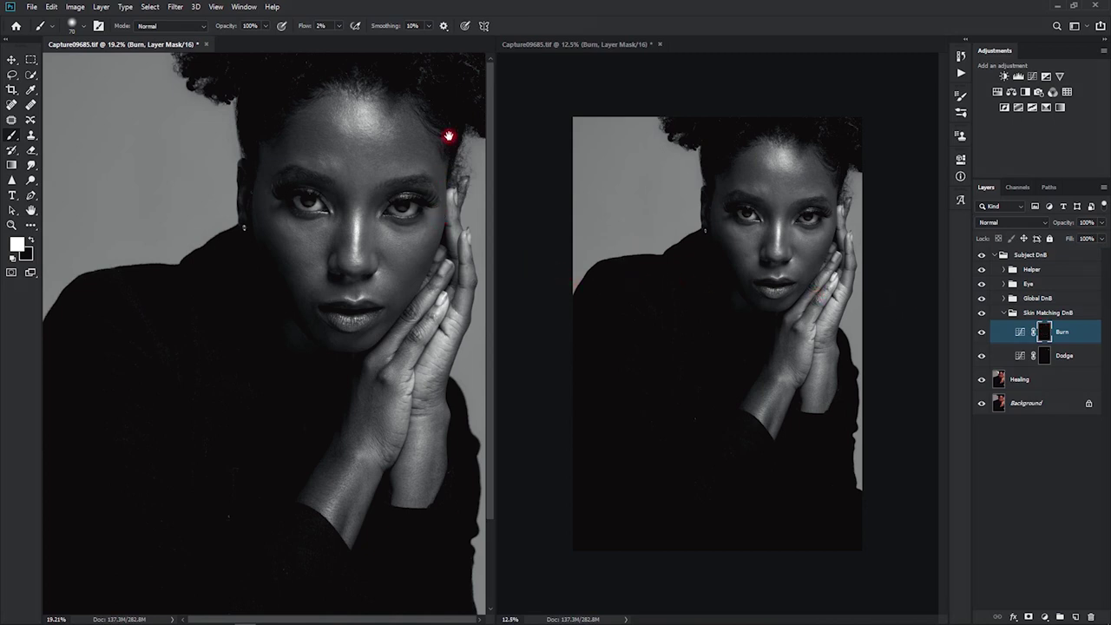
key("ctrl+space")
mouse_move(434, 161)
left_mouse_down()
mouse_move(456, 152)
mouse_move(435, 205)
left_mouse_up()
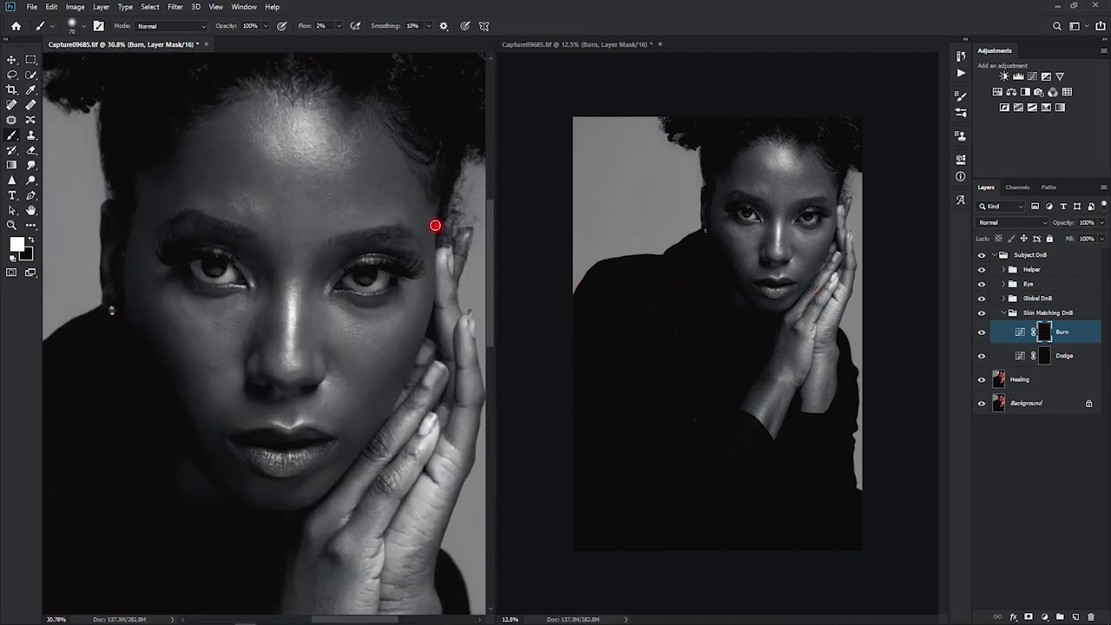
key("bracketleft")
mouse_move(409, 196)
left_mouse_down()
mouse_move(404, 159)
mouse_move(419, 196)
mouse_move(391, 181)
mouse_move(396, 169)
mouse_move(411, 174)
mouse_move(433, 230)
left_mouse_up()
mouse_move(426, 224)
left_mouse_down()
mouse_move(422, 190)
mouse_move(407, 201)
mouse_move(405, 157)
mouse_move(412, 164)
mouse_move(397, 157)
mouse_move(431, 168)
mouse_move(387, 143)
left_mouse_up()
Dodge the dark transitions at the right temple and hairline on the Dodge mask with a small brush.
left_click(1044, 355)
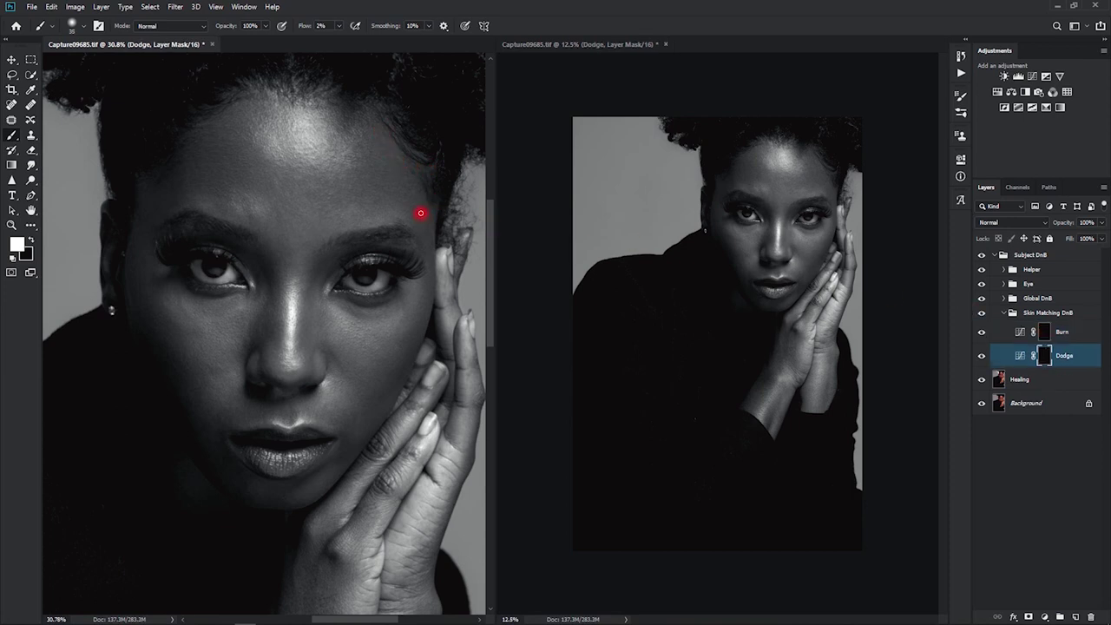
left_click_drag(414, 220, 418, 210)
mouse_move(431, 225)
left_mouse_down()
mouse_move(427, 206)
mouse_move(437, 248)
mouse_move(446, 218)
mouse_move(426, 223)
mouse_move(428, 237)
left_mouse_up()
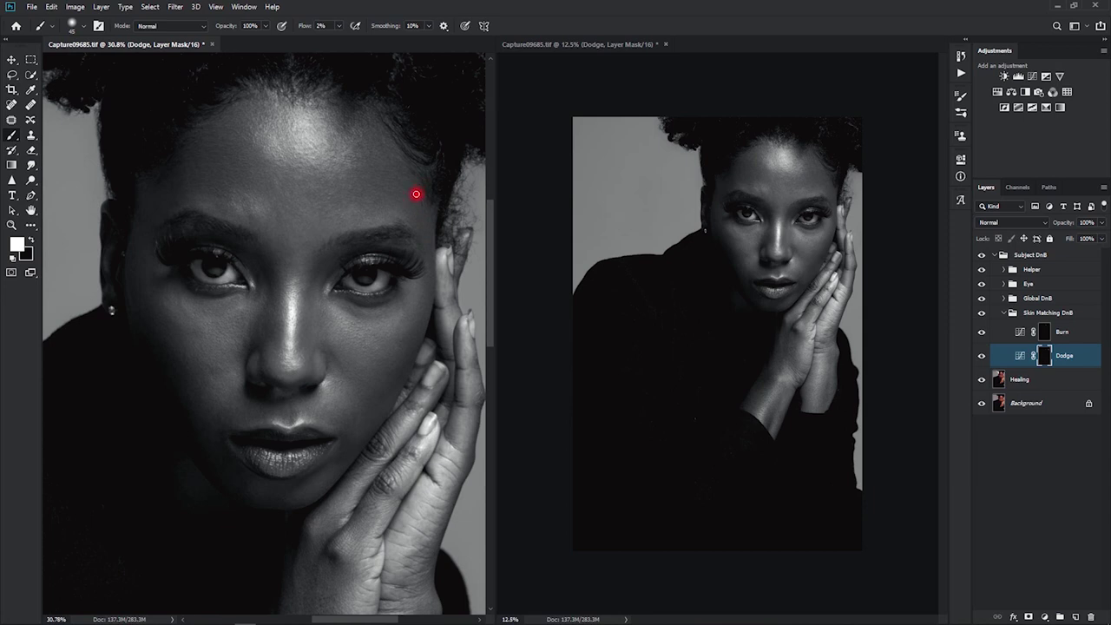
mouse_move(416, 194)
left_mouse_down()
mouse_move(432, 164)
mouse_move(383, 139)
left_mouse_up()
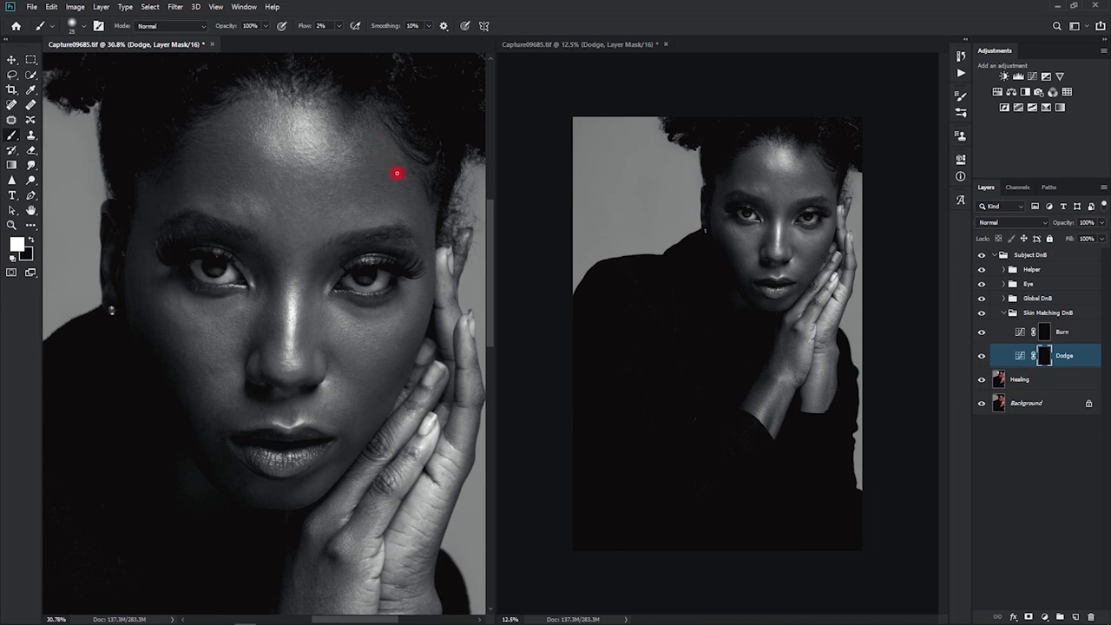
left_click_drag(397, 173, 411, 171)
Dodge the dark patches on the left side of the forehead on the Dodge mask, varying the brush size.
left_click(1046, 331)
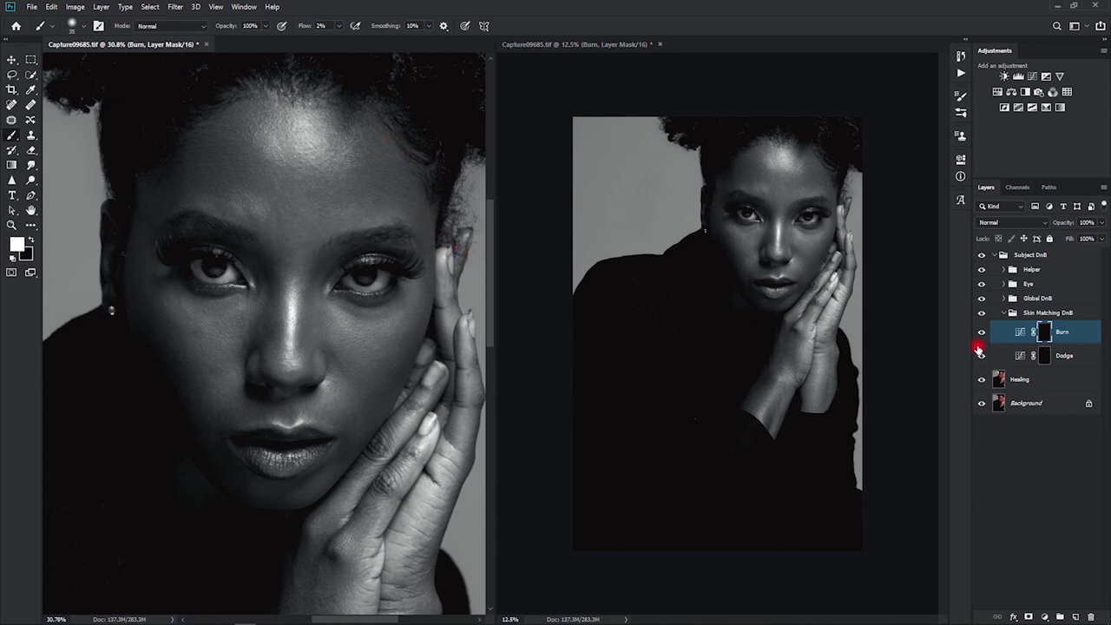
left_click(1046, 355)
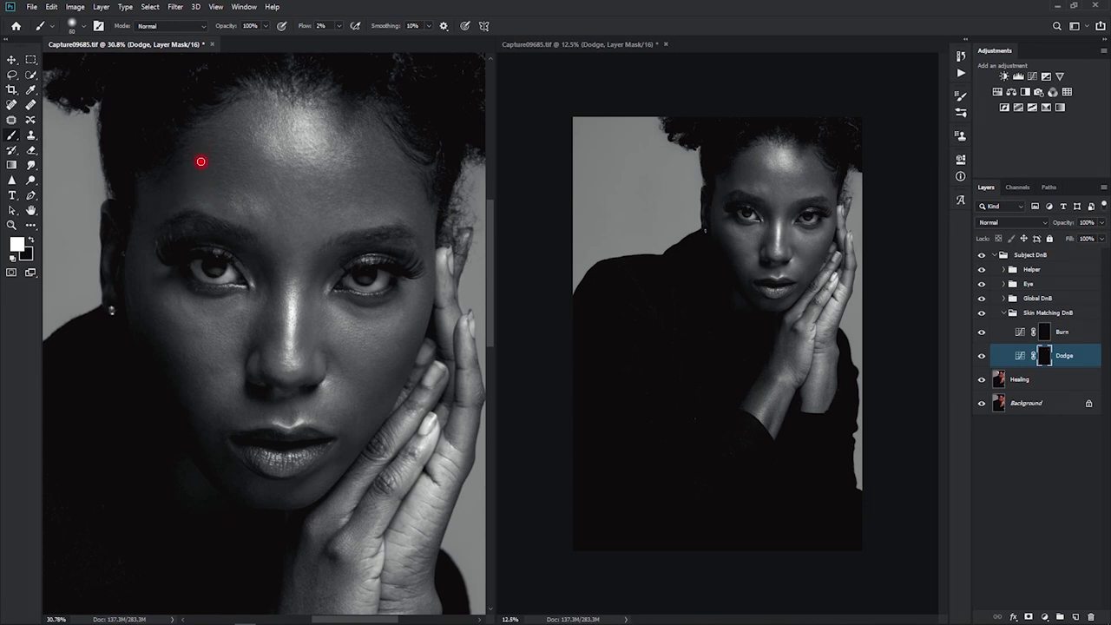
key("bracketleft")
key("bracketright")
key("bracketright")
key("bracketright")
key("bracketleft")
key("bracketright")
key("bracketright")
key("bracketright")
Burn the bright skin just above the left eyebrow on the Burn mask.
left_click(1061, 331)
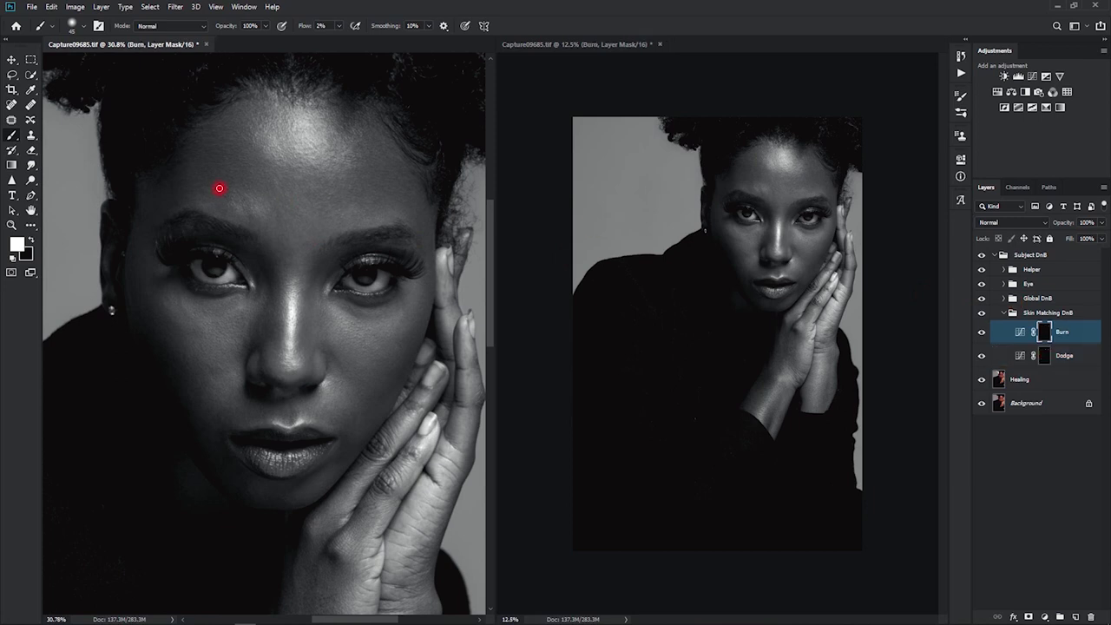
key("bracketright")
key("bracketleft")
mouse_move(211, 208)
left_mouse_down()
mouse_move(187, 198)
mouse_move(241, 203)
mouse_move(246, 224)
mouse_move(235, 203)
mouse_move(239, 212)
mouse_move(224, 203)
mouse_move(231, 216)
mouse_move(204, 205)
mouse_move(246, 218)
mouse_move(236, 197)
mouse_move(243, 213)
left_mouse_up()
Hide the Helper group to view the photo in colour, and toggle the Skin Matching DnB group to compare before and after.
left_click(772, 207)
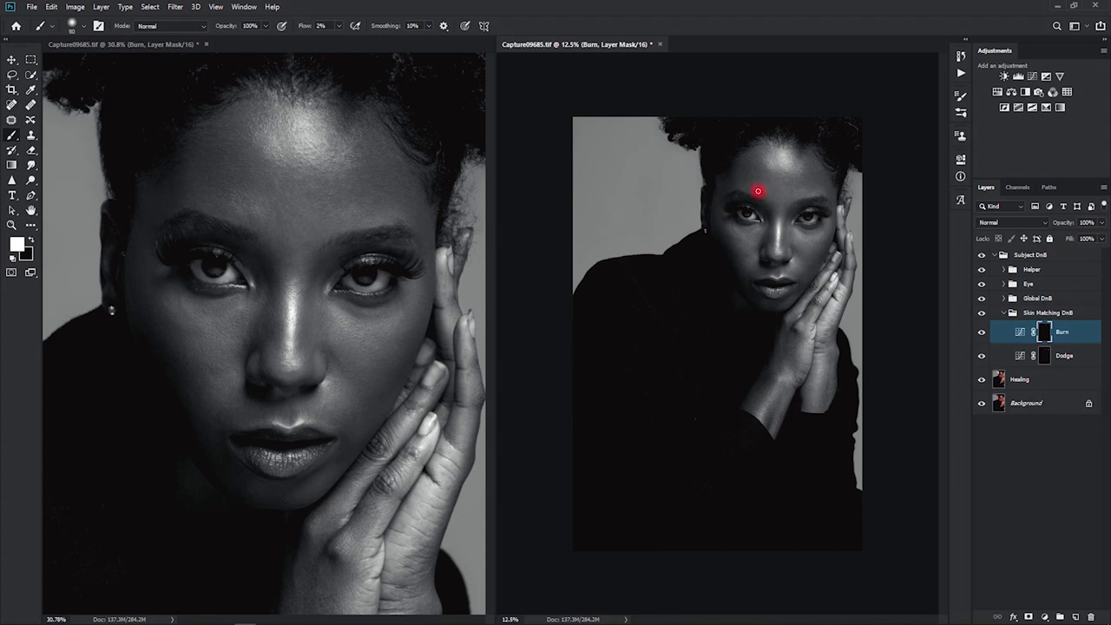
left_click(982, 269)
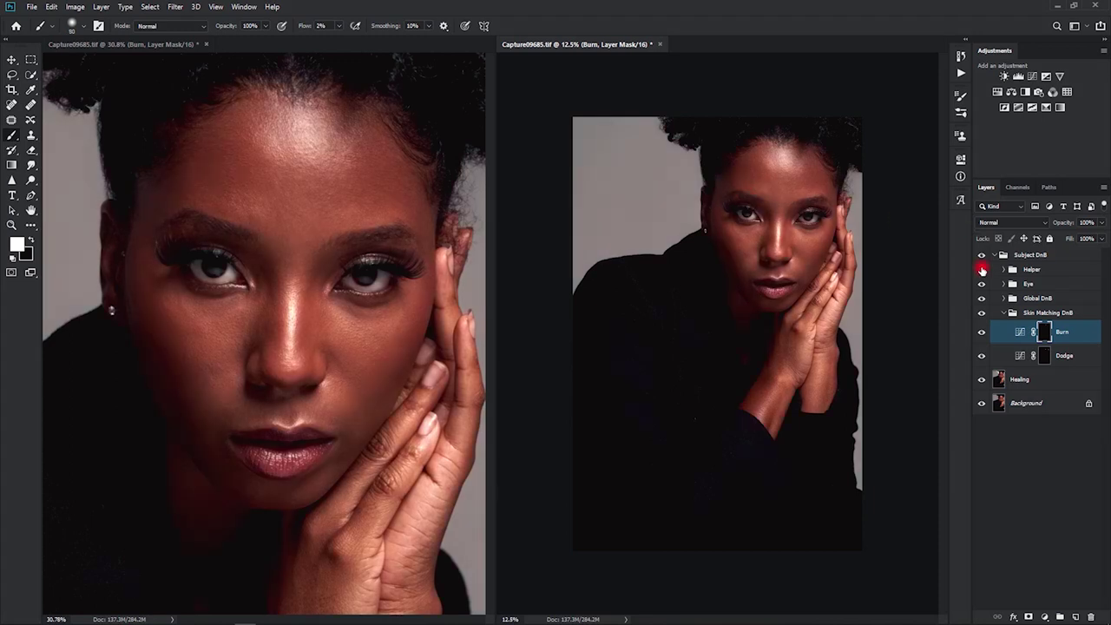
left_click(982, 313)
left_click(981, 314)
left_click(980, 314)
left_click(981, 314)
Dodge the left side of the forehead in the colour view, reducing the brush from 500 px to 175 px and smaller.
left_click(1045, 355)
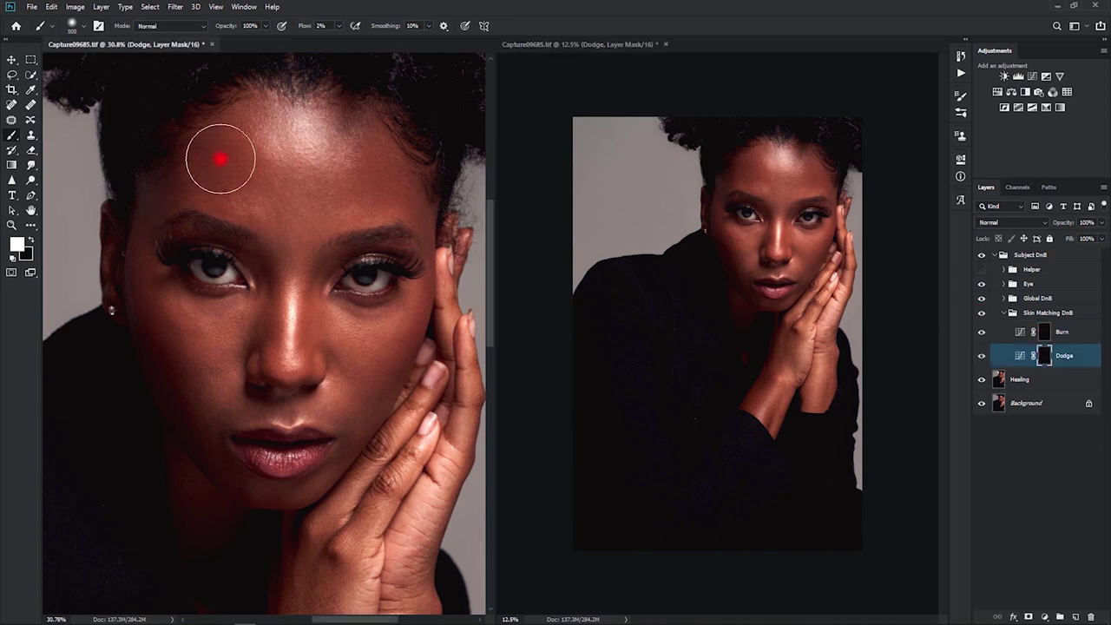
key("bracketleft")
key("bracketleft")
key("bracketleft")
key("bracketleft")
key("bracketleft")
key("bracketleft")
key("bracketleft")
left_click_drag(213, 154, 217, 184)
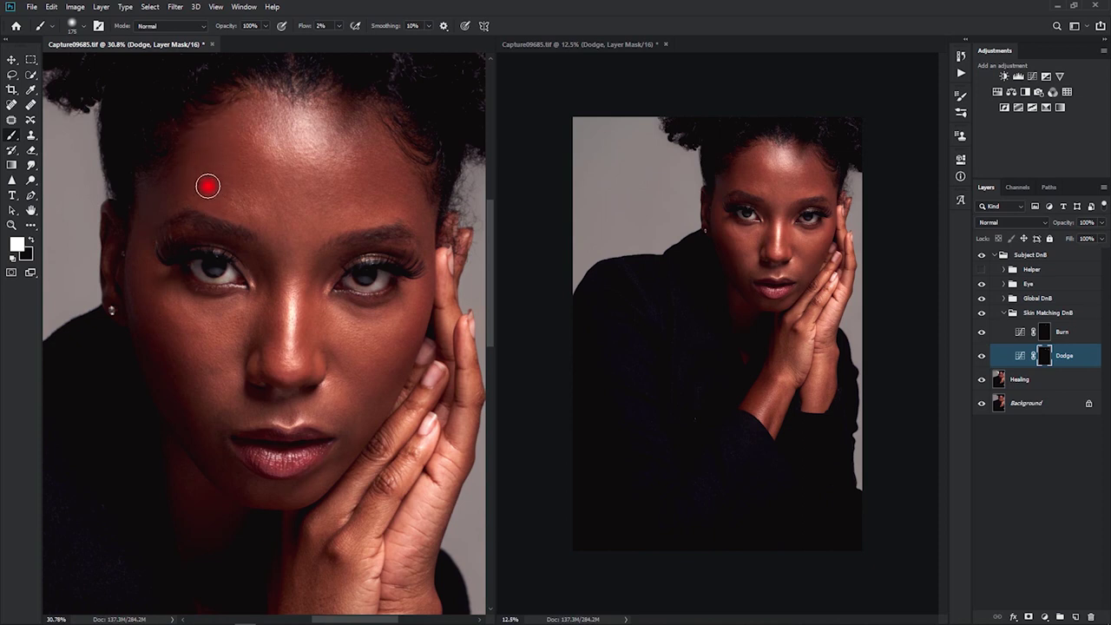
key("bracketleft")
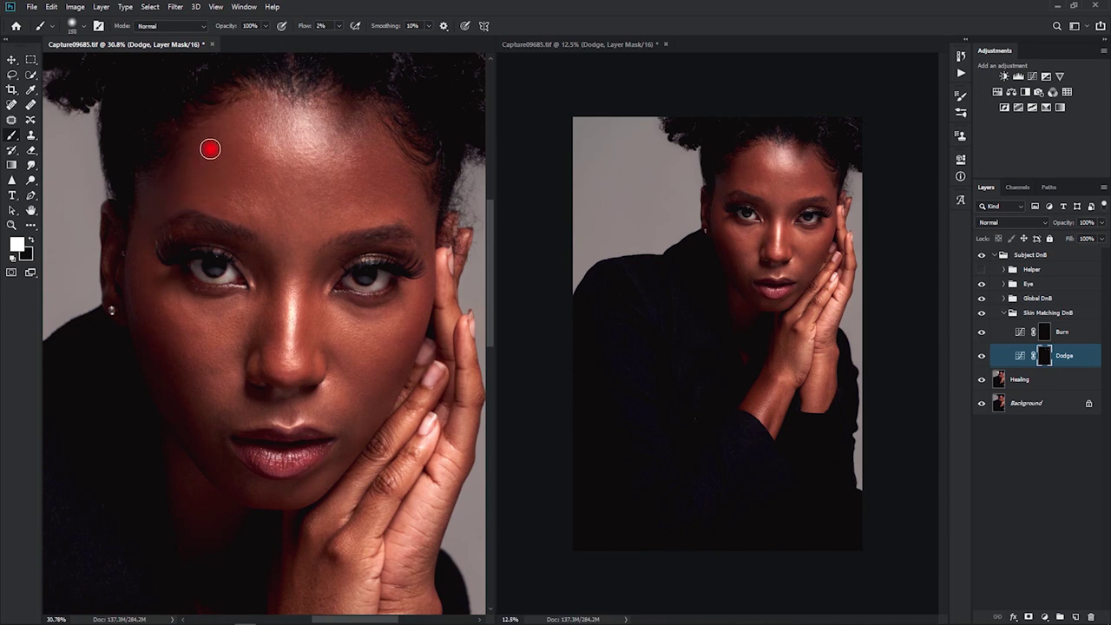
key("bracketleft")
key("bracketleft")
key("bracketleft")
Dodge the forehead from the left side across to the right in the full-image view, starting with a 125 px brush.
left_click(773, 165)
key("bracketright")
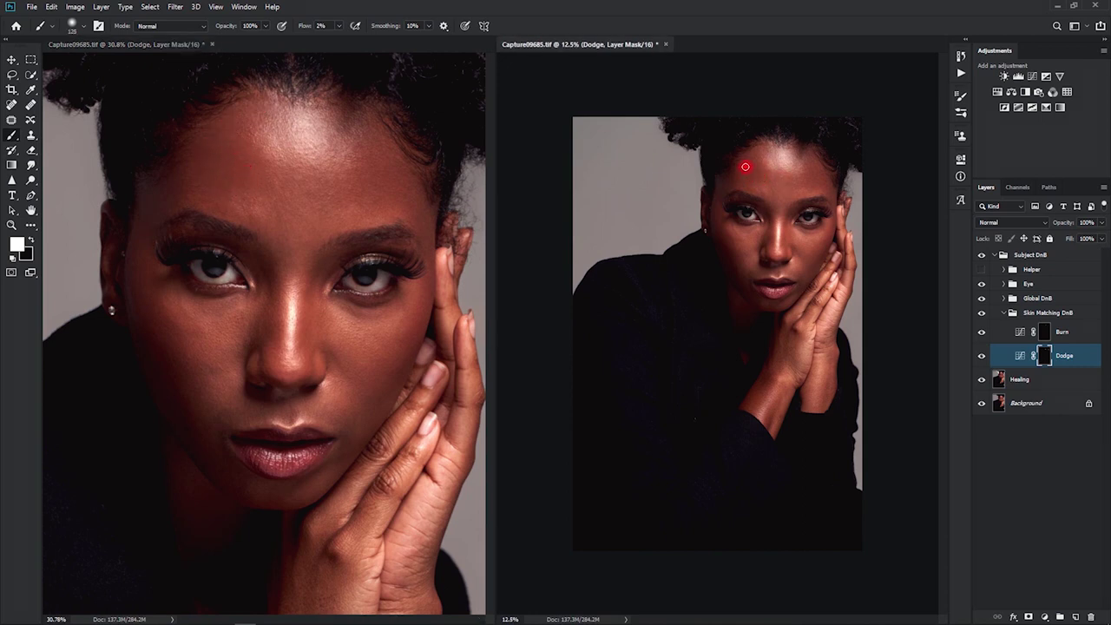
mouse_move(745, 167)
left_mouse_down()
mouse_move(777, 161)
mouse_move(755, 180)
left_mouse_up()
key("bracketright")
mouse_move(805, 175)
left_mouse_down()
mouse_move(814, 185)
mouse_move(807, 174)
mouse_move(822, 176)
mouse_move(767, 181)
mouse_move(769, 171)
mouse_move(736, 154)
mouse_move(766, 192)
mouse_move(752, 189)
mouse_move(759, 203)
mouse_move(773, 182)
mouse_move(785, 204)
mouse_move(757, 193)
left_mouse_up()
key("bracketleft")
key("bracketleft")
key("bracketleft")
key("bracketright")
key("bracketright")
key("bracketleft")
key("bracketleft")
Dodge the skin between the eyebrows and above the left one, and toggle the Skin Matching DnB group to compare the result.
left_click(269, 222)
left_click_drag(309, 252, 286, 248)
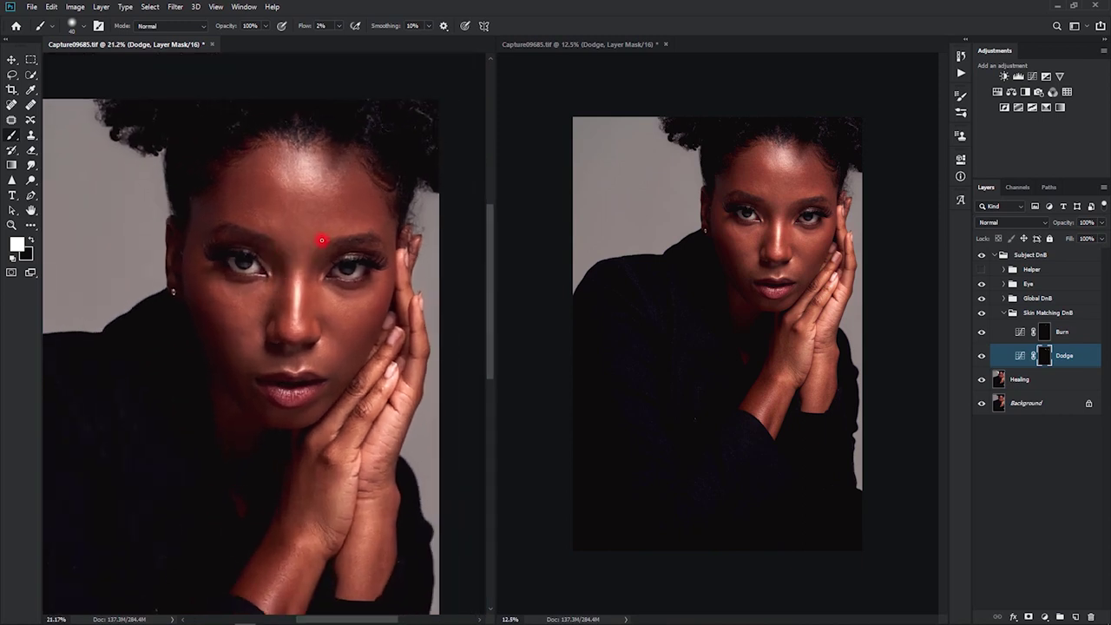
key("bracketleft")
mouse_move(316, 258)
left_mouse_down()
mouse_move(293, 236)
mouse_move(295, 256)
mouse_move(289, 224)
mouse_move(295, 253)
mouse_move(294, 221)
mouse_move(301, 227)
mouse_move(321, 200)
mouse_move(306, 217)
mouse_move(334, 230)
mouse_move(349, 170)
mouse_move(285, 208)
mouse_move(275, 181)
mouse_move(255, 231)
left_mouse_up()
mouse_move(270, 235)
left_mouse_down()
mouse_move(257, 207)
mouse_move(219, 215)
mouse_move(188, 249)
mouse_move(225, 282)
mouse_move(316, 249)
left_mouse_up()
left_click(983, 315)
left_click(983, 315)
Burn the bright forehead areas on the Burn mask in the full-image view, starting with a 150 px brush and resizing as needed.
left_click(762, 179)
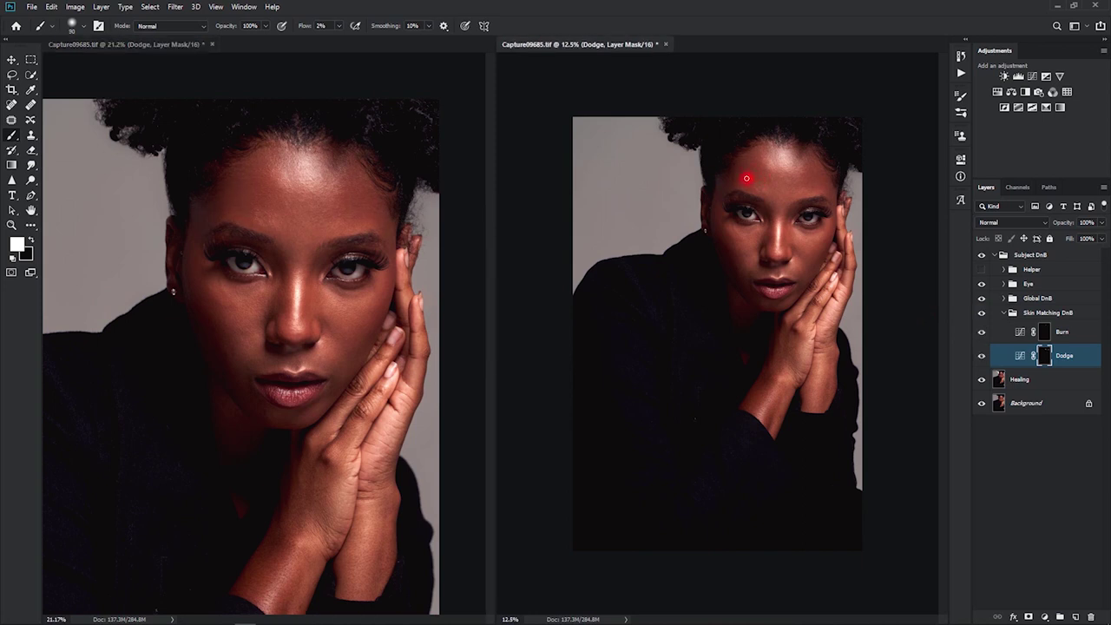
key("]")
key("]")
key("]")
left_click(1041, 335)
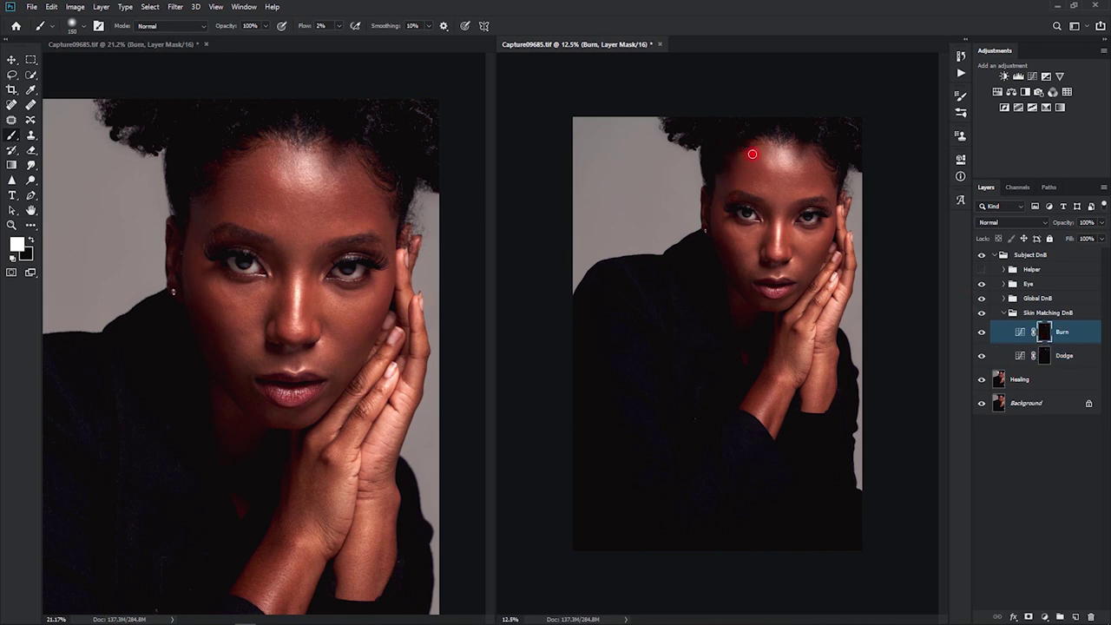
key("bracketleft")
key("bracketright")
key("bracketright")
key("bracketright")
key("bracketleft")
key("bracketleft")
key("bracketright")
key("bracketleft")
key("bracketleft")
key("bracketleft")
key("bracketleft")
Burn small bright spots on the forehead above the left eyebrow in close-up with a small brush.
left_click(265, 249)
key("ctrl+space")
left_click_drag(266, 236, 299, 235)
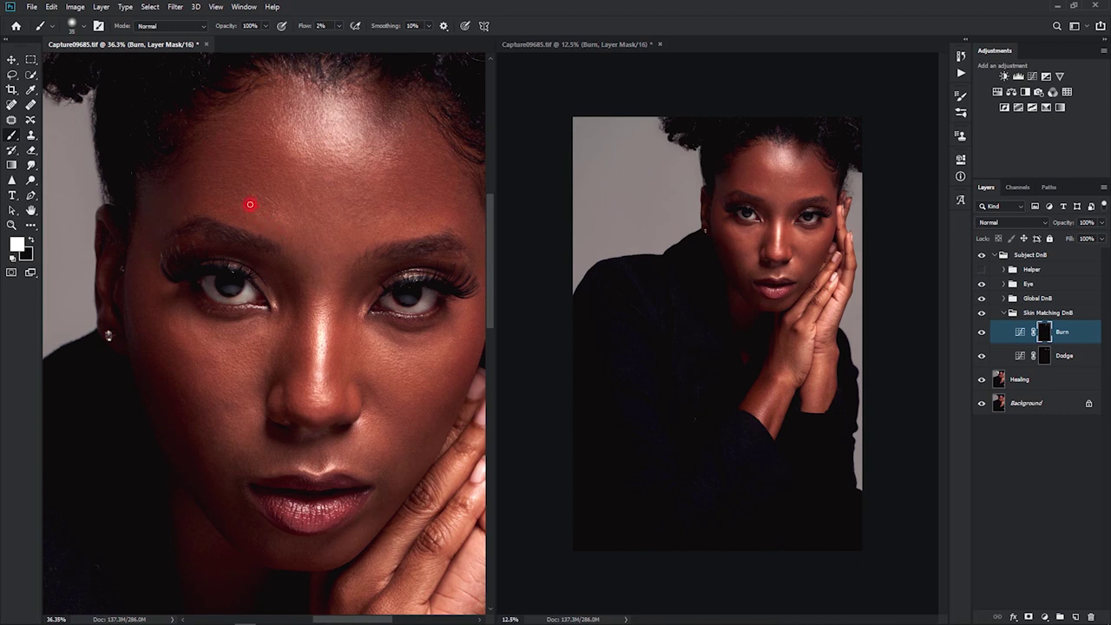
key("bracketright")
Dodge the small dark spots around the left eyebrow on the Dodge mask with a brush of about 50 px.
left_click(1044, 356)
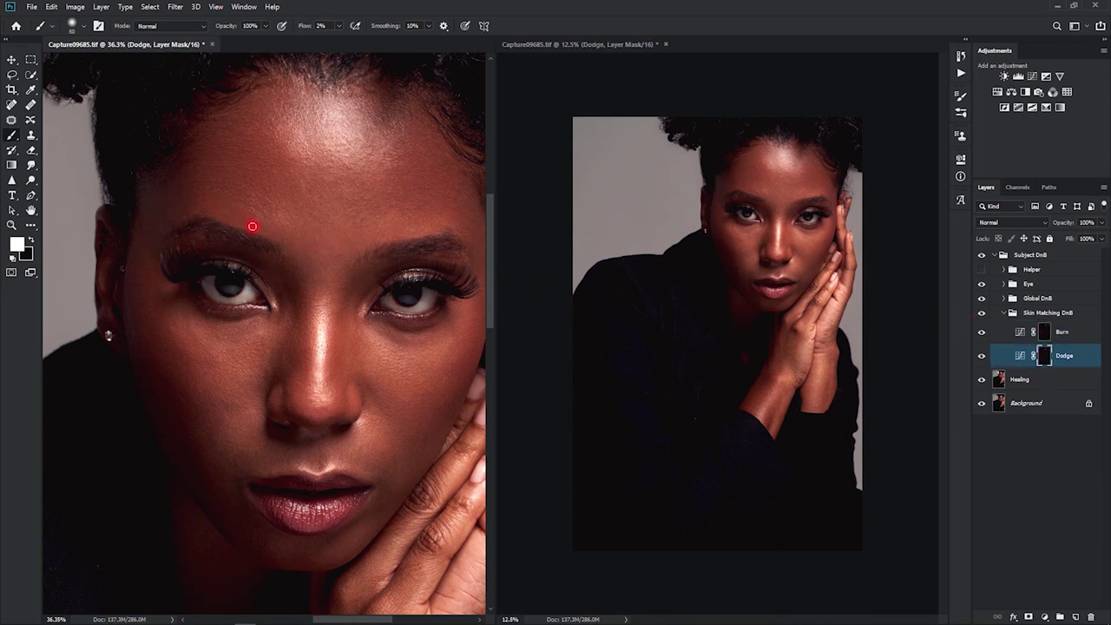
key("[")
key("]")
key("[")
key("[")
key("[")
key("]")
Dodge the middle and right side of the forehead down to the right eyebrow in close-up.
left_click_drag(364, 145, 350, 142)
mouse_move(348, 204)
left_mouse_down()
mouse_move(439, 233)
mouse_move(403, 223)
mouse_move(417, 206)
mouse_move(398, 203)
mouse_move(411, 197)
mouse_move(390, 199)
mouse_move(438, 202)
left_mouse_up()
mouse_move(449, 166)
left_mouse_down()
mouse_move(390, 208)
mouse_move(405, 183)
mouse_move(394, 188)
mouse_move(389, 171)
mouse_move(397, 144)
mouse_move(409, 150)
mouse_move(397, 141)
mouse_move(410, 159)
left_mouse_up()
key("]")
key("alt+bracketright")
key("]")
mouse_move(419, 235)
left_mouse_down()
mouse_move(448, 215)
mouse_move(458, 231)
mouse_move(458, 219)
mouse_move(422, 234)
mouse_move(422, 216)
mouse_move(389, 218)
mouse_move(413, 231)
mouse_move(402, 238)
mouse_move(454, 224)
mouse_move(437, 217)
mouse_move(438, 227)
mouse_move(397, 235)
mouse_move(440, 214)
mouse_move(405, 229)
left_mouse_up()
key("alt+bracketleft")
Try to dodge the right eyebrow area with a 125 px brush in the full-image view, and undo the stroke.
left_click(794, 202)
key("bracketright")
key("bracketright")
key("bracketright")
key("bracketright")
key("bracketright")
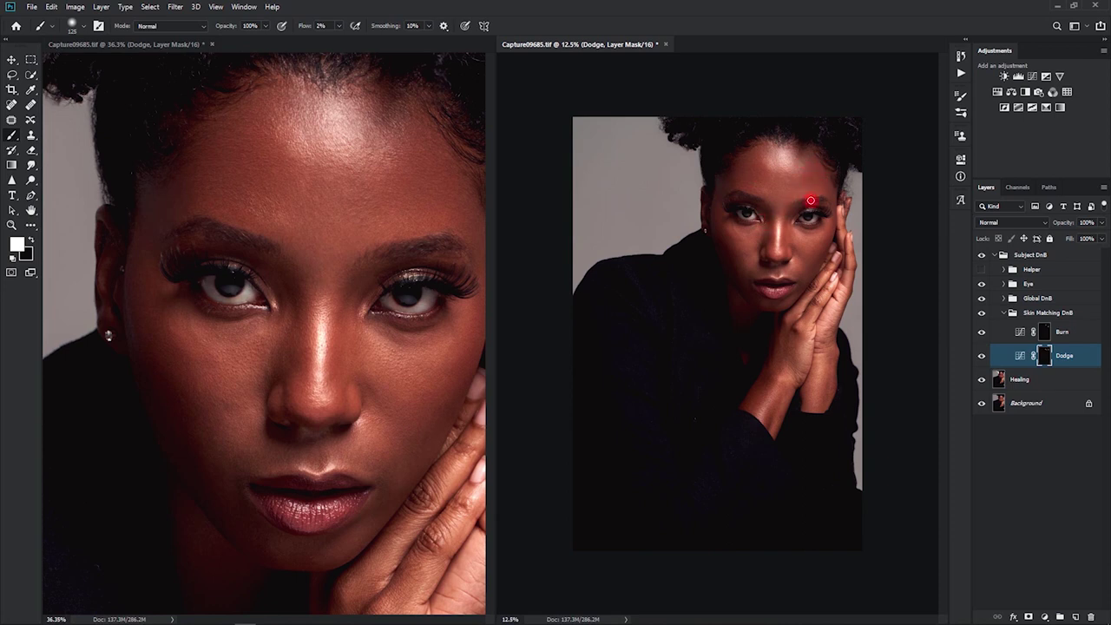
mouse_move(811, 200)
left_mouse_down()
mouse_move(768, 192)
mouse_move(757, 164)
mouse_move(743, 170)
mouse_move(743, 195)
mouse_move(800, 171)
mouse_move(763, 177)
mouse_move(771, 151)
mouse_move(787, 195)
left_mouse_up()
key("ctrl+z")
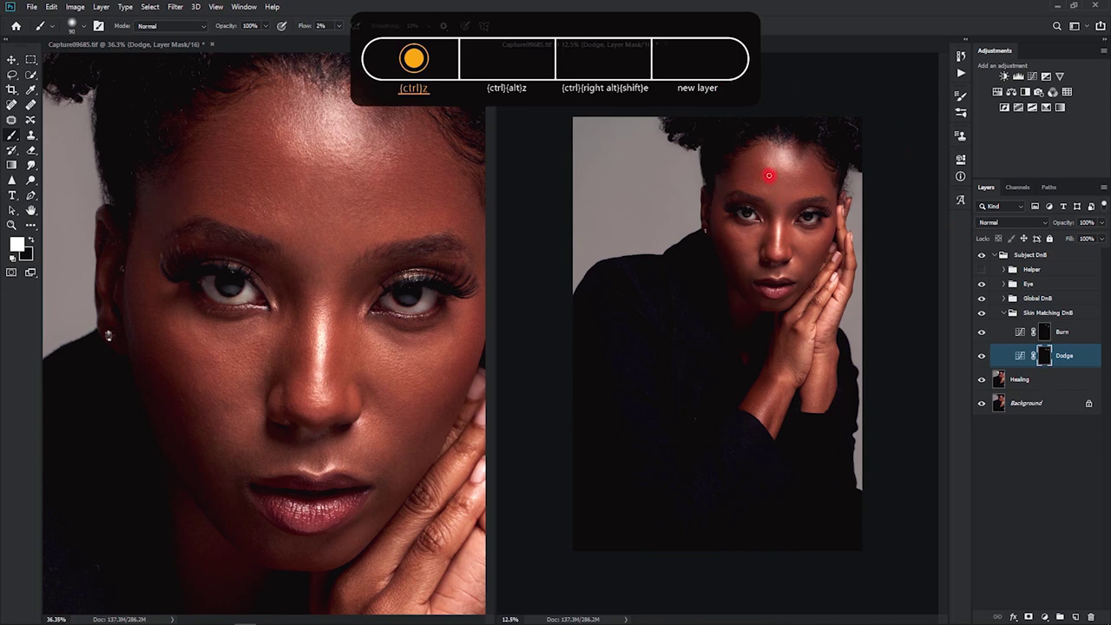
Dodge the forehead and the outer left cheek in the full-image view, resizing the brush between 90 px and 125 px.
mouse_move(770, 175)
left_mouse_down()
mouse_move(769, 160)
mouse_move(796, 166)
mouse_move(776, 184)
mouse_move(784, 169)
mouse_move(795, 184)
mouse_move(781, 180)
mouse_move(800, 180)
mouse_move(771, 177)
mouse_move(797, 185)
mouse_move(766, 178)
mouse_move(792, 178)
mouse_move(776, 175)
mouse_move(790, 169)
mouse_move(775, 174)
mouse_move(817, 176)
mouse_move(719, 236)
left_mouse_up()
key("bracketright")
key("bracketright")
key("bracketleft")
key("bracketleft")
key("bracketright")
key("bracketright")
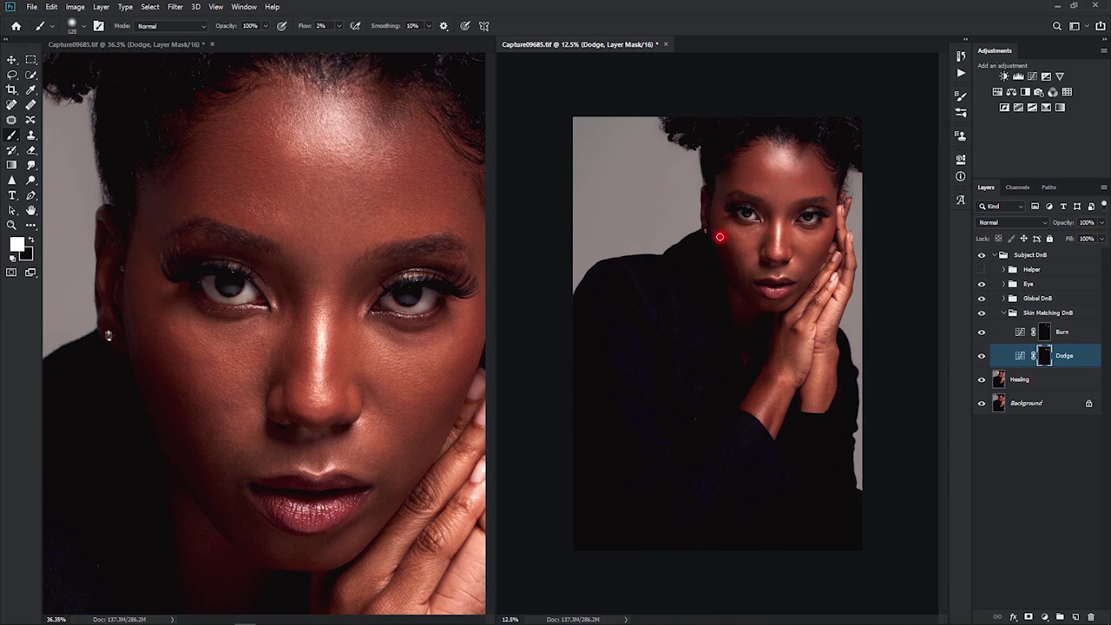
Burn the bright centre of the forehead on the Burn mask, enlarging the brush from about 80 px.
left_click(435, 266)
left_click_drag(422, 271, 382, 312)
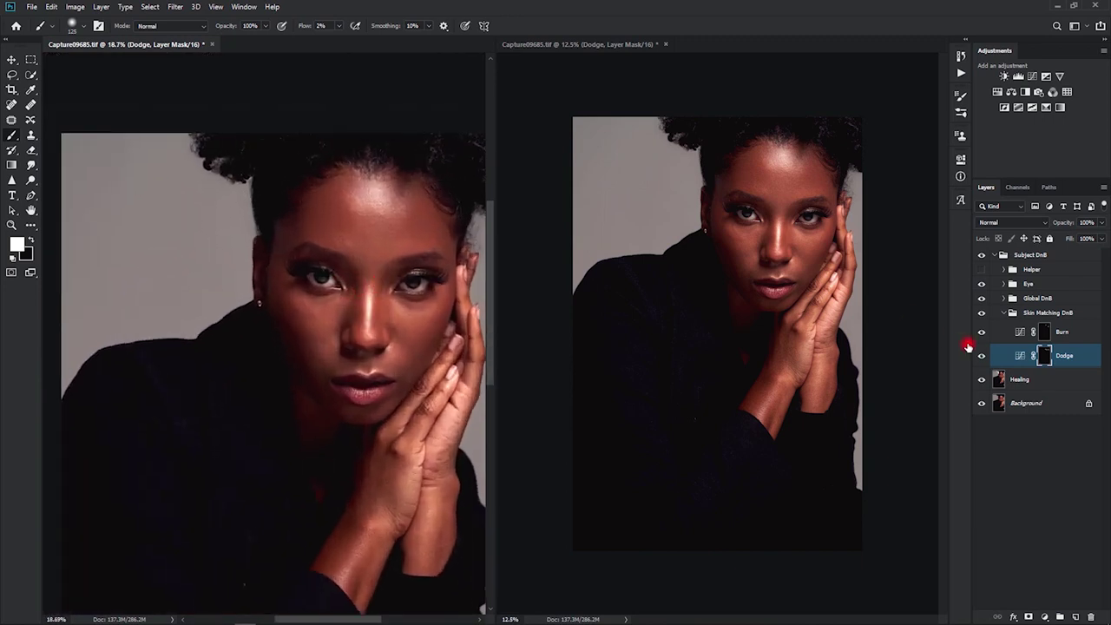
left_click(1044, 331)
scroll(391, 261, "up", 3)
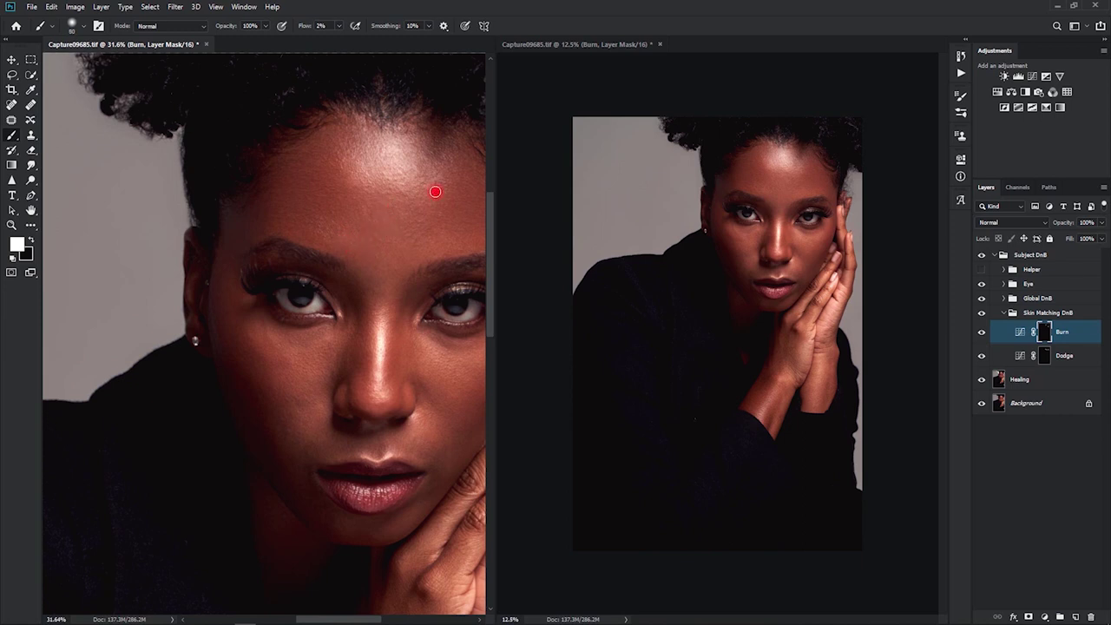
key("bracketright")
key("bracketright")
key("bracketright")
key("bracketright")
key("bracketright")
key("bracketright")
key("bracketright")
key("bracketright")
key("bracketright")
key("bracketright")
mouse_move(402, 200)
left_mouse_down()
mouse_move(387, 230)
mouse_move(375, 224)
mouse_move(403, 231)
mouse_move(385, 216)
mouse_move(417, 208)
mouse_move(439, 182)
mouse_move(408, 202)
mouse_move(367, 172)
mouse_move(344, 179)
mouse_move(353, 185)
mouse_move(351, 156)
mouse_move(385, 252)
mouse_move(373, 240)
mouse_move(405, 225)
mouse_move(382, 232)
mouse_move(386, 198)
mouse_move(375, 217)
mouse_move(364, 208)
mouse_move(380, 225)
mouse_move(393, 194)
mouse_move(384, 227)
mouse_move(351, 196)
mouse_move(418, 216)
mouse_move(385, 204)
mouse_move(404, 218)
mouse_move(401, 210)
mouse_move(362, 237)
left_mouse_up()
Dodge the skin between the eyebrows and above the left brow on the Dodge mask with a brush of about 30 px.
key("bracketleft")
key("bracketleft")
key("bracketleft")
key("bracketleft")
key("bracketleft")
key("bracketleft")
key("bracketleft")
key("bracketleft")
key("bracketleft")
key("bracketleft")
key("bracketleft")
key("bracketleft")
left_click(799, 272)
left_click(1045, 355)
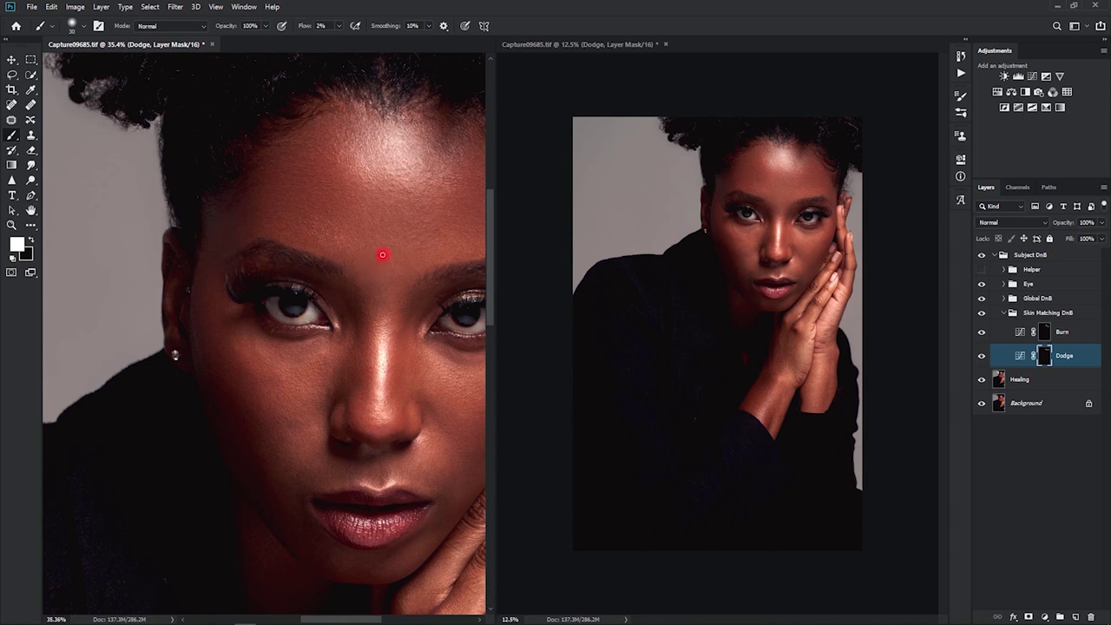
mouse_move(429, 232)
left_mouse_down()
mouse_move(422, 243)
mouse_move(442, 231)
mouse_move(429, 211)
mouse_move(469, 253)
mouse_move(441, 241)
mouse_move(457, 210)
mouse_move(444, 241)
mouse_move(467, 254)
mouse_move(324, 281)
left_mouse_up()
key("[")
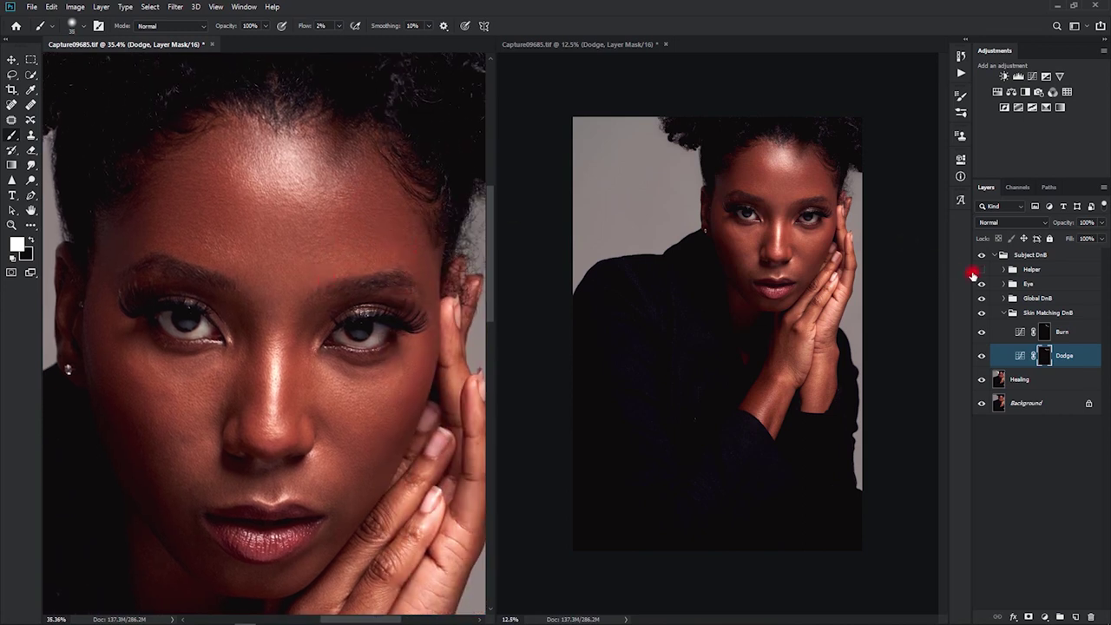
Show the Helper group and dodge the right temple beside the eyebrow with a brush of about 40 to 45 px.
left_click(979, 270)
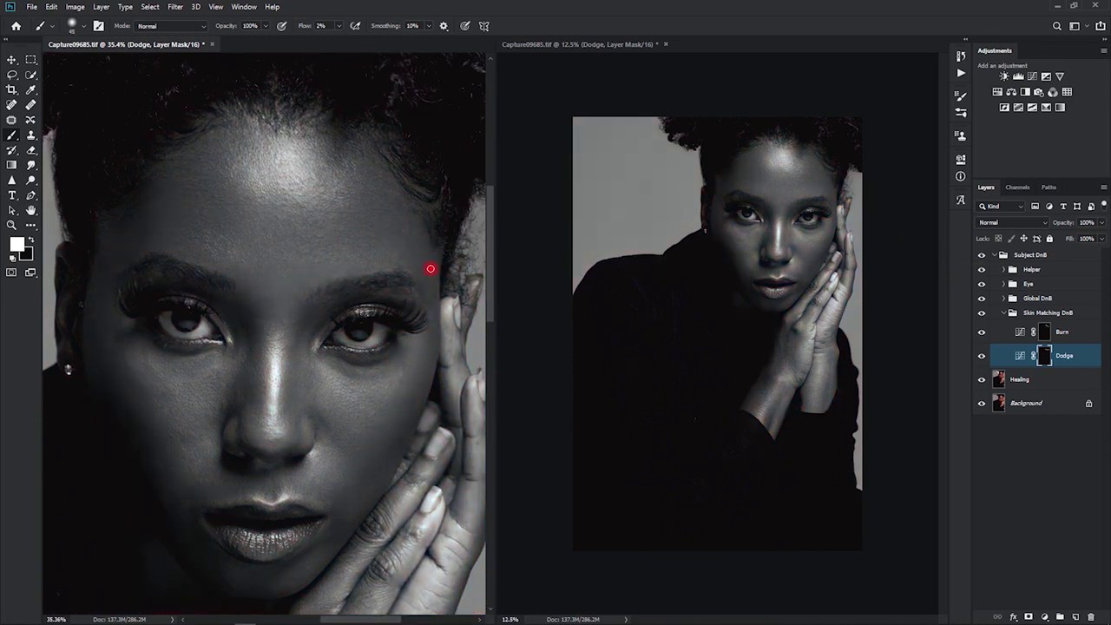
mouse_move(430, 269)
left_mouse_down()
mouse_move(438, 323)
mouse_move(419, 263)
mouse_move(435, 291)
mouse_move(424, 291)
mouse_move(442, 273)
mouse_move(461, 275)
mouse_move(429, 258)
mouse_move(430, 295)
mouse_move(437, 239)
mouse_move(429, 265)
left_mouse_up()
mouse_move(433, 310)
left_mouse_down()
mouse_move(434, 252)
mouse_move(417, 216)
mouse_move(408, 233)
left_mouse_up()
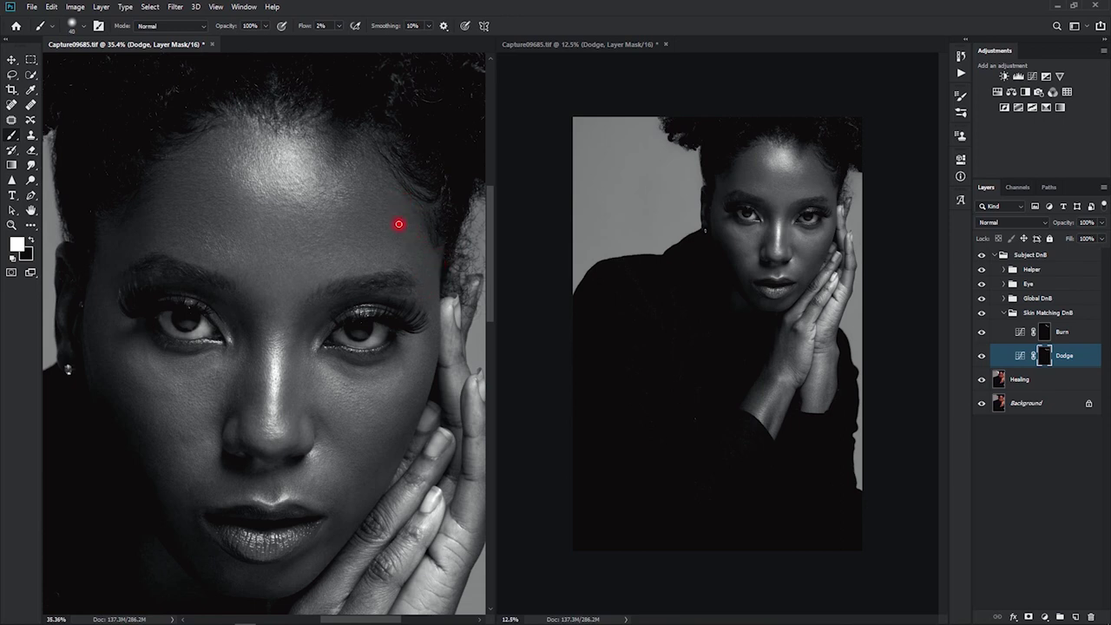
Burn the bright patches at the right temple and above the outer right eyebrow on the Burn mask.
left_click(1041, 333)
scroll(426, 217, "up", 3)
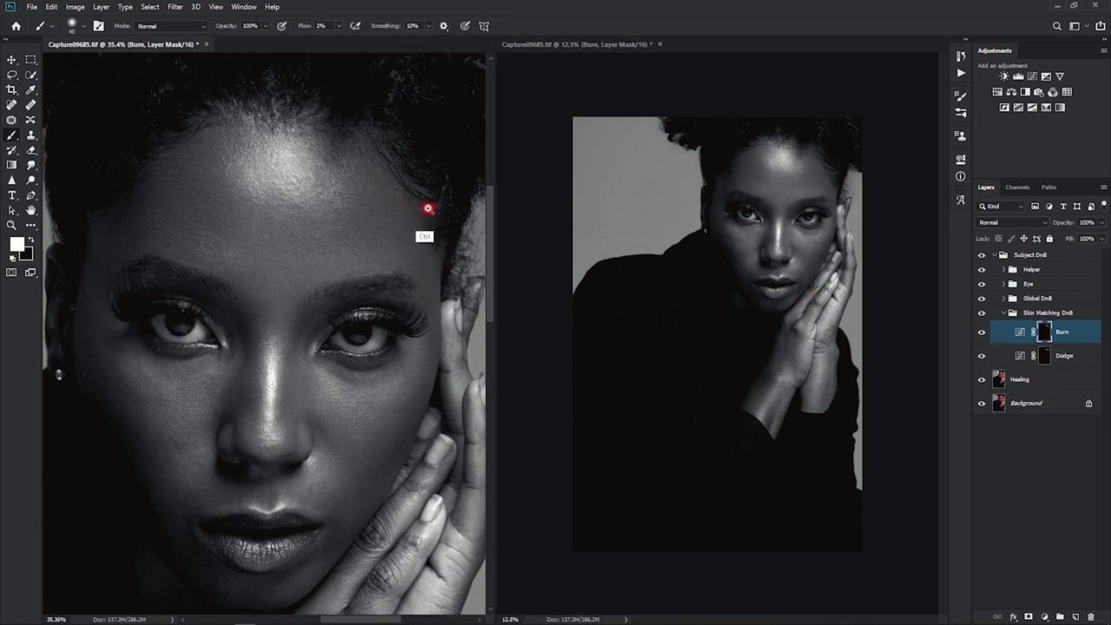
mouse_move(417, 249)
left_mouse_down()
mouse_move(434, 231)
mouse_move(402, 205)
mouse_move(456, 228)
mouse_move(406, 311)
mouse_move(431, 268)
left_mouse_up()
key("bracketright")
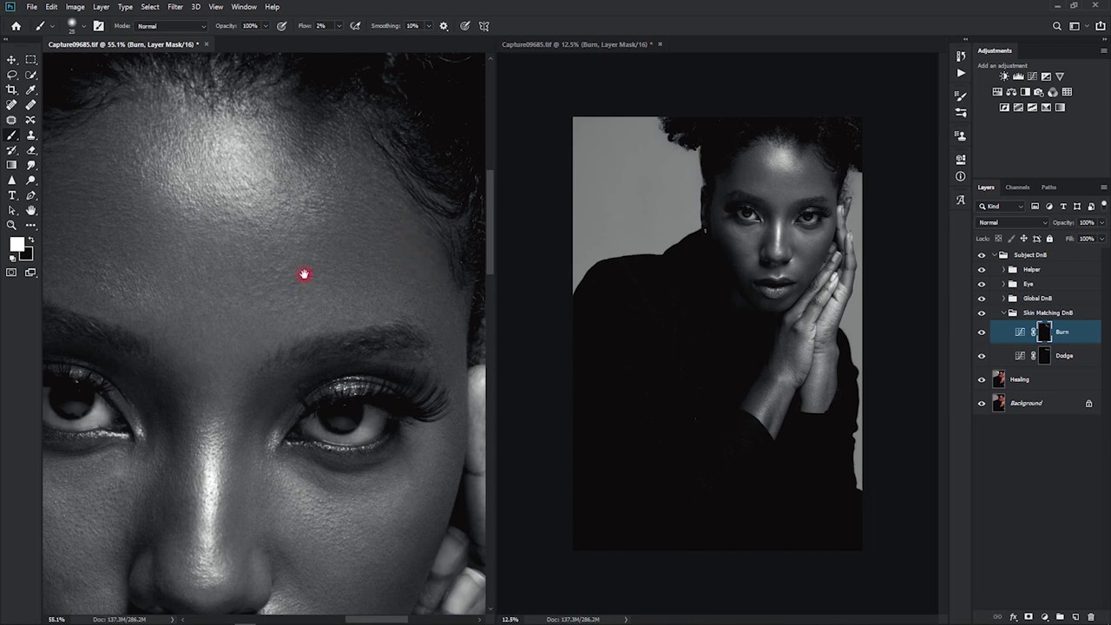
Dodge the dark spots above the left eyebrow on the Dodge mask in close-up, reducing the brush from 20 px to about 10 px.
left_click_drag(304, 274, 350, 263)
left_click(1065, 356)
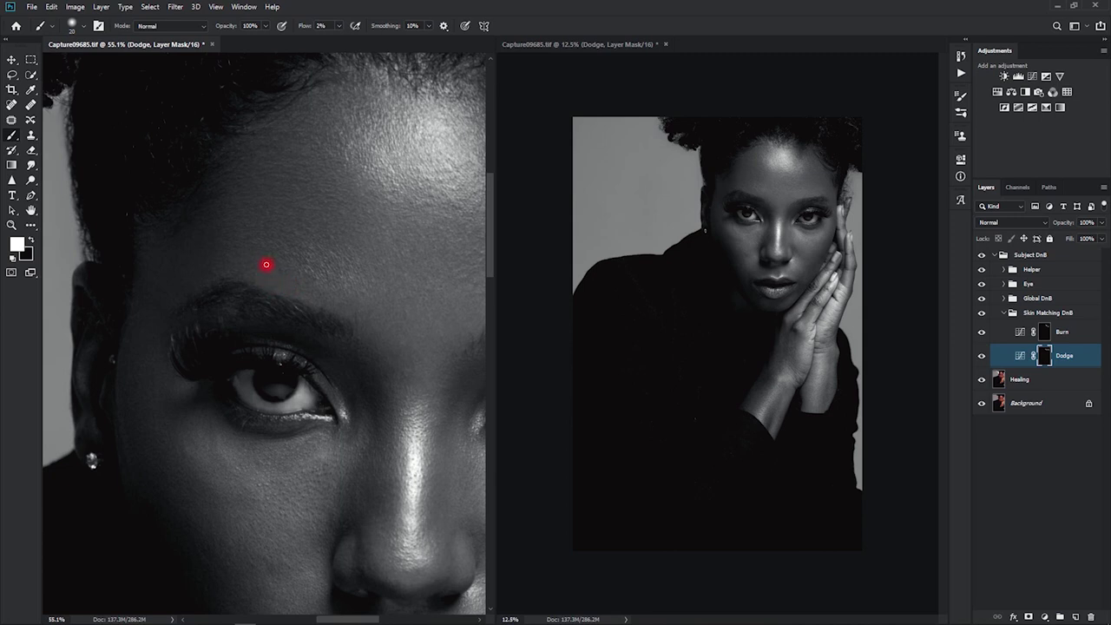
mouse_move(249, 249)
left_mouse_down()
mouse_move(209, 234)
mouse_move(188, 255)
mouse_move(181, 239)
mouse_move(154, 320)
mouse_move(212, 267)
mouse_move(214, 276)
mouse_move(310, 220)
left_mouse_up()
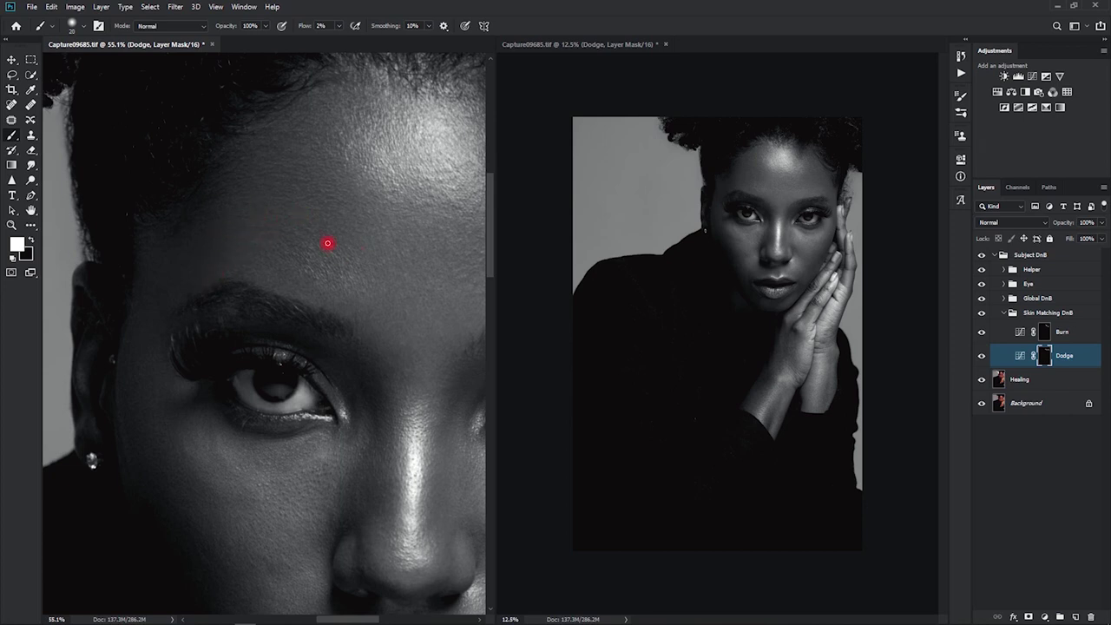
key("[")
scroll(315, 265, "up", 3)
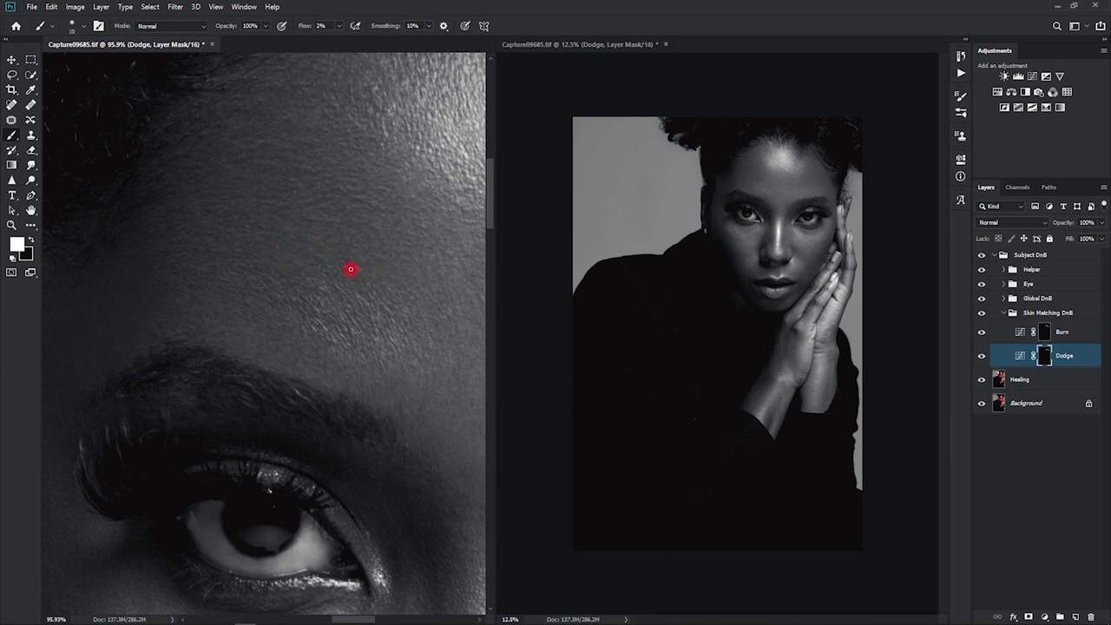
Hide the Helper group and compare the portrait with and without the Skin Matching DnB group.
left_click(982, 270)
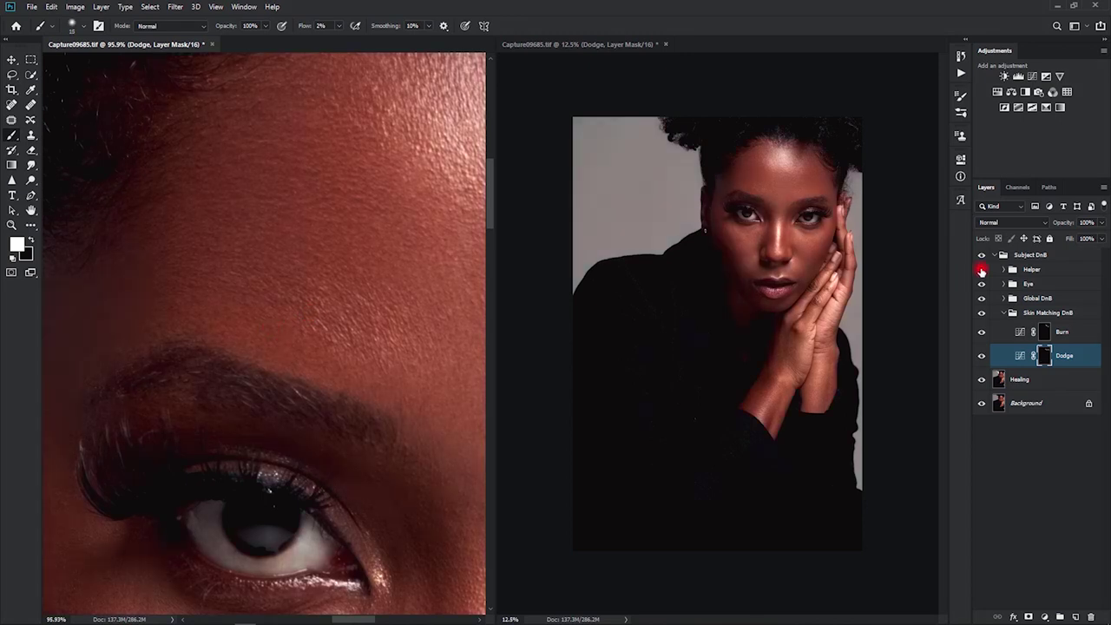
left_click(982, 313)
left_click(982, 312)
left_click(982, 312)
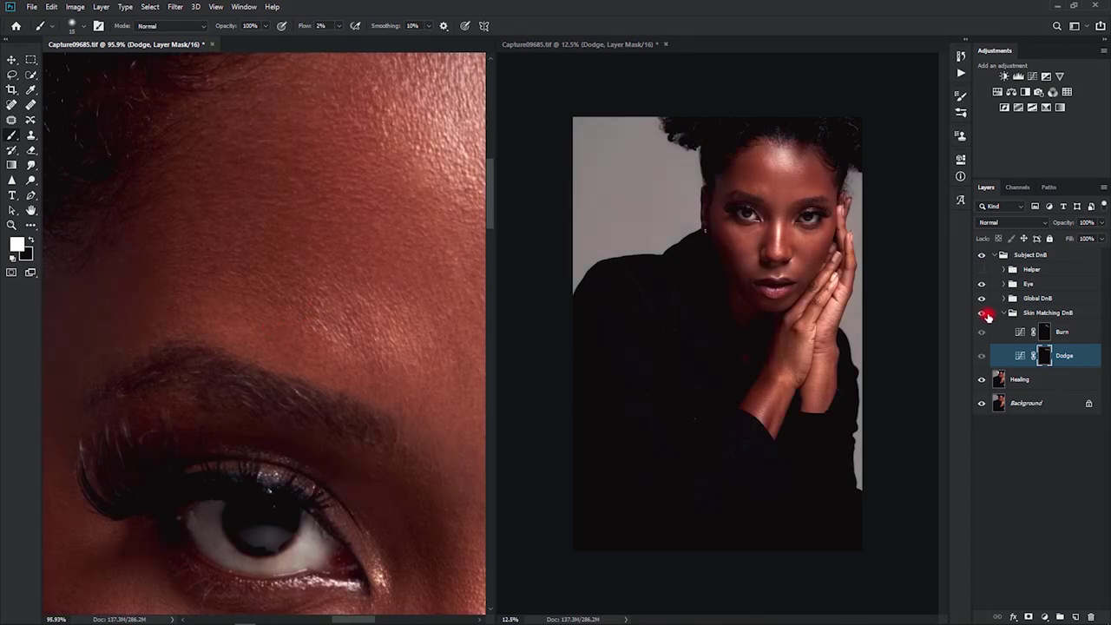
left_click(982, 313)
left_click(982, 313)
left_click(982, 314)
left_click(810, 197)
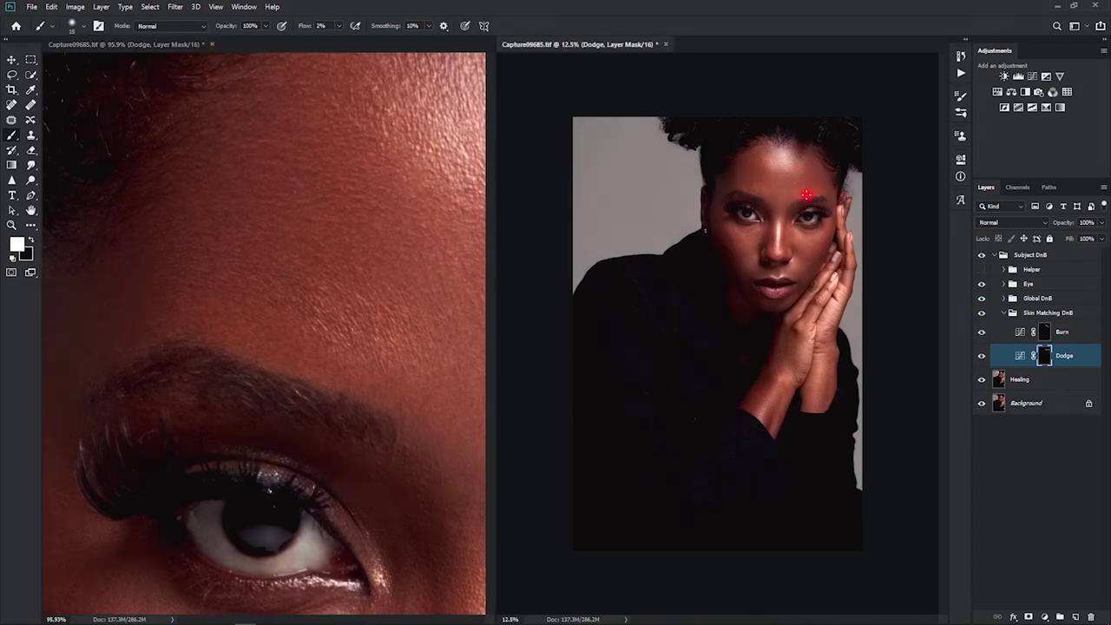
Dodge the forehead in the zoomed-out view with a brush of about 70 to 90 px.
left_click_drag(408, 315, 334, 328)
left_click_drag(441, 368, 349, 259)
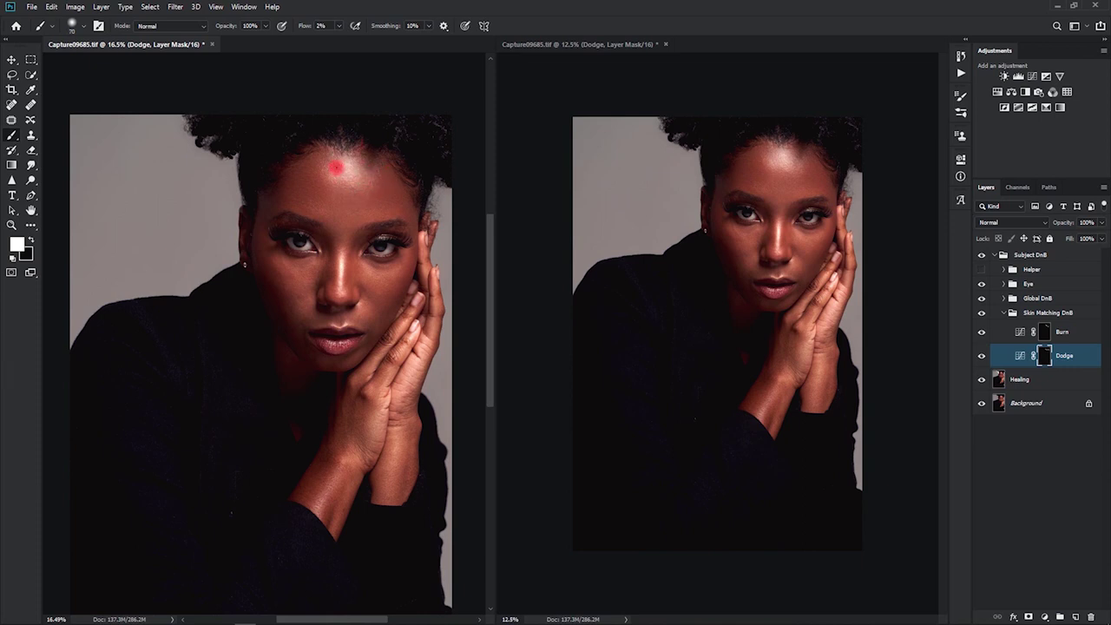
key("]")
key("]")
key("]")
key("bracketleft")
Burn the bright skin above the inner end of the left eyebrow on the Burn mask with a 25 px brush.
left_click(1044, 331)
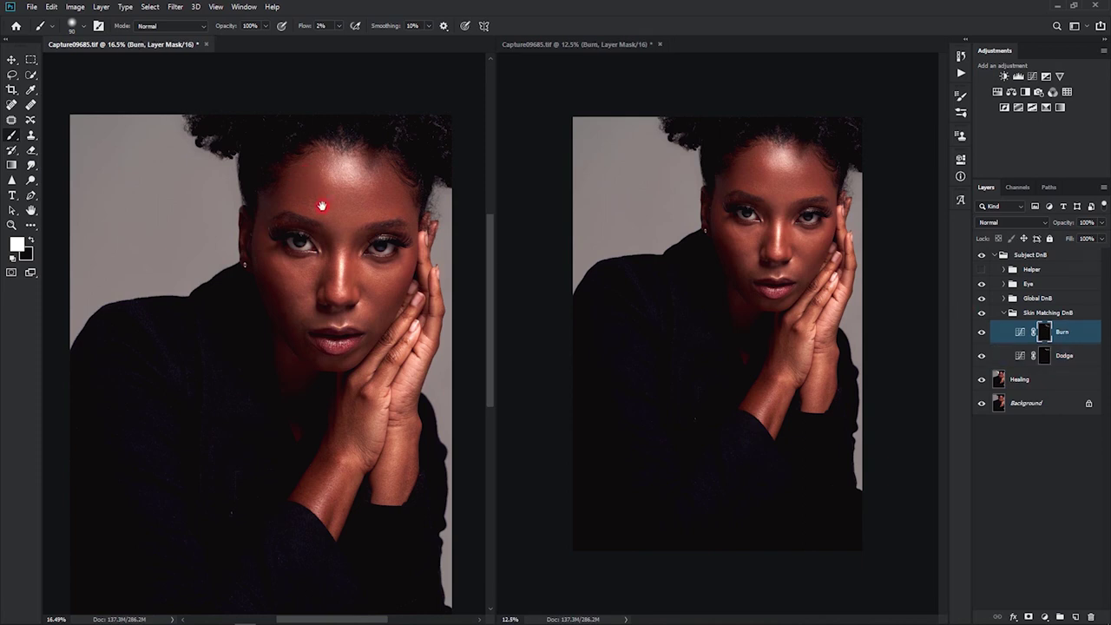
left_click_drag(309, 205, 347, 213)
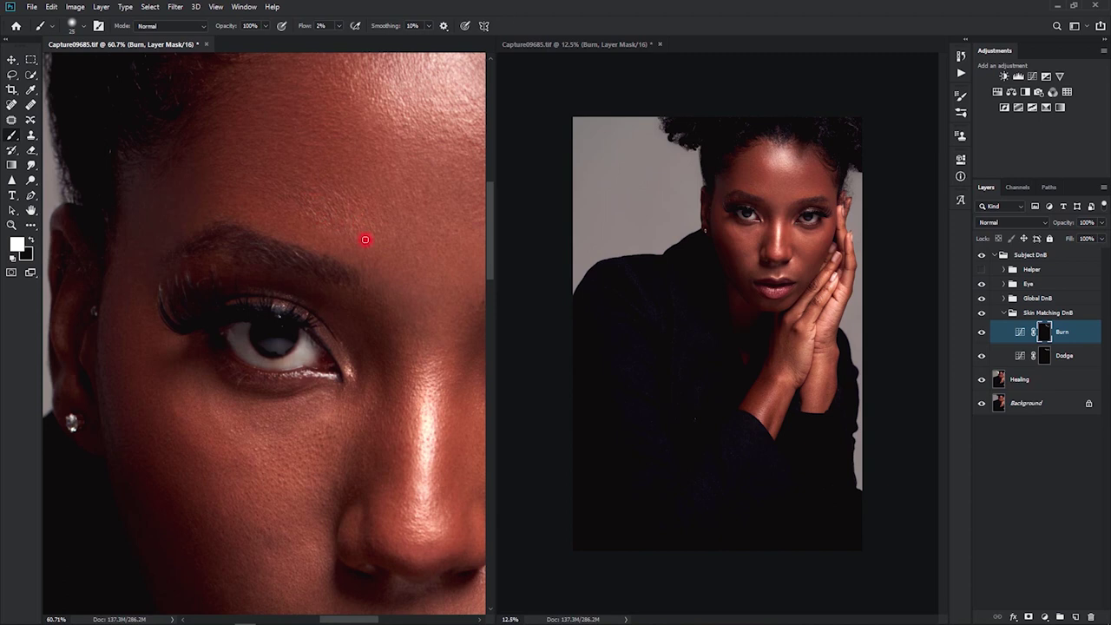
left_click_drag(365, 239, 322, 266)
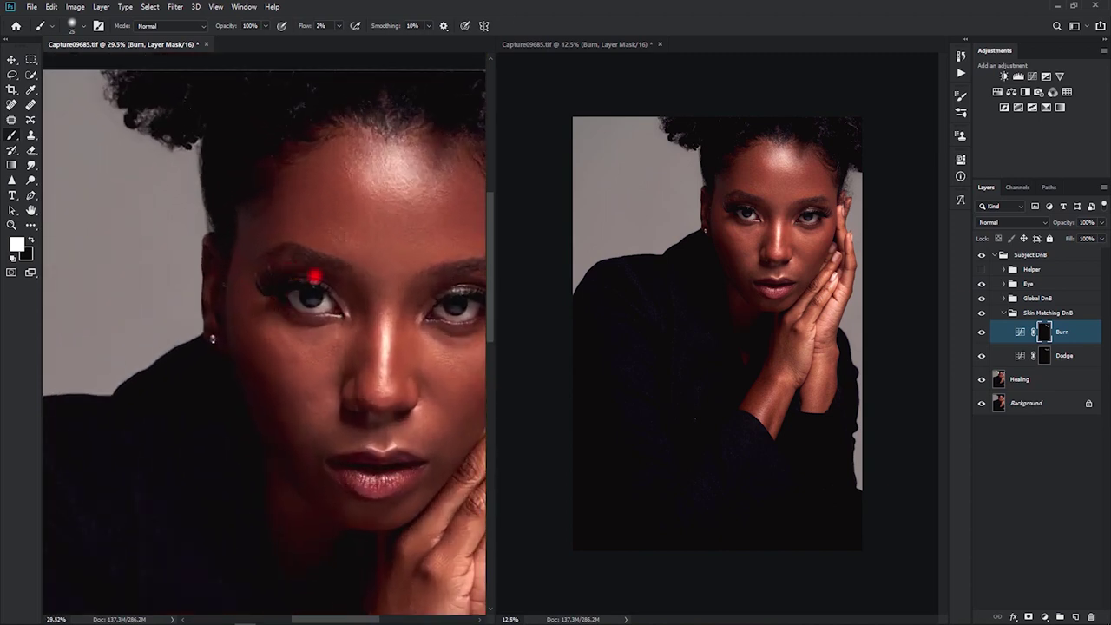
Dodge around the inner left eyebrow with a brush of about 35 to 40 px, and check it by toggling the Skin Matching DnB group.
left_click(1050, 355)
scroll(359, 248, "up", 1)
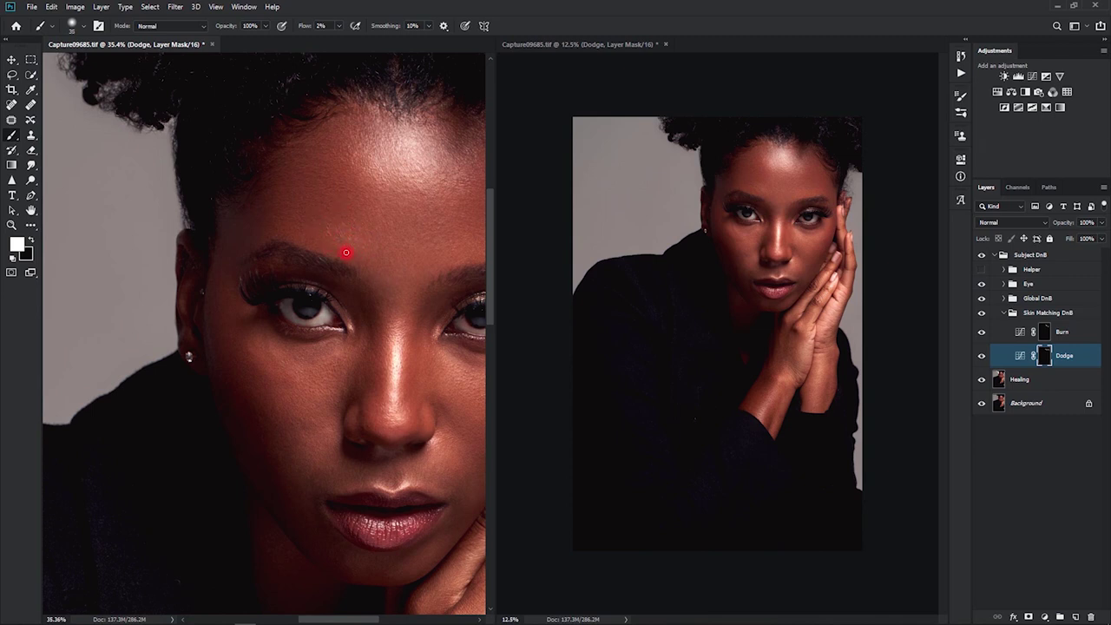
left_click_drag(376, 223, 349, 283)
left_click(982, 313)
left_click(982, 314)
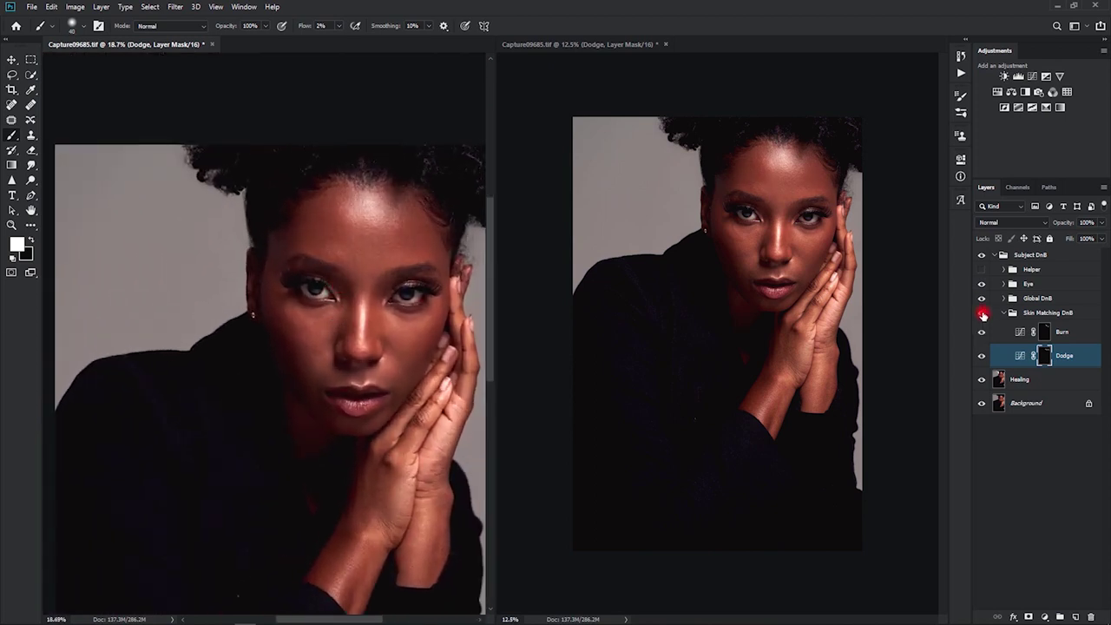
Show the Helper group and dodge the right side of the forehead and the right temple with a brush of 45 to 70 px.
left_click(982, 269)
left_click_drag(395, 309, 359, 283)
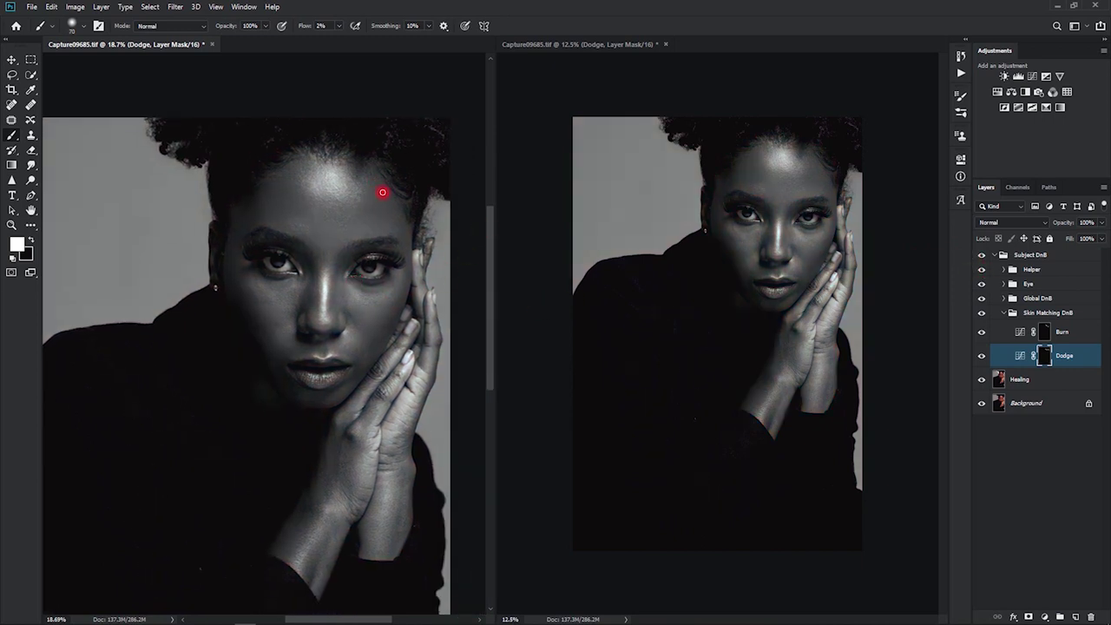
key("]")
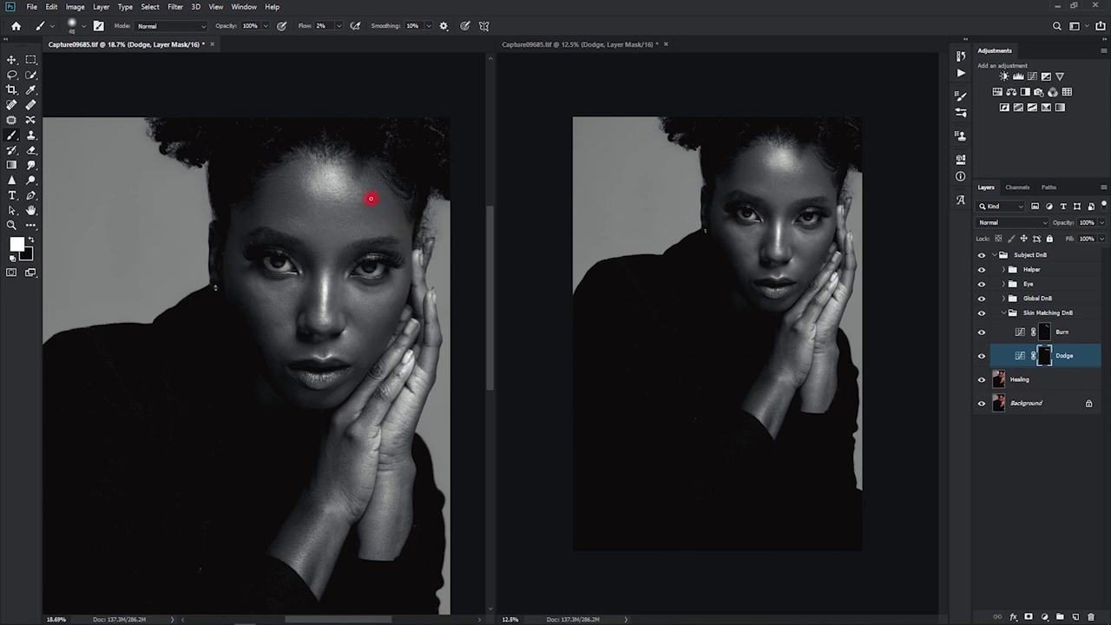
left_click_drag(387, 190, 400, 217)
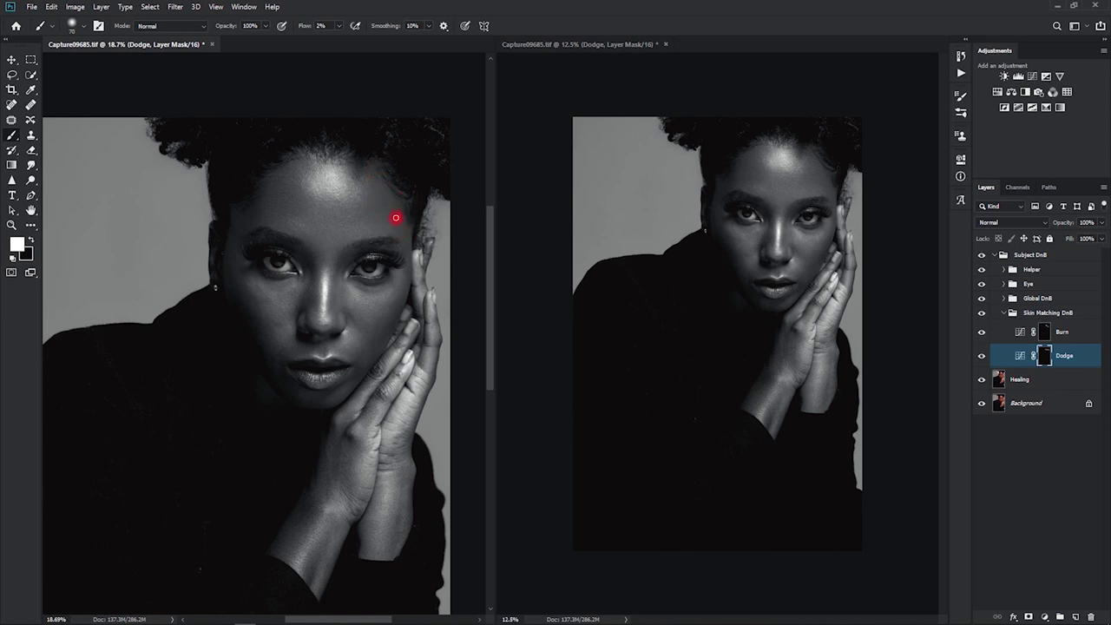
mouse_move(396, 218)
left_mouse_down()
mouse_move(419, 283)
mouse_move(407, 259)
mouse_move(412, 217)
mouse_move(407, 296)
left_mouse_up()
Burn the right forehead near the hairline and above the right eyebrow on the Burn mask with a brush of about 20 to 30 px.
left_click(972, 333)
scroll(404, 208, "up", 5)
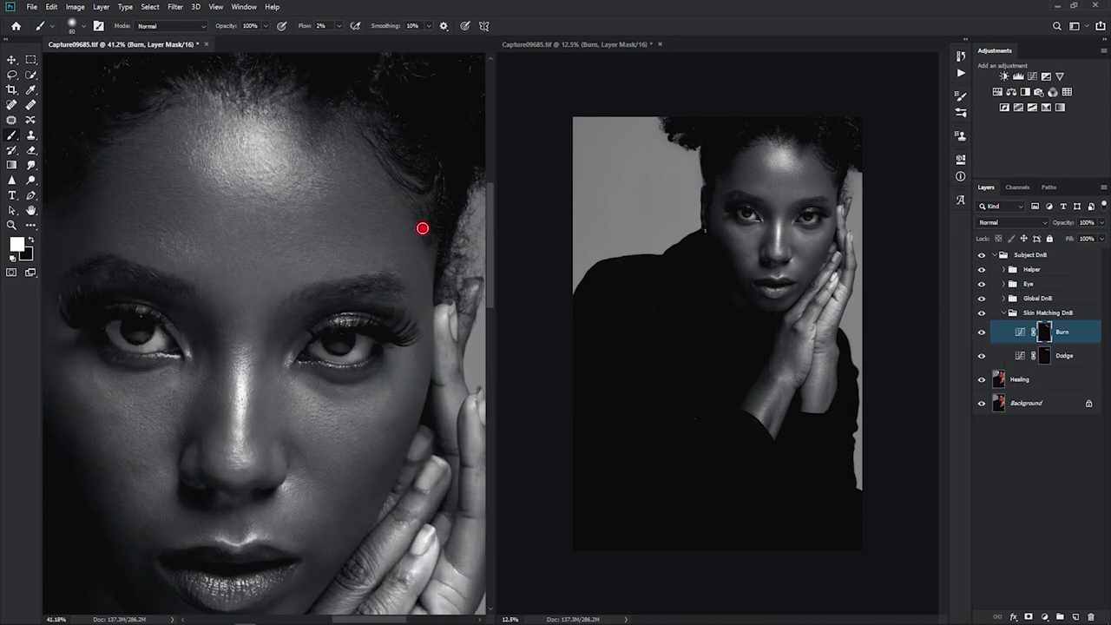
left_click_drag(423, 229, 390, 199)
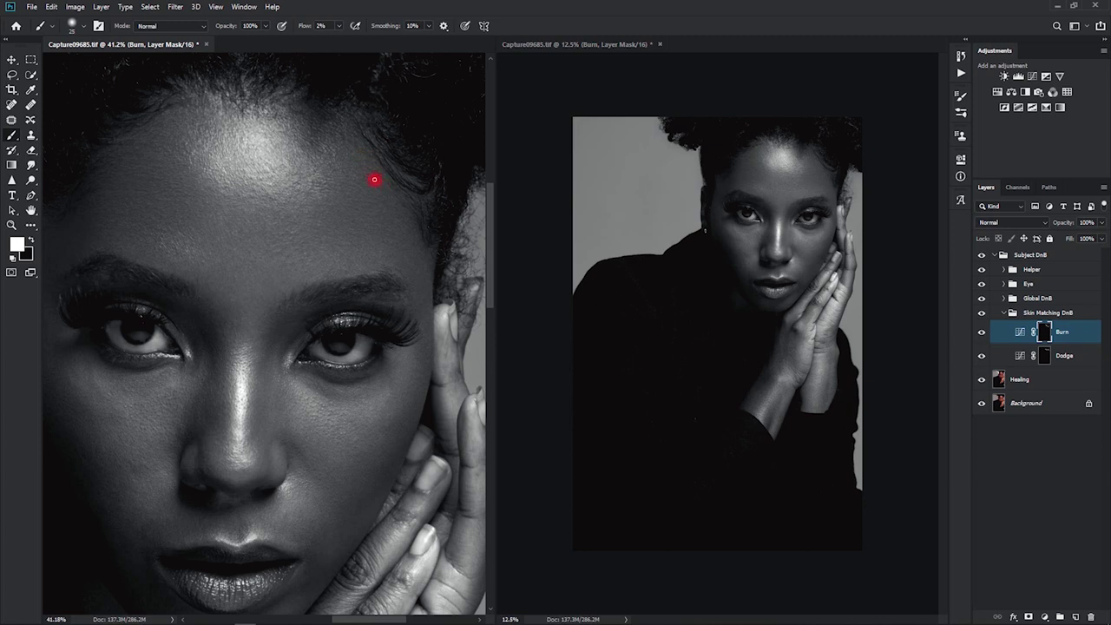
mouse_move(405, 210)
left_mouse_down()
mouse_move(372, 202)
mouse_move(319, 272)
left_mouse_up()
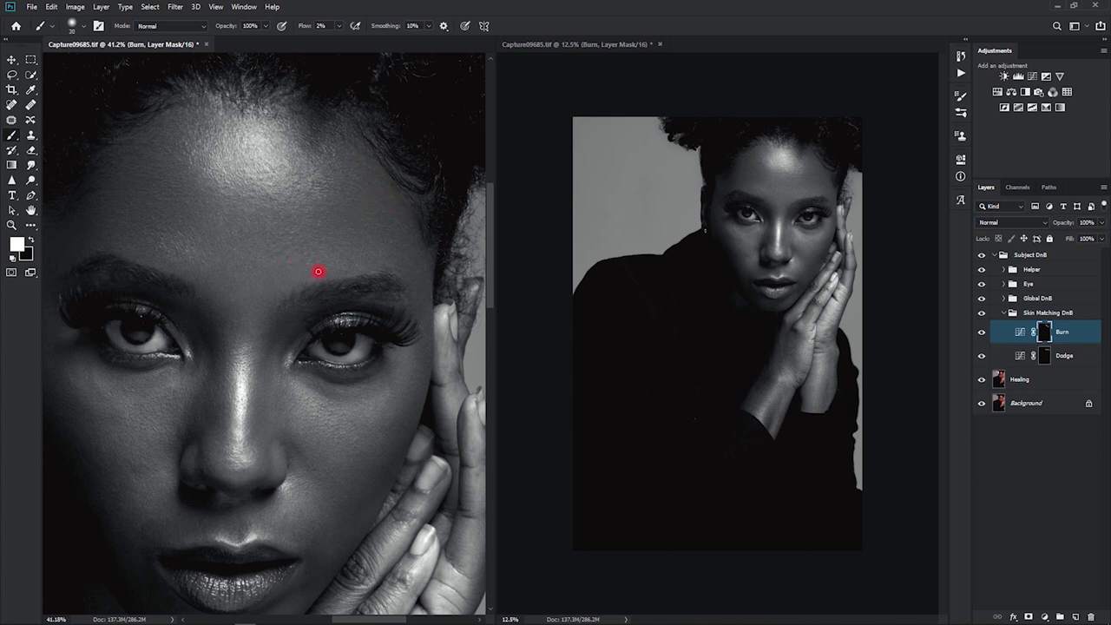
scroll(373, 278, "up", 3)
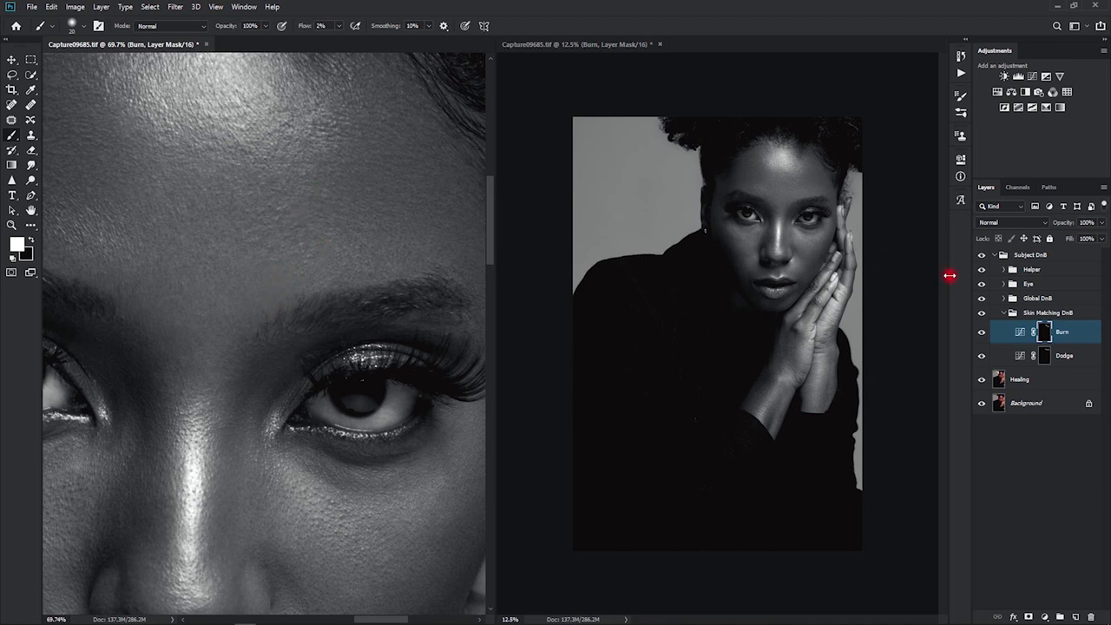
Hide the Helper group and dodge around the right eyebrow and temple on the Dodge mask with a 20 px brush.
left_click(982, 269)
key("alt+bracketleft")
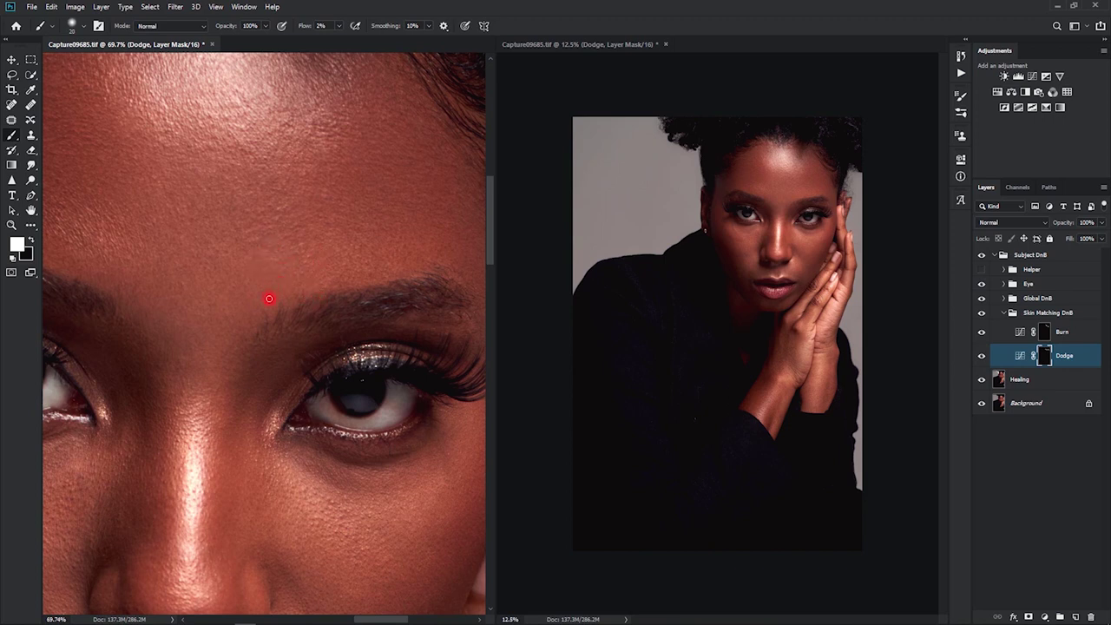
left_click_drag(465, 238, 372, 280)
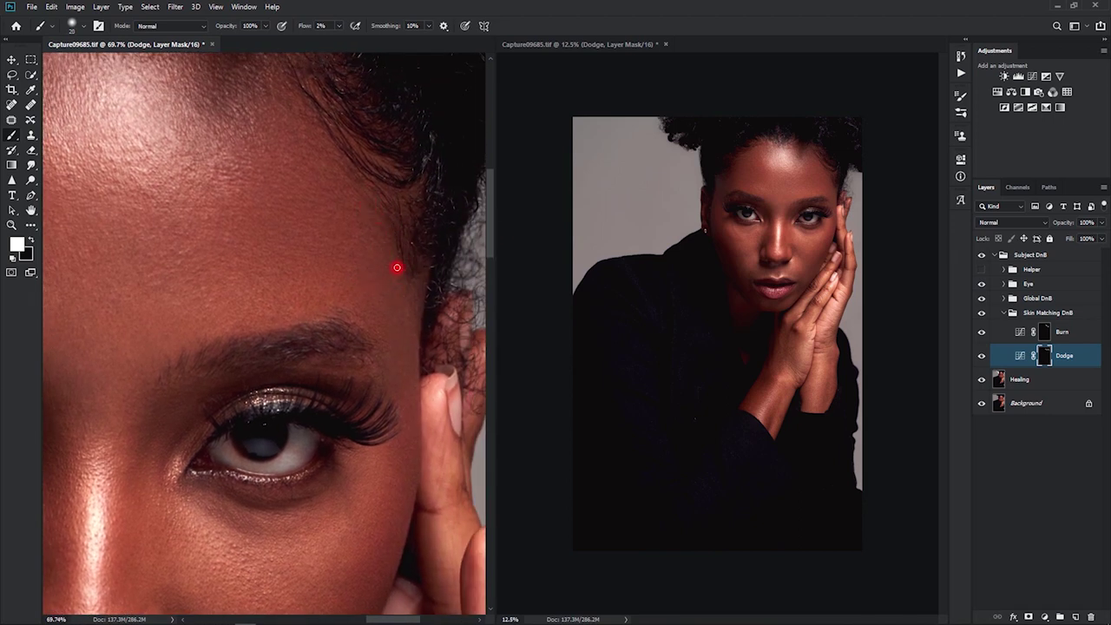
left_click_drag(107, 376, 312, 283)
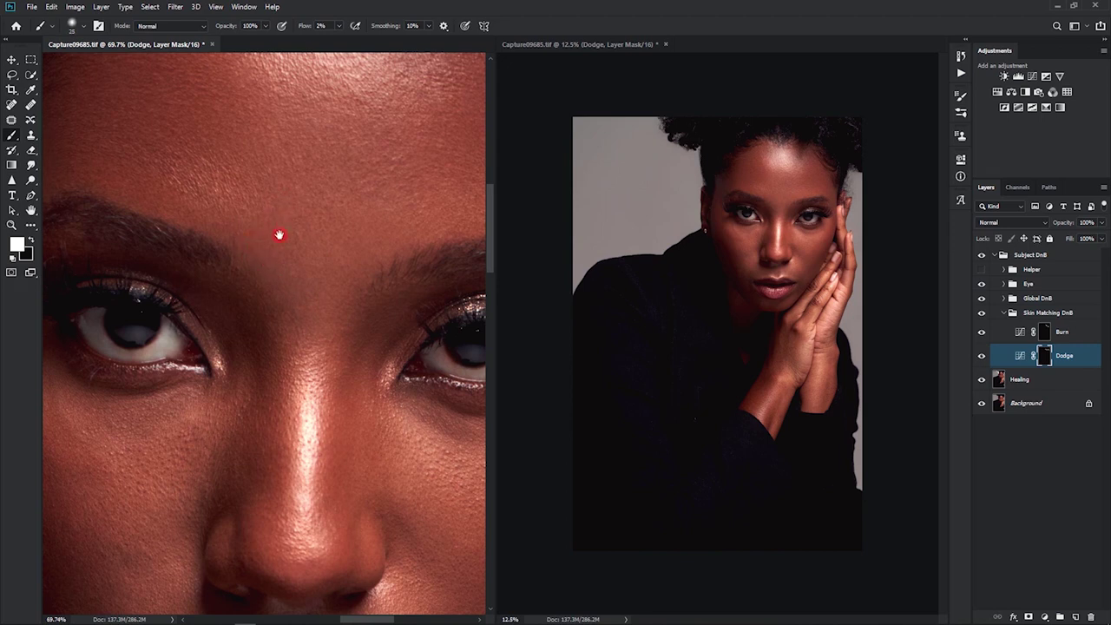
Dodge the left temple and the skin beside the left eye in close-up with a brush of about 25 px.
left_click_drag(280, 235, 458, 414)
left_click_drag(345, 251, 367, 134)
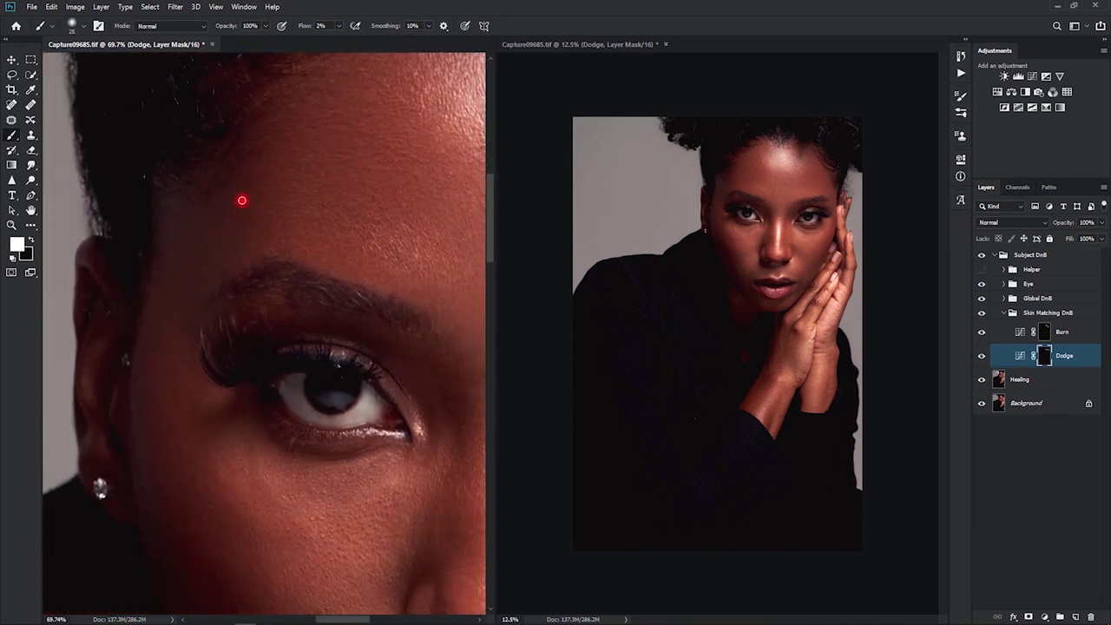
scroll(248, 200, "down", 3)
scroll(252, 200, "left", 1)
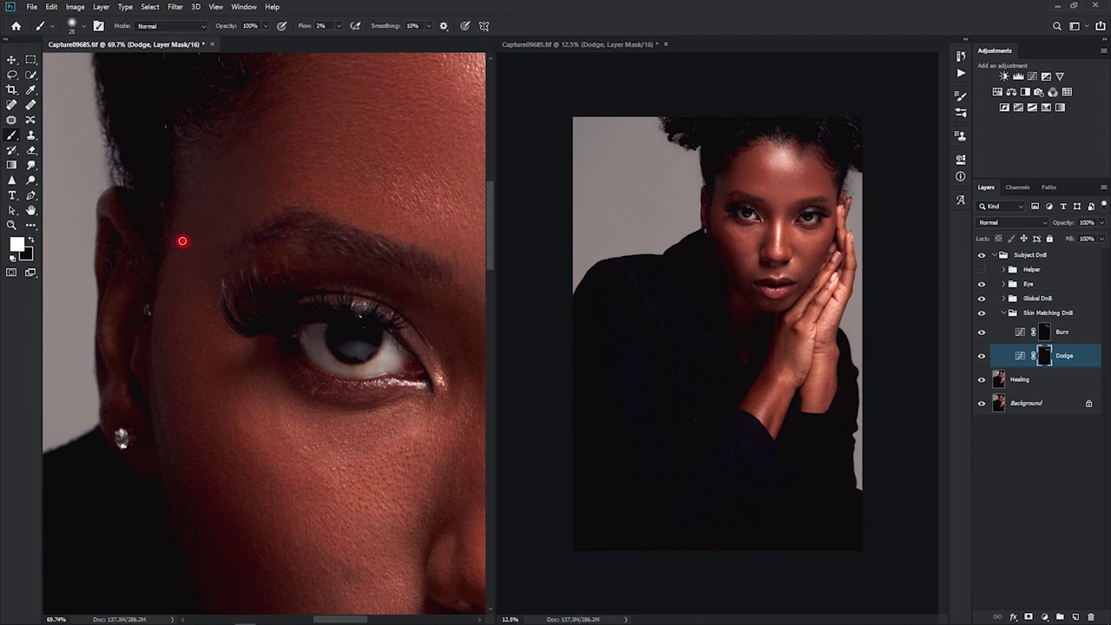
left_click_drag(213, 298, 237, 272)
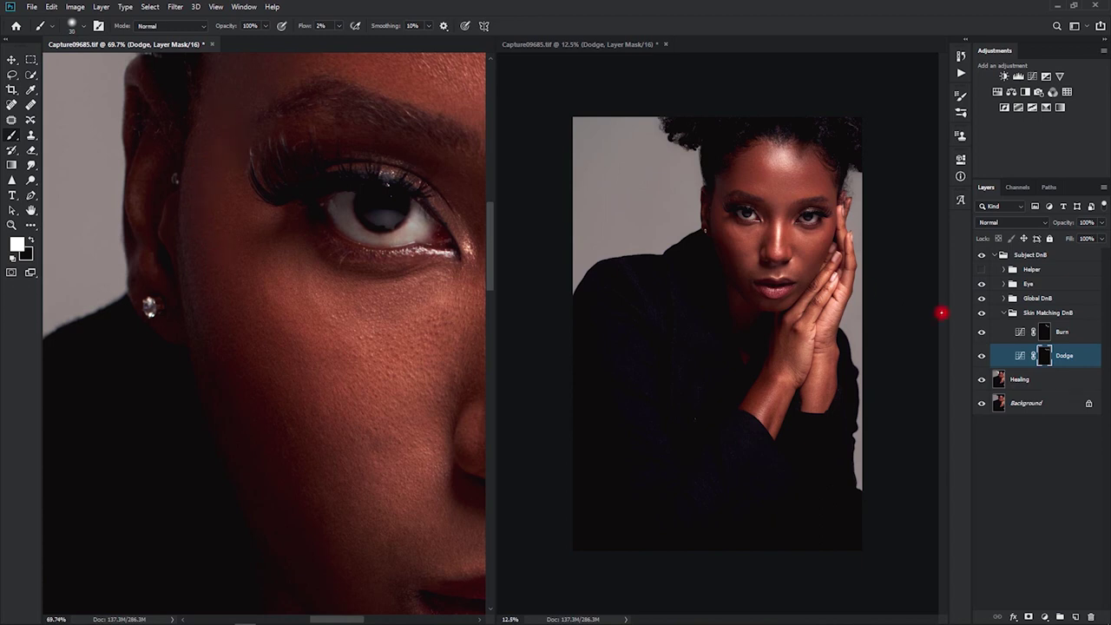
Burn the skin between the left ear and the outer eyelashes on the Burn mask, resizing the brush between strokes.
left_click(1044, 332)
key("bracketright")
key("bracketright")
key("bracketright")
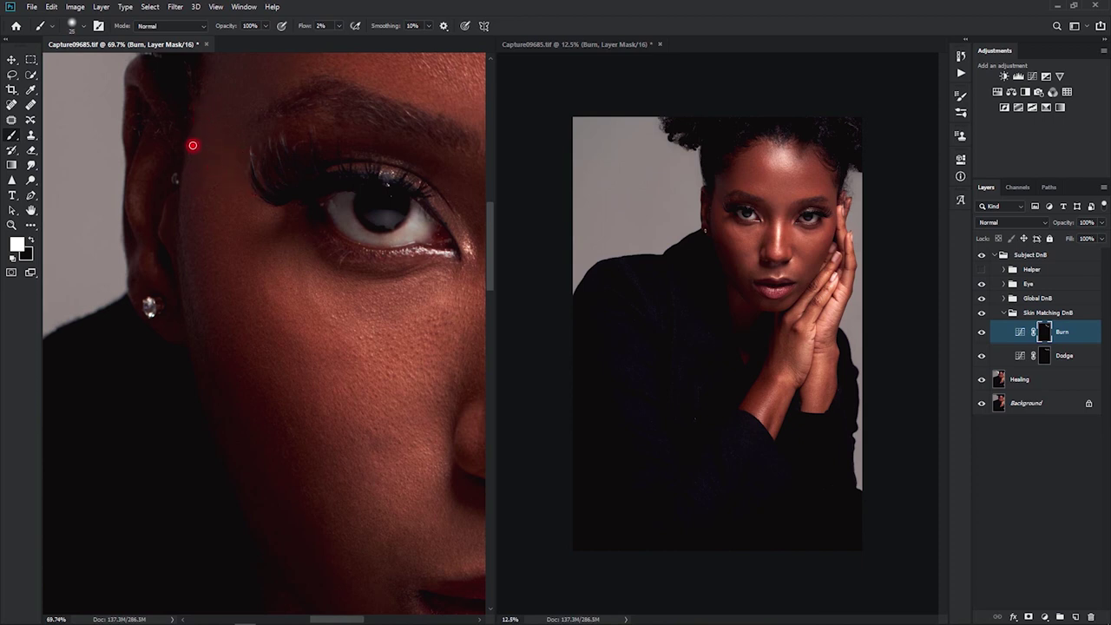
key("bracketleft")
key("bracketleft")
mouse_move(211, 166)
left_mouse_down()
mouse_move(199, 201)
mouse_move(226, 161)
mouse_move(202, 195)
mouse_move(251, 159)
left_mouse_up()
key("bracketright")
key("bracketright")
mouse_move(216, 202)
left_mouse_down()
mouse_move(233, 153)
mouse_move(225, 180)
mouse_move(217, 154)
mouse_move(204, 185)
mouse_move(204, 113)
mouse_move(202, 139)
mouse_move(251, 218)
mouse_move(246, 237)
mouse_move(238, 186)
mouse_move(241, 264)
mouse_move(237, 210)
mouse_move(225, 247)
mouse_move(226, 170)
mouse_move(232, 279)
mouse_move(229, 183)
mouse_move(256, 289)
mouse_move(232, 198)
mouse_move(242, 207)
mouse_move(217, 214)
mouse_move(222, 181)
mouse_move(205, 218)
mouse_move(209, 176)
mouse_move(200, 188)
mouse_move(221, 219)
mouse_move(224, 204)
mouse_move(219, 228)
mouse_move(242, 195)
mouse_move(221, 287)
mouse_move(244, 206)
mouse_move(217, 230)
mouse_move(223, 180)
mouse_move(251, 288)
mouse_move(279, 220)
mouse_move(271, 215)
mouse_move(286, 236)
mouse_move(257, 274)
mouse_move(217, 248)
mouse_move(219, 204)
mouse_move(230, 314)
mouse_move(257, 360)
mouse_move(213, 225)
left_mouse_up()
key("bracketright")
key("bracketright")
key("bracketright")
Dodge the left cheek on the Dodge mask with a brush of about 45 px and toggle the Burn layer's visibility to compare.
left_click(972, 354)
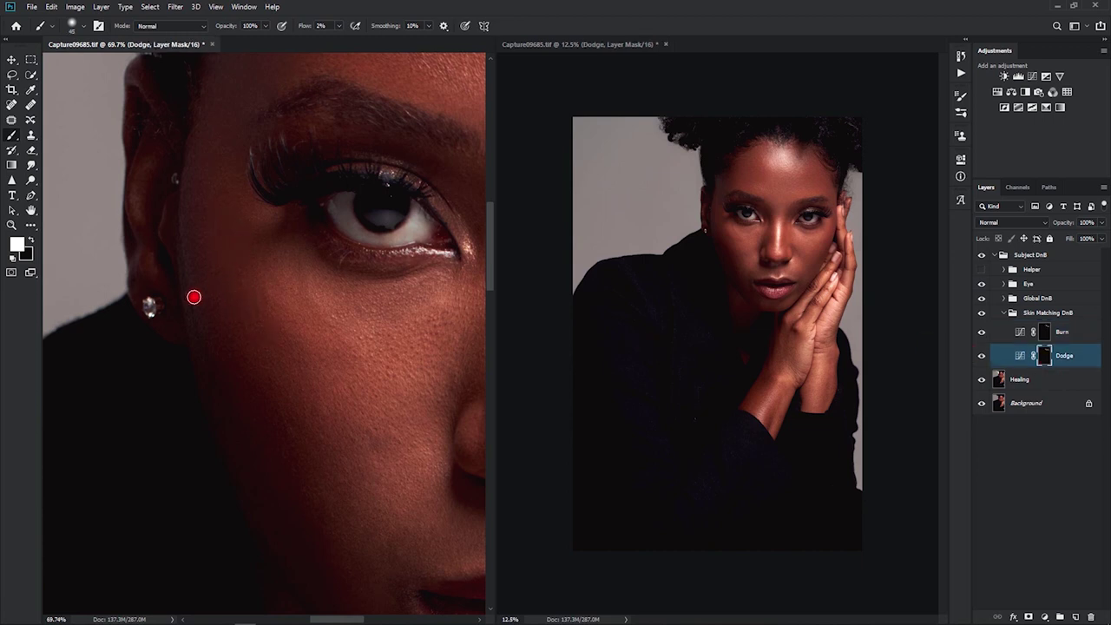
mouse_move(273, 365)
left_mouse_down()
mouse_move(214, 372)
mouse_move(225, 370)
left_mouse_up()
left_click(982, 332)
left_click(982, 333)
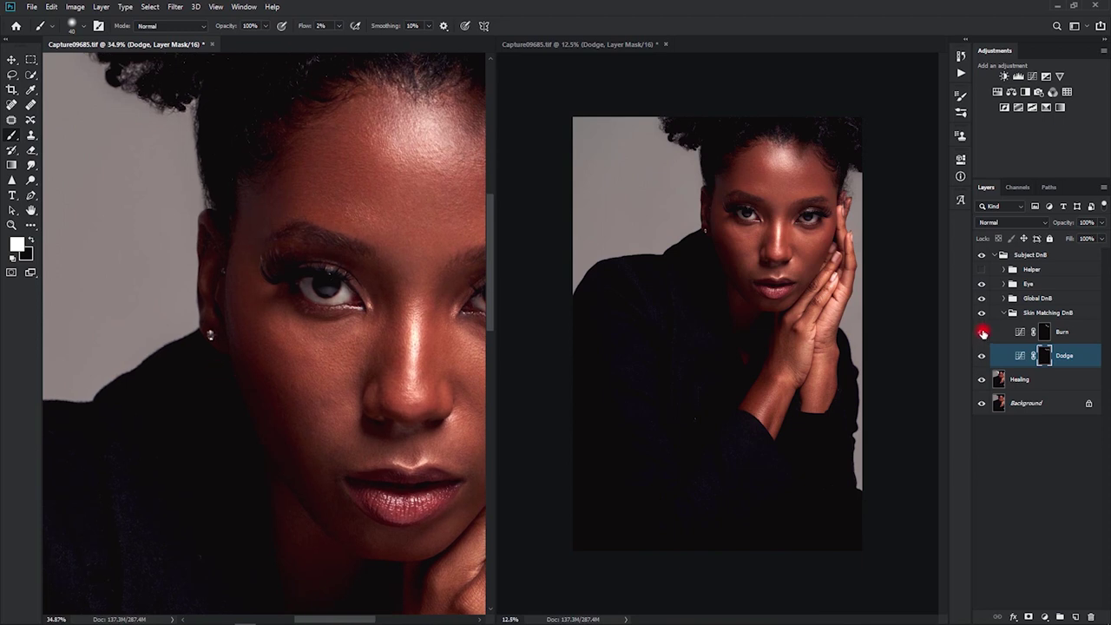
Dodge the upper left cheek between the earring and the eye with an enlarged brush.
key("]")
key("]")
key("]")
key("]")
key("]")
left_click_drag(265, 340, 305, 360)
mouse_move(302, 328)
left_mouse_down()
mouse_move(306, 365)
mouse_move(270, 337)
mouse_move(291, 372)
mouse_move(257, 302)
mouse_move(268, 346)
mouse_move(240, 296)
mouse_move(282, 378)
mouse_move(267, 357)
mouse_move(328, 409)
mouse_move(332, 362)
mouse_move(332, 389)
mouse_move(360, 391)
mouse_move(347, 368)
mouse_move(288, 354)
left_mouse_up()
Dodge below the left eye and along the lower and outer cheek with a larger brush, toggling the Skin Matching DnB group to compare.
key("]")
key("]")
mouse_move(349, 331)
left_mouse_down()
mouse_move(310, 334)
mouse_move(362, 308)
left_mouse_up()
mouse_move(339, 344)
left_mouse_down()
mouse_move(360, 335)
mouse_move(308, 355)
mouse_move(322, 335)
mouse_move(313, 354)
left_mouse_up()
mouse_move(307, 411)
left_mouse_down()
mouse_move(283, 385)
mouse_move(307, 430)
left_mouse_up()
mouse_move(264, 333)
left_mouse_down()
mouse_move(292, 404)
mouse_move(262, 333)
mouse_move(235, 318)
mouse_move(234, 290)
mouse_move(252, 344)
left_mouse_up()
left_click(982, 315)
left_click(982, 314)
Dodge the middle of the left cheek beside the nose with a brush of about 100 to 125 px.
left_click(742, 256)
key("bracketright")
key("bracketright")
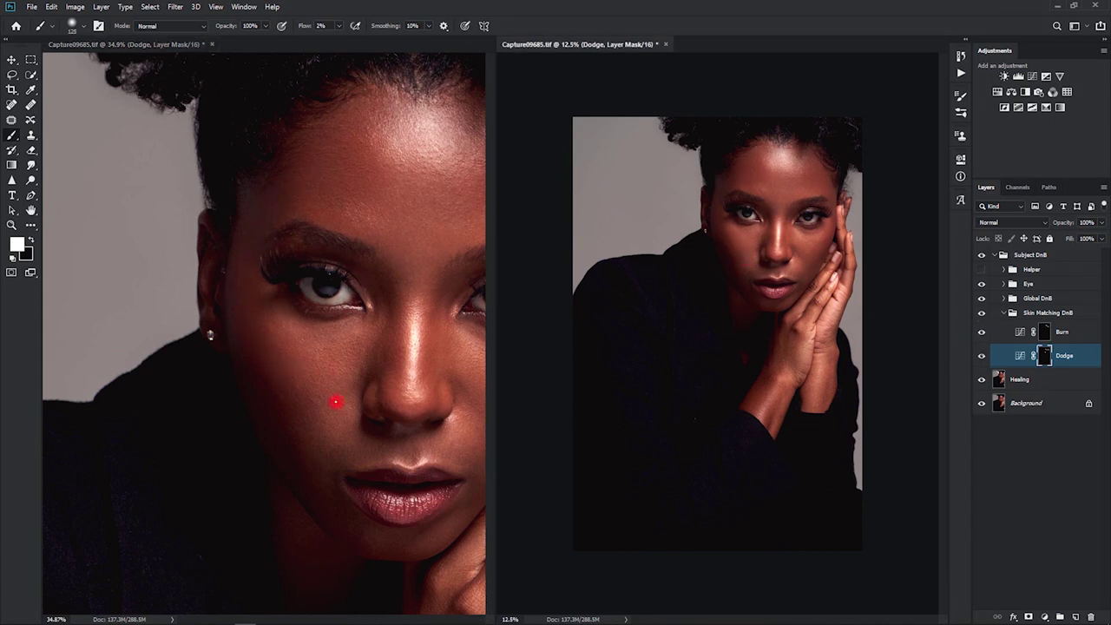
left_click(336, 402)
scroll(353, 382, "down", 3)
mouse_move(358, 360)
left_mouse_down()
mouse_move(330, 353)
mouse_move(320, 332)
mouse_move(289, 330)
mouse_move(297, 353)
mouse_move(280, 300)
mouse_move(327, 414)
mouse_move(313, 351)
left_mouse_up()
Inspect the painted areas of the Burn and Dodge masks in the full-image view.
left_click(1045, 330)
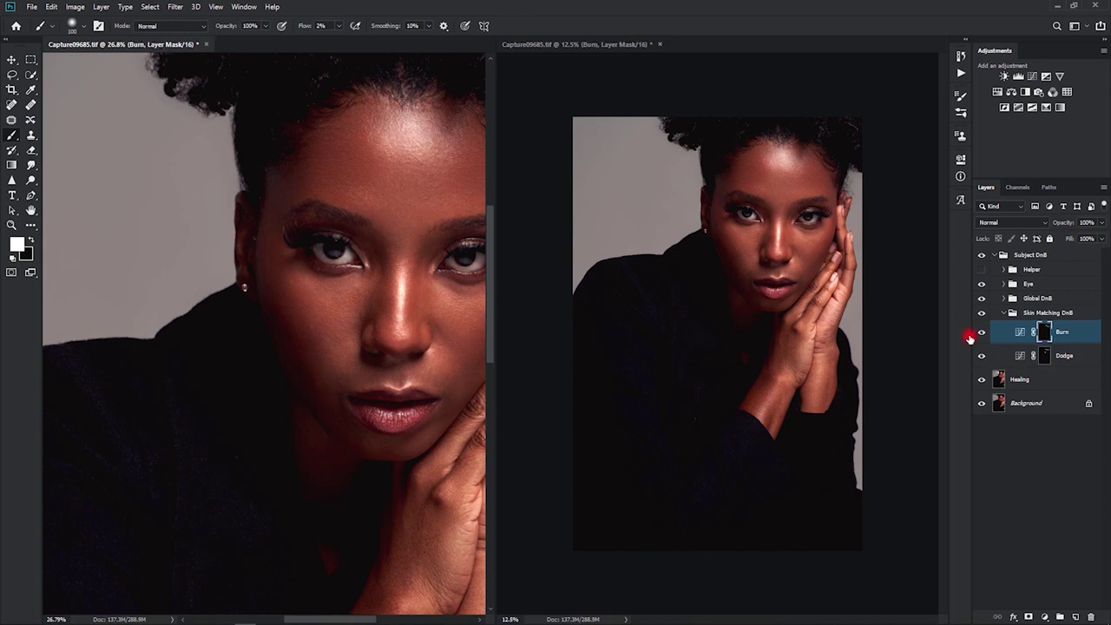
left_click(1045, 332, "alt")
left_click(1044, 332, "alt")
left_click(925, 350)
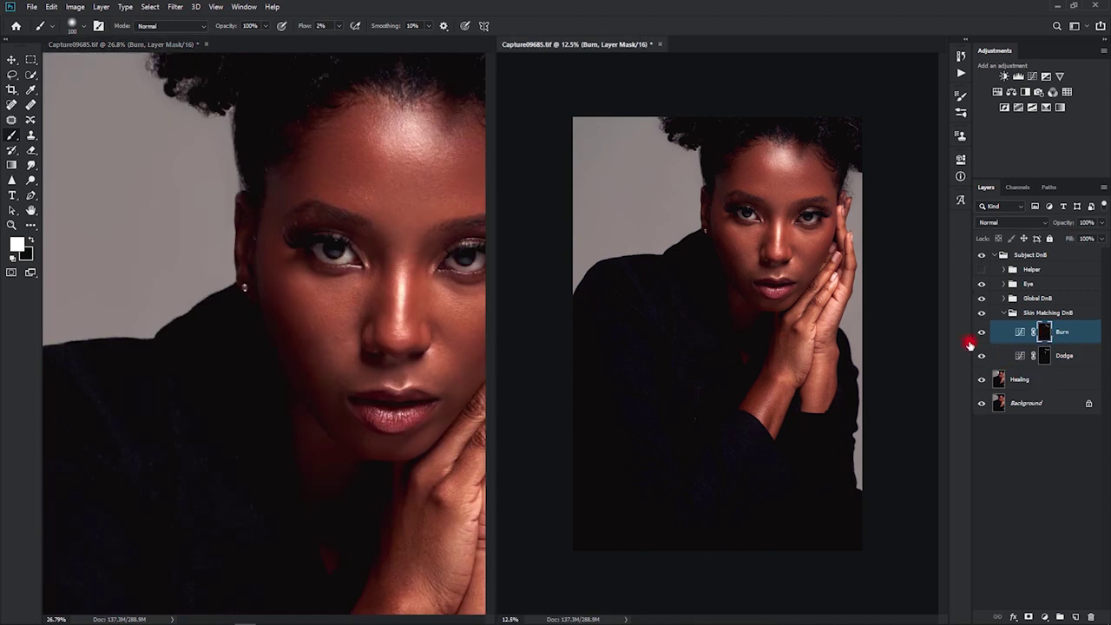
left_click(1045, 331, "alt")
left_click(1045, 356, "alt")
left_click(1046, 336, "alt")
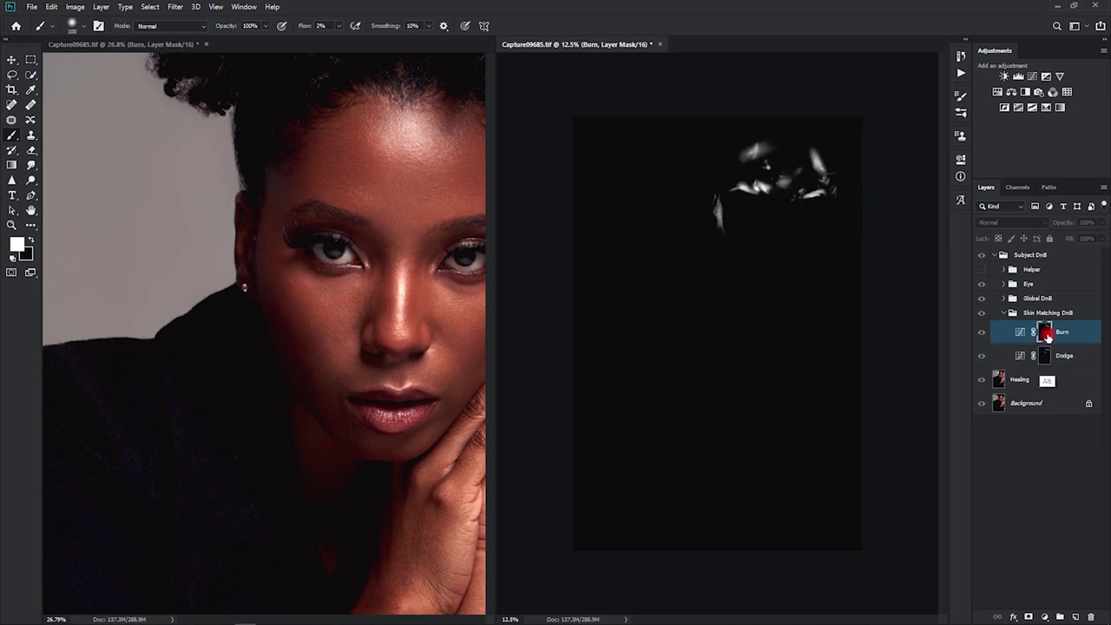
left_click(1045, 356)
left_click(370, 349)
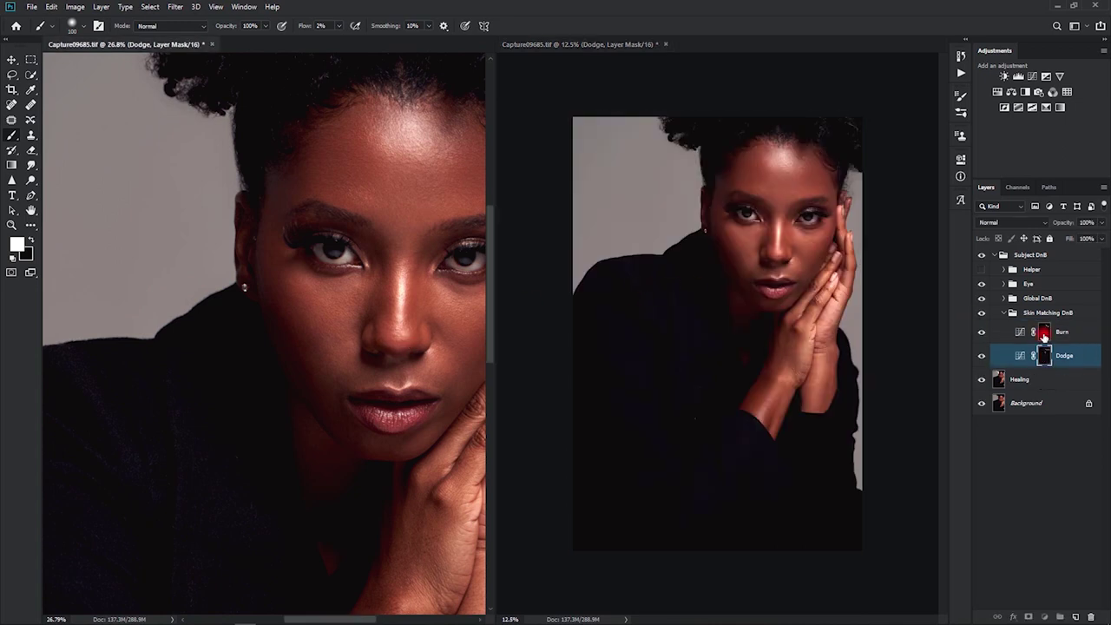
Burn the outer left cheek from the jaw up toward the ear on the Burn mask, enlarging the brush to 150 px.
left_click(1045, 332)
mouse_move(316, 386)
left_mouse_down()
mouse_move(317, 351)
mouse_move(270, 289)
mouse_move(342, 434)
mouse_move(306, 360)
mouse_move(308, 340)
mouse_move(335, 415)
mouse_move(324, 381)
mouse_move(319, 392)
mouse_move(315, 362)
mouse_move(333, 390)
mouse_move(299, 282)
mouse_move(290, 275)
mouse_move(310, 329)
mouse_move(296, 329)
mouse_move(278, 280)
mouse_move(287, 297)
mouse_move(293, 285)
mouse_move(330, 370)
mouse_move(271, 260)
left_mouse_up()
key("bracketright")
key("bracketright")
key("bracketright")
key("bracketright")
key("bracketright")
key("bracketright")
key("bracketright")
Dodge the lower left cheek down to the mouth corner on the Dodge mask with an 80 px brush.
left_click(1044, 355)
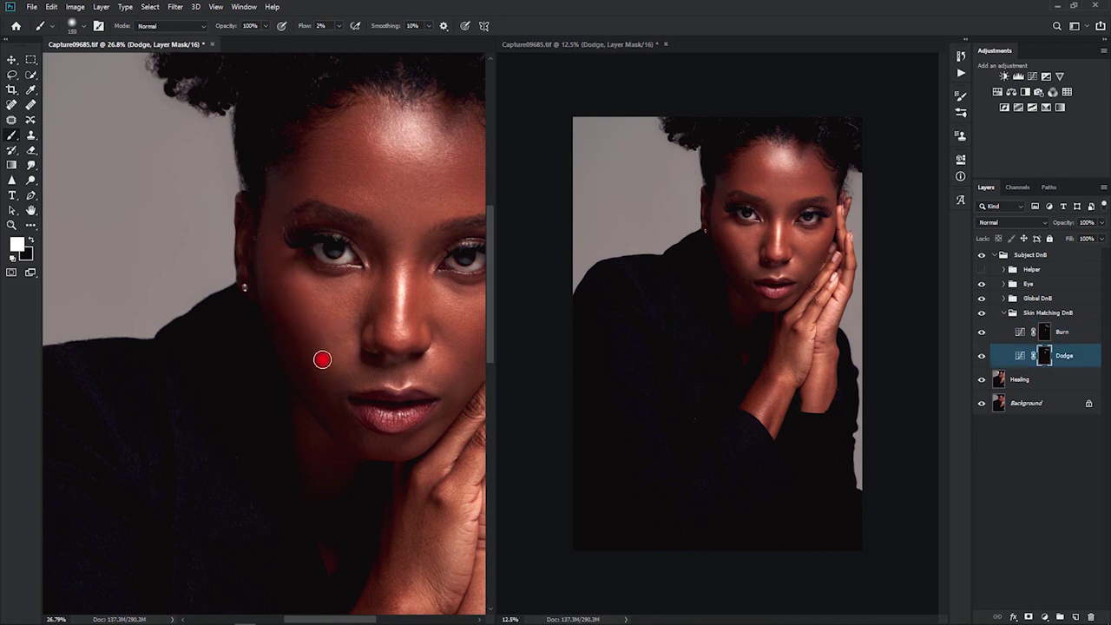
key("bracketleft")
key("bracketleft")
key("bracketleft")
mouse_move(320, 357)
left_mouse_down()
mouse_move(396, 359)
mouse_move(311, 365)
mouse_move(326, 353)
mouse_move(313, 365)
mouse_move(331, 363)
mouse_move(330, 383)
mouse_move(316, 340)
mouse_move(308, 348)
mouse_move(321, 346)
mouse_move(322, 377)
mouse_move(314, 362)
mouse_move(329, 395)
mouse_move(322, 362)
mouse_move(325, 371)
mouse_move(313, 366)
mouse_move(319, 333)
mouse_move(294, 334)
mouse_move(281, 298)
mouse_move(295, 343)
mouse_move(286, 320)
mouse_move(293, 296)
mouse_move(308, 337)
mouse_move(289, 282)
mouse_move(345, 385)
left_mouse_up()
Check the face in the black-and-white Helper view, and compare it with the Skin Matching DnB group off and on.
left_click(981, 270)
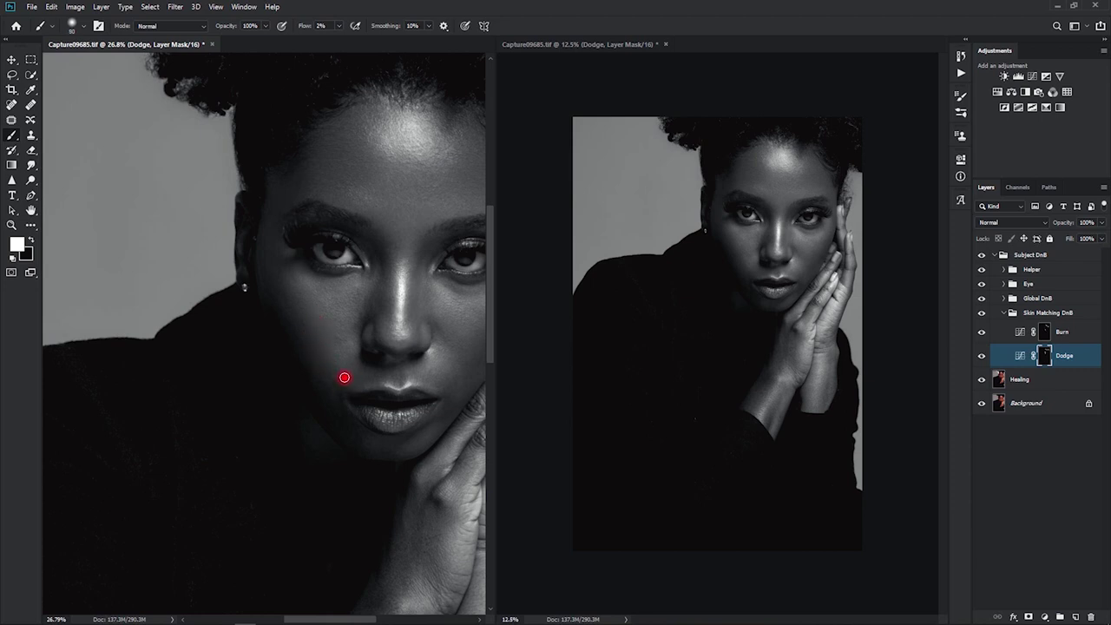
left_click(982, 269)
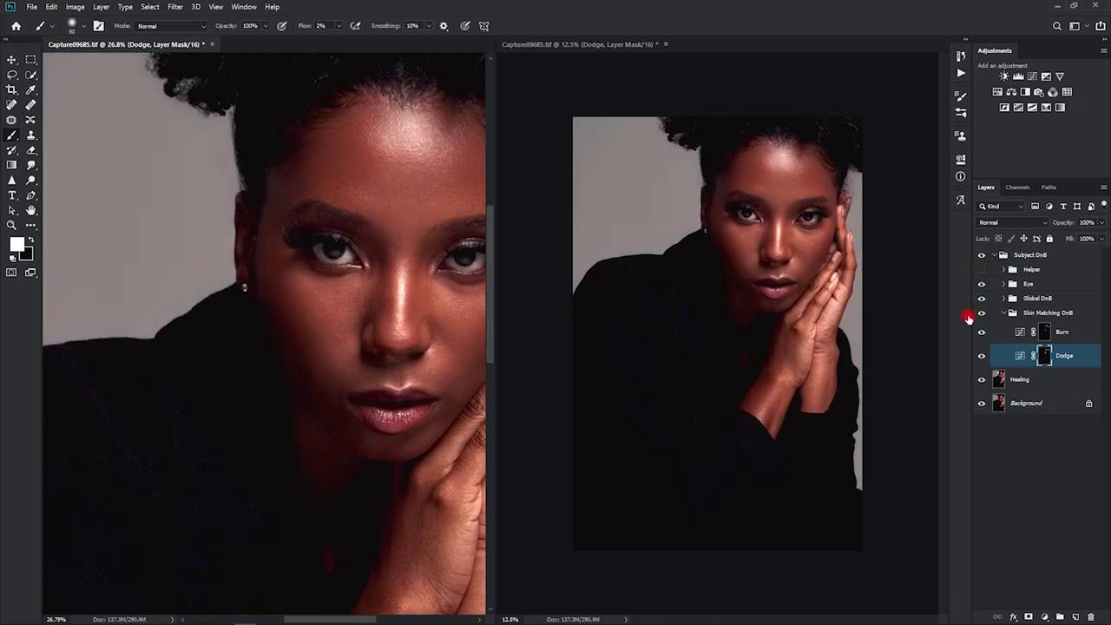
left_click(982, 313)
left_click(982, 313)
left_click(982, 313)
left_click(982, 314)
Burn the skin around the left mouth corner and down to the chin on the Burn mask, resizing the brush and comparing the group's effect.
key("]")
key("[")
key("[")
key("[")
key("[")
left_click(1045, 331)
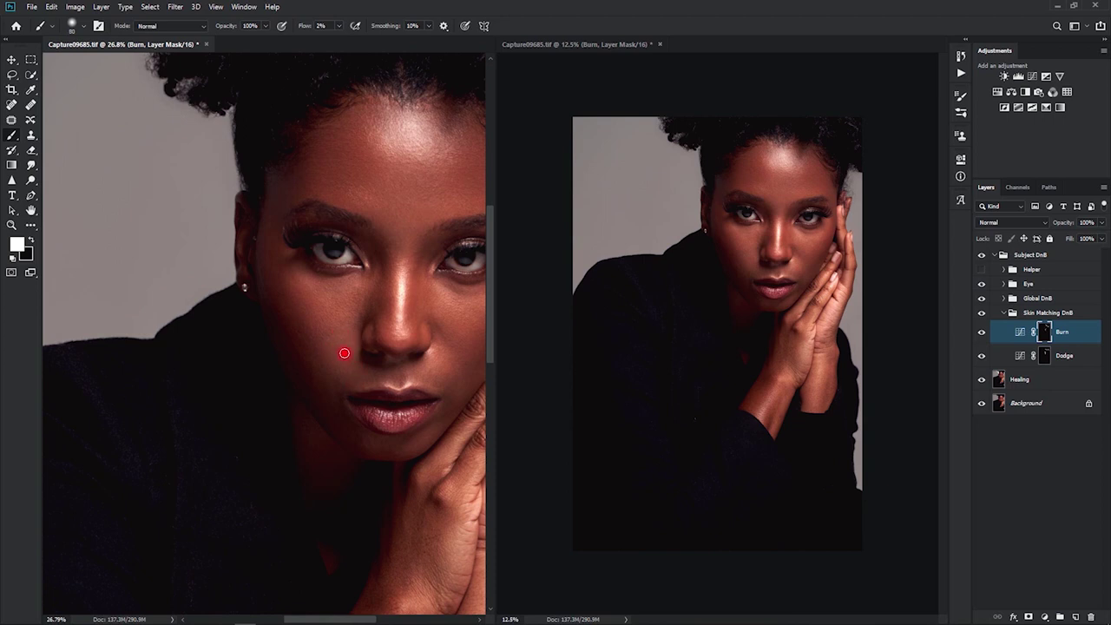
key("]")
left_click(981, 313)
left_click(981, 313)
left_click(773, 317)
mouse_move(364, 372)
left_mouse_down()
mouse_move(365, 387)
mouse_move(385, 361)
mouse_move(354, 367)
left_mouse_up()
mouse_move(324, 384)
left_mouse_down()
mouse_move(386, 456)
mouse_move(389, 444)
left_mouse_up()
Dodge the left cheek with a 50 px brush, and burn its outer edge and the skin below the eye with a 45 to 60 px brush.
left_click(994, 356)
mouse_move(487, 356)
left_mouse_down()
mouse_move(463, 374)
mouse_move(336, 403)
mouse_move(351, 399)
mouse_move(330, 393)
mouse_move(311, 364)
mouse_move(324, 395)
mouse_move(303, 342)
left_mouse_up()
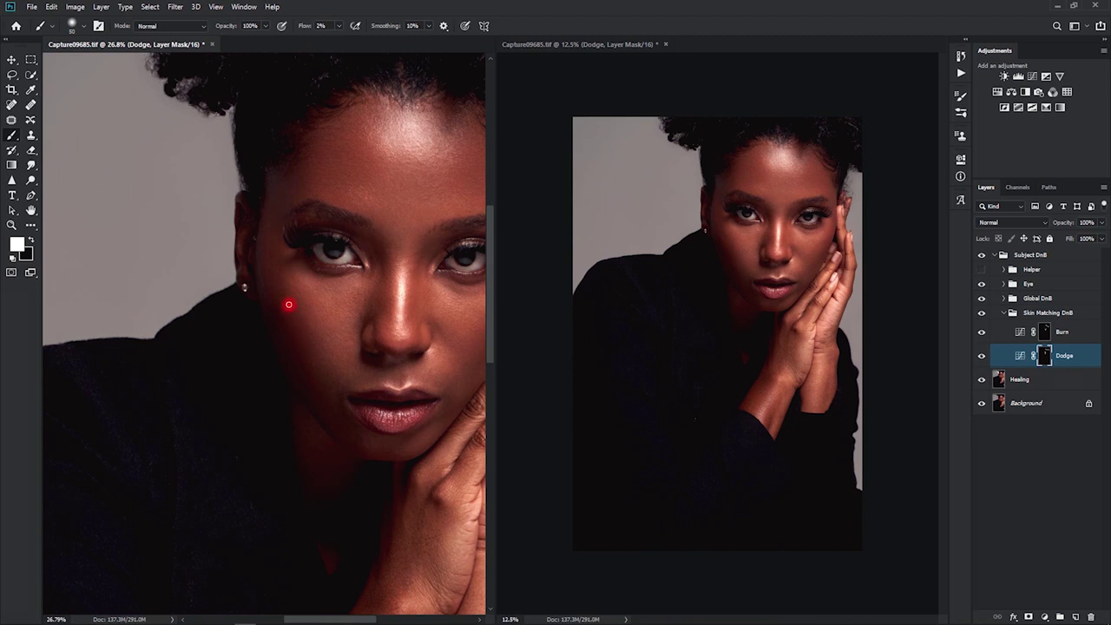
left_click(1063, 332)
key("]")
key("]")
left_click_drag(282, 305, 307, 350)
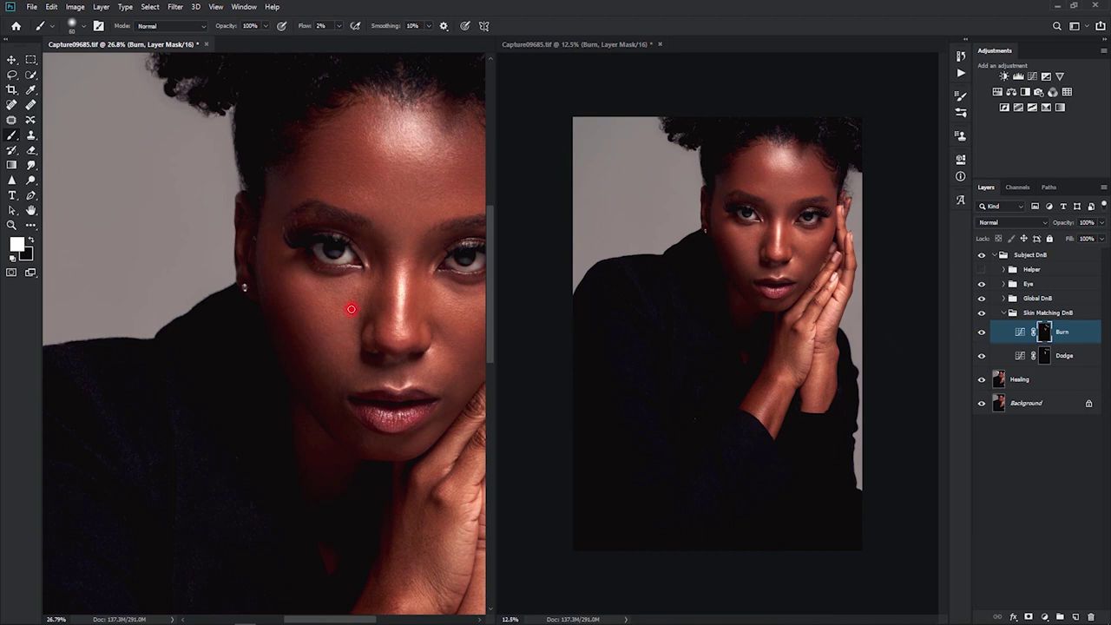
scroll(343, 317, "up", 2)
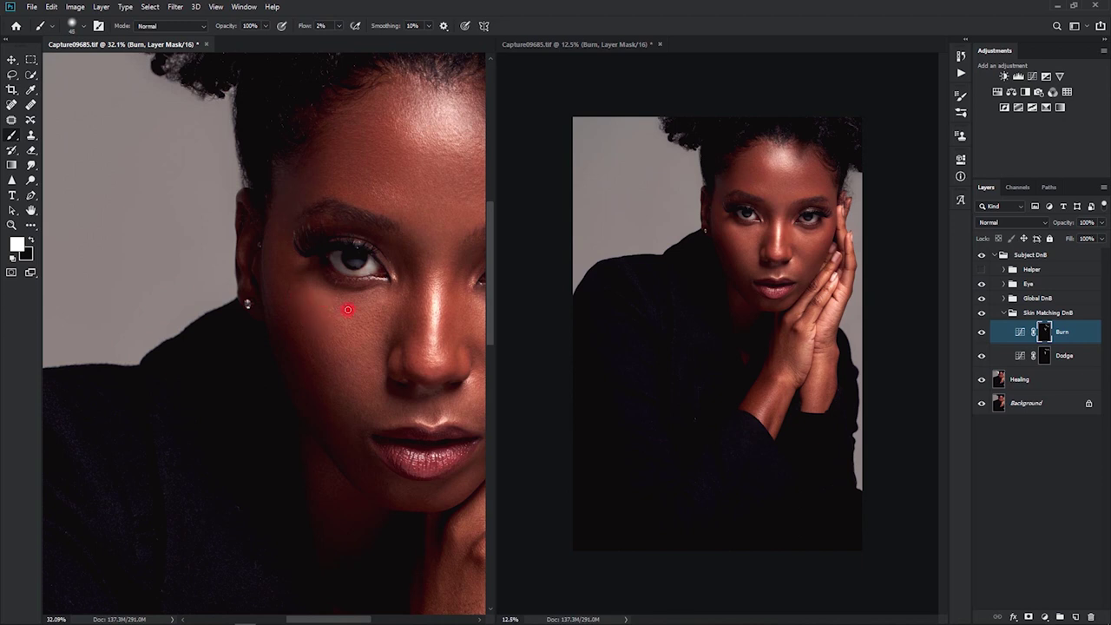
Dodge the skin under the left eye toward the nose on the Dodge mask with a brush of about 35 to 40 px.
left_click(998, 355)
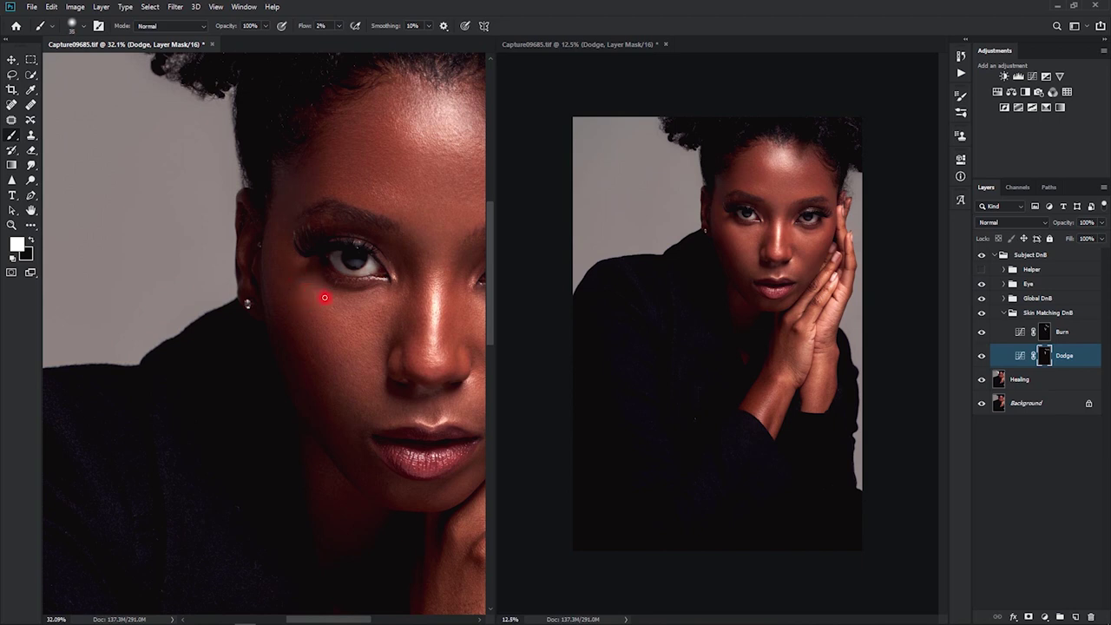
key("]")
key("]")
key("]")
mouse_move(367, 308)
left_mouse_down()
mouse_move(361, 352)
mouse_move(387, 337)
mouse_move(365, 326)
mouse_move(356, 340)
mouse_move(359, 321)
mouse_move(336, 328)
mouse_move(338, 313)
mouse_move(339, 330)
mouse_move(412, 306)
left_mouse_up()
Burn the skin below the left eye's inner corner on the Burn mask, starting with a 40 px brush.
left_click(1044, 332)
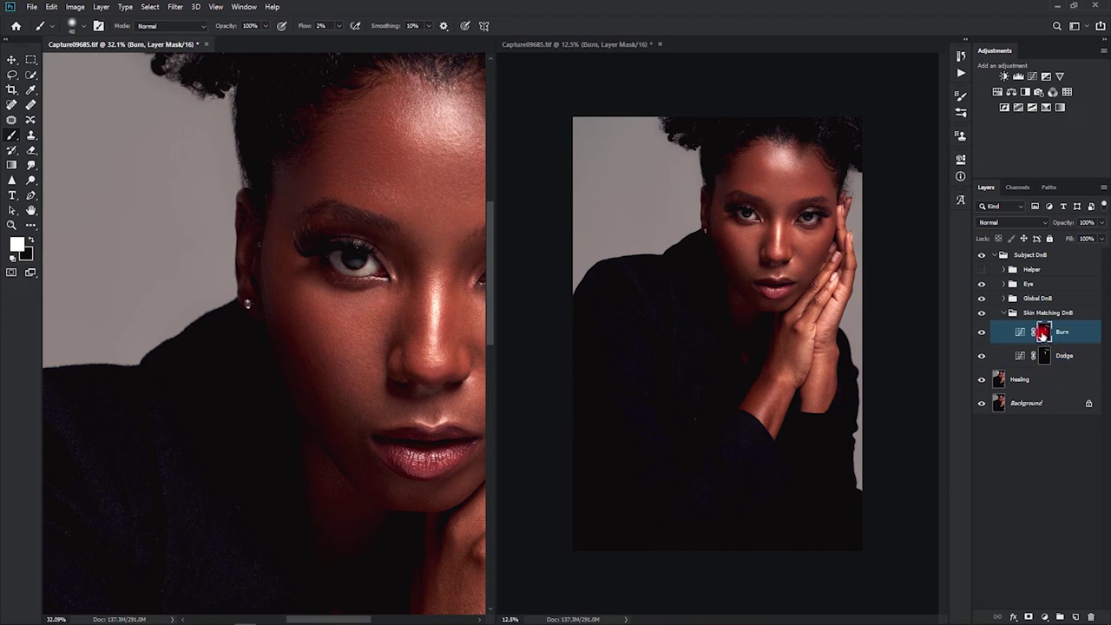
mouse_move(383, 302)
left_mouse_down()
mouse_move(367, 315)
mouse_move(397, 317)
left_mouse_up()
left_click_drag(395, 282, 350, 314)
Show the Helper group, compare the Skin Matching DnB effect, and burn uneven patches around the left eye and down the cheek.
left_click(982, 270)
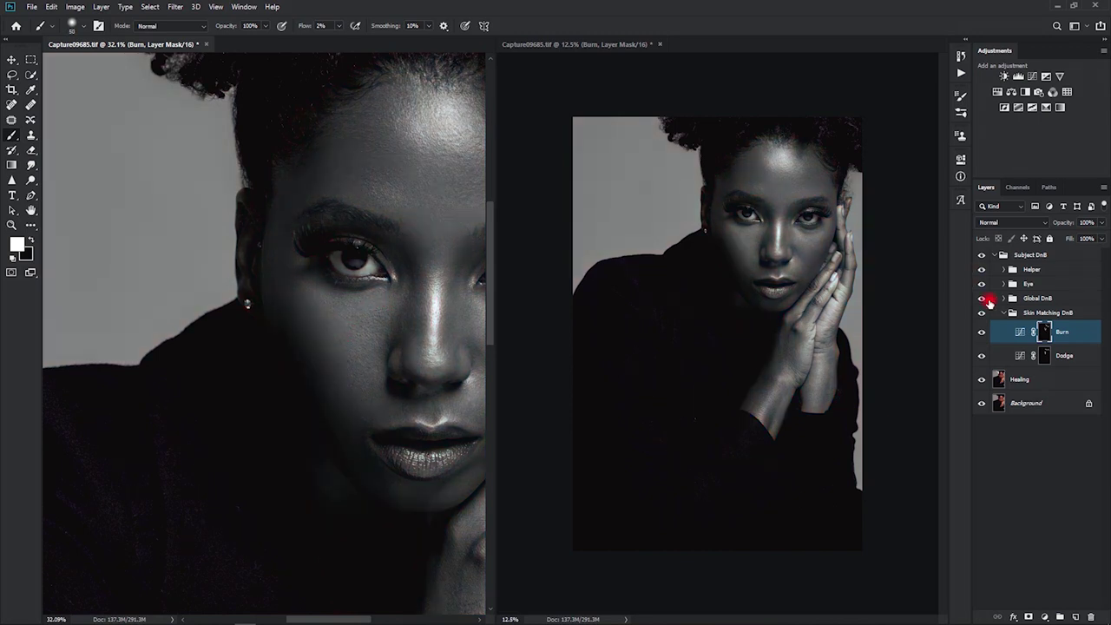
left_click(982, 313)
left_click(983, 313)
left_click_drag(765, 283, 741, 245)
left_click_drag(376, 191, 345, 164)
left_click_drag(348, 260, 374, 199)
left_click_drag(320, 281, 368, 281)
mouse_move(335, 372)
left_mouse_down()
mouse_move(304, 353)
mouse_move(323, 328)
mouse_move(335, 348)
mouse_move(309, 329)
mouse_move(306, 382)
mouse_move(312, 347)
mouse_move(243, 232)
mouse_move(296, 290)
mouse_move(271, 289)
mouse_move(262, 266)
mouse_move(274, 282)
mouse_move(275, 271)
mouse_move(274, 293)
mouse_move(392, 412)
mouse_move(310, 395)
mouse_move(264, 262)
mouse_move(299, 339)
mouse_move(298, 314)
mouse_move(272, 286)
mouse_move(280, 337)
mouse_move(260, 317)
mouse_move(246, 290)
mouse_move(262, 305)
mouse_move(250, 243)
mouse_move(235, 222)
mouse_move(226, 231)
mouse_move(353, 347)
mouse_move(346, 376)
mouse_move(361, 349)
mouse_move(344, 366)
mouse_move(347, 390)
mouse_move(371, 368)
mouse_move(332, 384)
mouse_move(342, 385)
mouse_move(317, 355)
mouse_move(329, 385)
mouse_move(310, 368)
mouse_move(322, 448)
left_mouse_up()
Dodge the skin beside the left mouth corner on the Dodge mask with a brush of about 30 px.
left_click(1045, 355)
key("[")
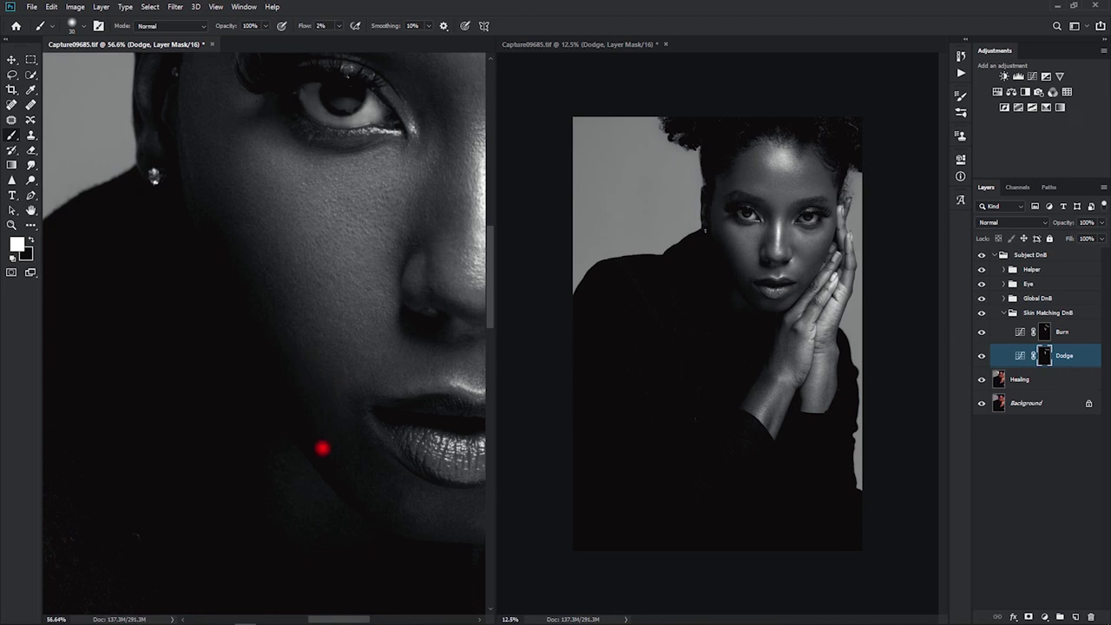
key("[")
mouse_move(324, 388)
left_mouse_down()
mouse_move(358, 401)
mouse_move(293, 345)
mouse_move(287, 330)
mouse_move(320, 350)
mouse_move(317, 315)
mouse_move(307, 330)
mouse_move(317, 339)
mouse_move(305, 326)
mouse_move(345, 375)
mouse_move(326, 396)
mouse_move(323, 387)
mouse_move(331, 381)
mouse_move(342, 444)
mouse_move(315, 391)
mouse_move(353, 432)
mouse_move(352, 391)
left_mouse_up()
key("[")
key("]")
Burn from below the left mouth corner up to the upper lip on the Burn mask with a brush of about 35 px.
left_click(1003, 332)
key("]")
mouse_move(356, 444)
left_mouse_down()
mouse_move(355, 388)
mouse_move(349, 421)
mouse_move(342, 401)
mouse_move(349, 422)
mouse_move(340, 386)
mouse_move(350, 422)
mouse_move(322, 422)
mouse_move(324, 431)
mouse_move(342, 423)
mouse_move(344, 388)
mouse_move(358, 367)
mouse_move(362, 379)
mouse_move(349, 366)
mouse_move(366, 381)
mouse_move(348, 386)
mouse_move(383, 384)
left_mouse_up()
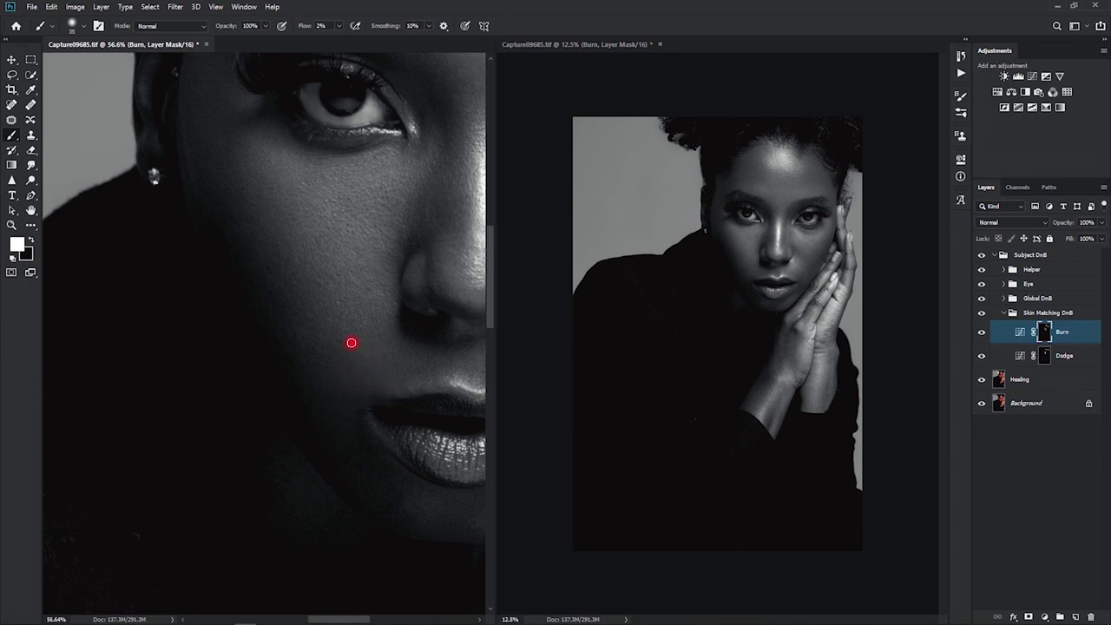
Burn along the shadow edge of the left cheek down toward the jaw with a 20 px brush, undoing one misplaced stroke.
key("bracketleft")
key("bracketleft")
key("bracketleft")
mouse_move(284, 270)
left_mouse_down()
mouse_move(283, 283)
mouse_move(281, 256)
mouse_move(211, 235)
left_mouse_up()
key("ctrl+z")
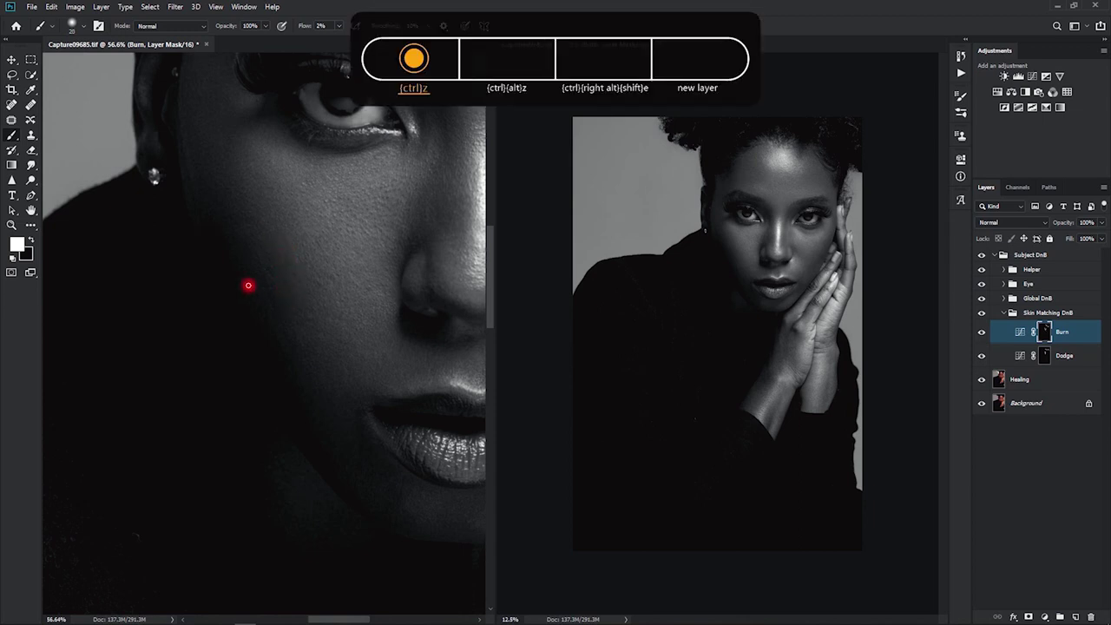
key("bracketleft")
key("bracketleft")
mouse_move(281, 269)
left_mouse_down()
mouse_move(272, 329)
mouse_move(283, 344)
mouse_move(298, 305)
mouse_move(300, 335)
mouse_move(304, 326)
mouse_move(282, 341)
mouse_move(301, 334)
mouse_move(286, 312)
mouse_move(311, 360)
left_mouse_up()
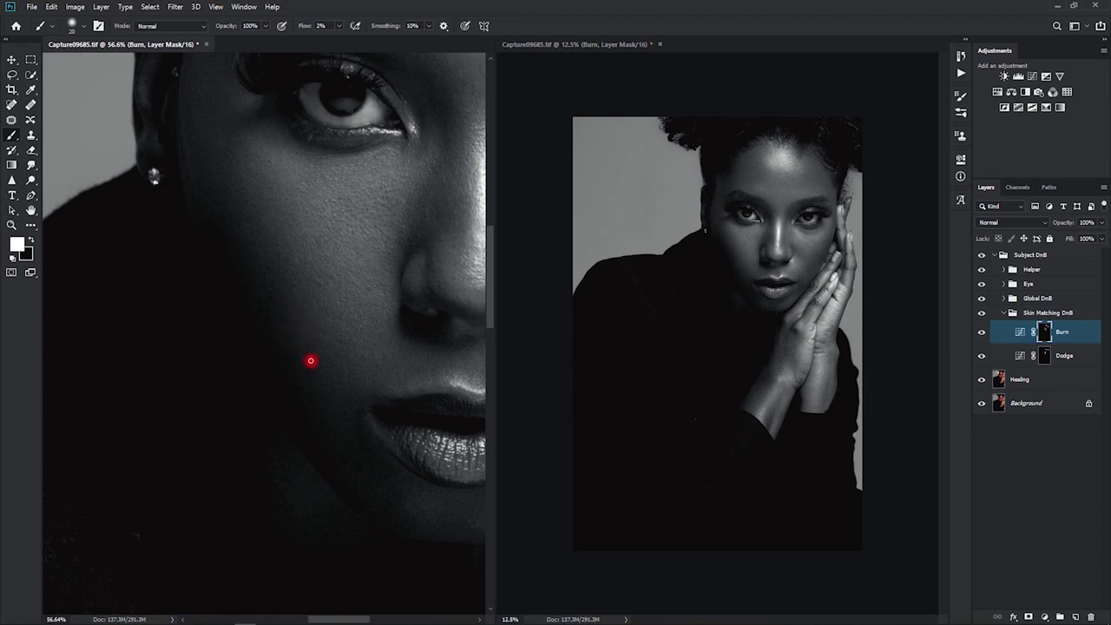
Check the cheek in colour with the Helper group hidden, show the group again, and burn beside the nose with a 30 px brush.
left_click(982, 269)
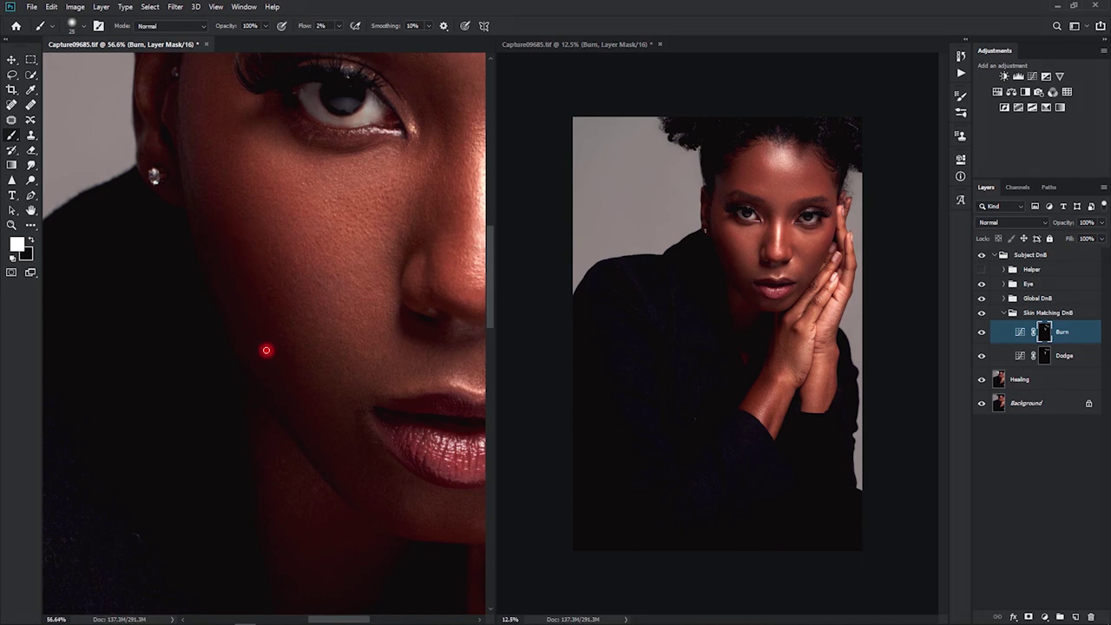
left_click(982, 269)
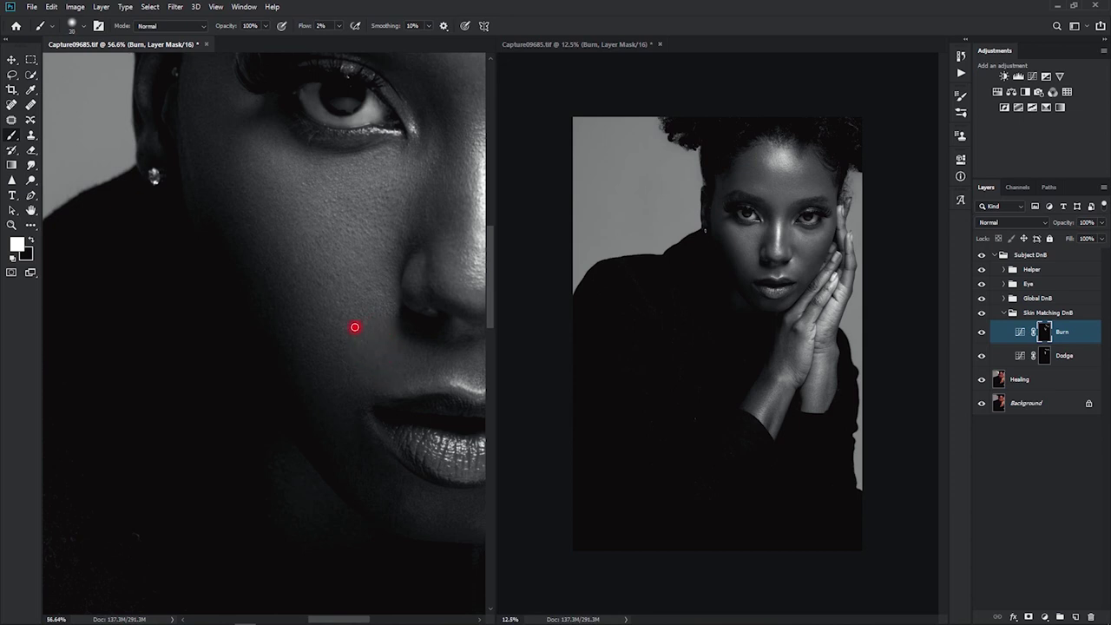
left_click(455, 310)
left_click(402, 330)
Dodge the dark patch at the left mouth corner on the Dodge mask, reducing the brush below 25 px.
left_click(1045, 354)
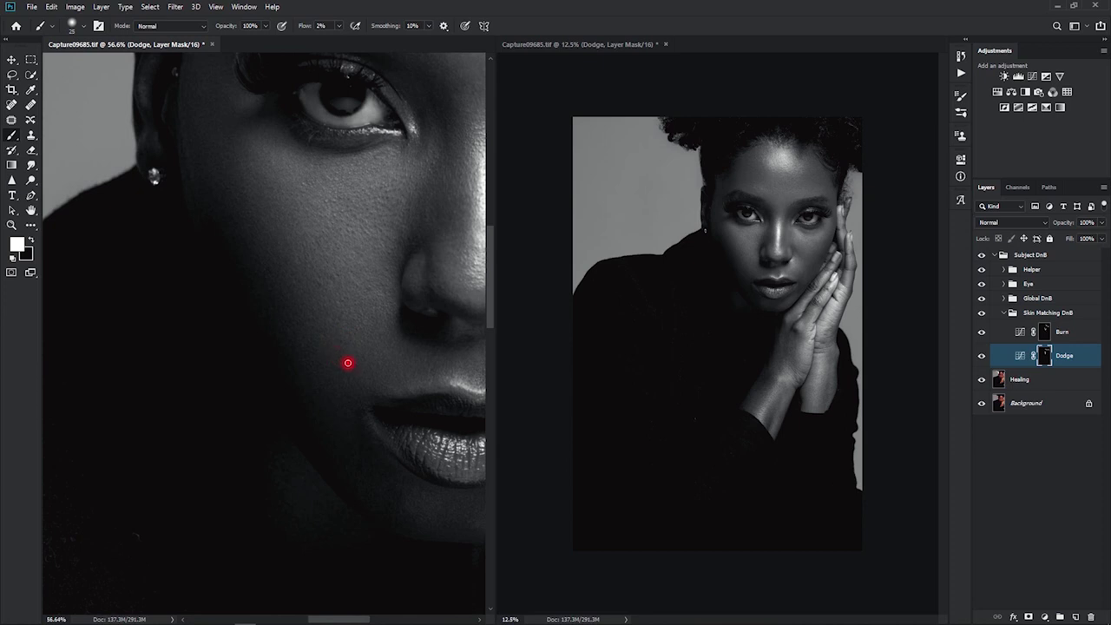
key("bracketleft")
key("bracketleft")
key("bracketleft")
key("bracketleft")
left_click_drag(362, 389, 376, 389)
key("bracketleft")
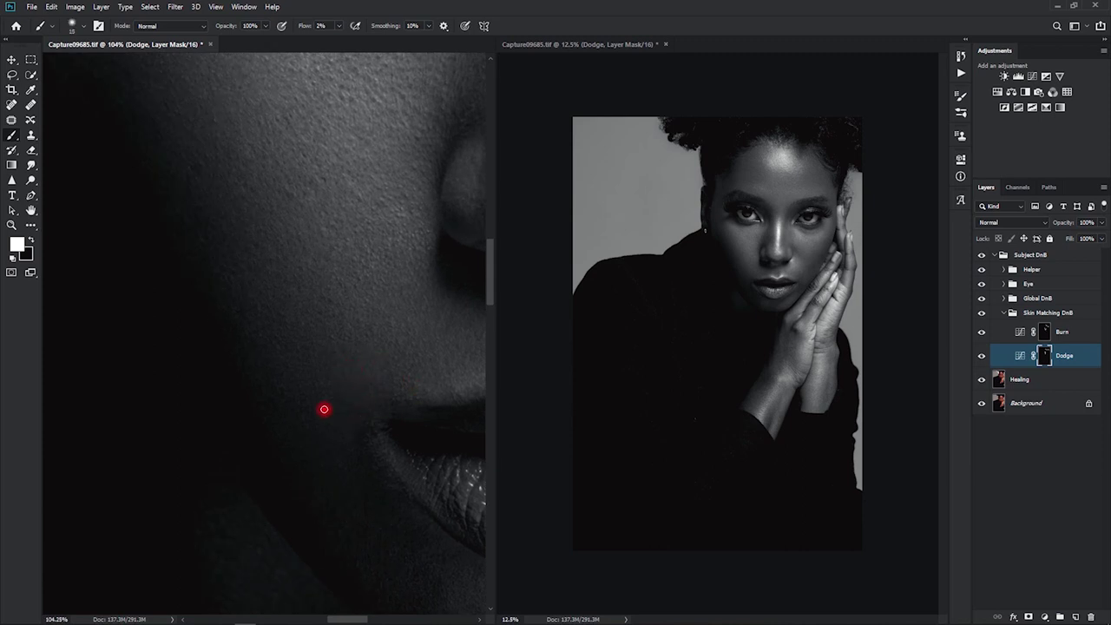
Dodge the skin below and beside the left mouth corner toward the jaw, enlarging the brush to about 35 px.
mouse_move(365, 484)
left_mouse_down()
mouse_move(362, 422)
mouse_move(290, 412)
left_mouse_up()
key("bracketright")
key("bracketright")
key("bracketright")
key("bracketright")
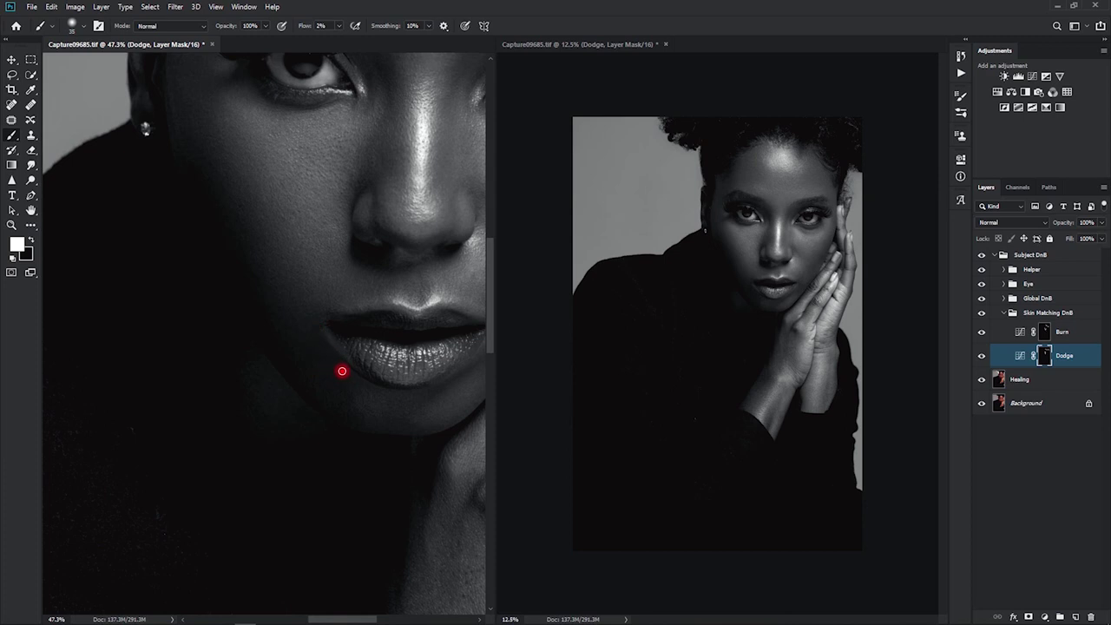
mouse_move(339, 379)
left_mouse_down()
mouse_move(300, 370)
mouse_move(322, 312)
mouse_move(293, 316)
left_mouse_up()
Hide the Helper group and dodge the left jaw beside the lips with a brush of about 45 px.
left_click(982, 269)
key("]")
mouse_move(298, 332)
left_mouse_down()
mouse_move(342, 375)
mouse_move(312, 344)
left_mouse_up()
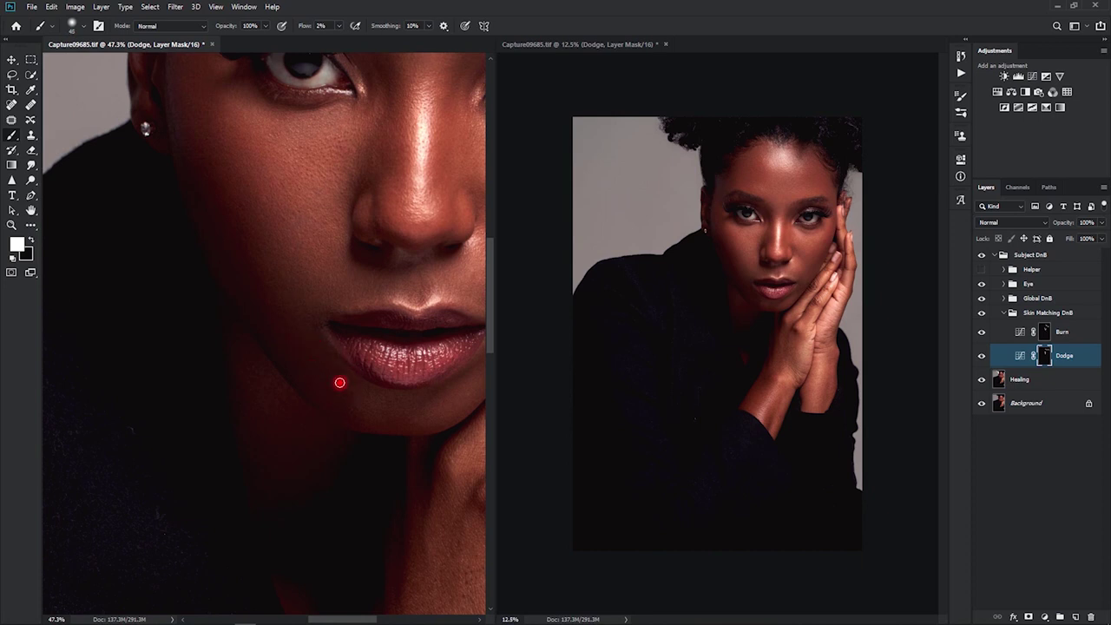
Burn the chin below the lips on the Burn mask, and dodge along the left jawline on the Dodge mask.
left_click(1046, 331)
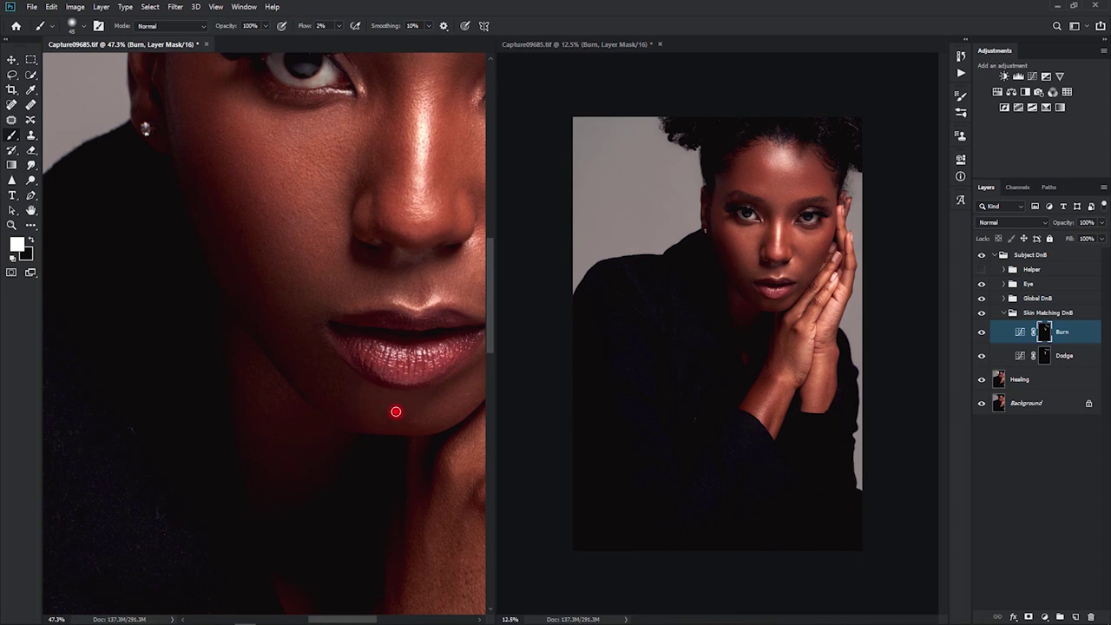
left_click(1045, 355)
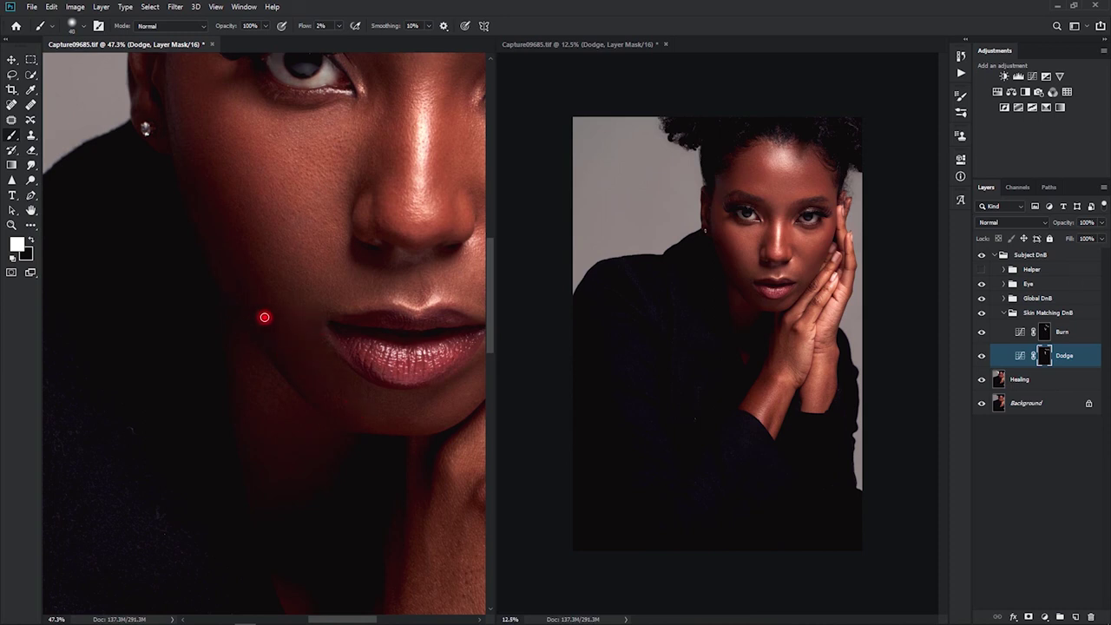
left_click_drag(255, 322, 299, 363)
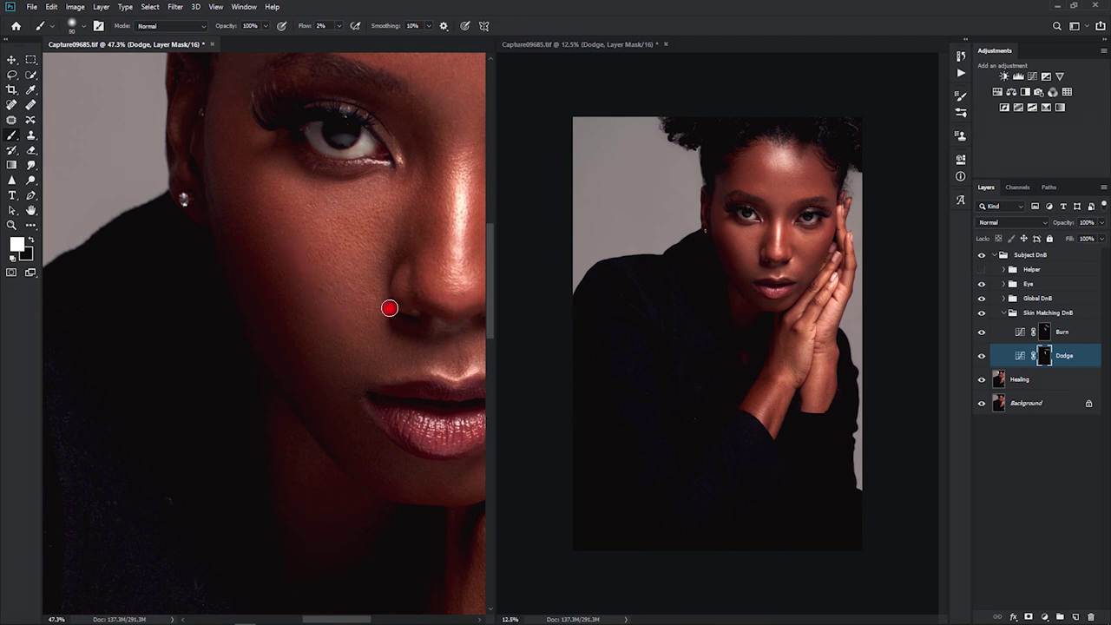
Dodge small dark spots on the lower left cheek beside the nose with a 10 px brush in close-up.
key("[")
key("[")
key("[")
key("[")
key("[")
key("[")
key("[")
key("[")
key("[")
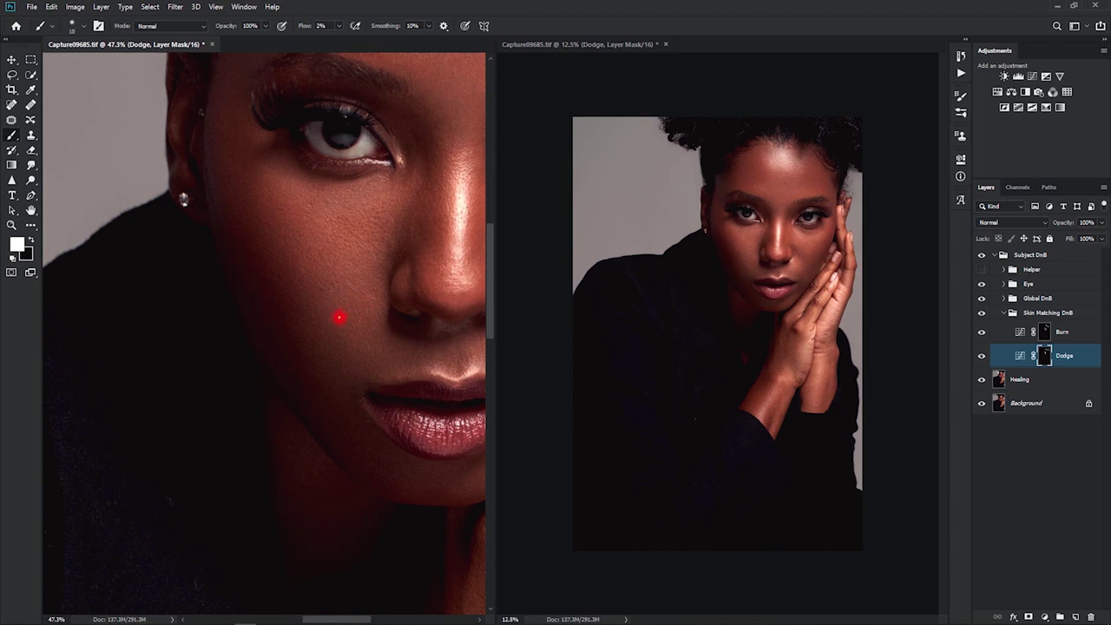
left_click_drag(335, 330, 381, 330)
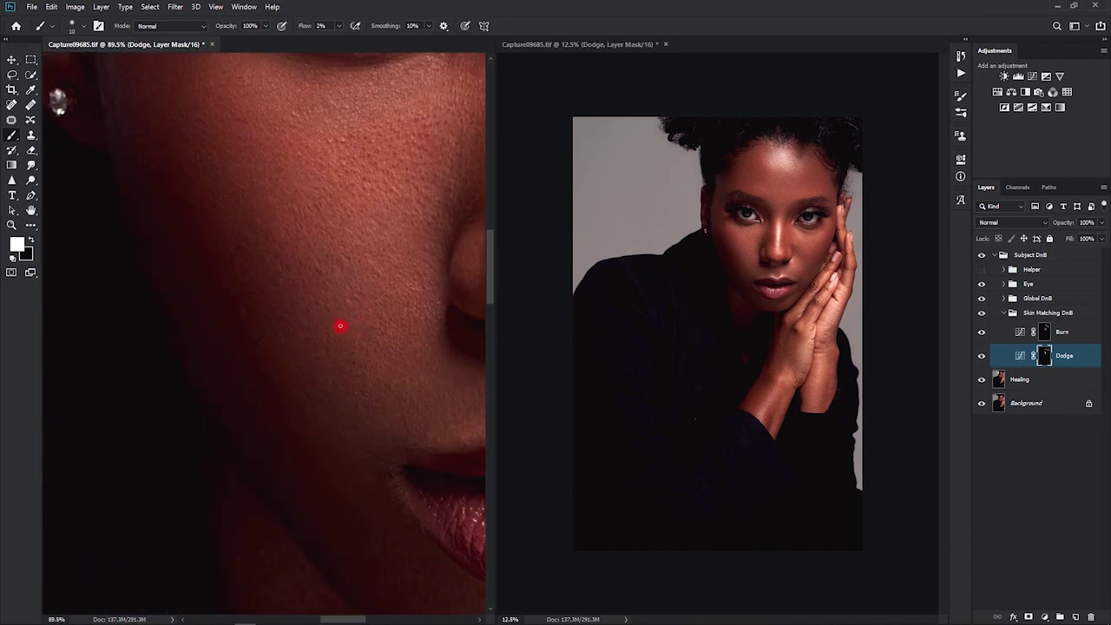
left_click_drag(367, 319, 360, 324)
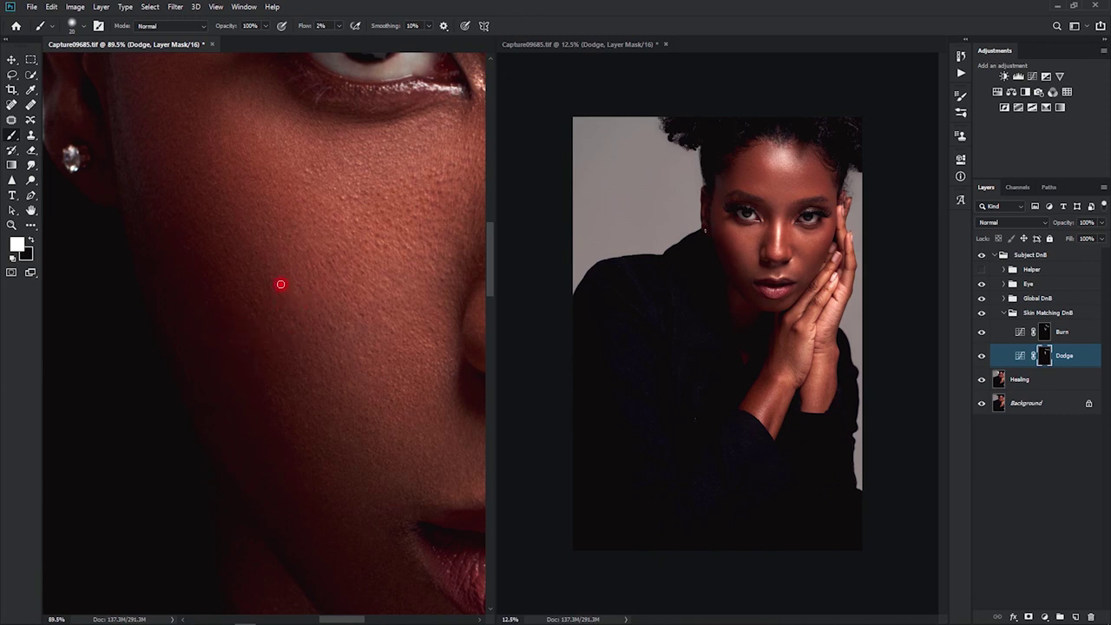
Dodge the outer left cheek below the earring in close-up with a 20 px brush.
key("[")
key("bracketright")
key("bracketright")
left_click_drag(244, 228, 268, 308)
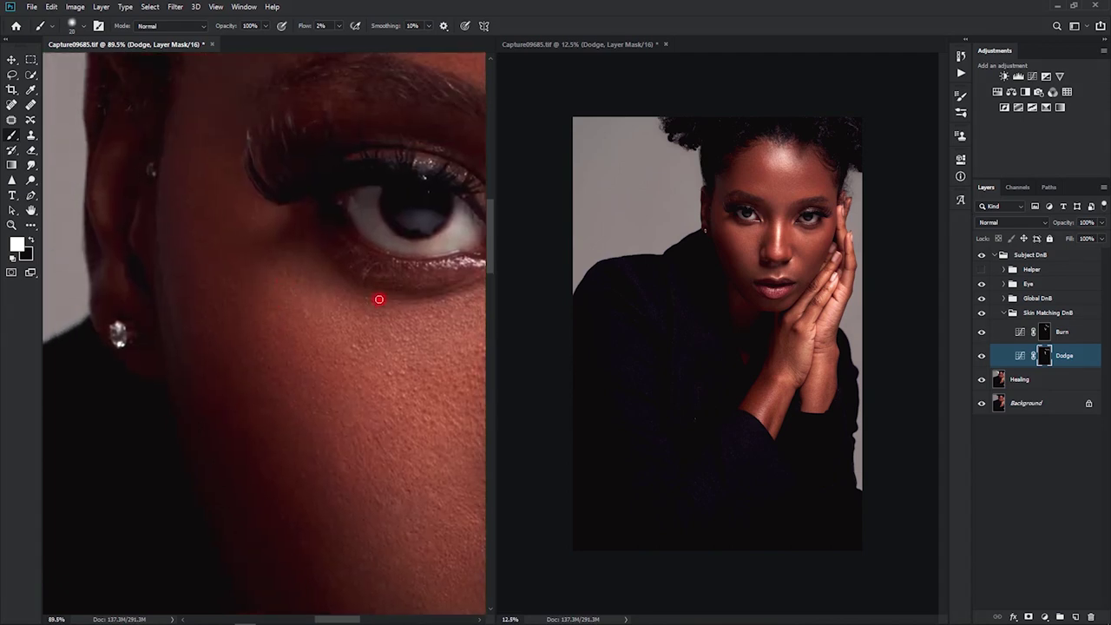
Dodge the skin under the left eye with a brush of about 20 to 25 px, and hide the Skin Matching DnB group to compare.
key("bracketleft")
key("bracketleft")
key("bracketright")
left_click(982, 313)
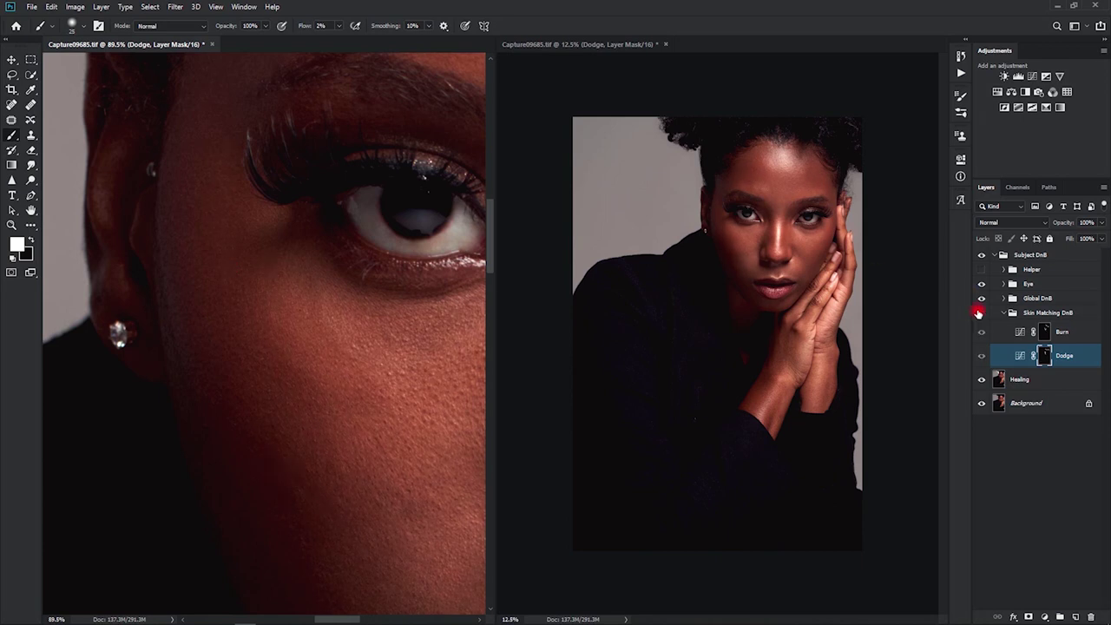
Show the Skin Matching DnB group, dodge just below the left eye's lower lid, and compare the group with the Burn mask selected.
left_click(982, 312)
mouse_move(350, 263)
left_mouse_down()
mouse_move(305, 258)
mouse_move(369, 258)
left_mouse_up()
left_click(1044, 332)
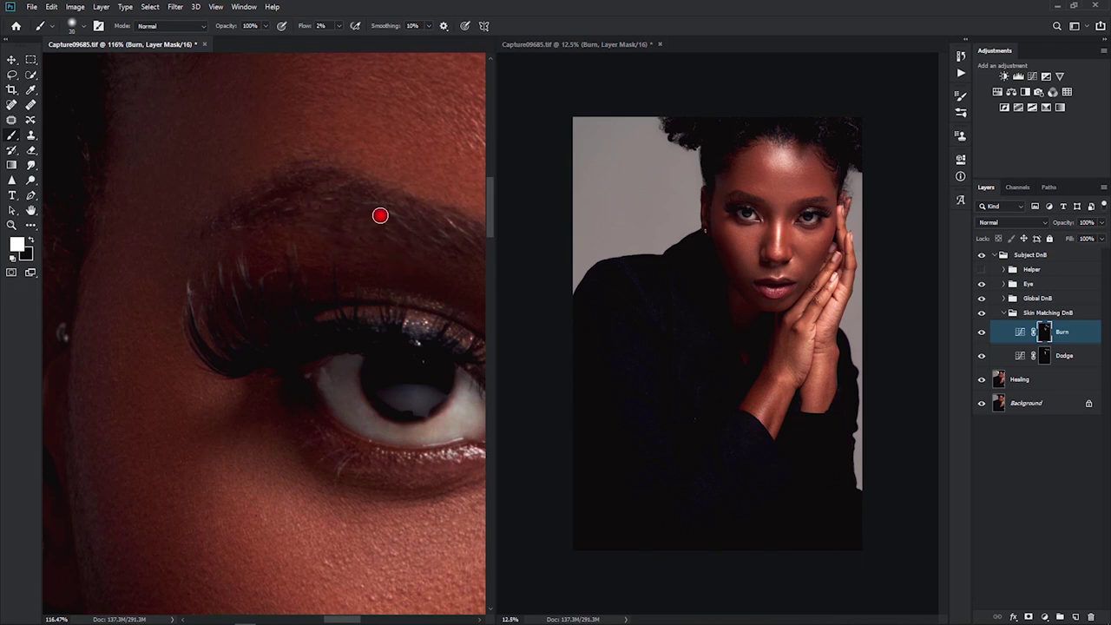
left_click(981, 313)
left_click(981, 313)
Turn on the black-and-white Helper group, adjust the midtone point of its Curves 2 curve at input 134, and select the Dodge layer.
left_click_drag(350, 315, 258, 320)
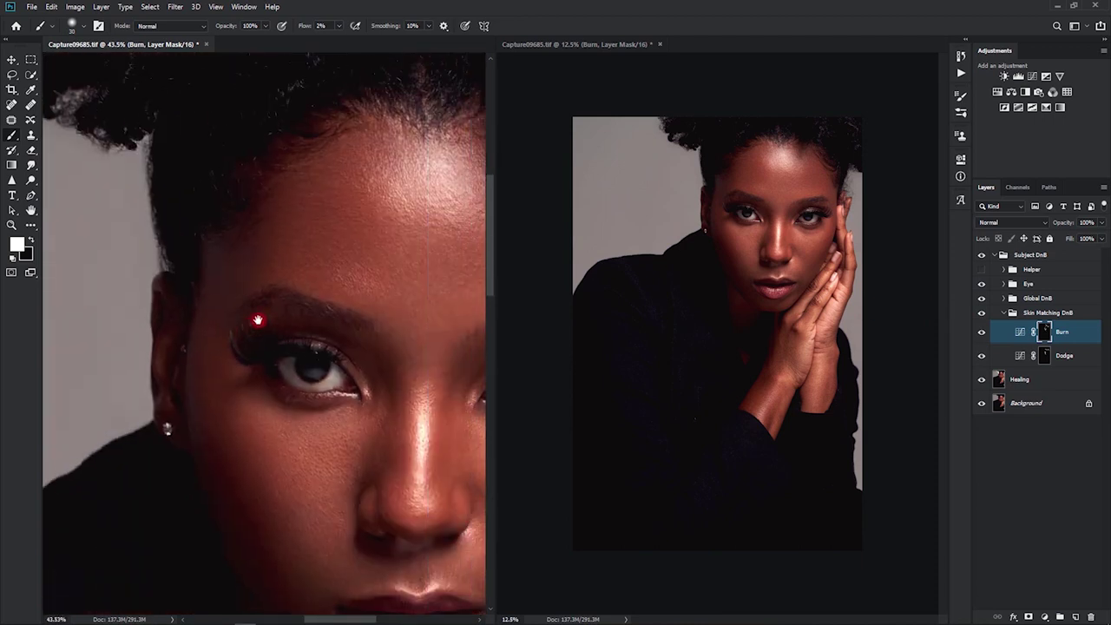
left_click_drag(404, 270, 305, 315)
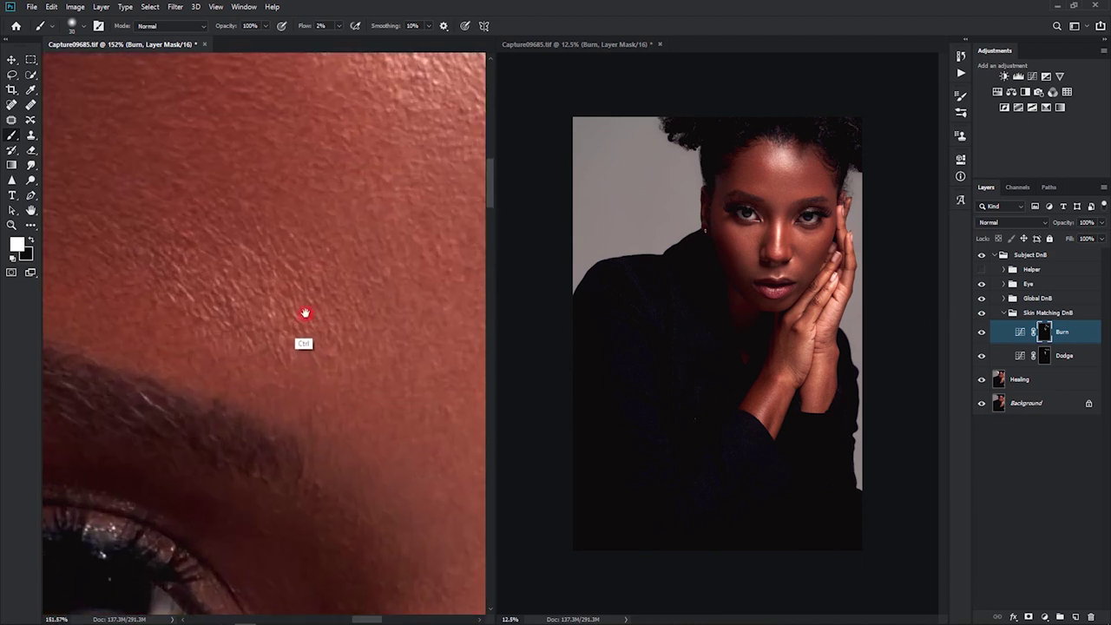
left_click(981, 269)
left_click(1004, 269)
double_click(1020, 288)
left_click_drag(893, 259, 893, 261)
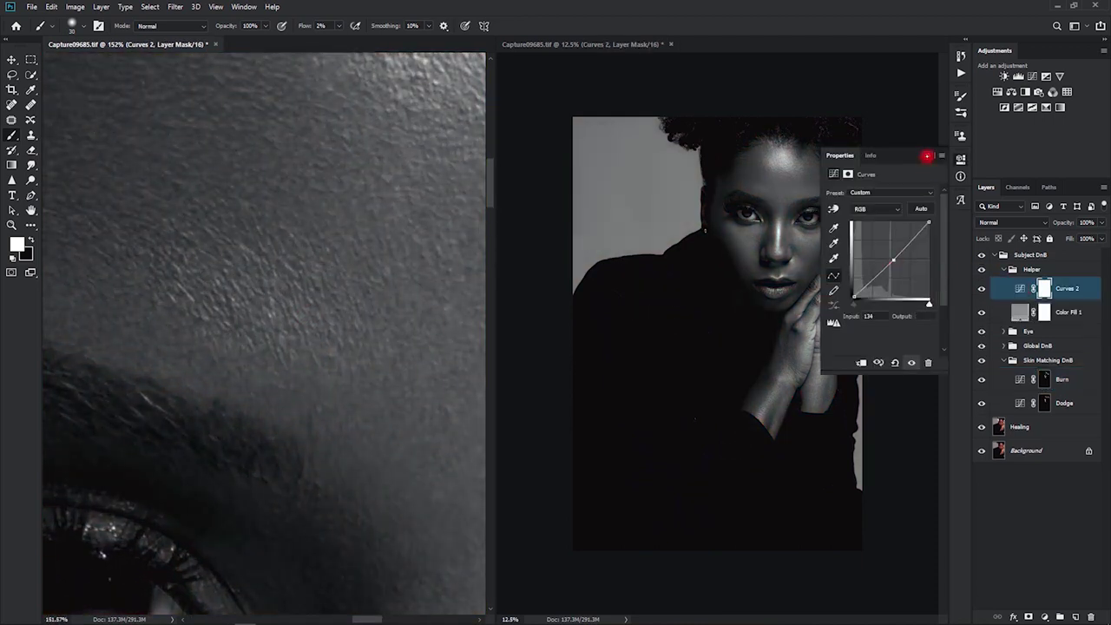
left_click(927, 155)
left_click(968, 404)
left_click(1005, 269)
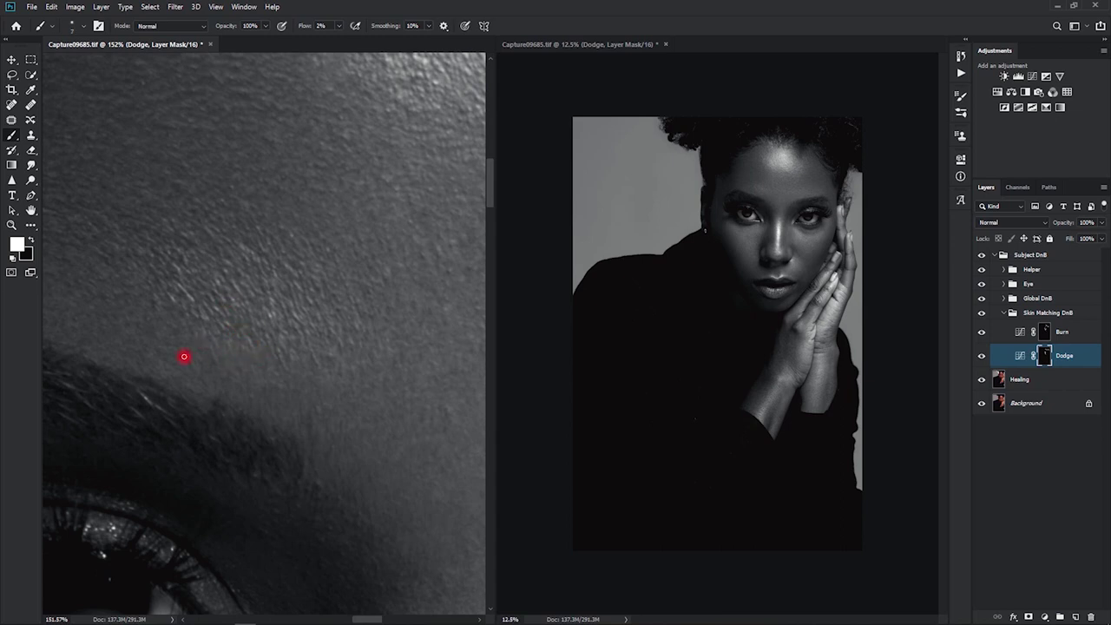
Burn the small bright spots above the left eyebrow on the Burn mask in close-up with a very small brush.
left_click(981, 332)
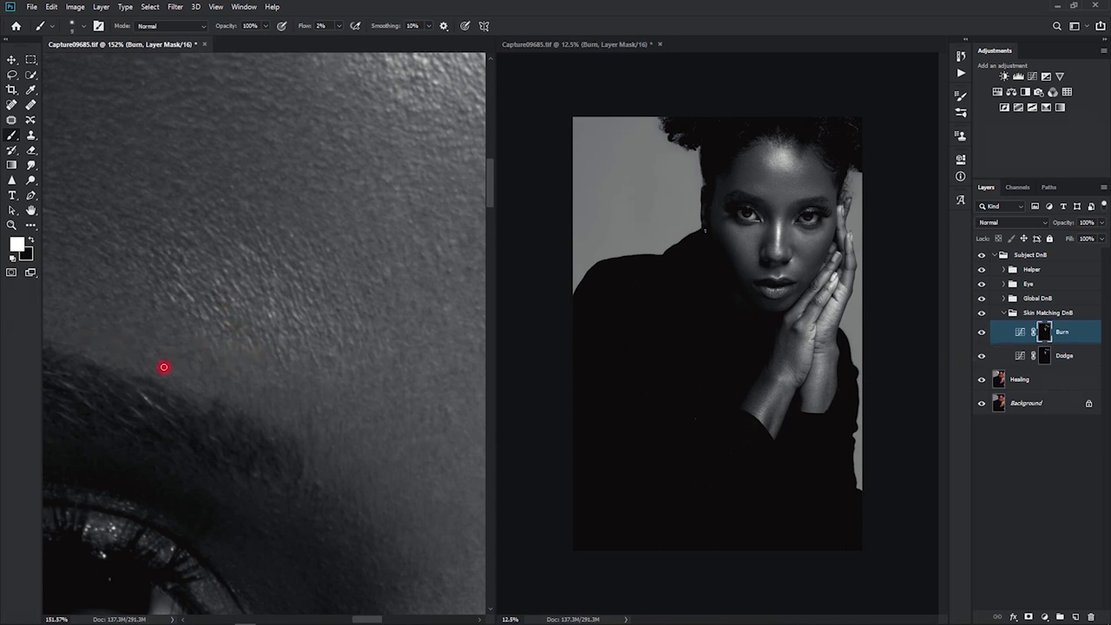
mouse_move(184, 292)
left_mouse_down()
mouse_move(231, 305)
mouse_move(196, 309)
left_mouse_up()
key("bracketleft")
key("bracketleft")
key("bracketleft")
key("bracketleft")
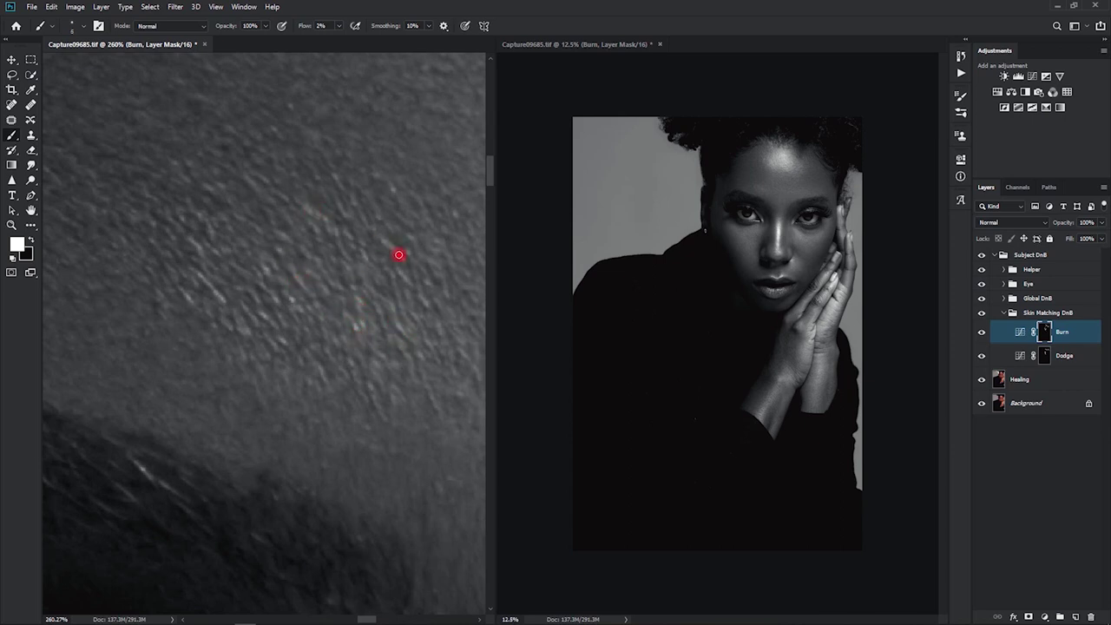
Dodge the darker skin just above the left eyebrow on the Dodge mask, and toggle the Skin Matching DnB group to compare.
left_click(1007, 356)
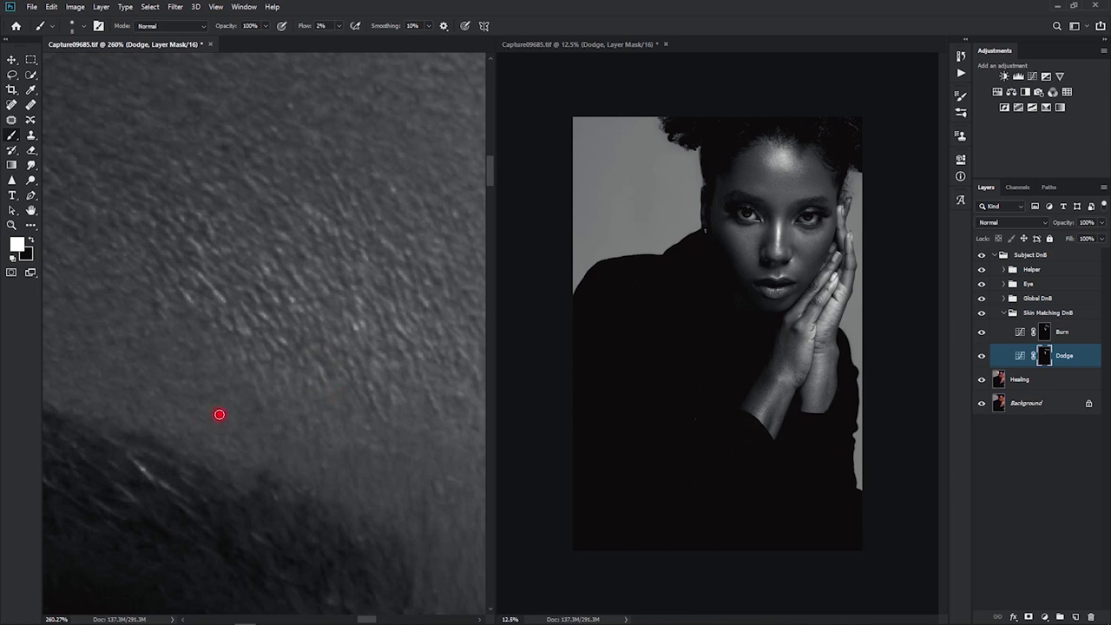
left_click(980, 313)
left_click(980, 312)
left_click(980, 313)
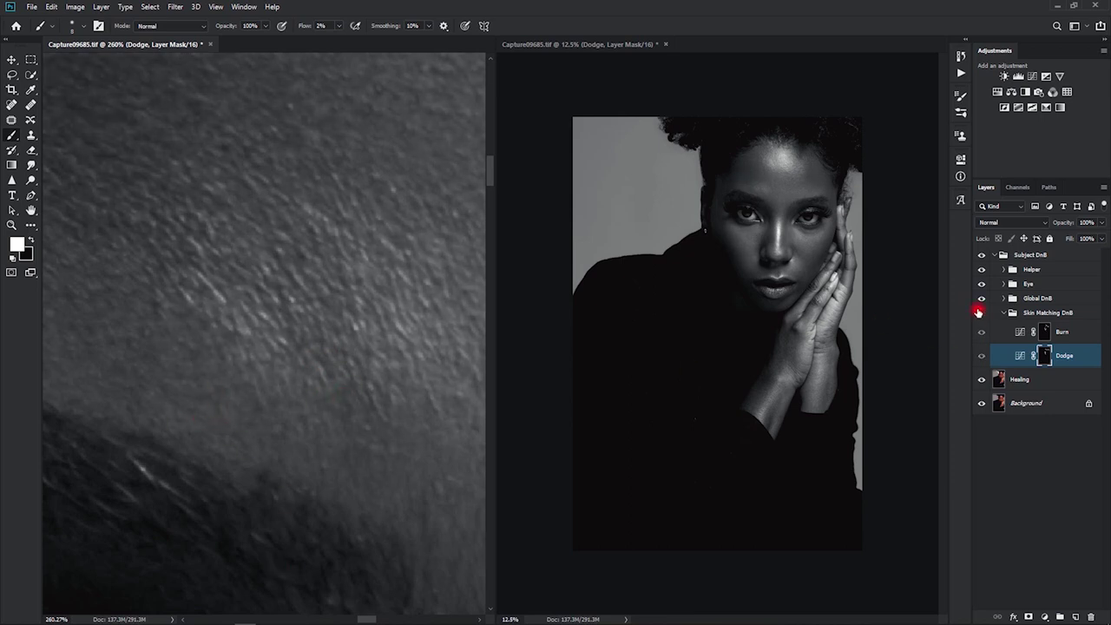
left_click(981, 313)
Dodge the centre of the forehead in the full-portrait view with a 90 px brush, and switch to the Burn mask for touch-ups.
left_click(772, 179)
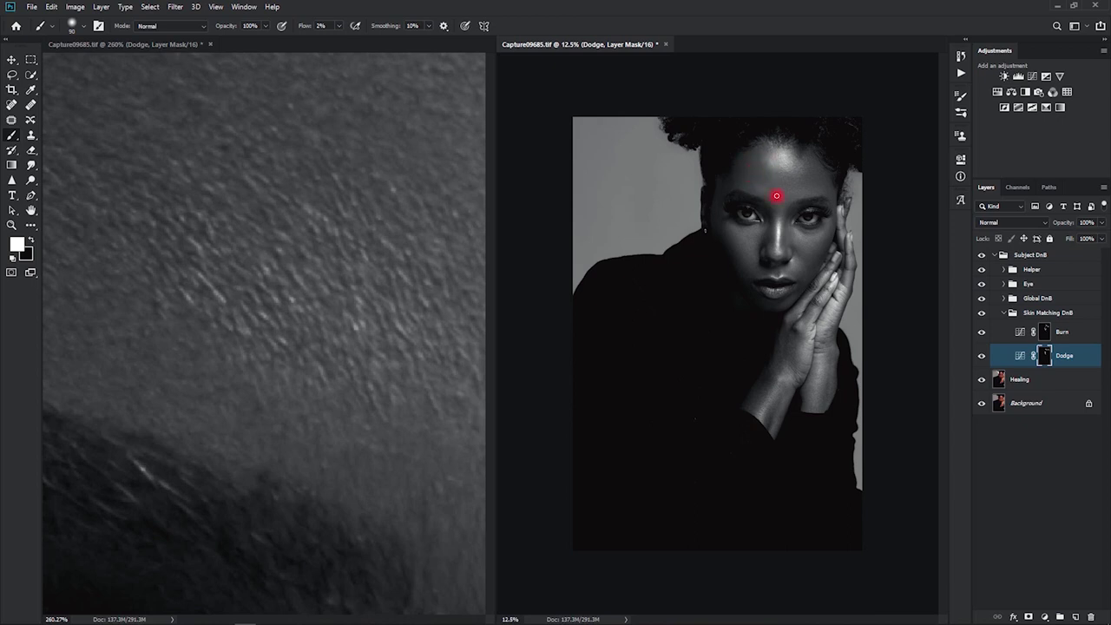
left_click(1026, 380)
left_click(1044, 332)
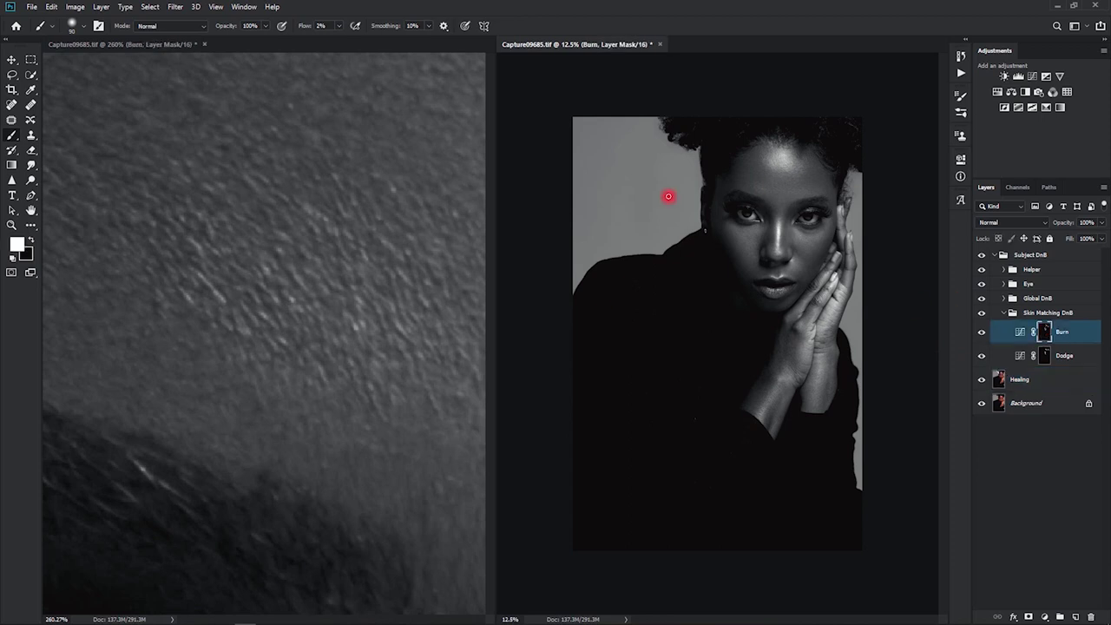
key("bracketleft")
key("bracketleft")
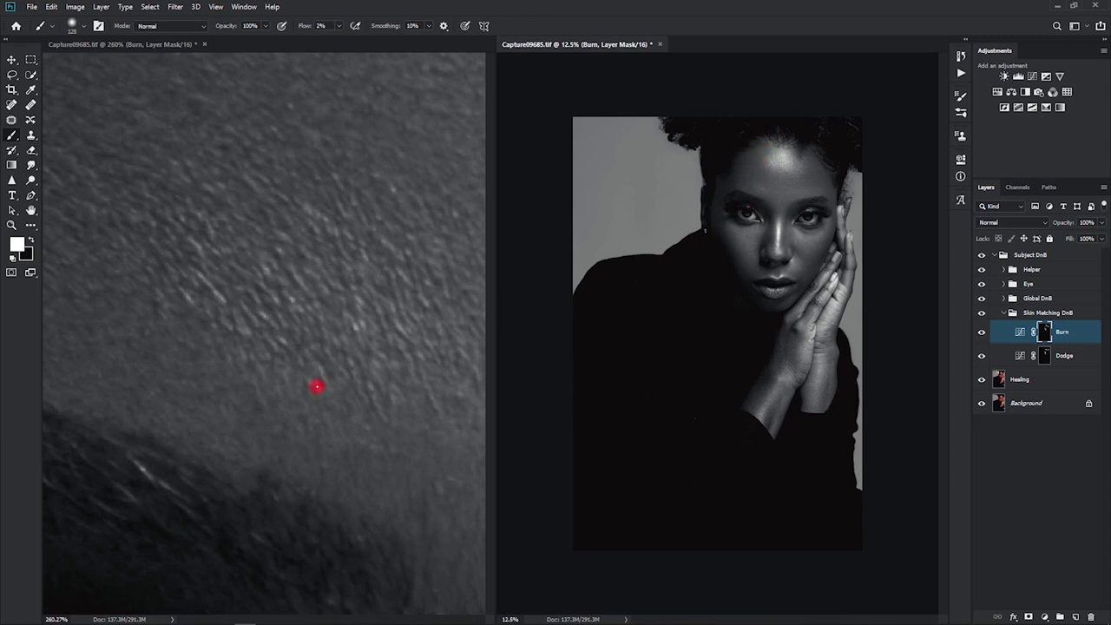
Dodge the forehead above the left eyebrow with a 175 px brush and the left cheek with a 70 px brush.
scroll(317, 386, "down", 10)
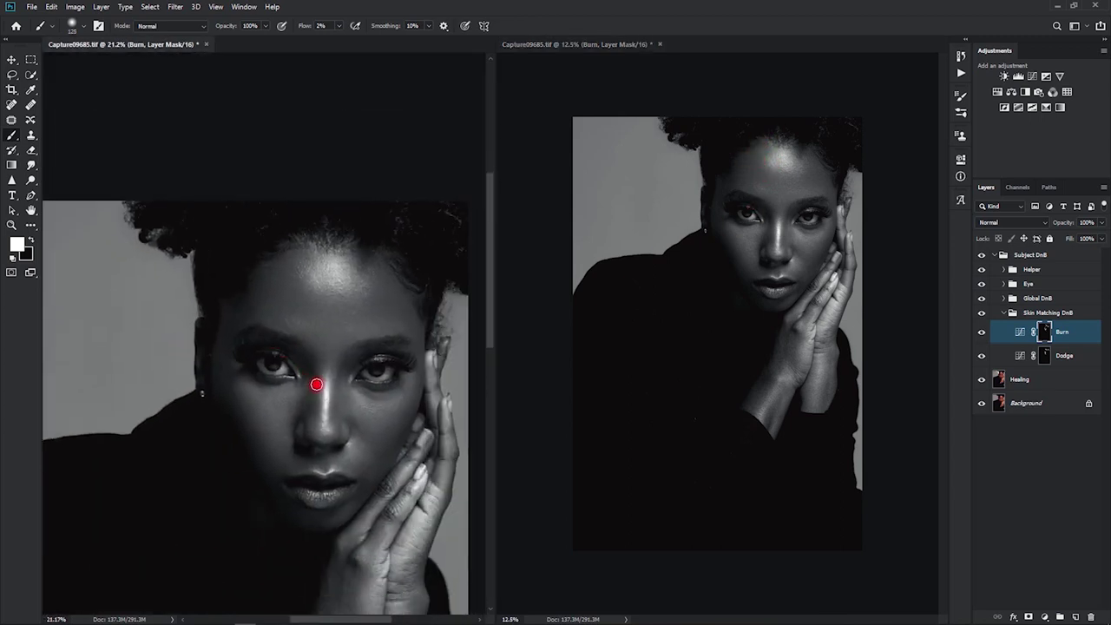
left_click(998, 355)
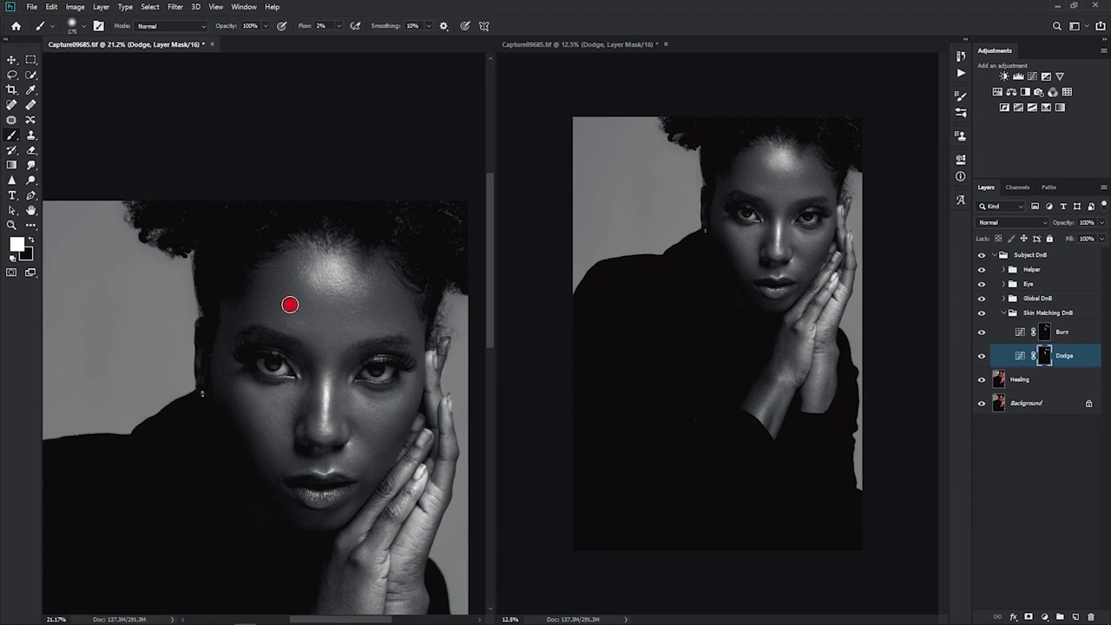
key("[")
scroll(297, 346, "down", 3)
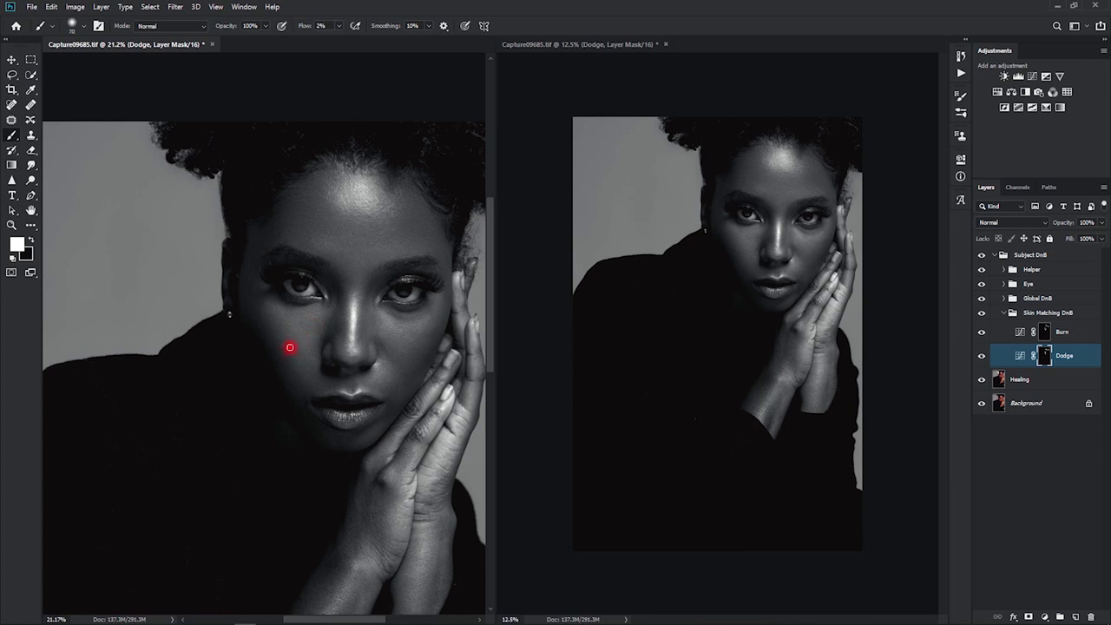
Burn the left cheek from beside the nose up towards the temple on the Burn mask, and switch to the Dodge mask beside the nostril.
left_click(998, 331)
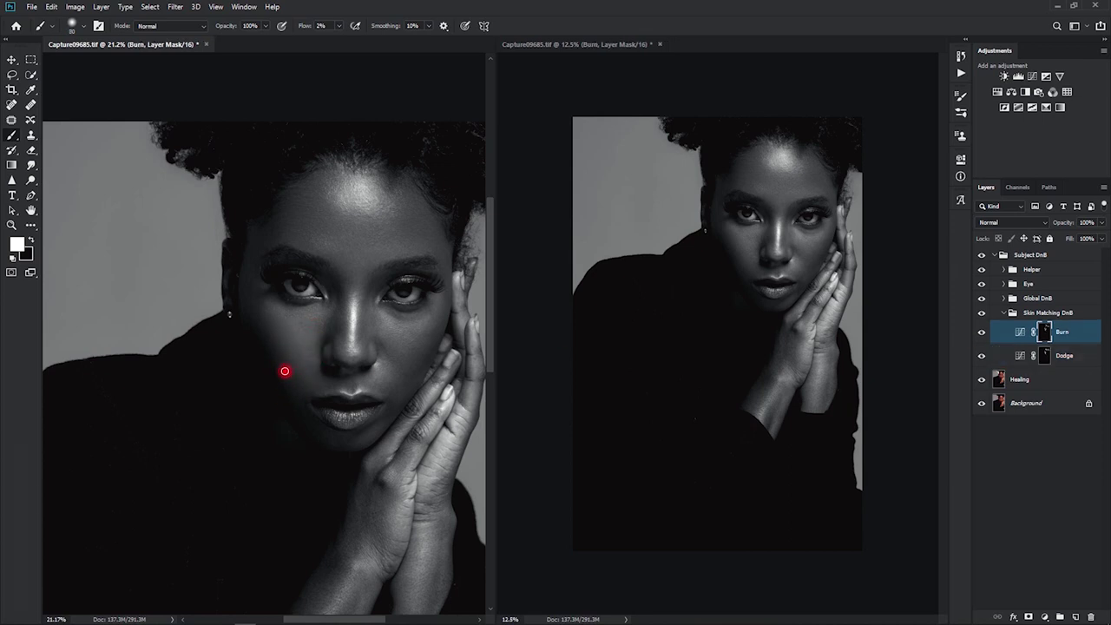
key("bracketright")
key("bracketright")
key("bracketright")
mouse_move(303, 363)
left_mouse_down()
mouse_move(289, 340)
mouse_move(299, 361)
mouse_move(295, 326)
mouse_move(317, 314)
mouse_move(294, 331)
mouse_move(301, 357)
mouse_move(275, 305)
left_mouse_up()
key("bracketleft")
key("bracketleft")
key("bracketleft")
key("bracketleft")
key("bracketleft")
key("alt+bracketleft")
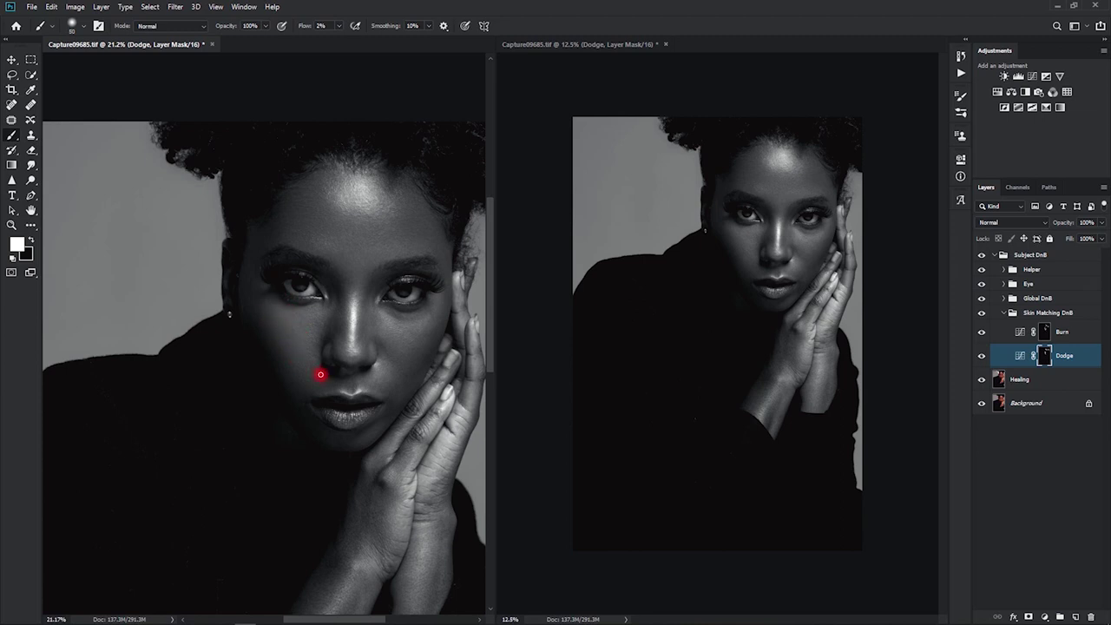
Hide the Helper group to return to colour, and toggle the Skin Matching DnB group repeatedly to compare before and after.
left_click(982, 269)
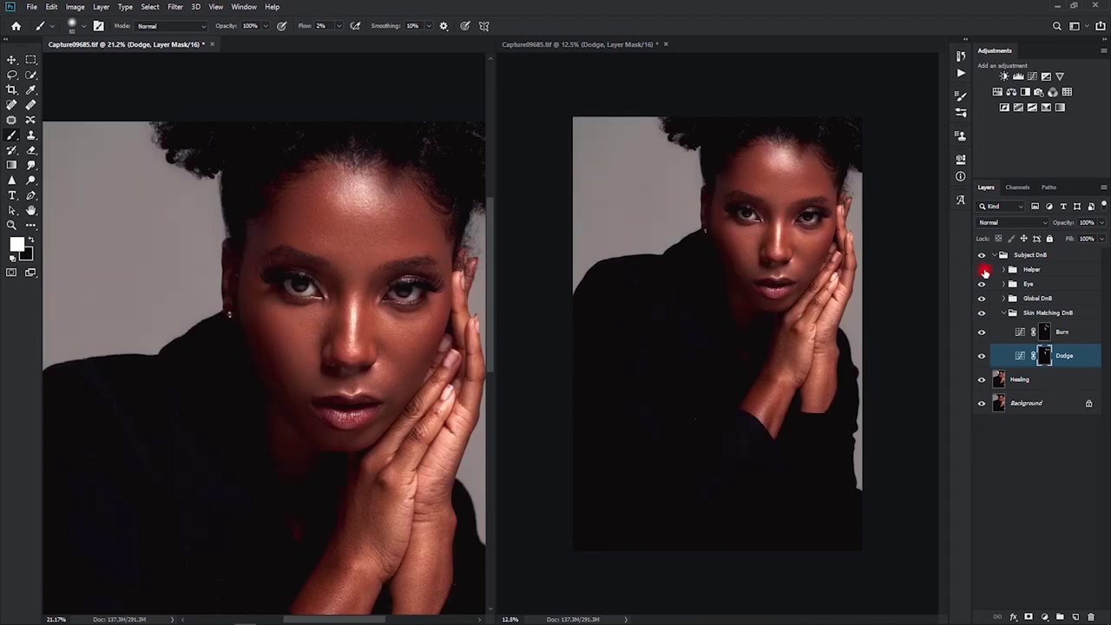
left_click(982, 313)
left_click(982, 312)
left_click(982, 312)
left_click(982, 312)
left_click(982, 313)
left_click(982, 312)
left_click(982, 314)
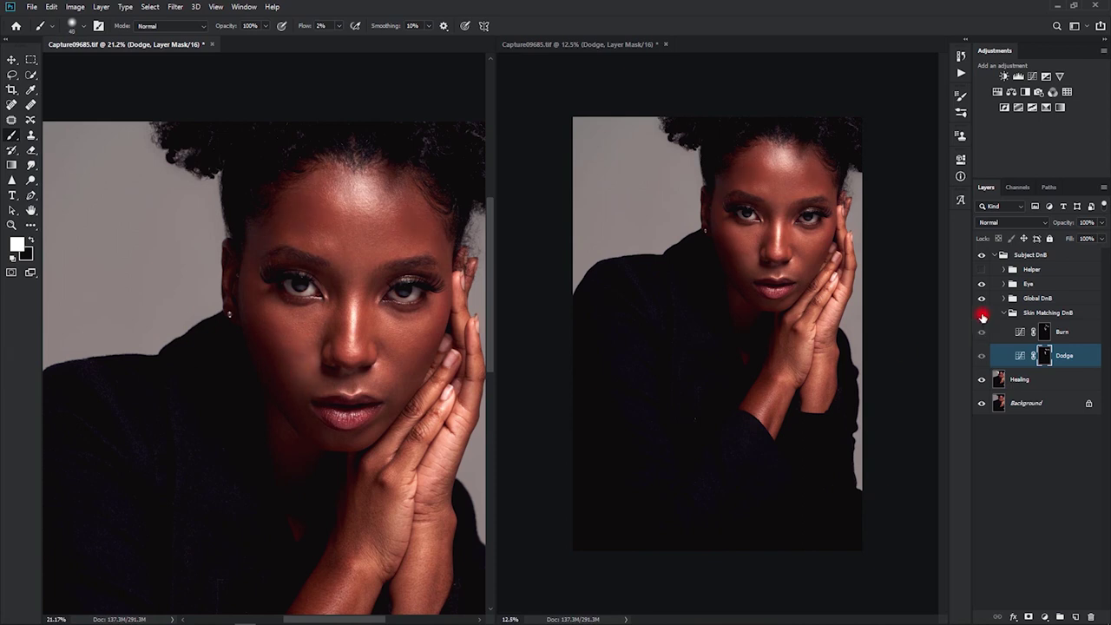
left_click(982, 313)
left_click(982, 313)
left_click(982, 313)
Burn the lower left cheek between the nostril and the corner of the mouth on the Burn mask with a larger brush.
key("alt+bracketright")
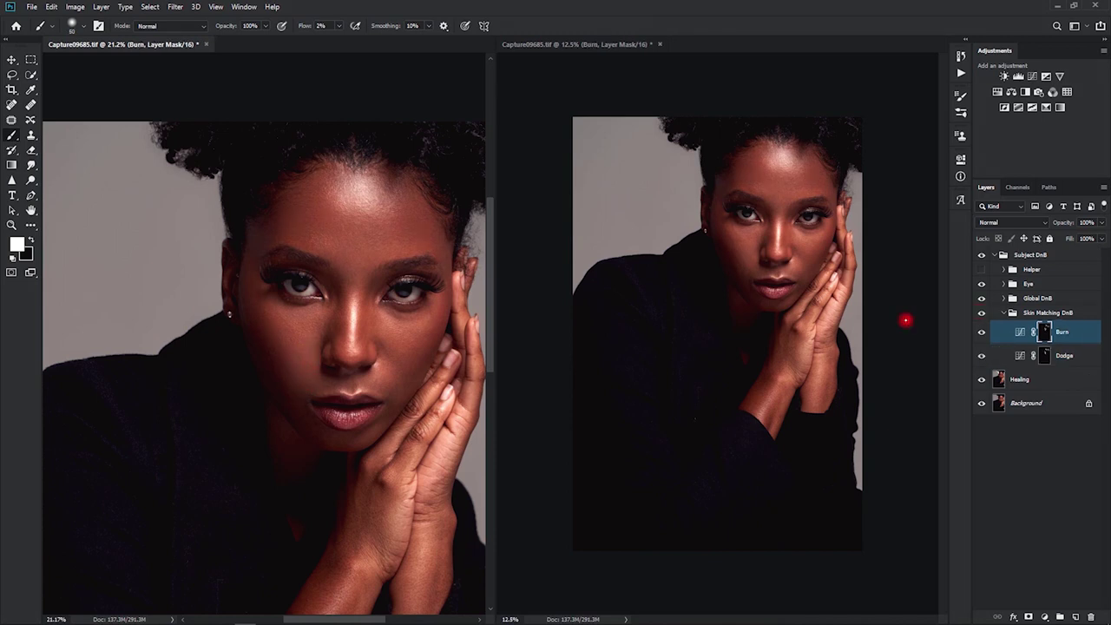
left_click(982, 313)
left_click(982, 313)
key("bracketright")
key("bracketright")
key("bracketright")
left_click_drag(307, 365, 310, 386)
Dodge along the bridge and tip of the nose on the Dodge mask with a 100 px brush.
left_click(1045, 355)
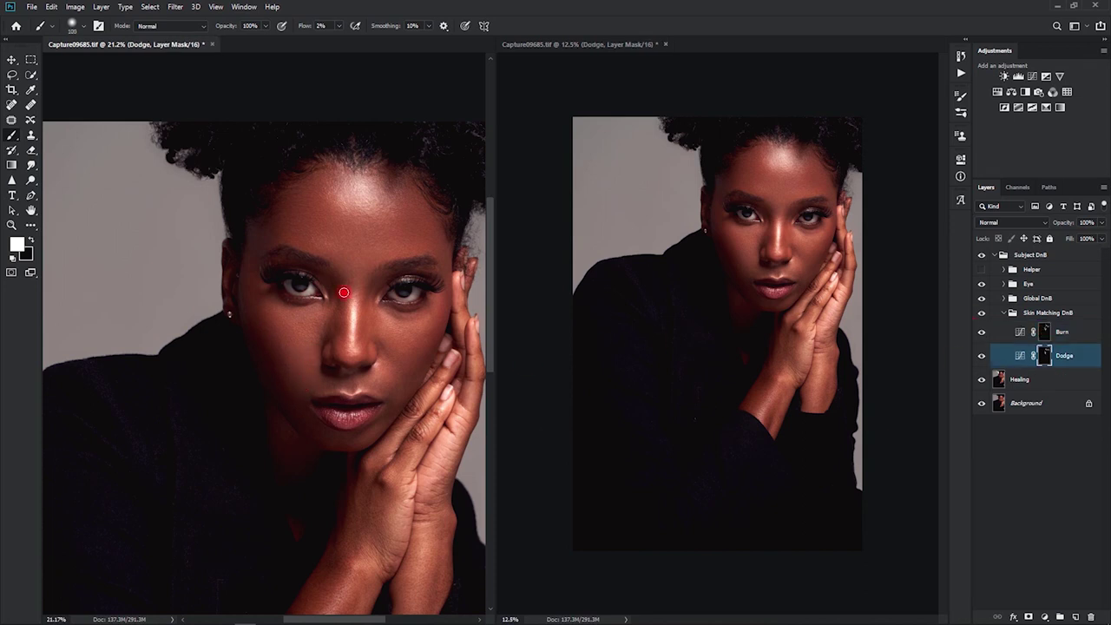
mouse_move(353, 276)
left_mouse_down()
mouse_move(352, 336)
mouse_move(342, 314)
mouse_move(345, 336)
mouse_move(346, 323)
mouse_move(363, 318)
mouse_move(356, 345)
mouse_move(366, 316)
mouse_move(356, 359)
left_mouse_up()
mouse_move(364, 333)
left_mouse_down()
mouse_move(377, 322)
mouse_move(354, 323)
mouse_move(340, 279)
left_mouse_up()
mouse_move(374, 323)
left_mouse_down()
mouse_move(343, 327)
mouse_move(370, 265)
mouse_move(346, 273)
mouse_move(358, 248)
mouse_move(357, 276)
left_mouse_up()
mouse_move(367, 330)
left_mouse_down()
mouse_move(339, 347)
mouse_move(344, 298)
mouse_move(343, 350)
left_mouse_up()
Compare the Skin Matching DnB group on and off, and dodge the left side of the nose tip with a smaller brush.
left_click(981, 315)
left_click(981, 314)
left_click(981, 315)
left_click(981, 315)
key("bracketleft")
key("bracketleft")
mouse_move(342, 345)
left_mouse_down()
mouse_move(375, 312)
mouse_move(363, 349)
mouse_move(379, 331)
mouse_move(377, 365)
mouse_move(351, 338)
mouse_move(371, 328)
mouse_move(373, 306)
mouse_move(349, 370)
mouse_move(345, 361)
mouse_move(361, 360)
mouse_move(336, 352)
left_mouse_up()
Burn beneath the nose tip on the Burn mask, and dodge the left nostril in close-up with a brush of about 30 px.
left_click(1007, 332)
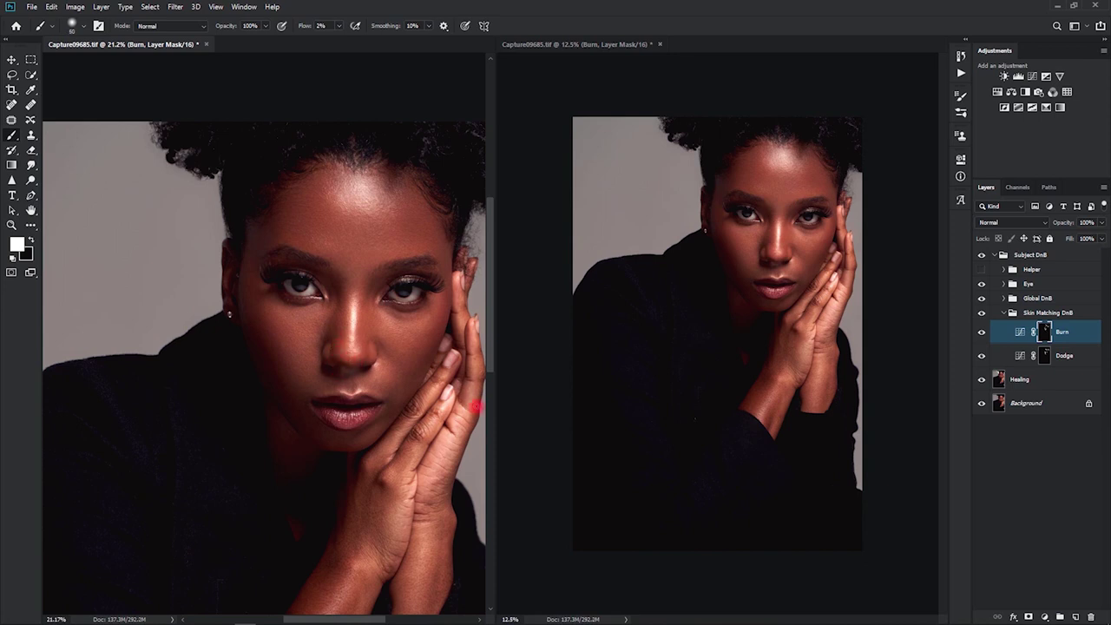
left_click_drag(349, 369, 397, 372)
key("bracketleft")
key("bracketleft")
key("bracketleft")
key("bracketleft")
key("bracketleft")
key("bracketleft")
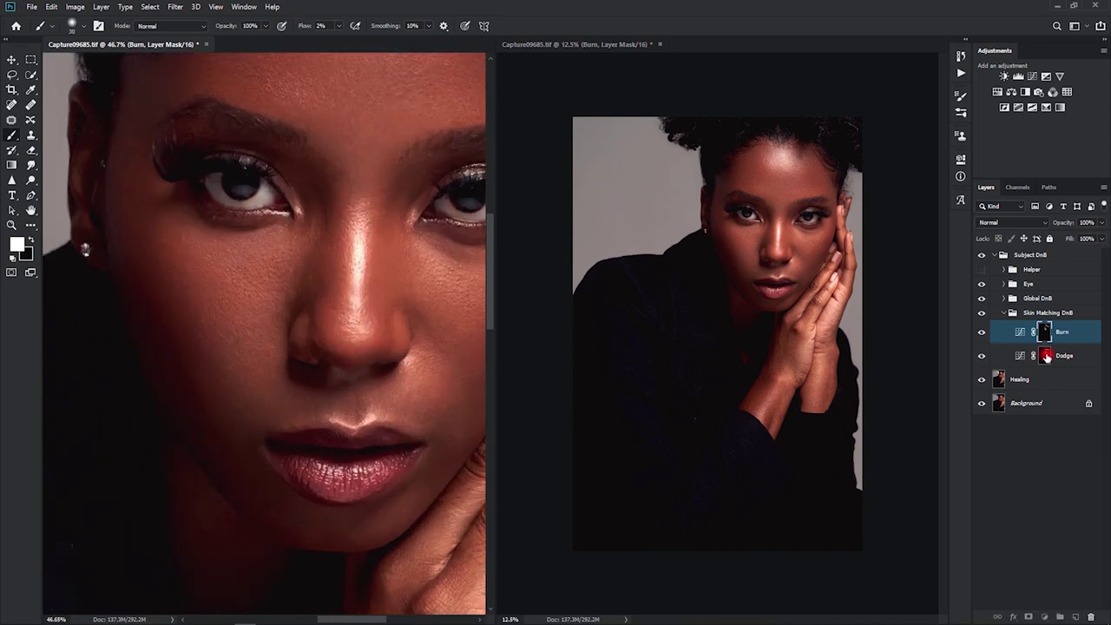
left_click(1046, 355)
left_click_drag(296, 348, 318, 315)
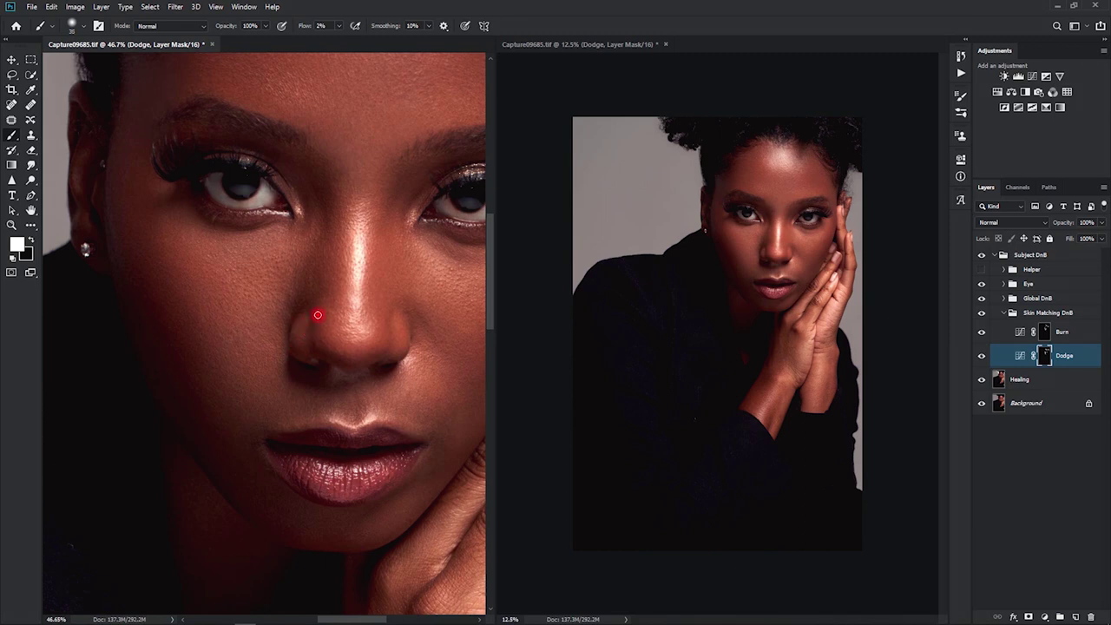
Compare the Skin Matching DnB group with Global DnB hidden, and dodge the right side of the nose.
left_click(981, 314)
left_click(981, 301)
left_click(981, 314)
left_click(981, 313)
left_click(981, 314)
left_click(393, 318)
mouse_move(383, 309)
left_mouse_down()
mouse_move(369, 325)
mouse_move(349, 282)
left_mouse_up()
Burn the skin between the eyebrows at the top of the nose bridge on the Burn mask.
left_click_drag(416, 211, 365, 352)
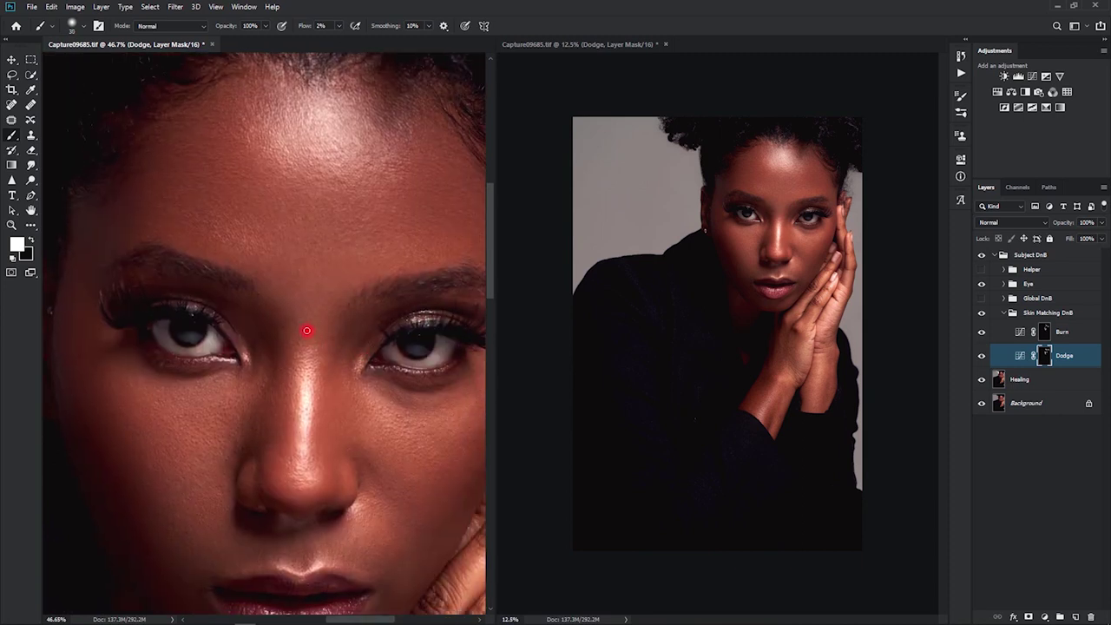
left_click(1044, 331)
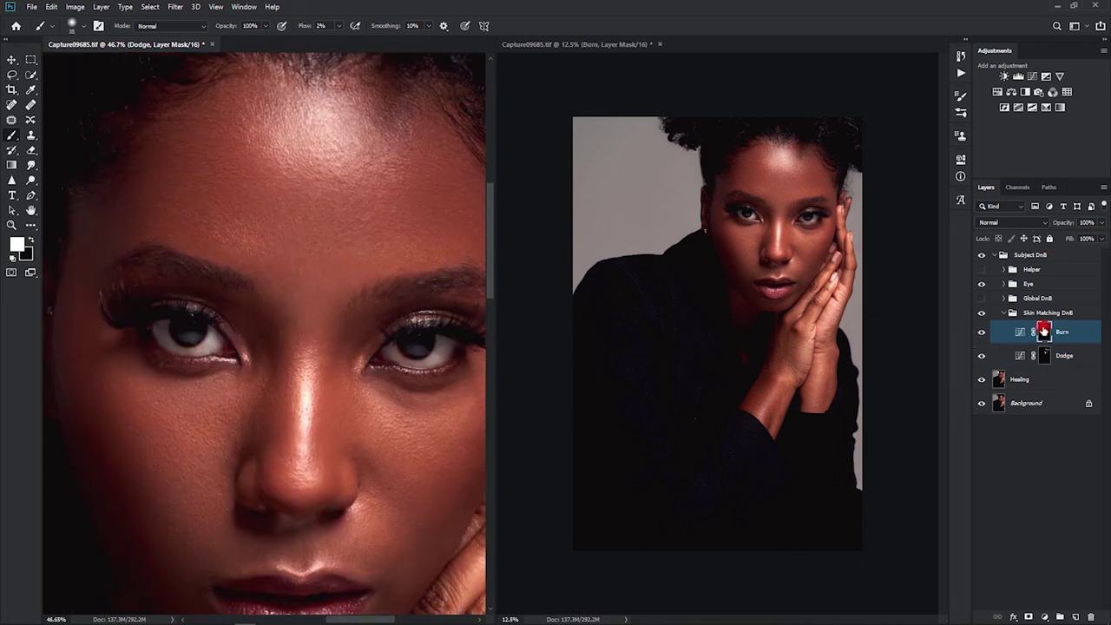
key("]")
mouse_move(290, 328)
left_mouse_down()
mouse_move(305, 290)
mouse_move(292, 299)
mouse_move(315, 279)
mouse_move(300, 316)
mouse_move(299, 284)
mouse_move(428, 134)
mouse_move(323, 283)
mouse_move(312, 269)
mouse_move(309, 316)
mouse_move(321, 306)
mouse_move(309, 281)
left_mouse_up()
key("[")
Dodge the centre of the forehead above the brows on the Dodge mask, and compare the retouch against the Background layer alone.
left_click(1043, 355)
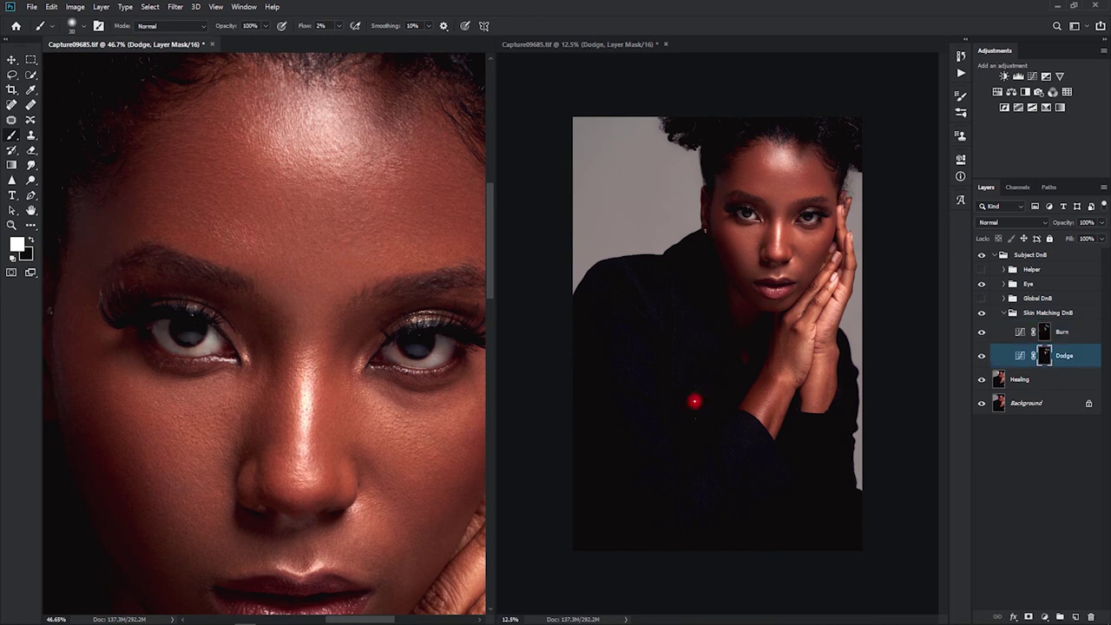
mouse_move(333, 216)
left_mouse_down()
mouse_move(360, 241)
mouse_move(355, 203)
mouse_move(394, 187)
mouse_move(382, 177)
mouse_move(390, 162)
mouse_move(389, 208)
mouse_move(431, 190)
mouse_move(387, 251)
mouse_move(405, 231)
mouse_move(442, 231)
mouse_move(463, 206)
mouse_move(449, 213)
mouse_move(454, 228)
mouse_move(355, 248)
mouse_move(744, 354)
left_mouse_up()
left_click(982, 403, "alt")
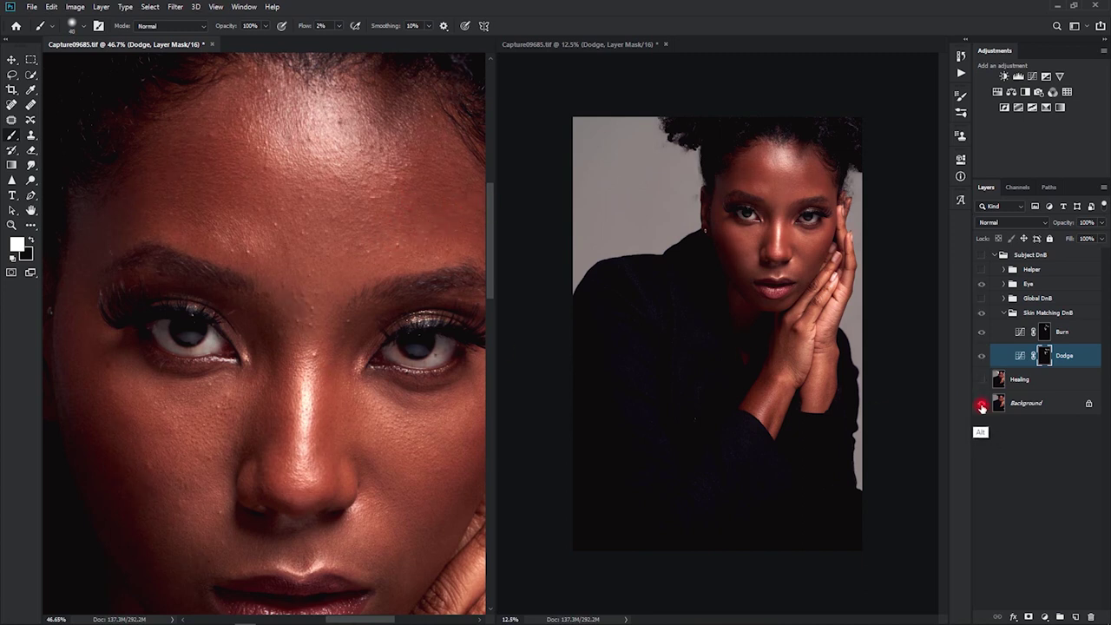
left_click(982, 403, "alt")
left_click(982, 403, "alt")
left_click(982, 403, "alt")
left_click(982, 403, "alt")
left_click(982, 403, "alt")
Dodge the forehead above the right eyebrow in the full-portrait view with a 125 px brush, and toggle the Skin Matching DnB group to compare.
left_click(813, 208)
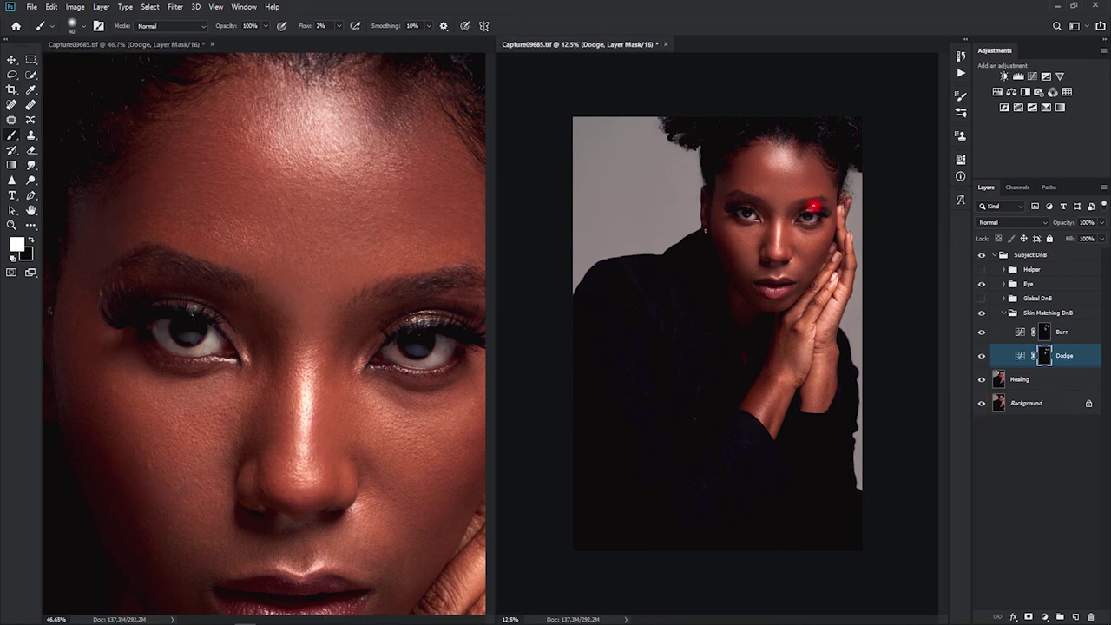
mouse_move(811, 187)
left_mouse_down()
mouse_move(823, 150)
mouse_move(802, 179)
mouse_move(808, 165)
mouse_move(822, 186)
mouse_move(817, 150)
mouse_move(804, 186)
mouse_move(811, 164)
mouse_move(810, 183)
mouse_move(822, 169)
mouse_move(804, 181)
mouse_move(821, 138)
mouse_move(792, 221)
mouse_move(821, 185)
mouse_move(821, 145)
mouse_move(808, 189)
mouse_move(823, 190)
mouse_move(805, 178)
mouse_move(829, 194)
mouse_move(846, 183)
mouse_move(807, 172)
left_mouse_up()
left_click(984, 315)
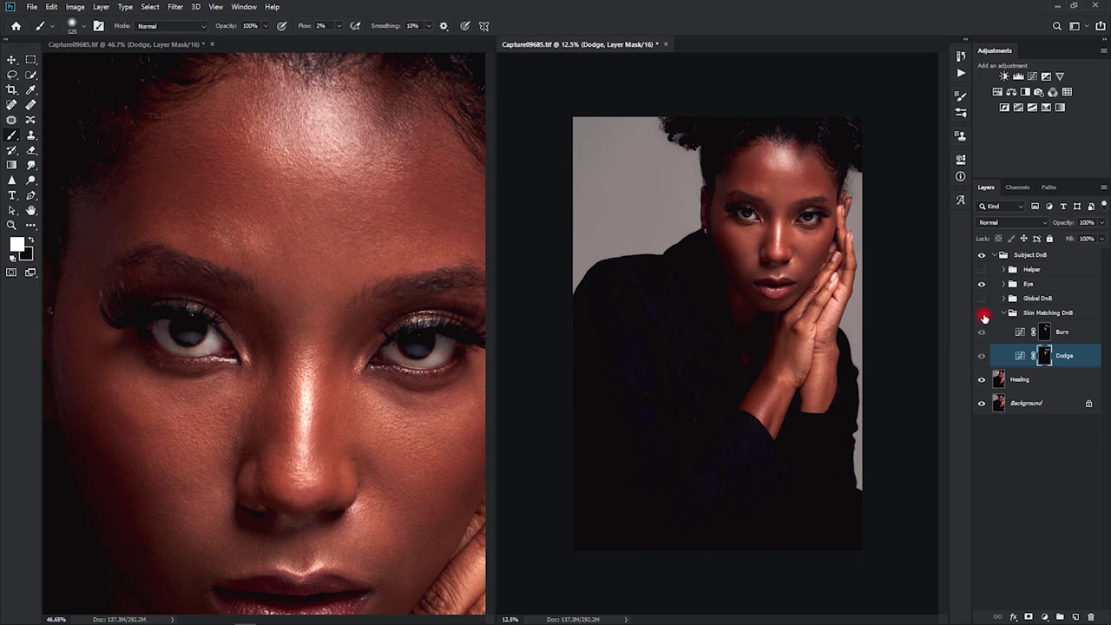
left_click(983, 316)
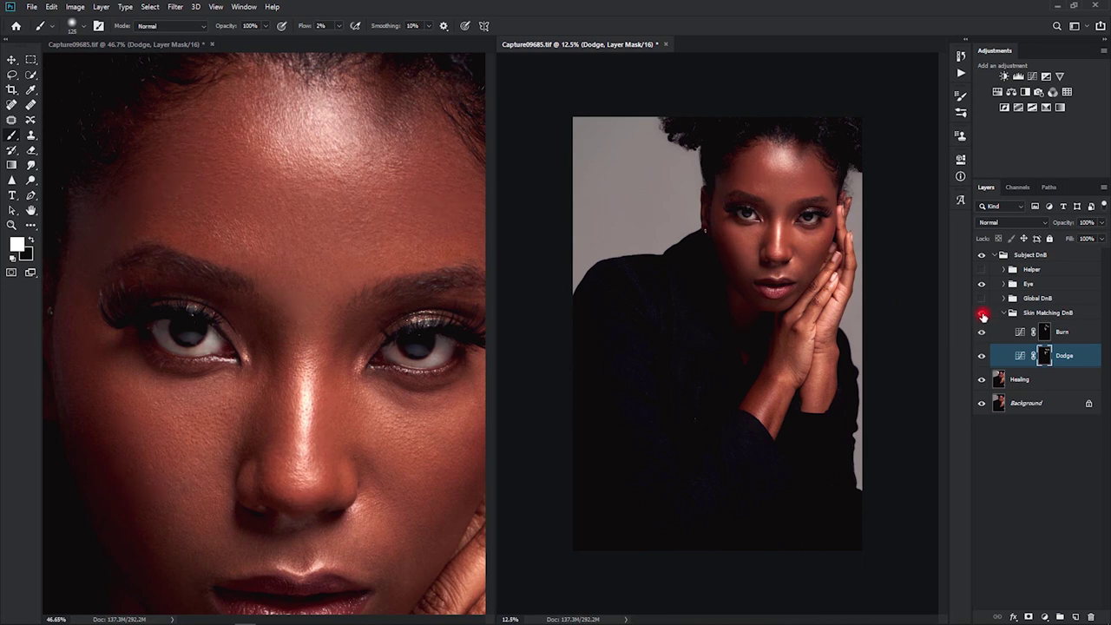
left_click(983, 314)
left_click(983, 314)
left_click(982, 314)
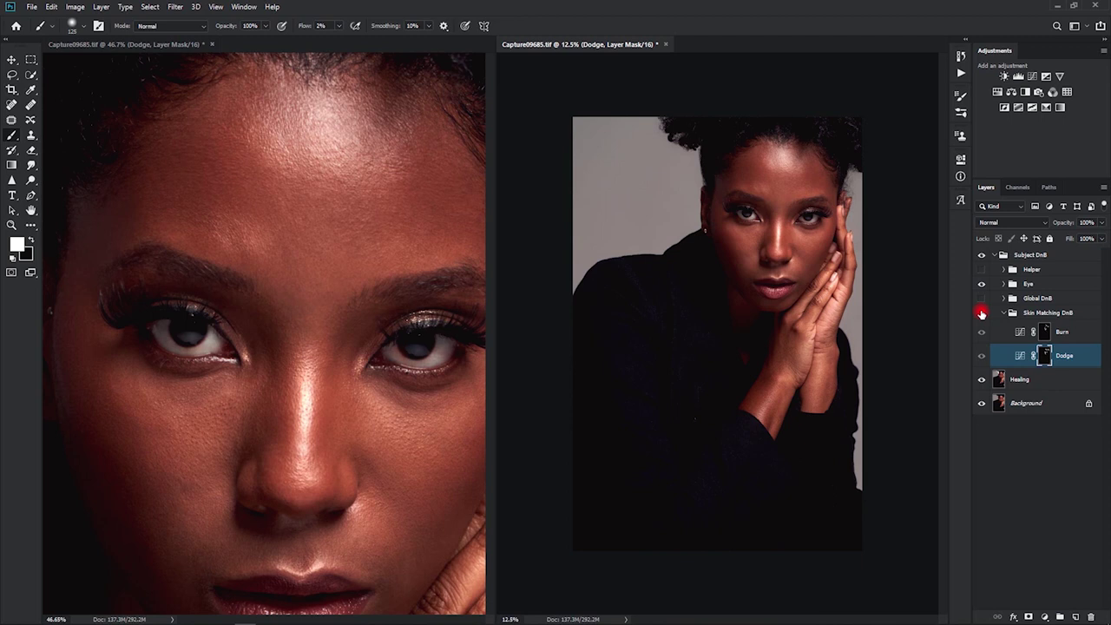
left_click(982, 313)
left_click(982, 313)
left_click(982, 312)
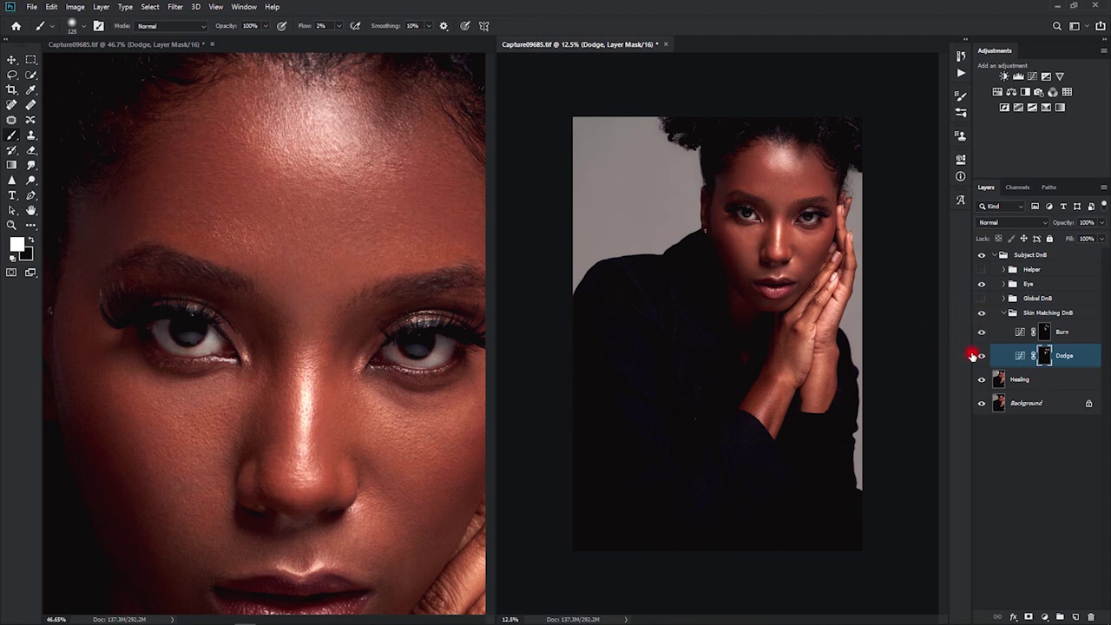
View the Burn mask and the Dodge mask of the Skin Matching DnB group on their own in the full-portrait window.
left_click(1045, 333)
left_click(1046, 333, "alt")
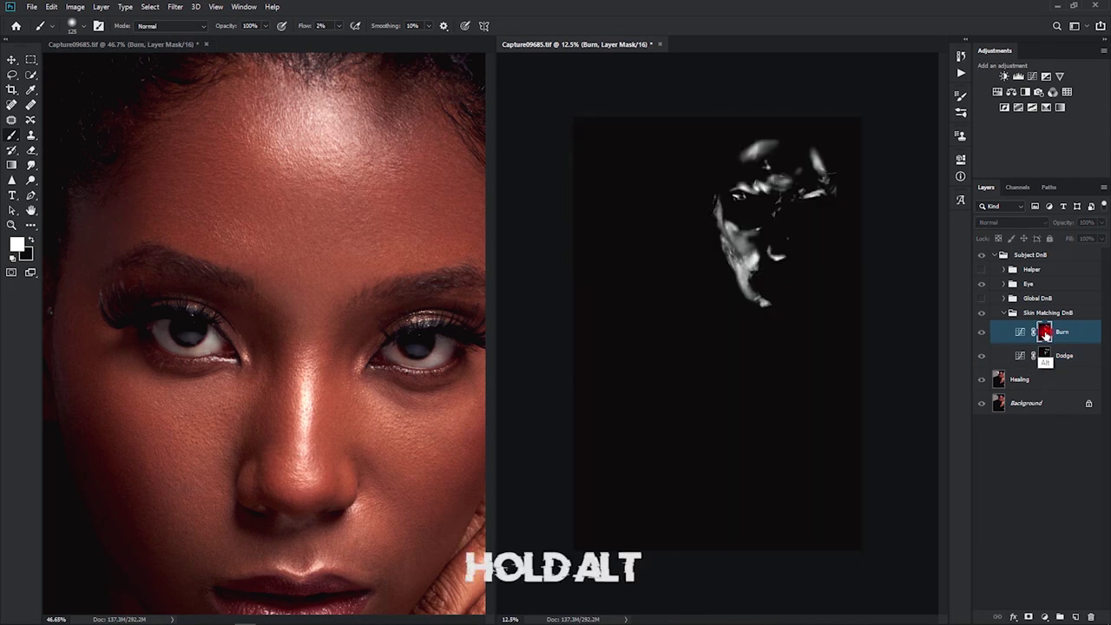
left_click(1046, 356, "alt")
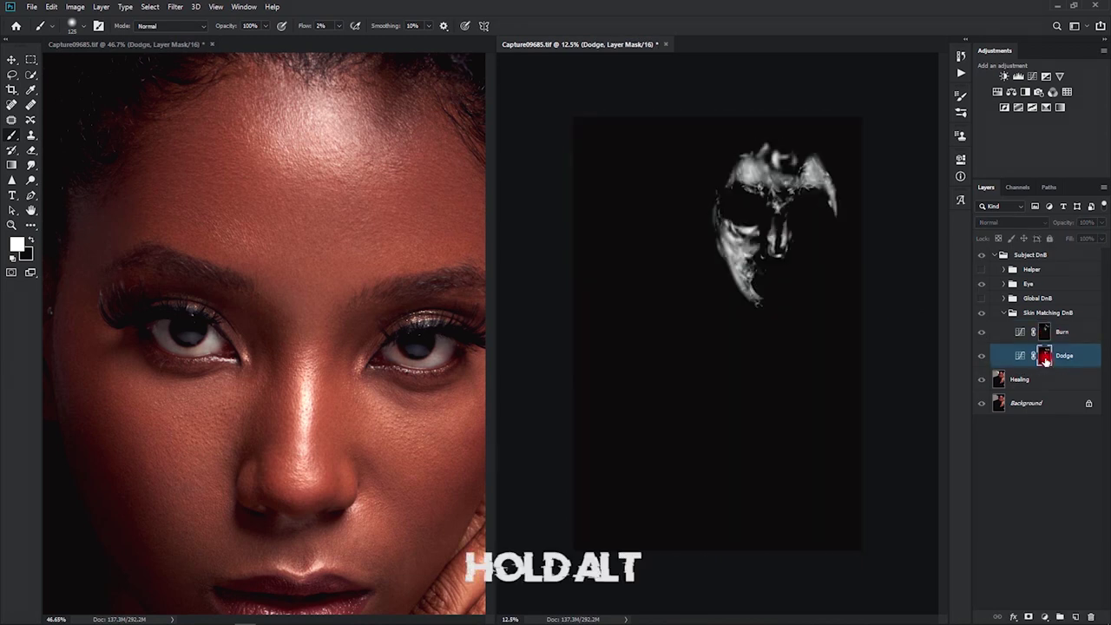
Check the Burn mask on its own, and set the brush's Shape Dynamics size control to Pen Pressure with 100% minimum diameter.
left_click(1045, 333, "alt")
left_click(1046, 333, "alt")
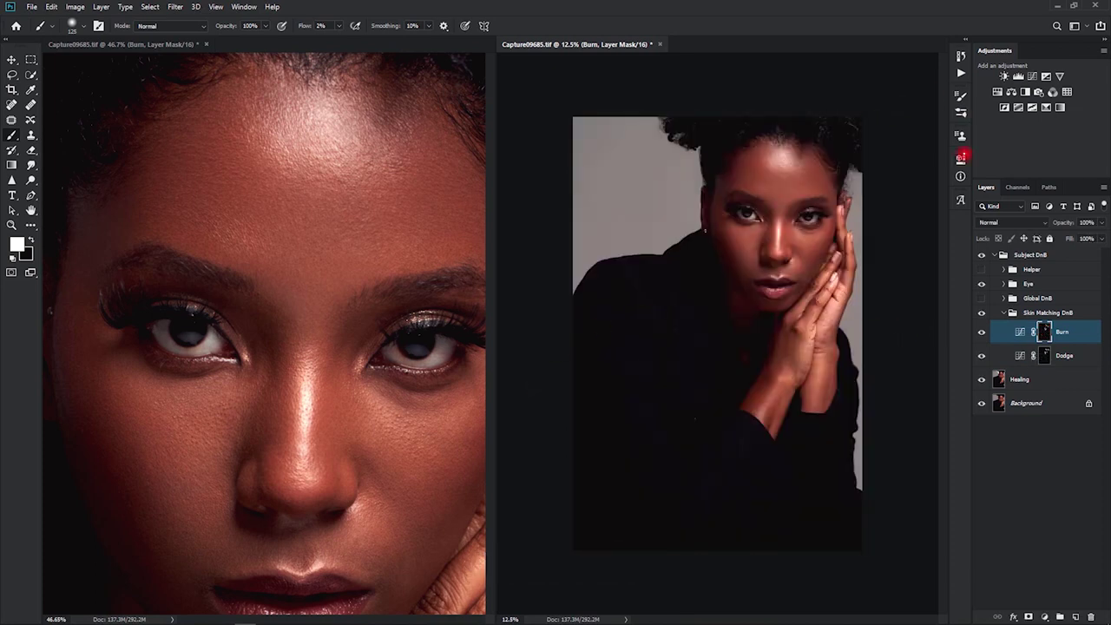
left_click(961, 112)
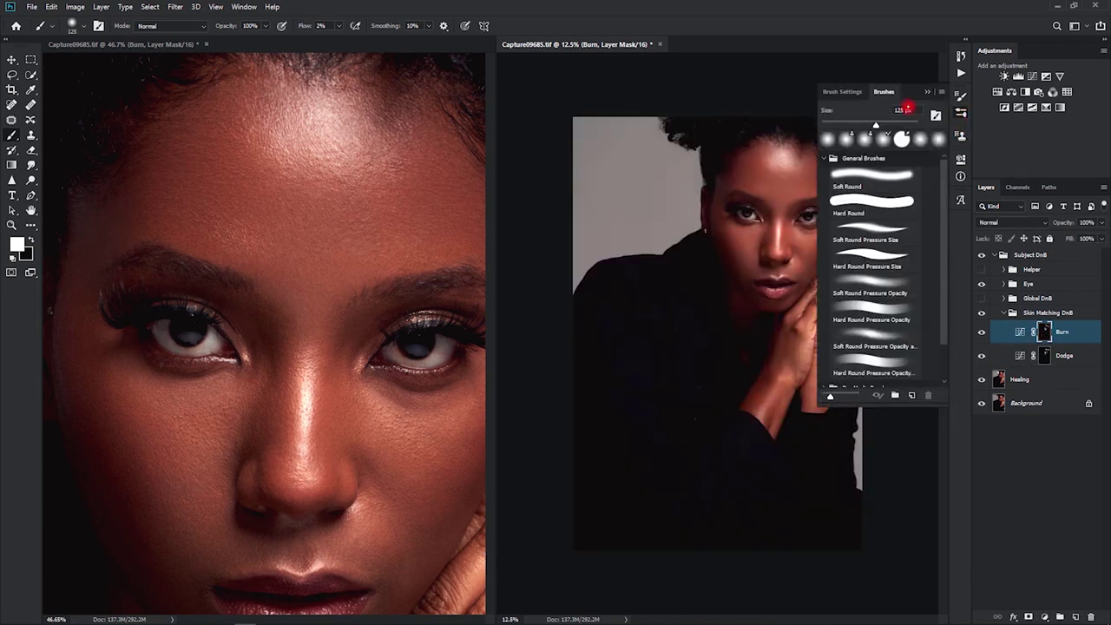
left_click(850, 94)
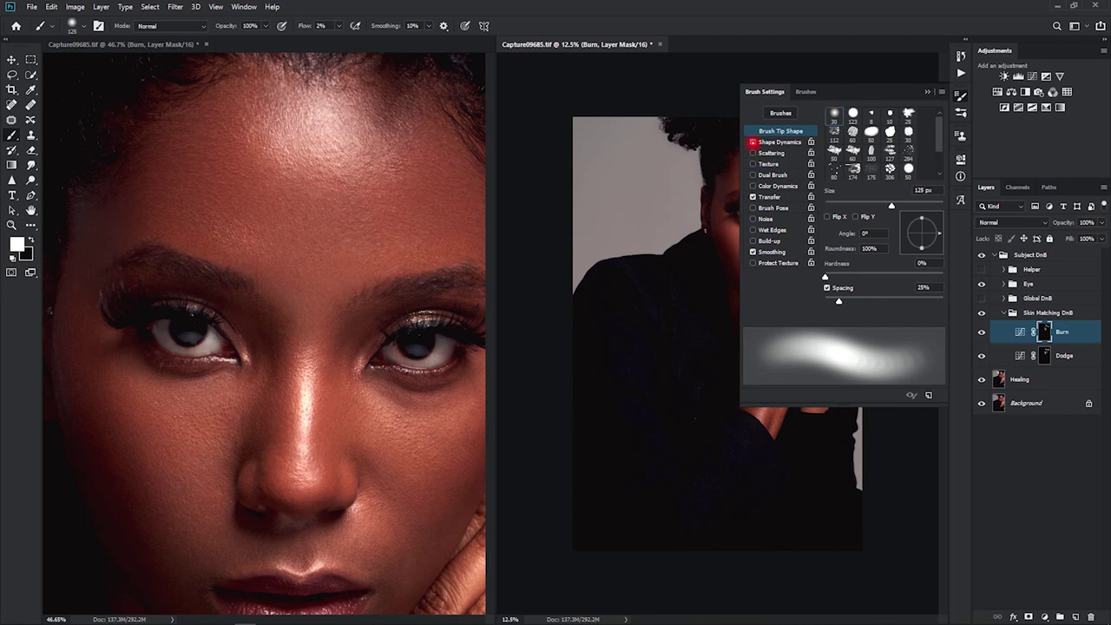
left_click(769, 143)
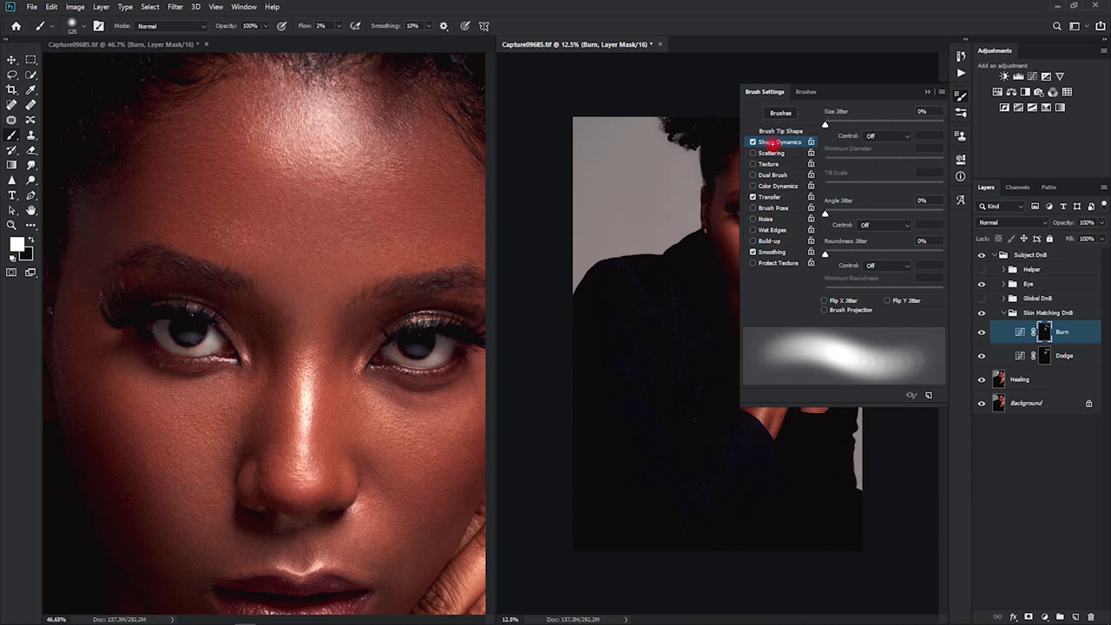
left_click(753, 142)
left_click(753, 143)
left_click(875, 136)
left_click(875, 172)
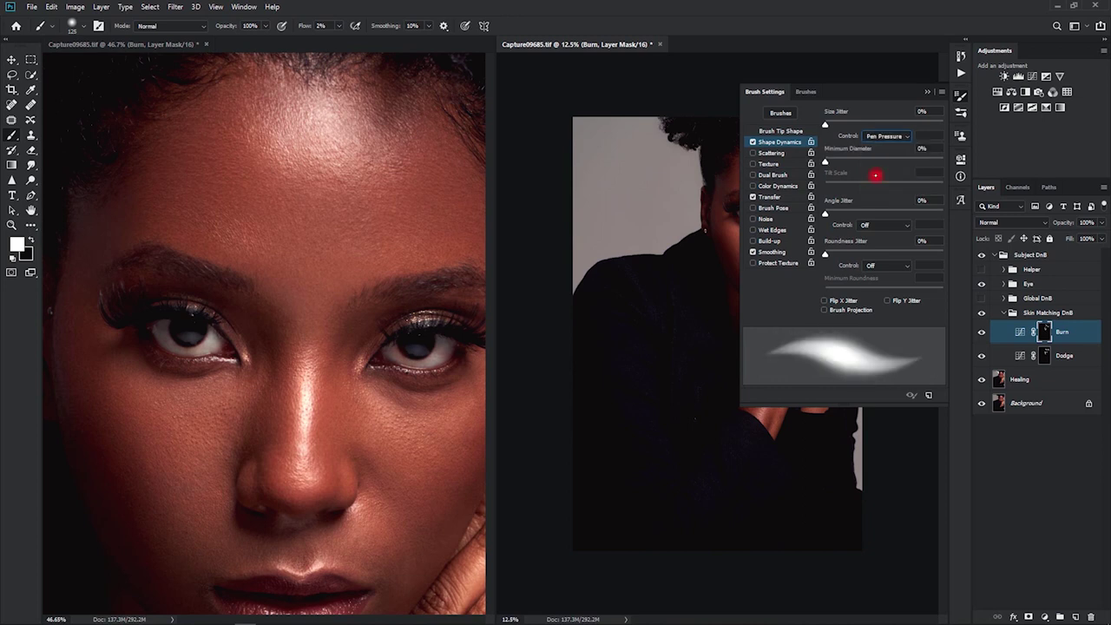
left_click_drag(873, 161, 959, 152)
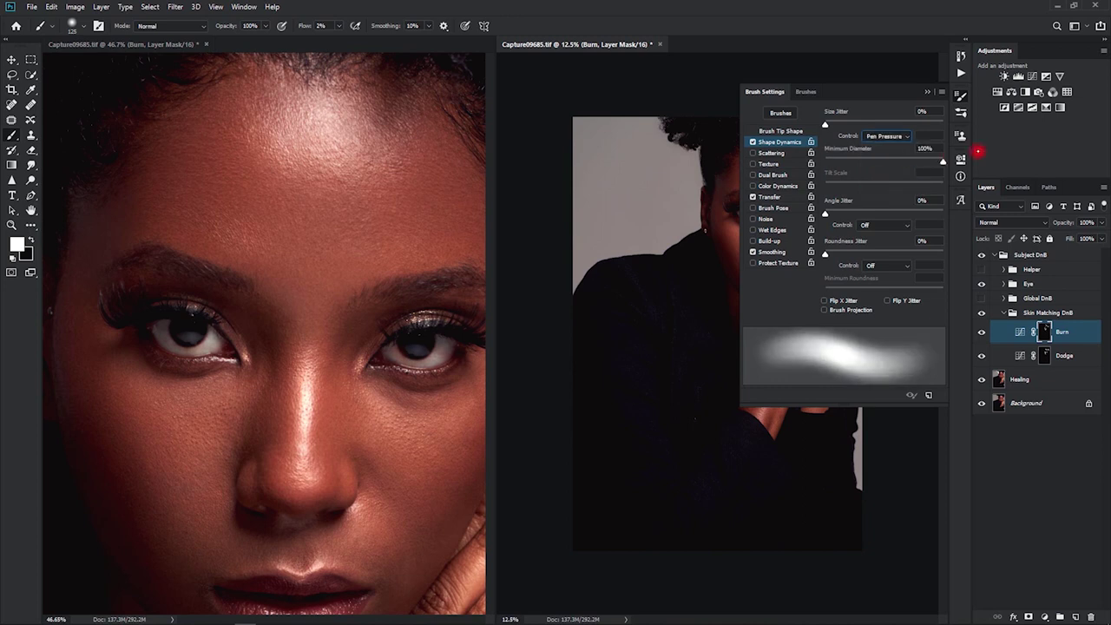
Set the brush's angle jitter to 100% with Pen Pressure control, and its roundness control to Pen Pressure with 100% minimum roundness.
left_click_drag(826, 214, 967, 209)
left_click(893, 225)
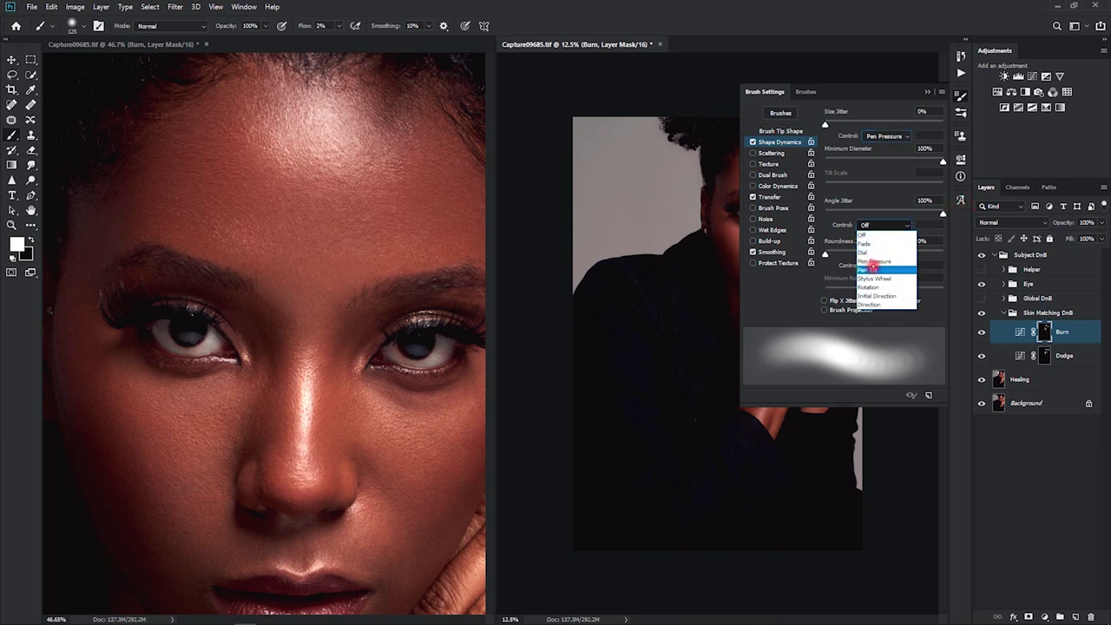
left_click(873, 261)
mouse_move(871, 253)
left_mouse_down()
mouse_move(903, 248)
mouse_move(811, 253)
left_mouse_up()
left_click(881, 265)
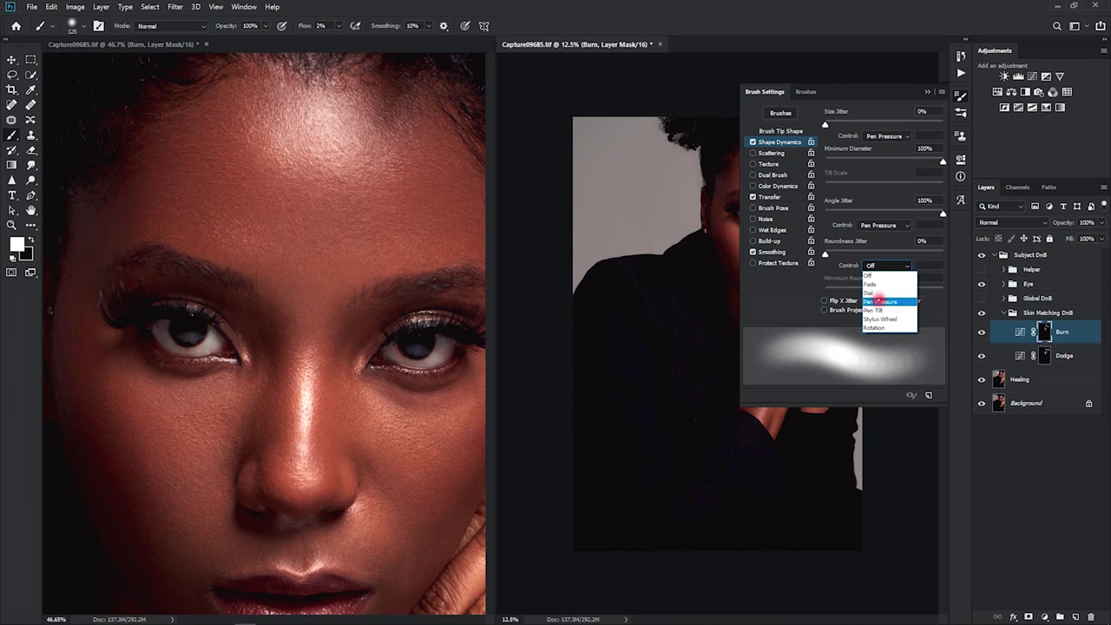
left_click(878, 300)
left_click_drag(853, 292, 947, 292)
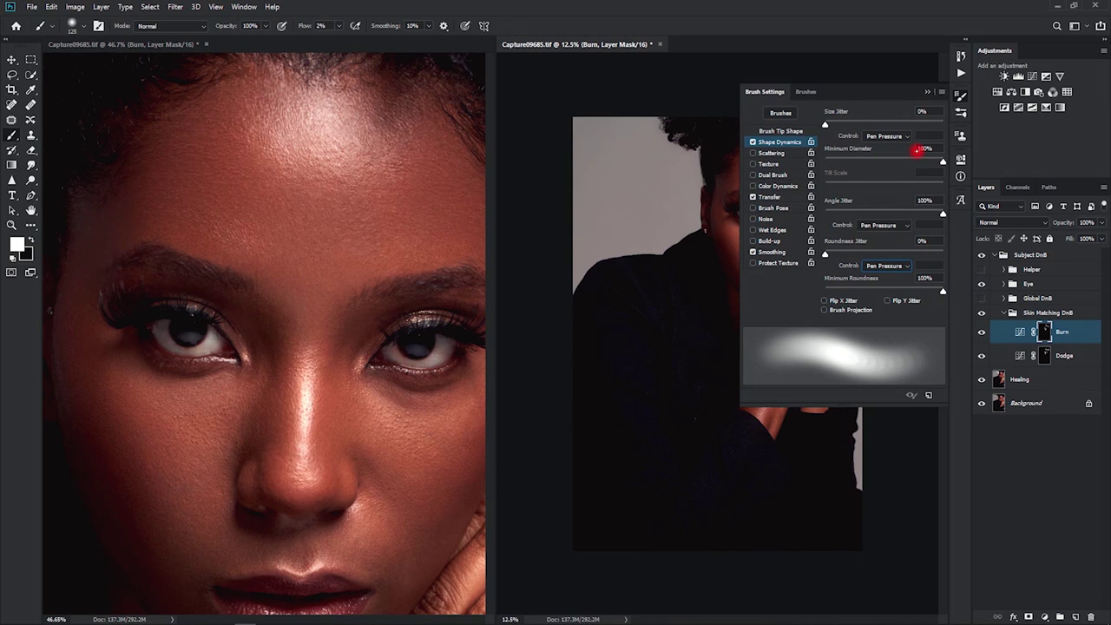
Set the brush's Transfer flow control to Pen Pressure with 4% flow jitter and 23% minimum, keeping opacity jitter at 0%.
left_click(781, 197)
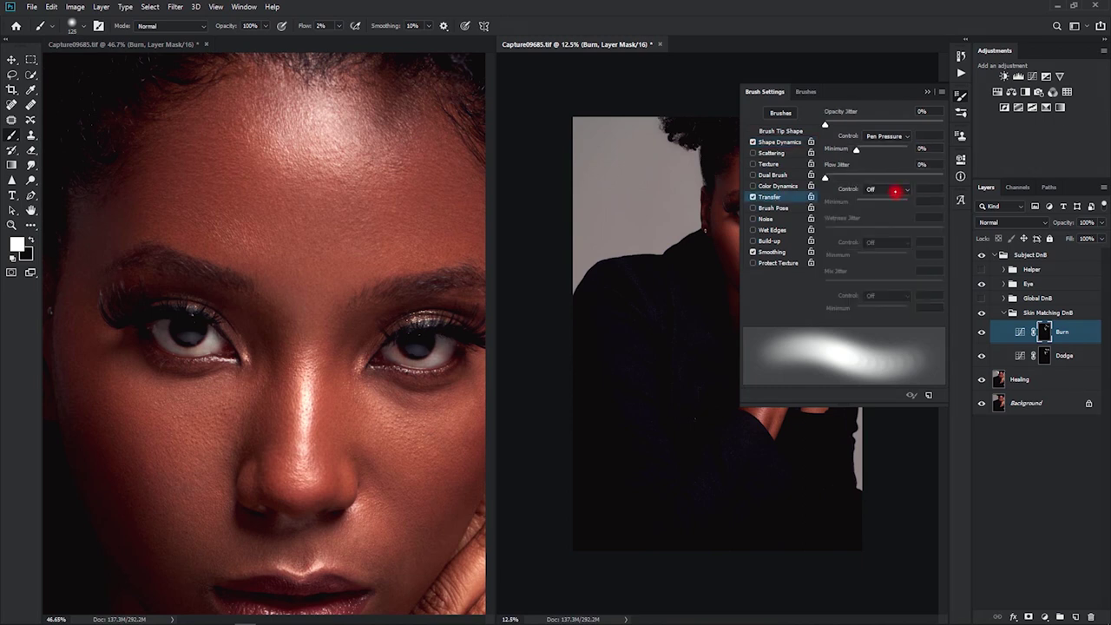
left_click(887, 188)
left_click(888, 228)
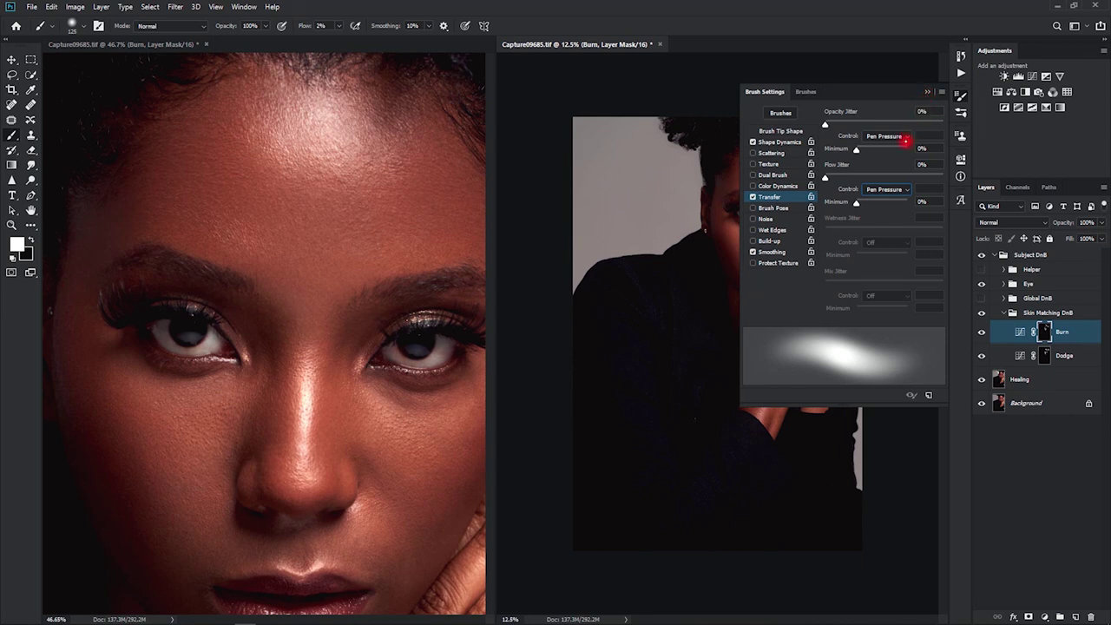
mouse_move(857, 202)
left_mouse_down()
mouse_move(918, 201)
mouse_move(843, 207)
mouse_move(946, 206)
mouse_move(869, 204)
mouse_move(933, 173)
mouse_move(830, 180)
left_mouse_up()
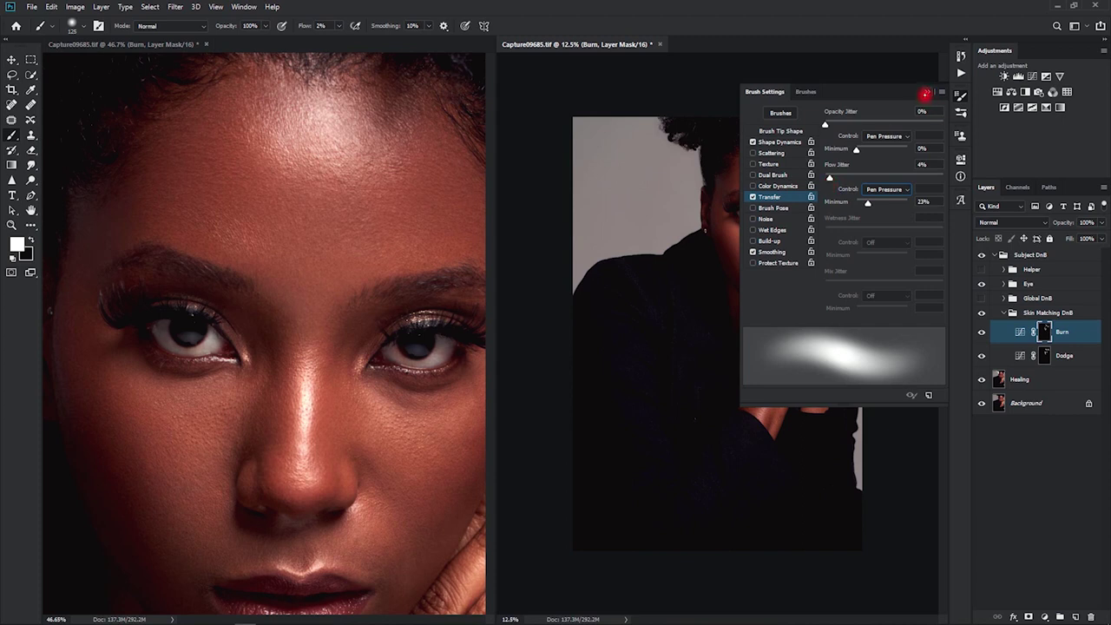
mouse_move(826, 125)
left_mouse_down()
mouse_move(942, 126)
mouse_move(748, 137)
left_mouse_up()
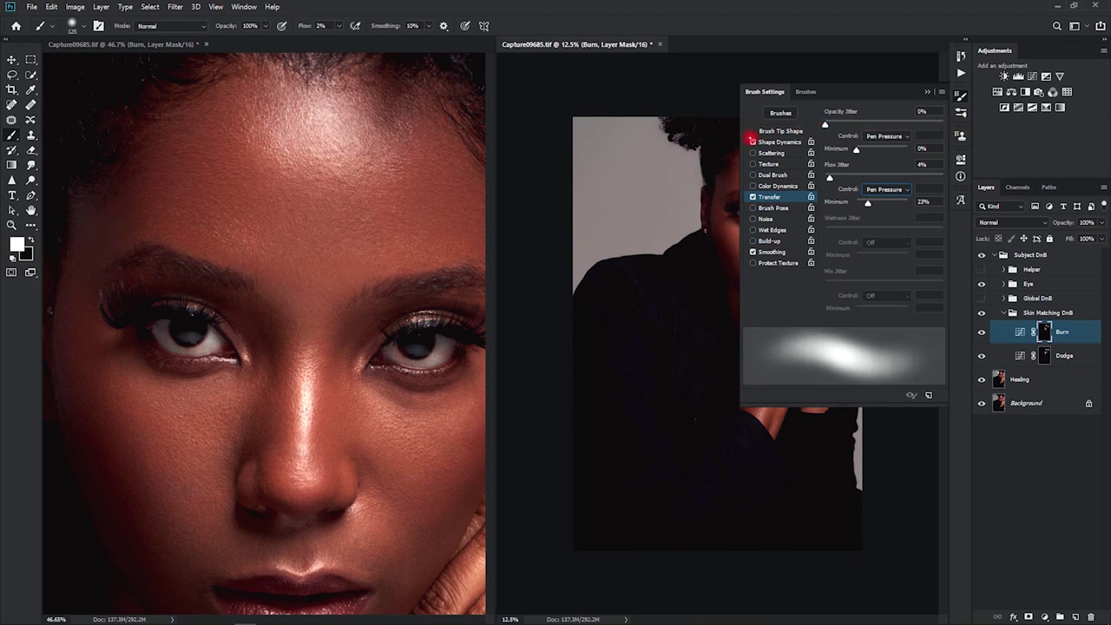
left_click(926, 93)
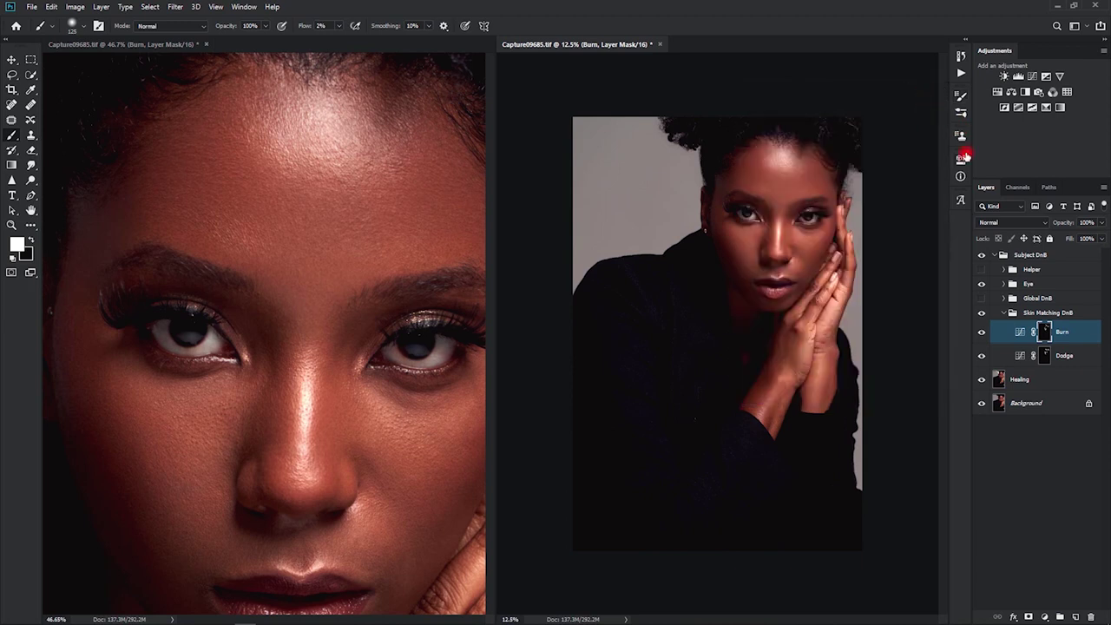
Dodge the cheek beside the nose and the skin above the mouth corner on the Dodge mask of the close-up.
left_click(1045, 356)
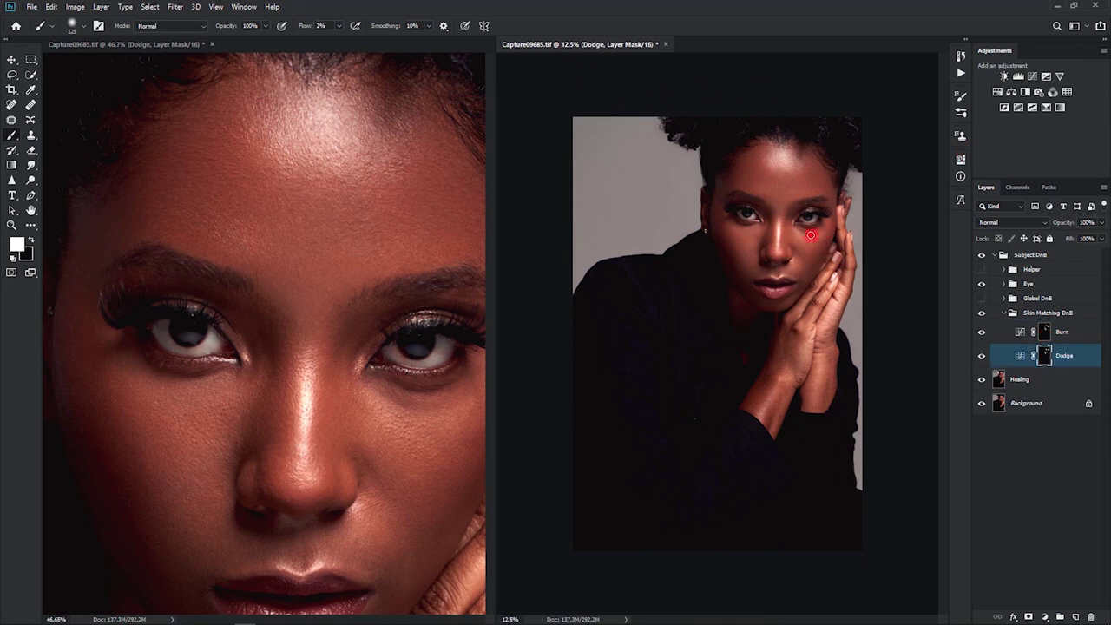
left_click(383, 445)
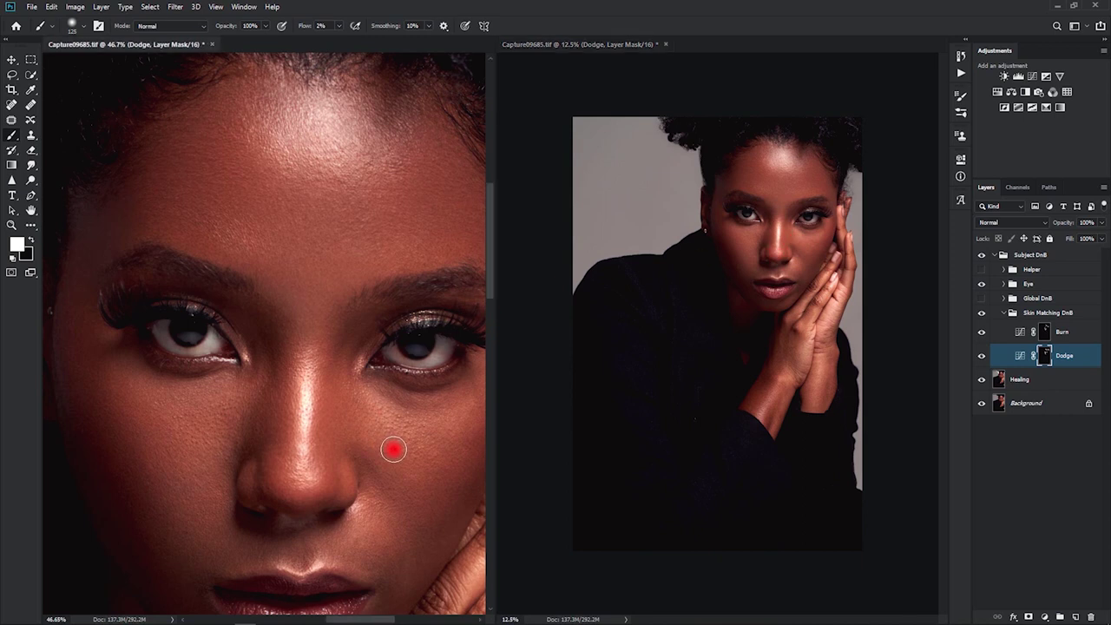
mouse_move(377, 439)
left_mouse_down()
mouse_move(336, 440)
mouse_move(338, 390)
mouse_move(367, 392)
mouse_move(345, 399)
mouse_move(354, 380)
left_mouse_up()
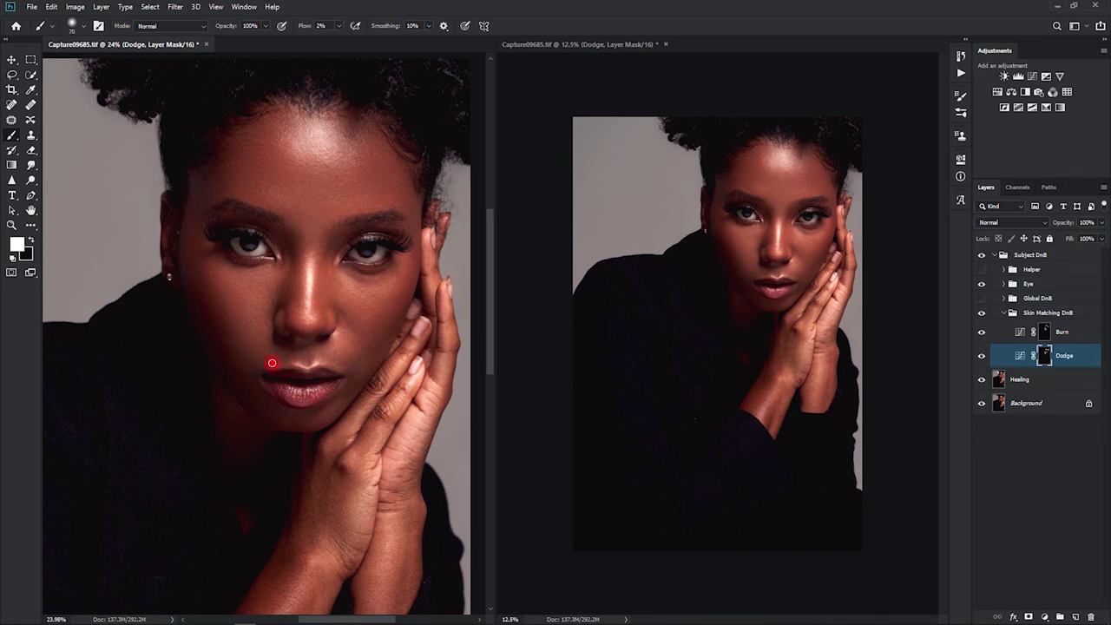
key("bracketleft")
mouse_move(268, 360)
left_mouse_down()
mouse_move(282, 359)
mouse_move(246, 370)
mouse_move(302, 350)
mouse_move(288, 356)
mouse_move(294, 367)
mouse_move(292, 356)
mouse_move(276, 362)
mouse_move(315, 356)
mouse_move(275, 357)
left_mouse_up()
Toggle the Dodge layer to compare, and dodge the skin under the eye on the darker side of the face.
left_click(982, 356)
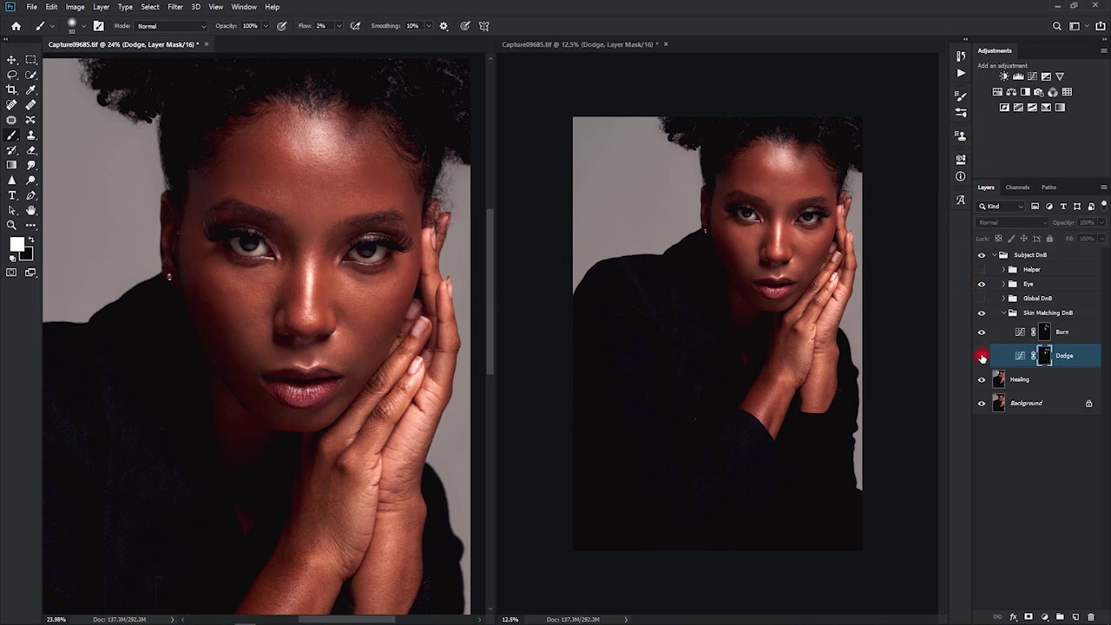
left_click(981, 356)
left_click(981, 356)
left_click(981, 356)
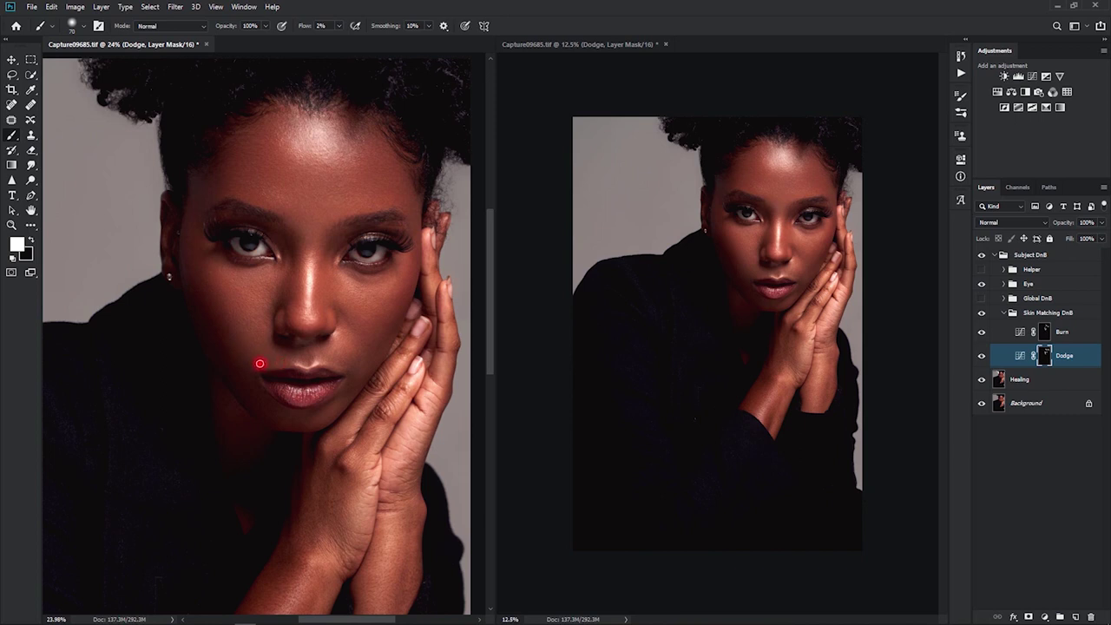
left_click(251, 278)
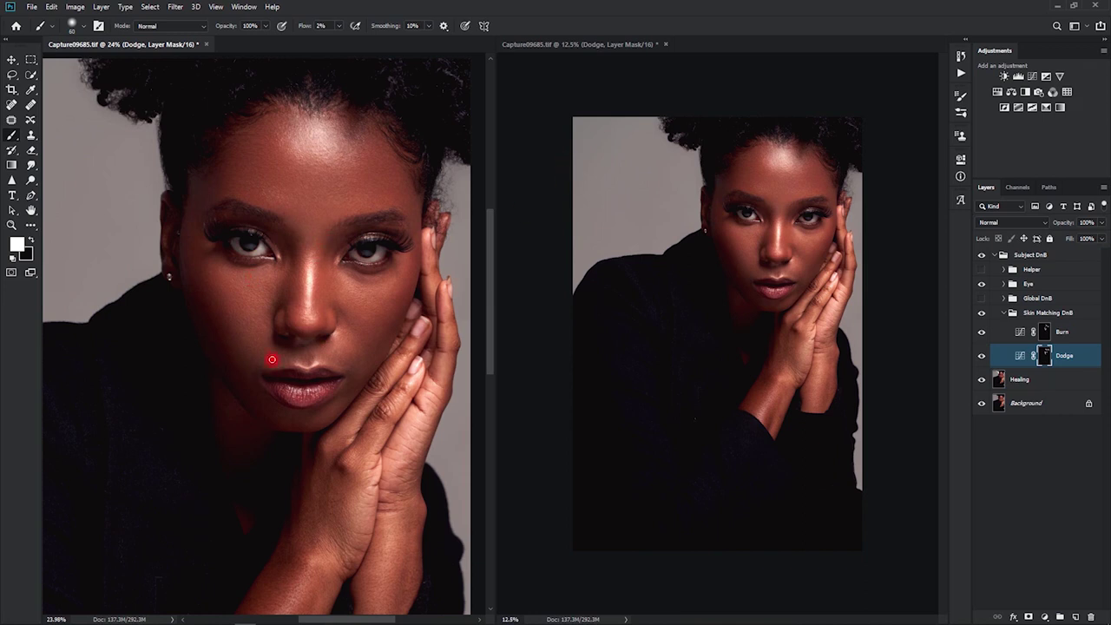
With the Helper group shown and the Eye group hidden, burn the cheek above the mouth corner on the Burn mask with a 45 px brush.
left_click(982, 270)
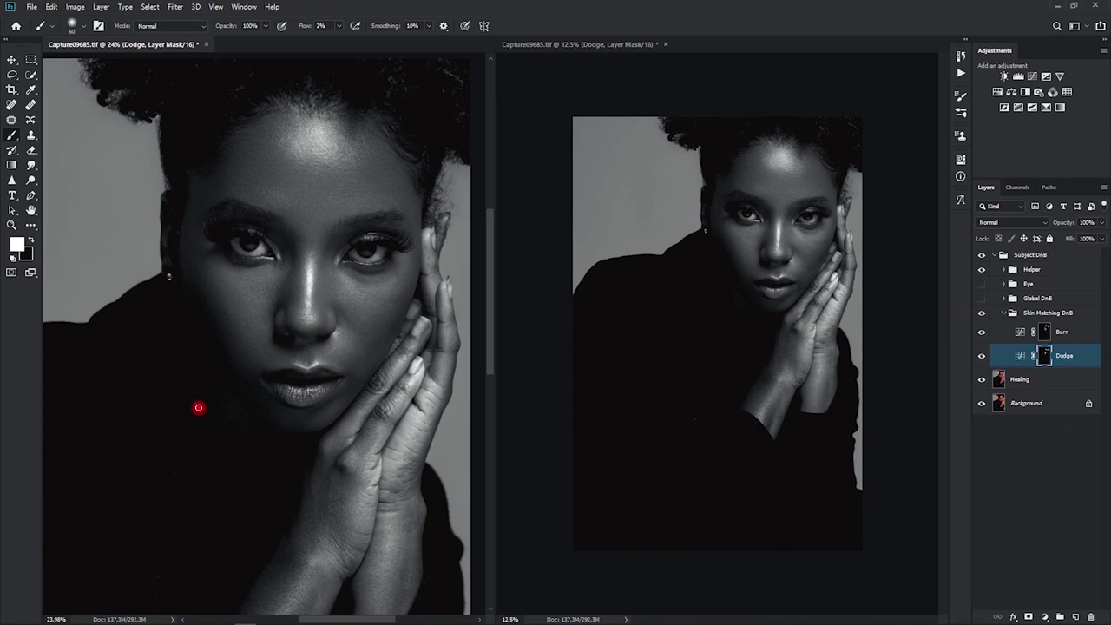
left_click(1046, 333)
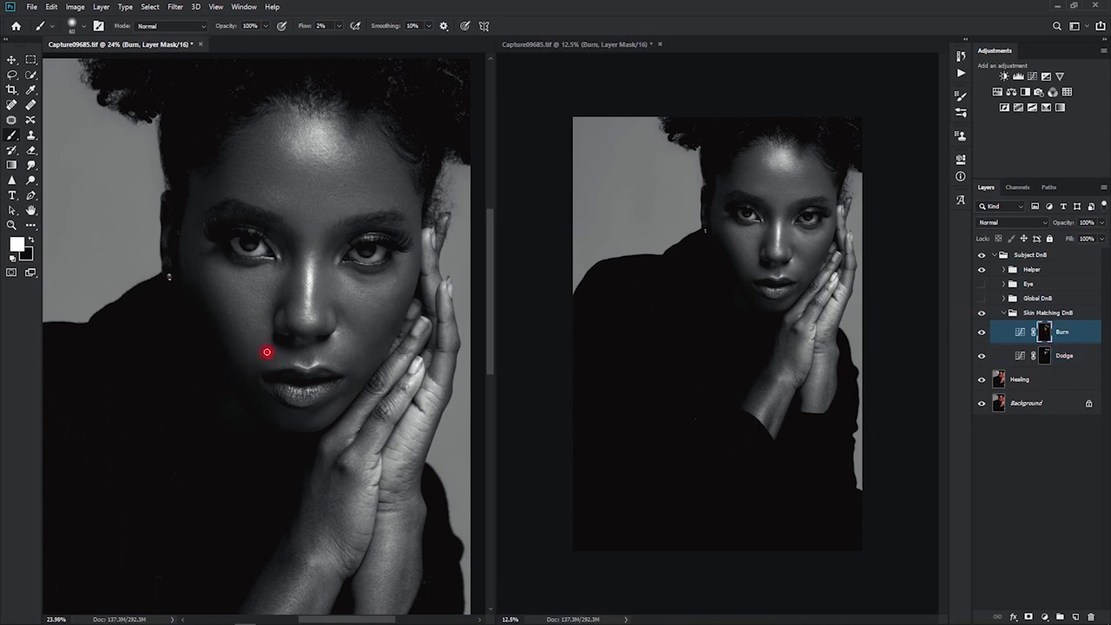
key("bracketleft")
key("bracketleft")
key("bracketleft")
mouse_move(250, 355)
left_mouse_down()
mouse_move(253, 370)
mouse_move(271, 360)
left_mouse_up()
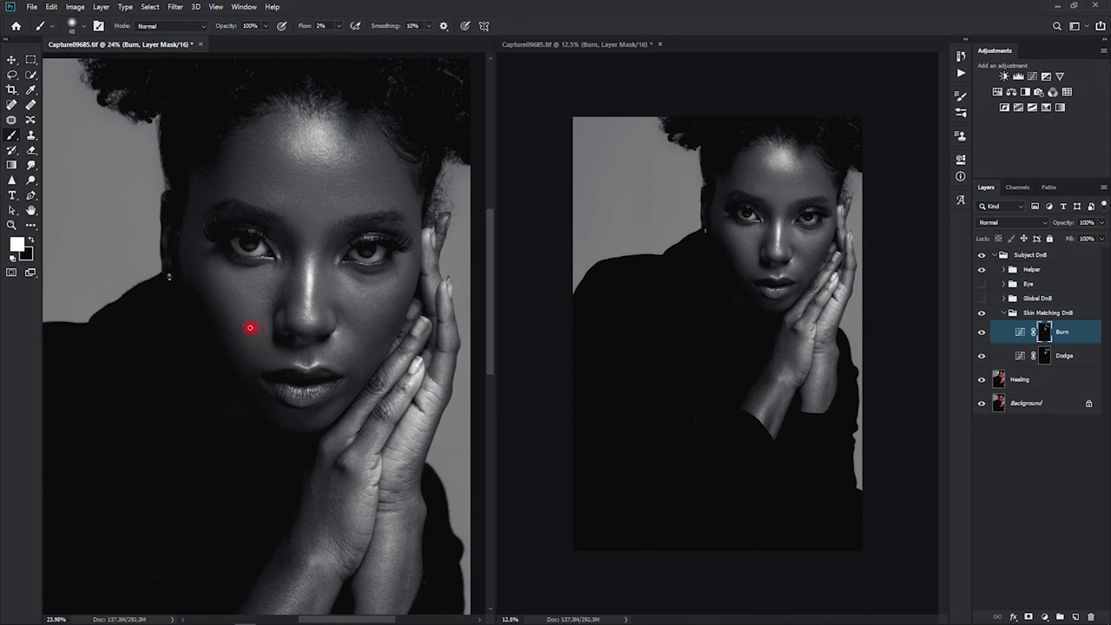
left_click_drag(250, 327, 253, 328)
Burn from the cheek to the upper lip, and compare the Burn layer and the Skin Matching DnB group with the Helper group hidden.
left_click(981, 331)
left_click(981, 332)
mouse_move(259, 341)
left_mouse_down()
mouse_move(292, 362)
mouse_move(263, 356)
mouse_move(269, 368)
mouse_move(261, 353)
mouse_move(281, 356)
mouse_move(249, 345)
mouse_move(244, 368)
mouse_move(272, 356)
mouse_move(280, 368)
mouse_move(285, 357)
mouse_move(271, 364)
mouse_move(290, 359)
mouse_move(276, 352)
mouse_move(262, 369)
mouse_move(293, 372)
left_mouse_up()
left_click(982, 269)
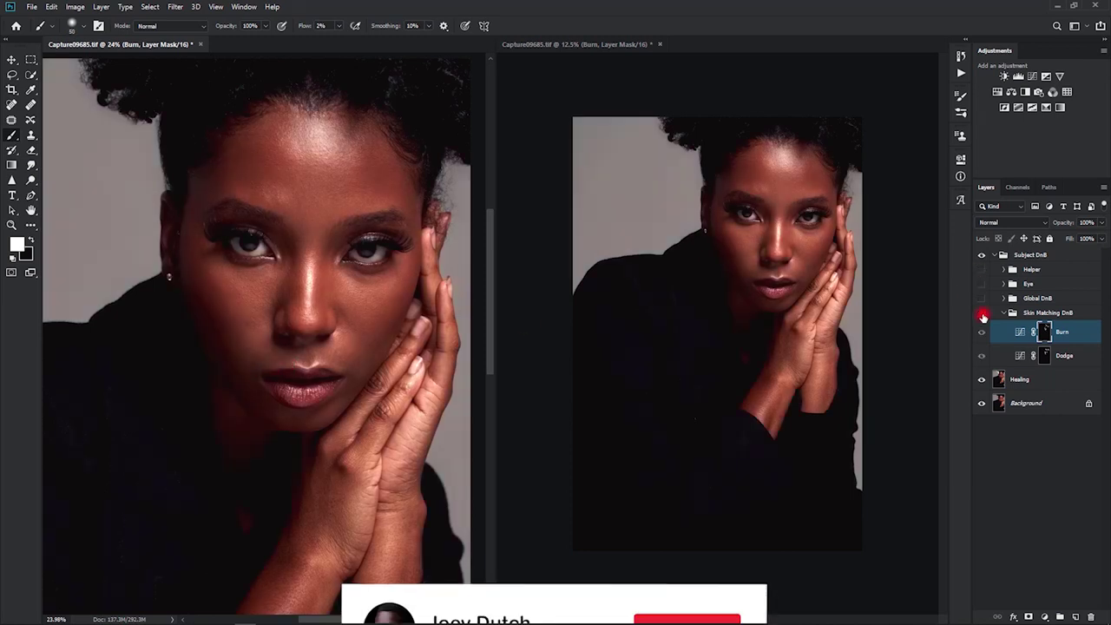
left_click(982, 315)
left_click(982, 315)
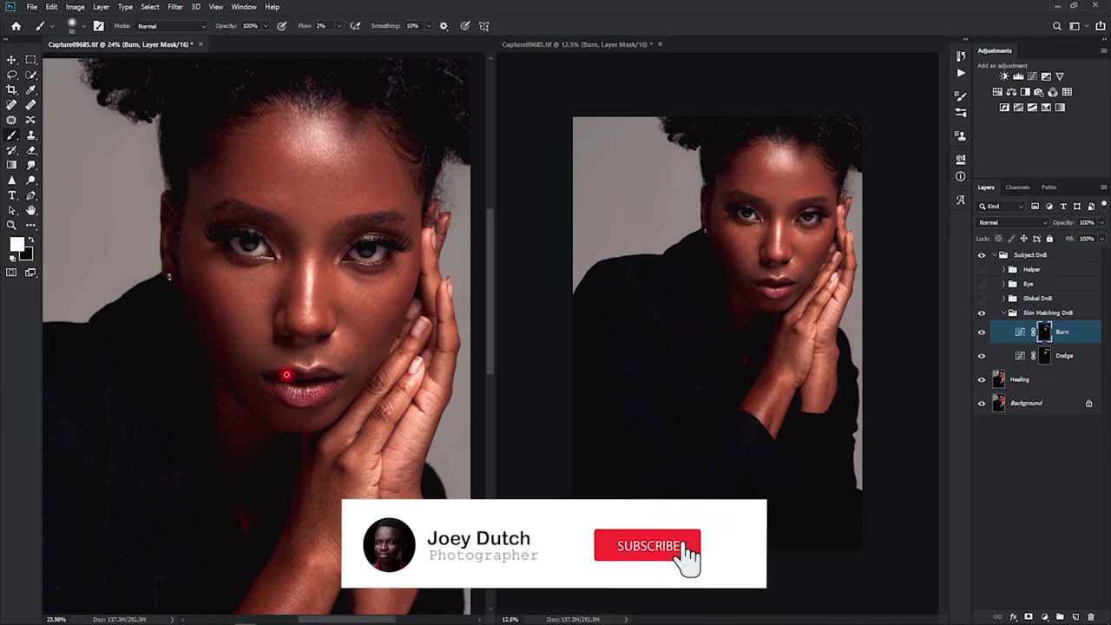
Dodge the skin above the mouth corner nearest the hand on the Dodge mask with a 40 px brush.
key("[")
left_click(1007, 356)
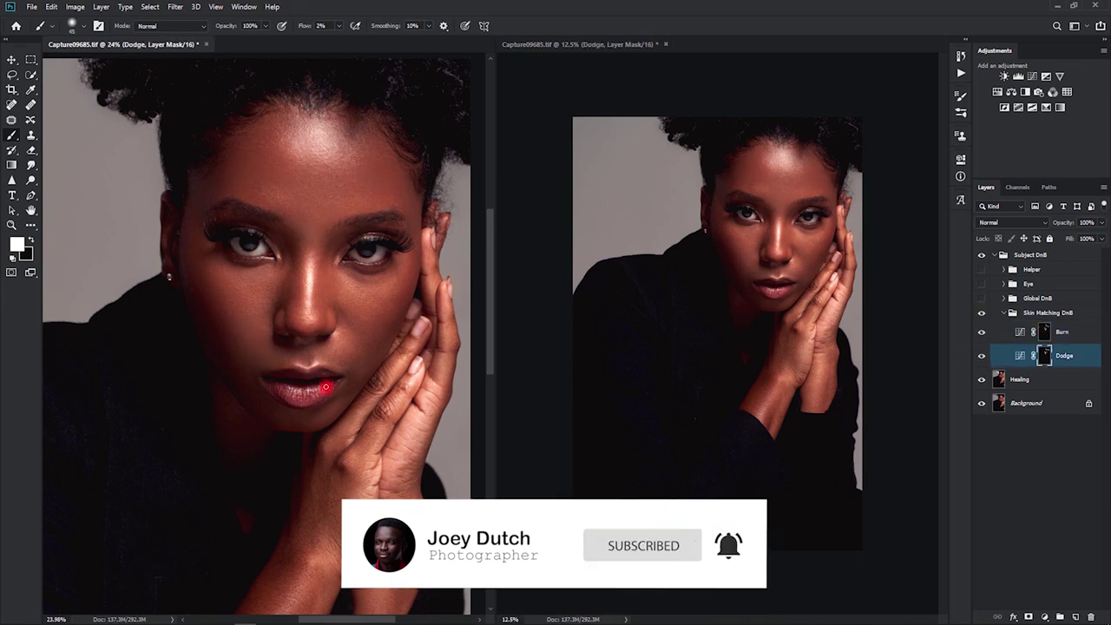
mouse_move(346, 364)
left_mouse_down()
mouse_move(322, 368)
mouse_move(367, 367)
mouse_move(345, 361)
mouse_move(355, 345)
mouse_move(330, 360)
mouse_move(342, 352)
mouse_move(344, 365)
mouse_move(323, 359)
mouse_move(356, 360)
mouse_move(324, 351)
left_mouse_up()
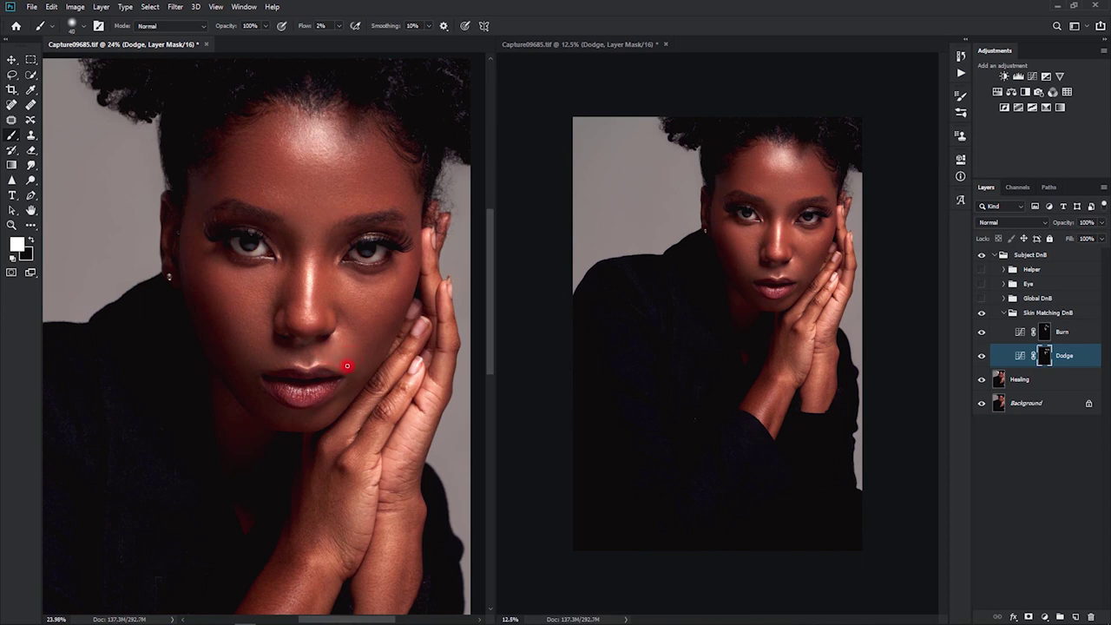
Burn the skin between the mouth corner nearest the hand and the cheek on the Burn mask, and toggle the Skin Matching DnB group to compare.
left_click(974, 331)
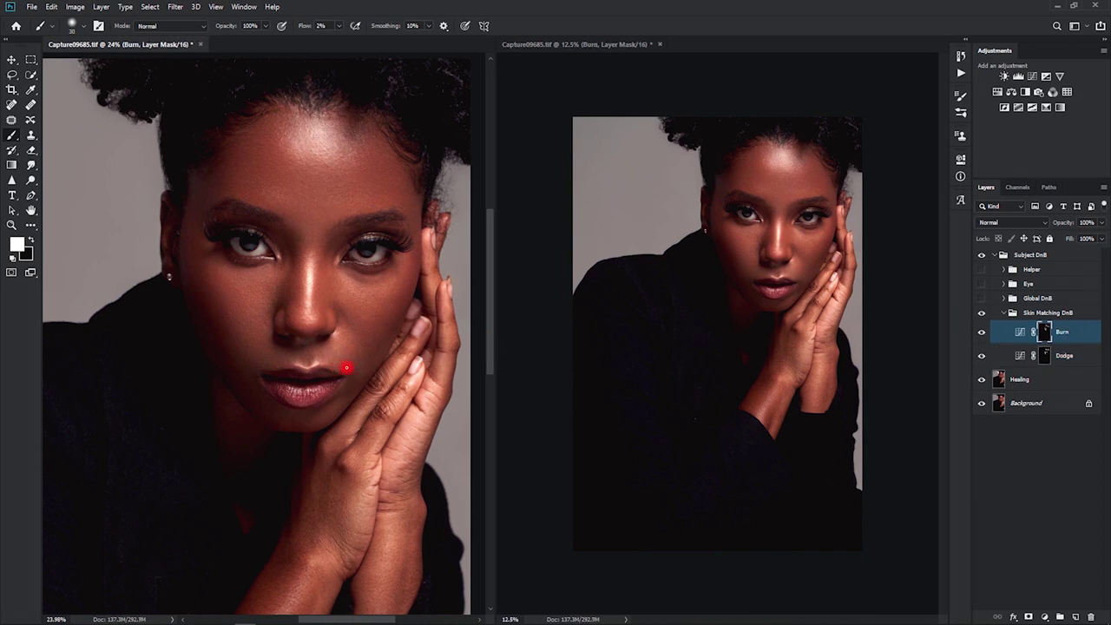
mouse_move(335, 365)
left_mouse_down()
mouse_move(324, 363)
mouse_move(343, 366)
mouse_move(328, 364)
mouse_move(351, 340)
left_mouse_up()
left_click_drag(337, 332, 330, 365)
left_click(999, 355)
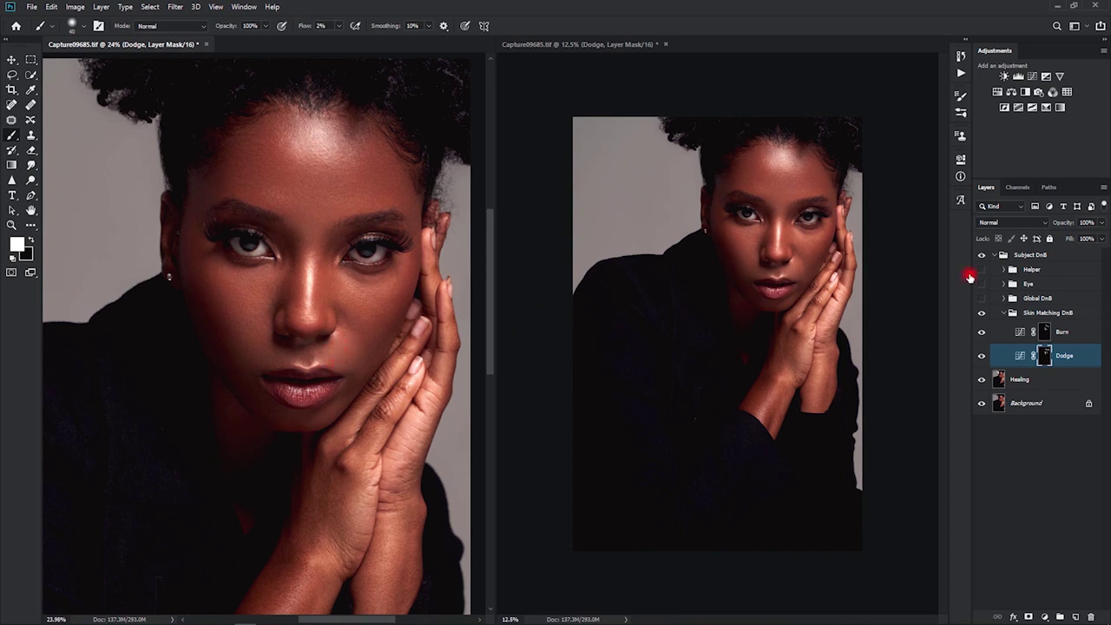
left_click(982, 314)
left_click(982, 313)
left_click(981, 313)
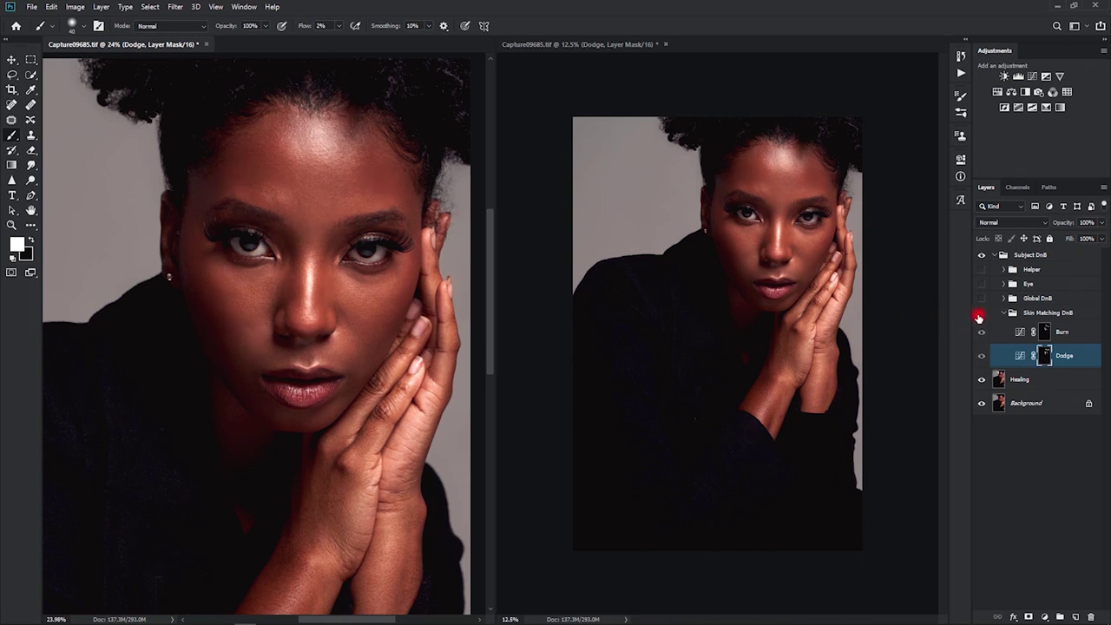
left_click(981, 314)
Burn the lower cheek beside the fingers on the Burn mask.
left_click(1063, 332)
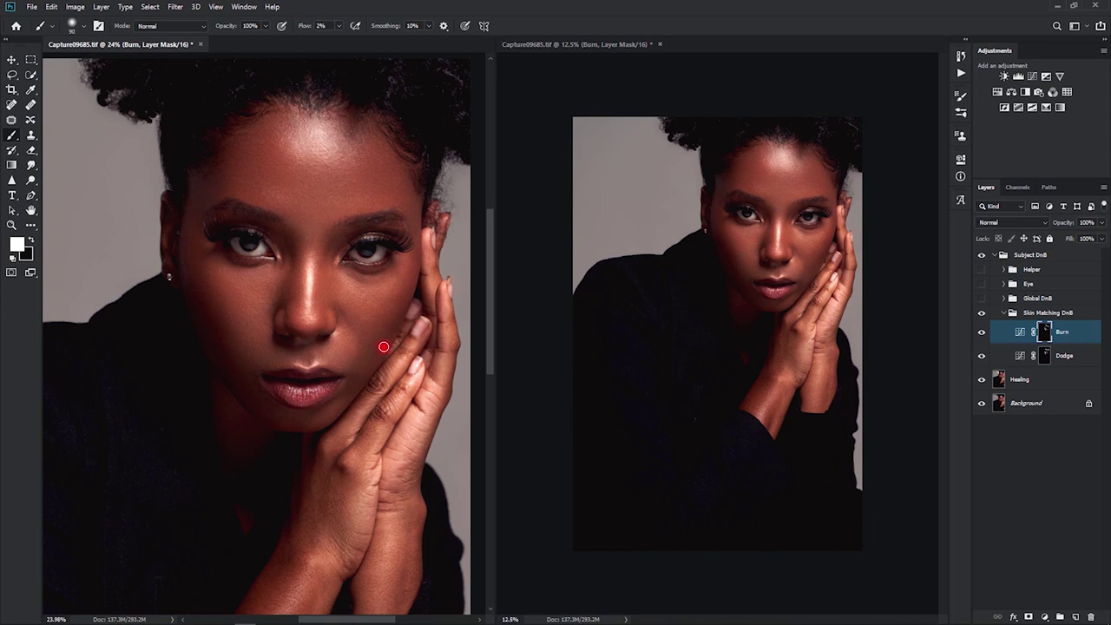
key("bracketleft")
key("bracketleft")
left_click(807, 291)
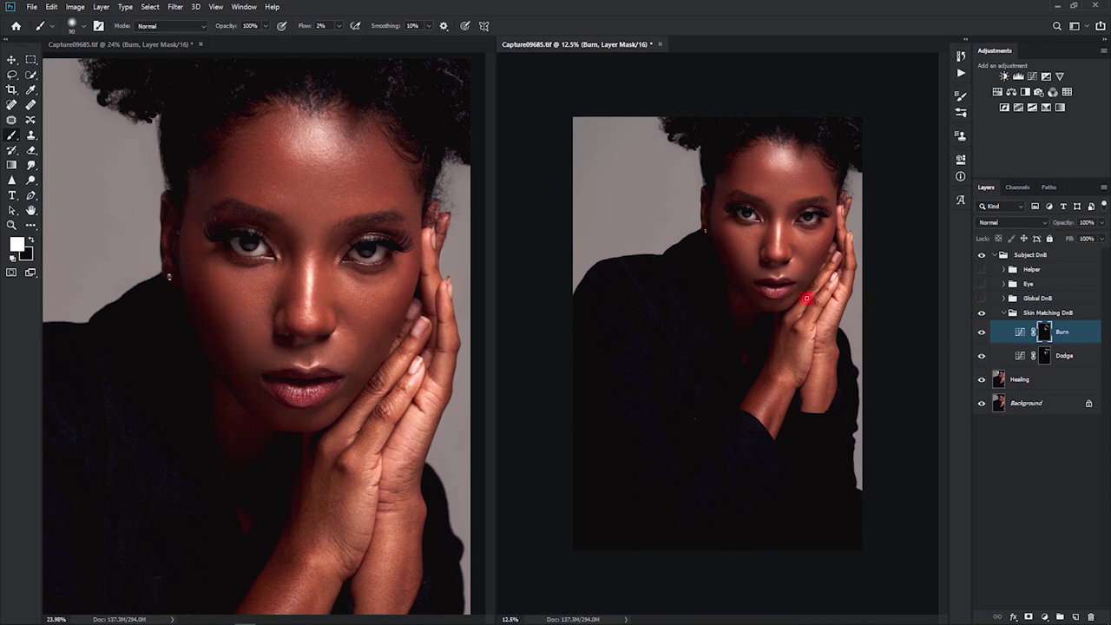
Dodge the cheek beside the fingertips on the Dodge mask in the full-portrait window, and toggle the Skin Matching DnB group to compare.
left_click(1046, 355)
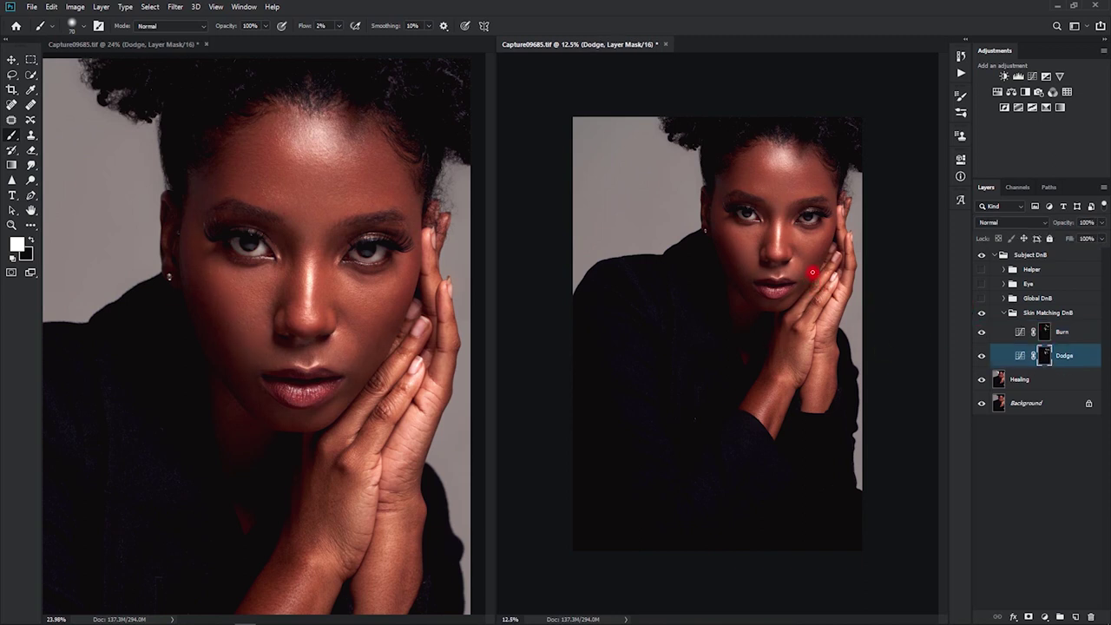
left_click_drag(810, 262, 809, 268)
key("]")
key("]")
key("]")
key("]")
key("]")
key("]")
left_click(982, 313)
left_click(983, 315)
Burn the cheek between the mouth and the fingers on the Burn mask in the full-portrait window, comparing with the Skin Matching DnB group hidden.
left_click(1044, 333)
left_click(982, 315)
left_click(983, 315)
key("[")
key("[")
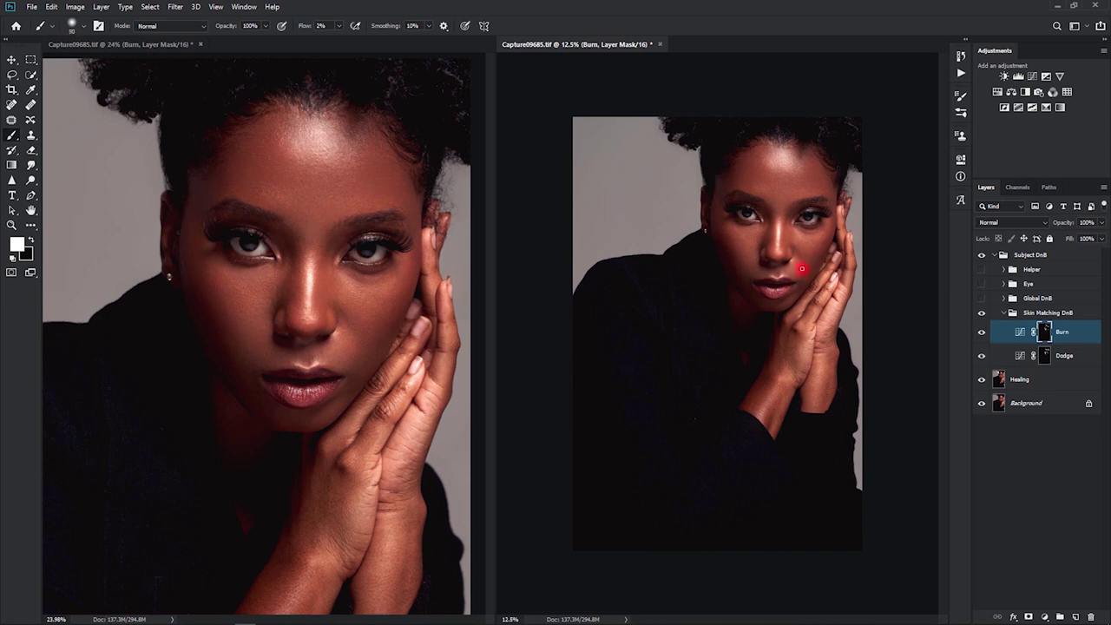
key("]")
mouse_move(797, 285)
left_mouse_down()
mouse_move(811, 256)
mouse_move(813, 279)
mouse_move(815, 250)
left_mouse_up()
Show the Helper group and burn the cheek from the outer eye corner down along the fingers on the Burn mask.
left_click(982, 269)
left_click(397, 377)
left_click_drag(396, 377, 401, 330)
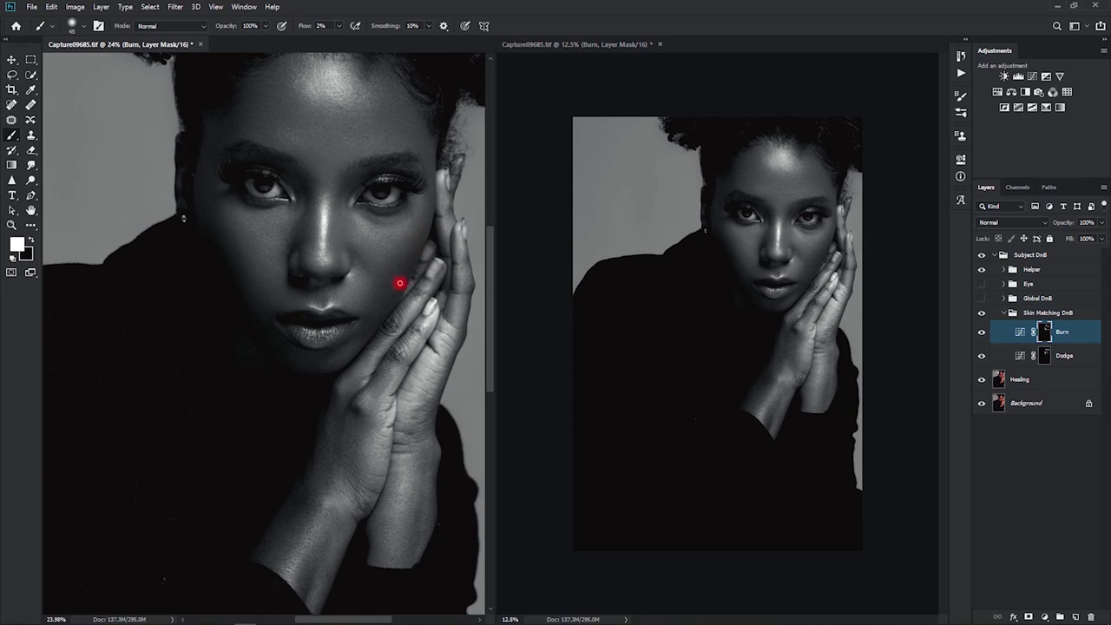
key("bracketright")
key("bracketleft")
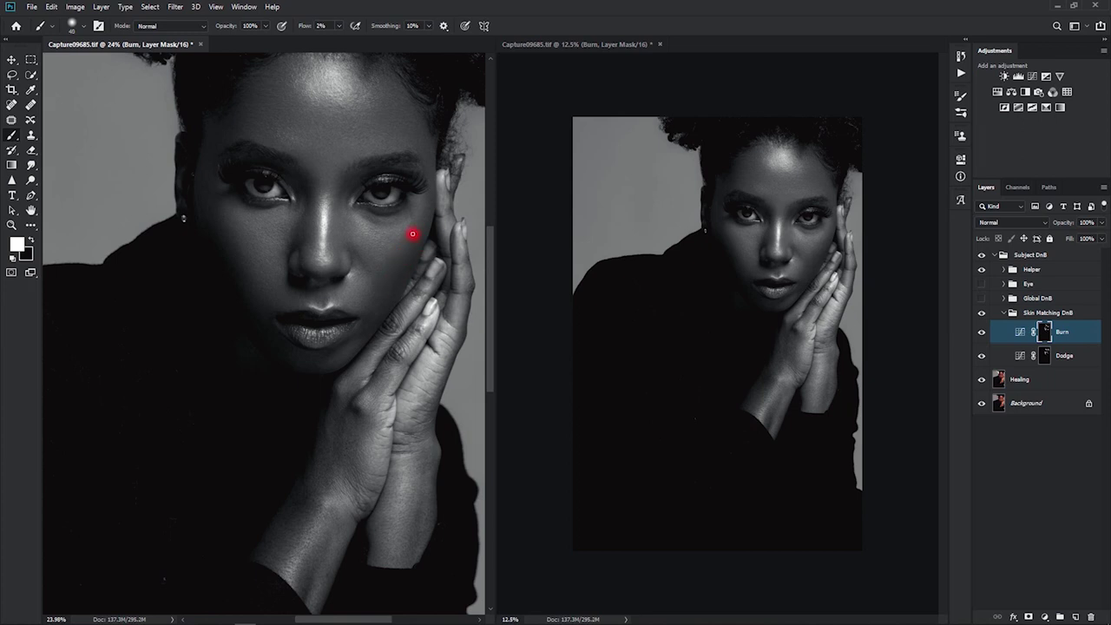
mouse_move(410, 231)
left_mouse_down()
mouse_move(376, 312)
mouse_move(402, 269)
mouse_move(398, 298)
mouse_move(398, 266)
mouse_move(382, 316)
mouse_move(379, 302)
mouse_move(365, 312)
mouse_move(388, 278)
mouse_move(370, 311)
mouse_move(393, 279)
left_mouse_up()
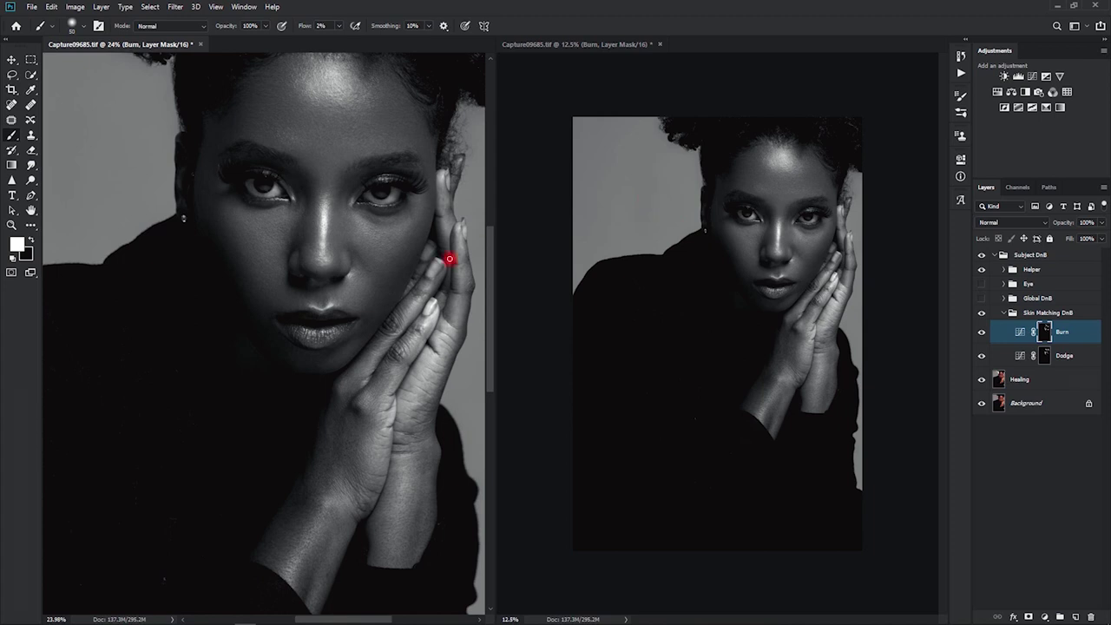
key("bracketleft")
mouse_move(379, 308)
left_mouse_down()
mouse_move(393, 260)
mouse_move(387, 290)
mouse_move(408, 241)
mouse_move(398, 271)
mouse_move(418, 245)
mouse_move(377, 312)
left_mouse_up()
key("bracketright")
key("bracketright")
Dodge the cheek between the mouth, the outer eye and the fingertips on the Dodge mask in the black-and-white Helper view.
left_click(1042, 357)
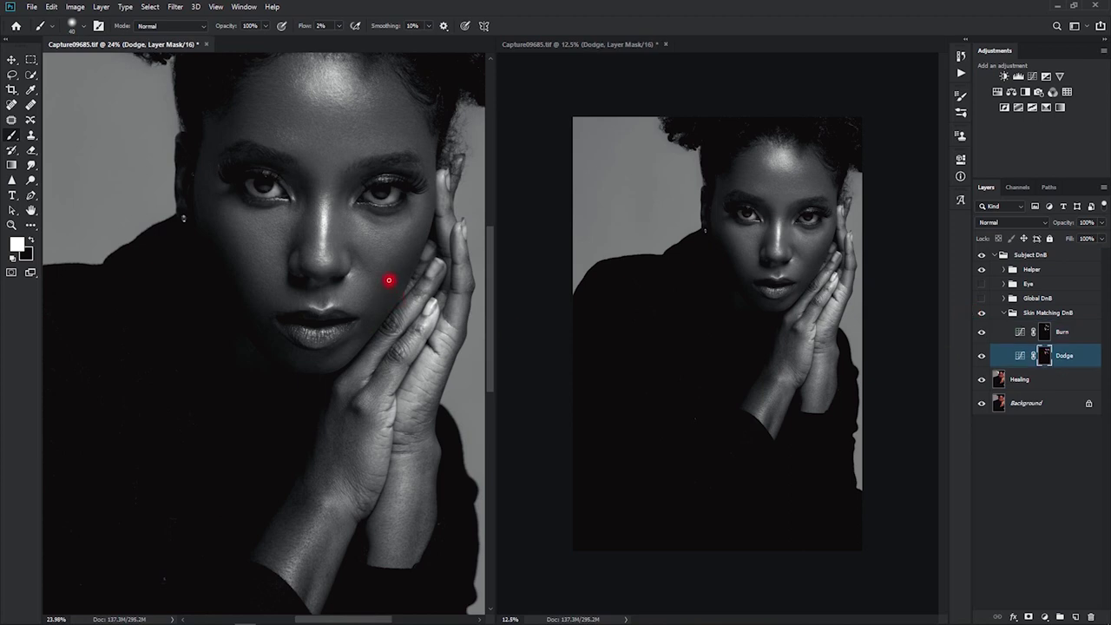
mouse_move(382, 286)
left_mouse_down()
mouse_move(412, 268)
mouse_move(396, 276)
left_mouse_up()
mouse_move(413, 225)
left_mouse_down()
mouse_move(365, 334)
mouse_move(413, 269)
left_mouse_up()
mouse_move(415, 269)
left_mouse_down()
mouse_move(394, 278)
mouse_move(411, 271)
left_mouse_up()
key("bracketright")
left_click_drag(427, 224, 423, 298)
Toggle the Skin Matching DnB group to compare the retouch in black and white, and again in color with the Helper group hidden.
left_click(981, 313)
left_click(981, 313)
left_click(981, 313)
left_click(981, 313)
left_click(981, 270)
left_click(981, 315)
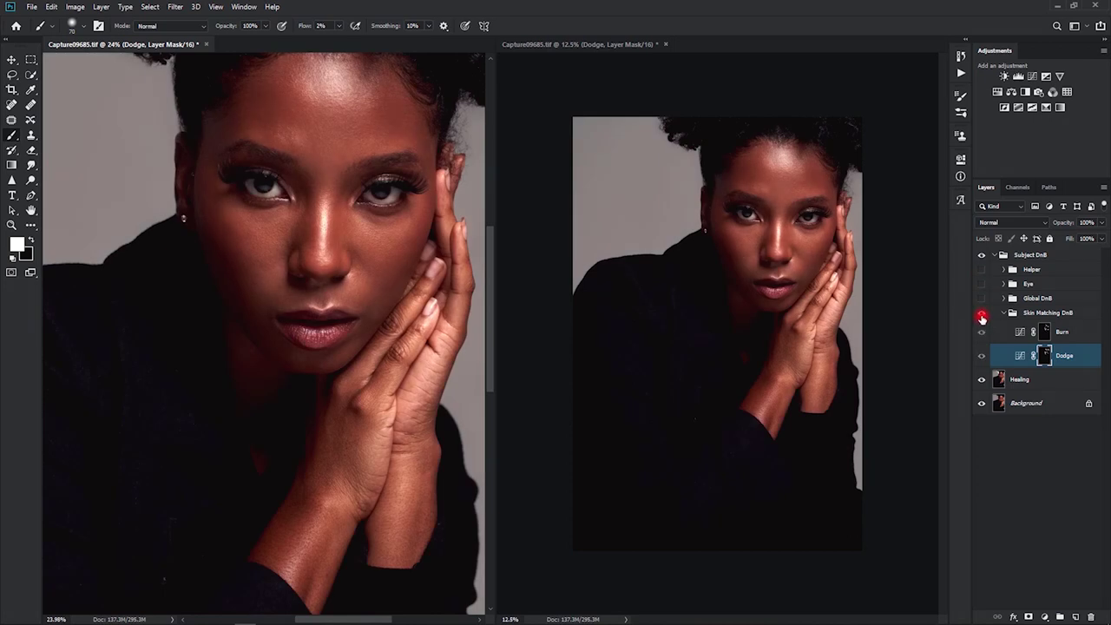
left_click(981, 314)
Dodge the cheek between the eye and the mouth corner on the Dodge mask, working across the full-portrait and close-up windows.
left_click(808, 252)
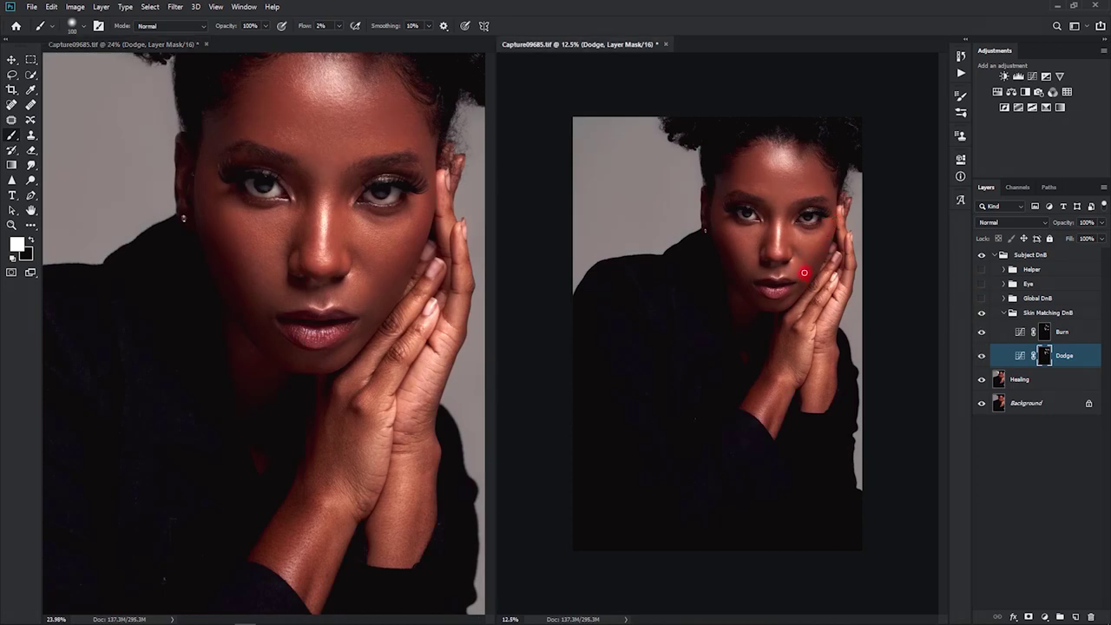
left_click(365, 287)
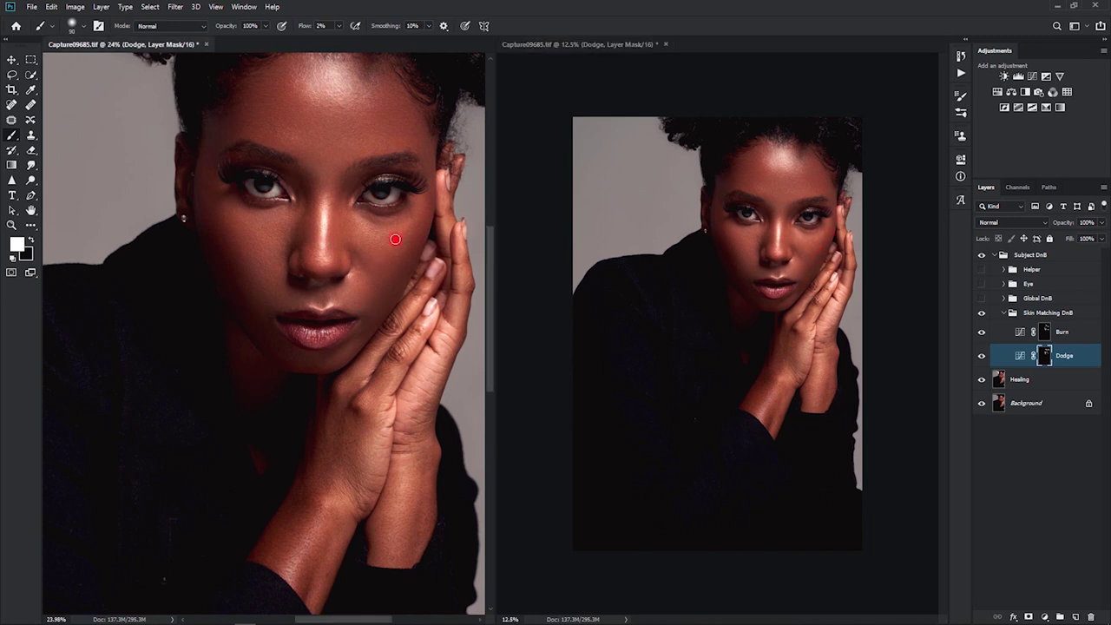
scroll(367, 296, "up", 3)
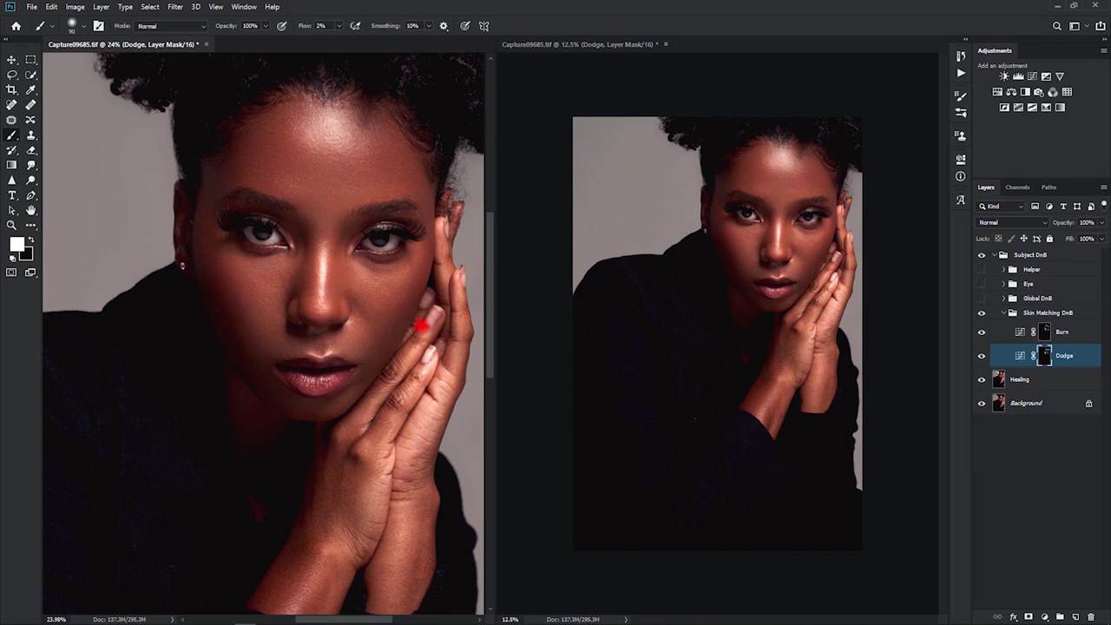
Compare the Skin Matching DnB group in the Helper view, and burn the cheek below the eye on the Burn mask.
left_click(981, 270)
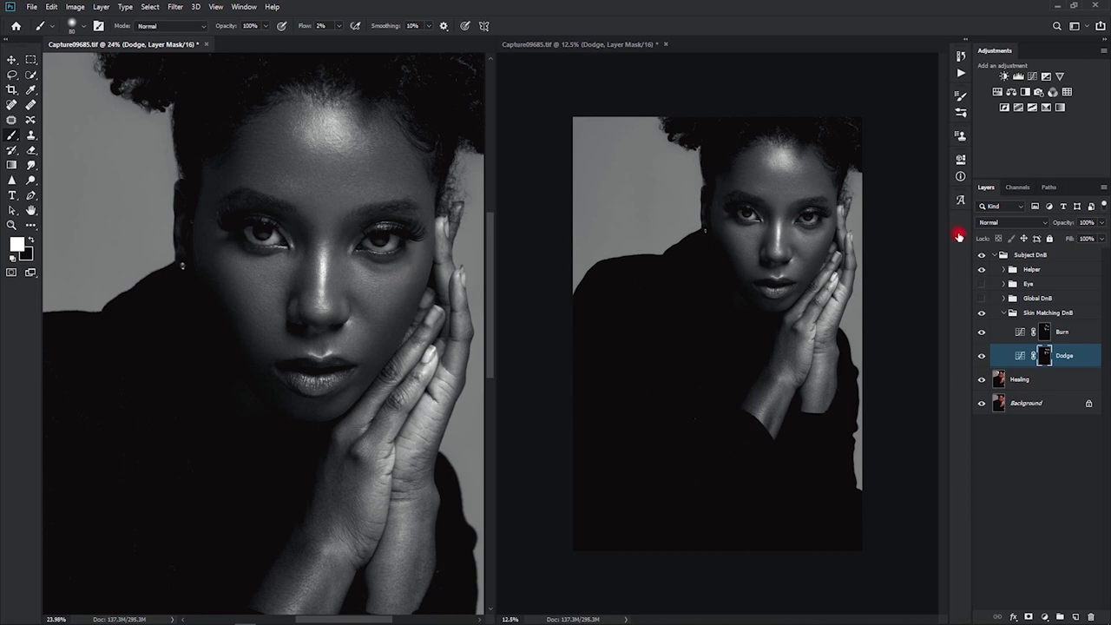
left_click(982, 313)
left_click(982, 312)
key("alt+bracketright")
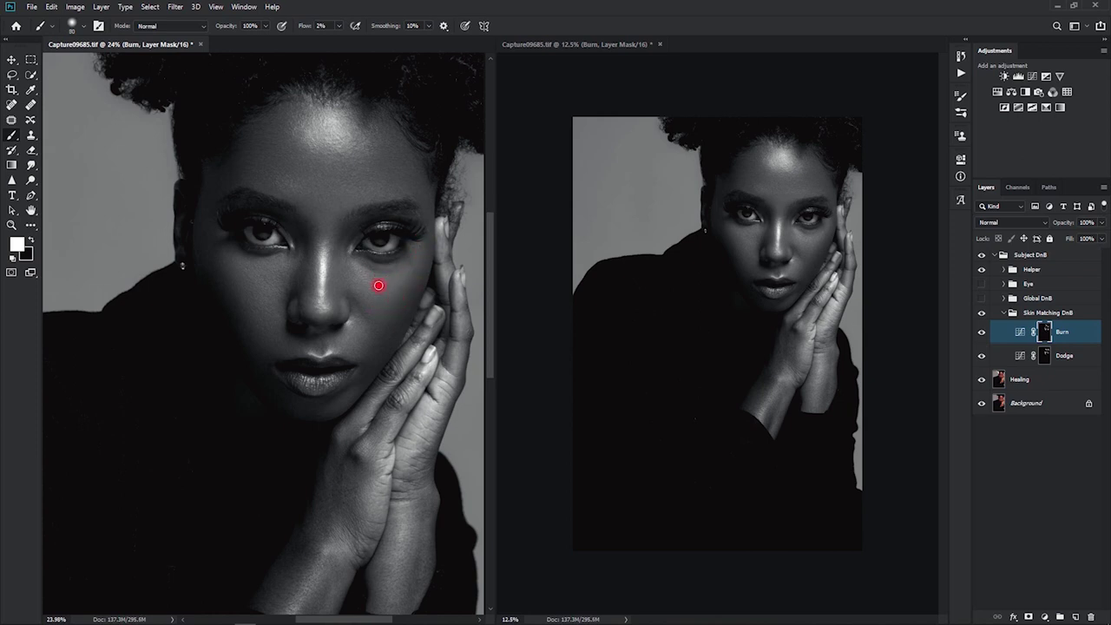
left_click(981, 270)
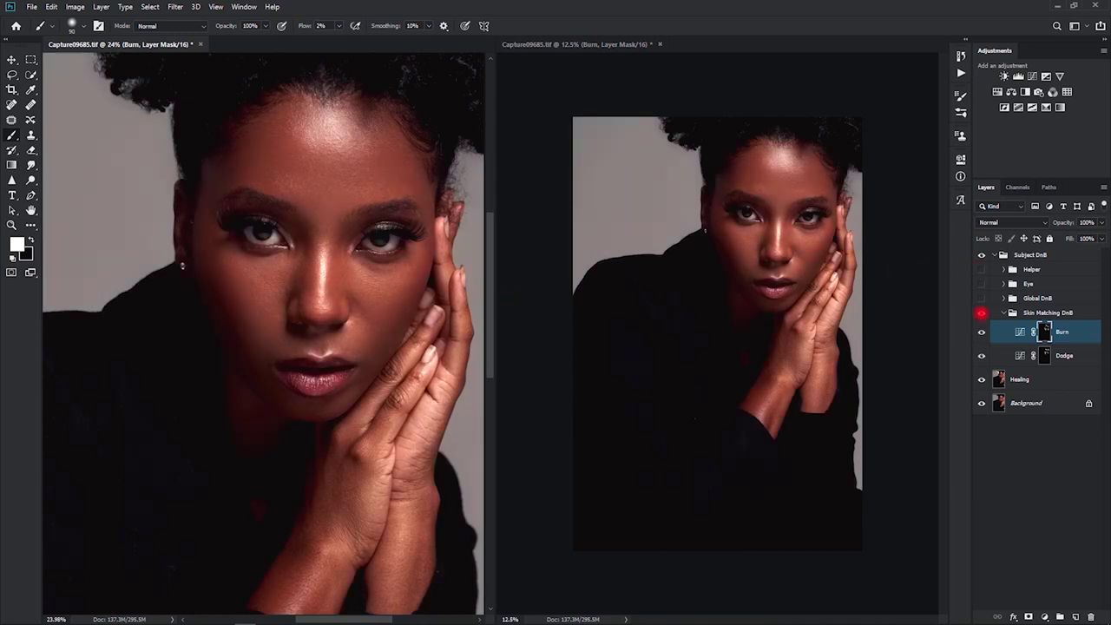
Dodge the skin directly beneath the eye nearest the hand on the Dodge mask.
left_click(977, 356)
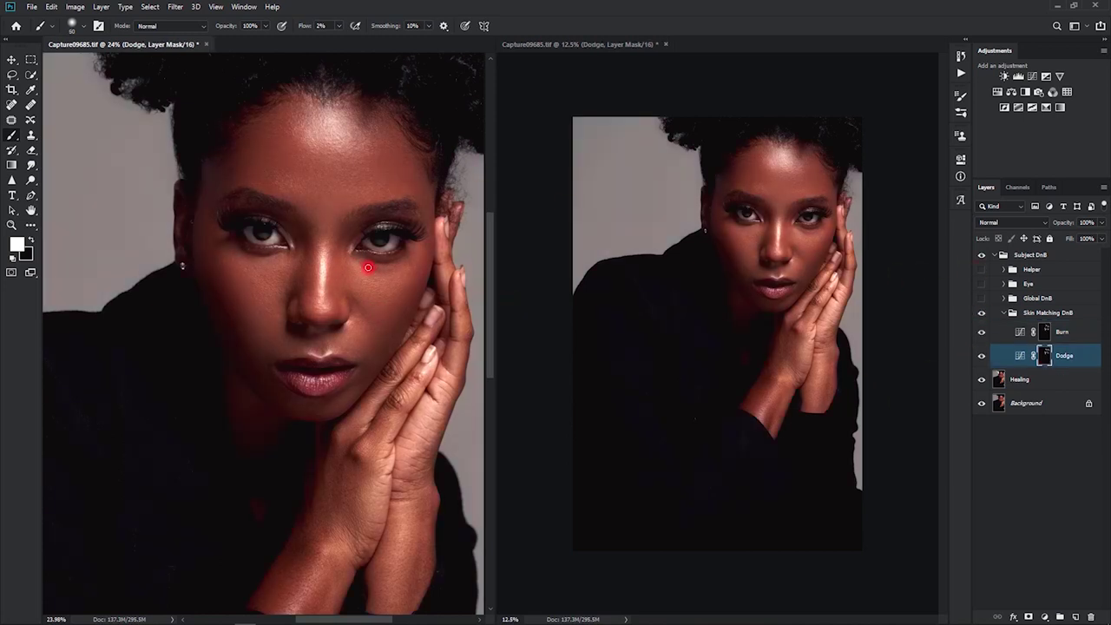
mouse_move(368, 268)
left_mouse_down()
mouse_move(403, 267)
mouse_move(373, 255)
mouse_move(379, 275)
mouse_move(367, 266)
mouse_move(387, 272)
mouse_move(366, 267)
mouse_move(390, 273)
mouse_move(359, 310)
mouse_move(354, 271)
mouse_move(396, 282)
mouse_move(376, 271)
mouse_move(404, 264)
left_mouse_up()
Burn the cheek from the outer eye corner down toward the fingers on the Burn mask, adjusting the brush size.
left_click(1063, 332)
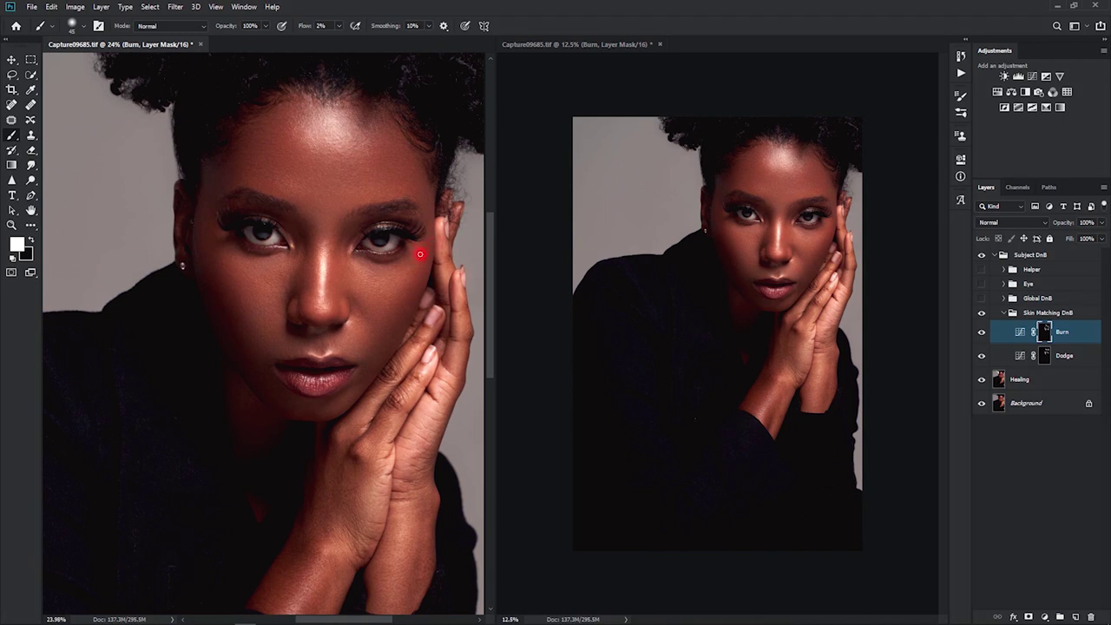
left_click_drag(421, 254, 390, 337)
key("[")
key("[")
key("[")
key("]")
mouse_move(390, 271)
left_mouse_down()
mouse_move(420, 263)
mouse_move(391, 279)
mouse_move(392, 267)
mouse_move(412, 270)
mouse_move(357, 258)
mouse_move(529, 273)
mouse_move(546, 304)
mouse_move(333, 240)
mouse_move(383, 267)
mouse_move(356, 248)
mouse_move(367, 248)
mouse_move(397, 288)
mouse_move(295, 258)
mouse_move(295, 316)
left_mouse_up()
Dodge the side of the nostril and the neighboring cheek below the eye on the Dodge mask in a close-up view.
left_click(1044, 356)
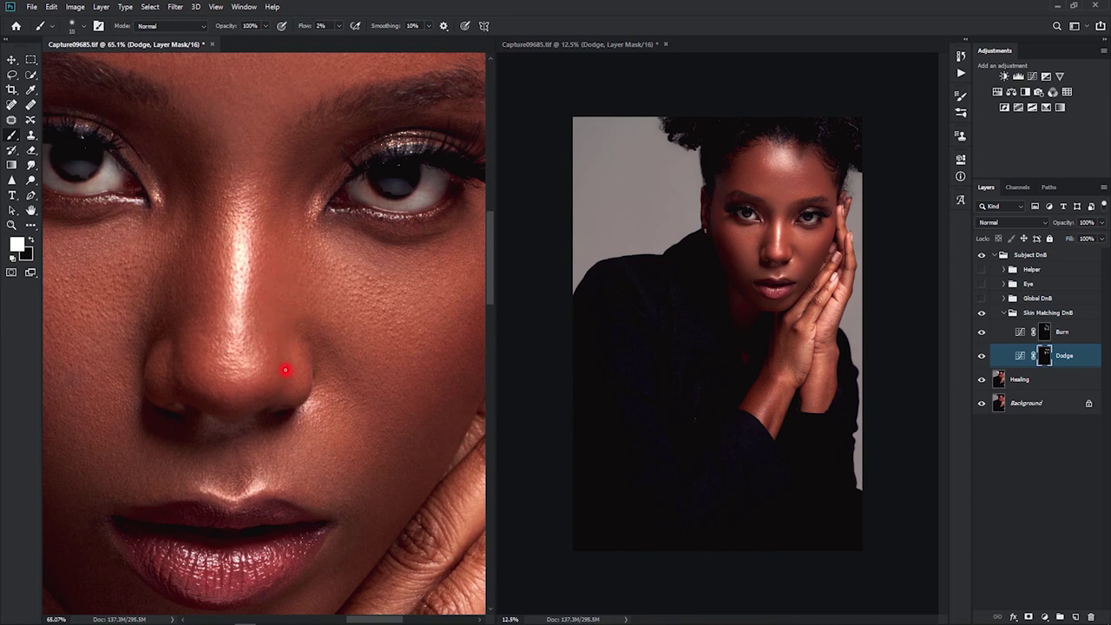
left_click_drag(282, 353, 278, 348)
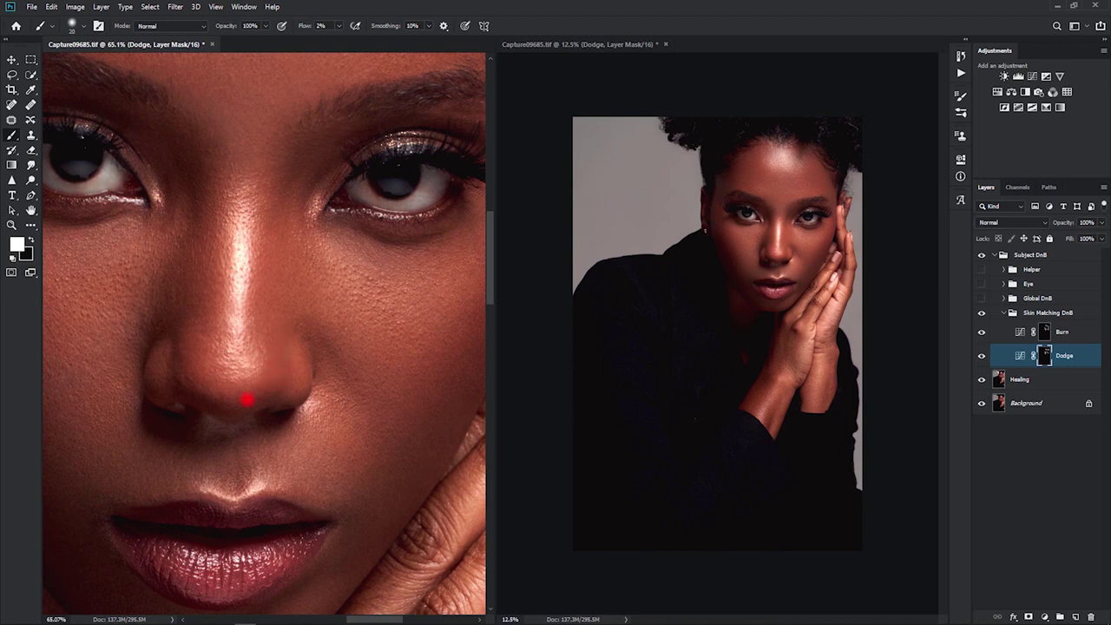
mouse_move(346, 256)
left_mouse_down()
mouse_move(261, 294)
mouse_move(321, 294)
mouse_move(328, 232)
mouse_move(323, 286)
mouse_move(318, 274)
mouse_move(347, 303)
left_mouse_up()
Burn the under-eye skin and upper cheek beside the nose on the Burn mask with a progressively smaller brush.
left_click(1044, 330)
mouse_move(323, 258)
left_mouse_down()
mouse_move(353, 209)
mouse_move(342, 211)
mouse_move(395, 210)
mouse_move(389, 201)
mouse_move(375, 222)
mouse_move(390, 221)
mouse_move(372, 277)
left_mouse_up()
key("bracketleft")
key("bracketleft")
key("bracketleft")
mouse_move(360, 232)
left_mouse_down()
mouse_move(383, 249)
mouse_move(345, 243)
mouse_move(346, 227)
mouse_move(313, 240)
mouse_move(342, 227)
mouse_move(365, 237)
mouse_move(339, 247)
mouse_move(352, 245)
mouse_move(330, 237)
mouse_move(347, 229)
mouse_move(326, 237)
mouse_move(356, 247)
mouse_move(392, 239)
mouse_move(352, 343)
mouse_move(379, 276)
mouse_move(364, 242)
mouse_move(345, 234)
mouse_move(364, 256)
mouse_move(311, 241)
mouse_move(216, 257)
mouse_move(186, 288)
mouse_move(181, 312)
mouse_move(176, 301)
mouse_move(159, 320)
mouse_move(206, 271)
mouse_move(162, 315)
mouse_move(190, 281)
mouse_move(169, 310)
mouse_move(246, 260)
mouse_move(408, 253)
left_mouse_up()
Burn the skin between the inner eye corner and the eyebrow on the Burn mask.
left_click(1068, 356)
left_click(1045, 332)
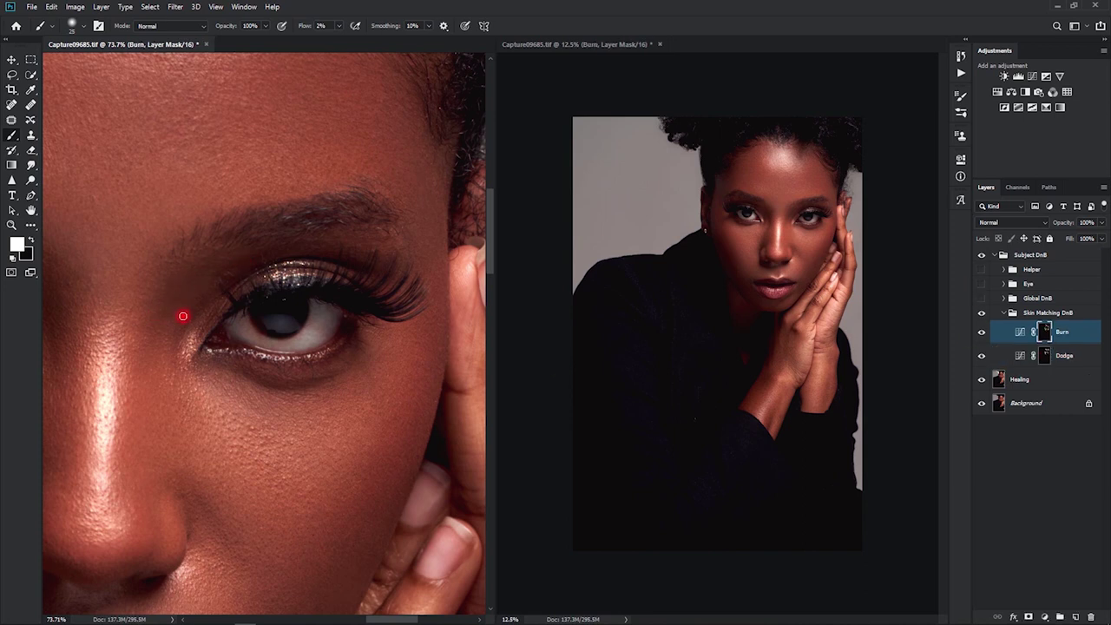
mouse_move(175, 311)
left_mouse_down()
mouse_move(215, 274)
mouse_move(158, 344)
mouse_move(206, 294)
mouse_move(174, 318)
mouse_move(190, 298)
mouse_move(205, 339)
mouse_move(183, 299)
mouse_move(165, 327)
mouse_move(225, 271)
mouse_move(208, 304)
mouse_move(250, 282)
mouse_move(239, 293)
mouse_move(233, 272)
mouse_move(220, 278)
mouse_move(265, 260)
mouse_move(230, 328)
mouse_move(243, 334)
mouse_move(218, 280)
mouse_move(194, 290)
mouse_move(233, 251)
mouse_move(200, 295)
mouse_move(229, 325)
mouse_move(218, 267)
left_mouse_up()
key("]")
mouse_move(387, 331)
left_mouse_down()
mouse_move(405, 222)
mouse_move(303, 288)
mouse_move(363, 316)
mouse_move(327, 337)
mouse_move(292, 333)
mouse_move(258, 347)
mouse_move(332, 330)
mouse_move(315, 328)
mouse_move(299, 295)
mouse_move(260, 293)
mouse_move(299, 307)
left_mouse_up()
Burn the skin around the outer end of the eyebrow on the Burn mask with a small brush.
key("[")
key("[")
key("[")
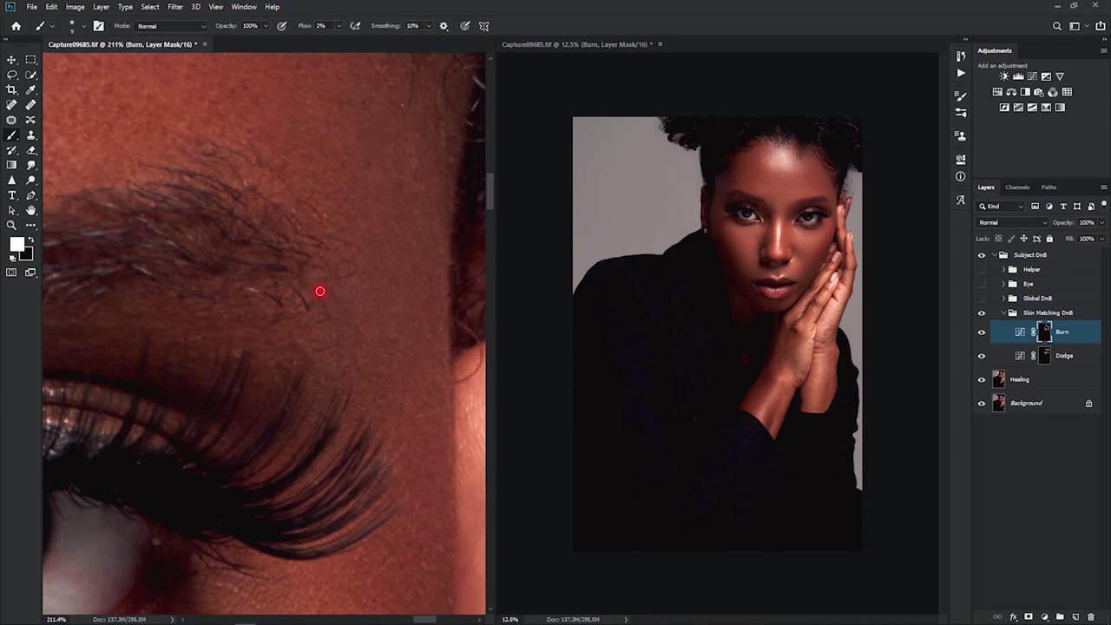
mouse_move(315, 272)
left_mouse_down()
mouse_move(308, 315)
mouse_move(277, 296)
left_mouse_up()
Even out the skin between the eyebrow's outer end, the lash tips and the temple using the Dodge and Burn masks.
left_click(1045, 357)
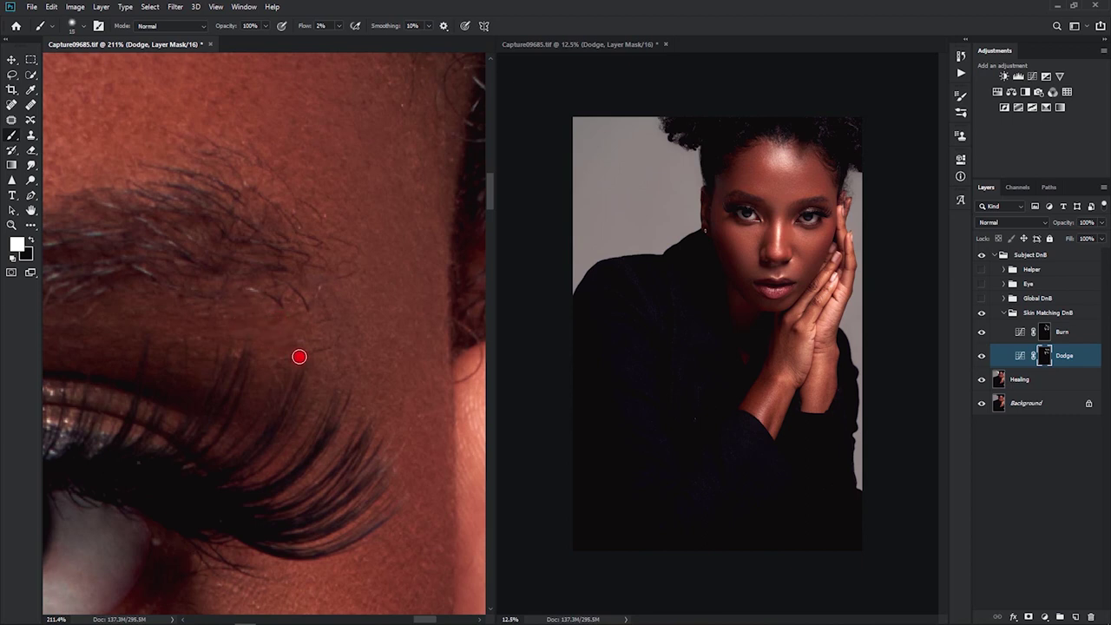
mouse_move(301, 355)
left_mouse_down()
mouse_move(334, 397)
mouse_move(351, 336)
left_mouse_up()
key("alt+bracketright")
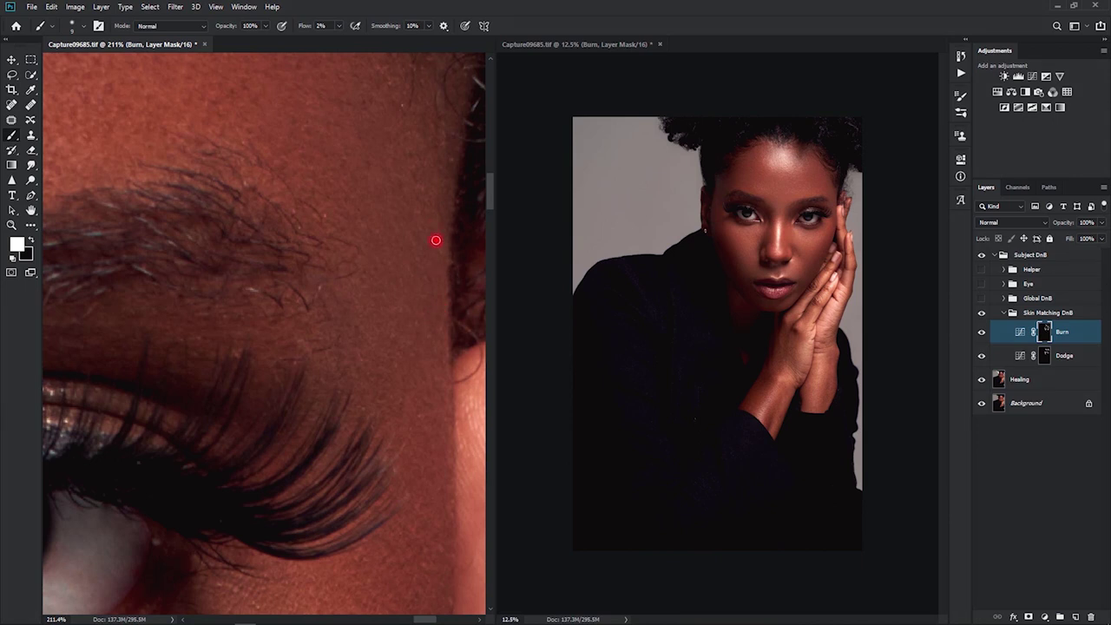
left_click(1048, 360)
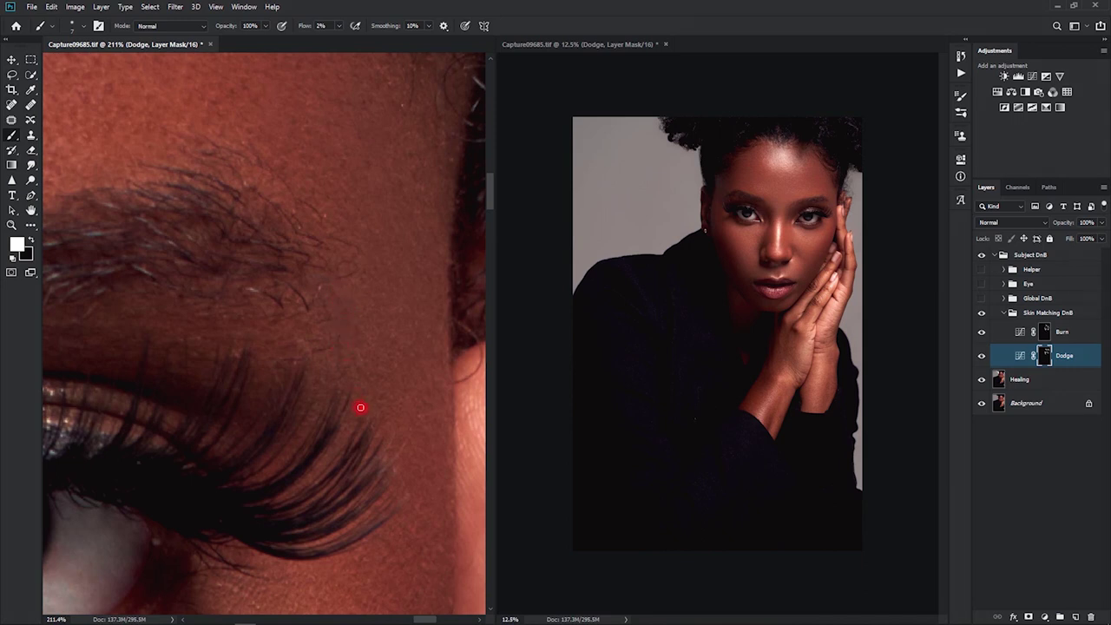
left_click_drag(403, 449, 368, 419)
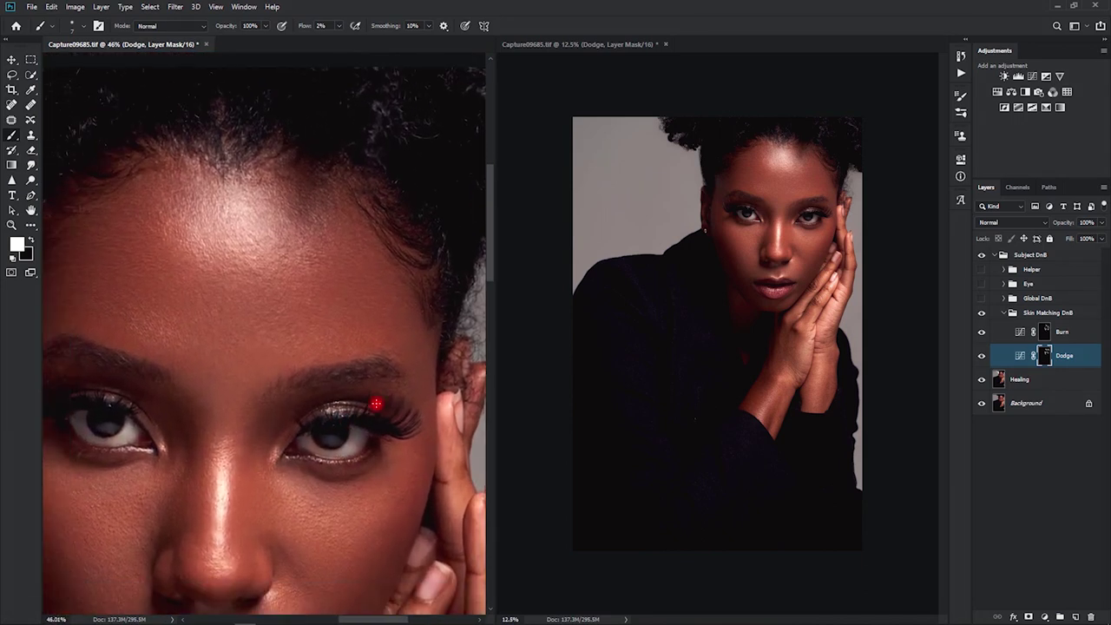
Blend the outer forehead and temple above the eyebrow using the Burn and Dodge masks.
left_click_drag(383, 376, 407, 358)
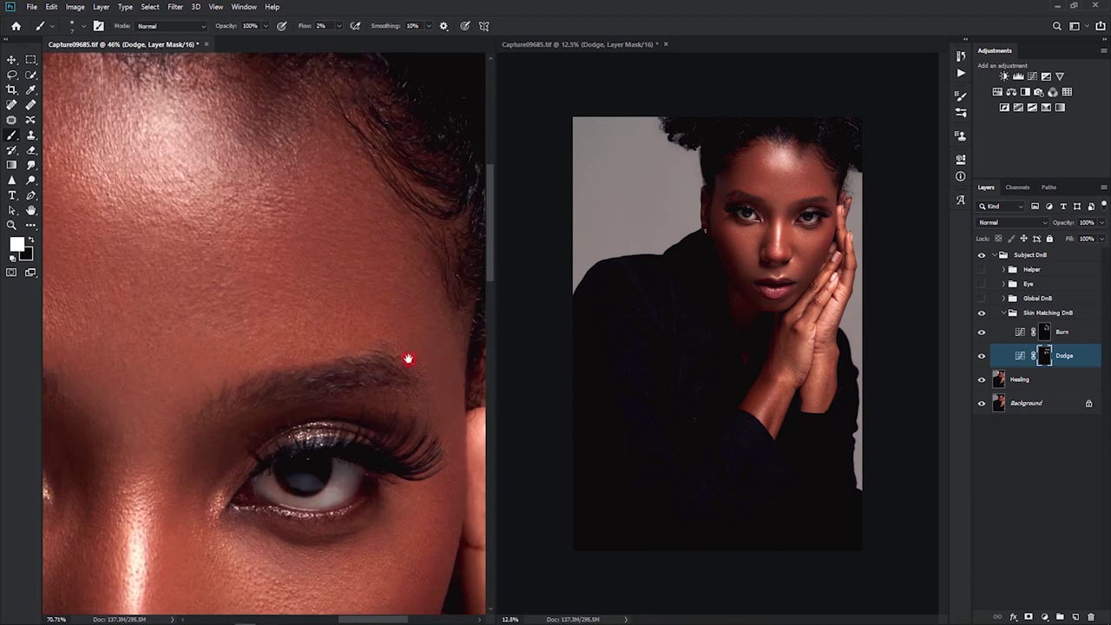
left_click(1045, 332)
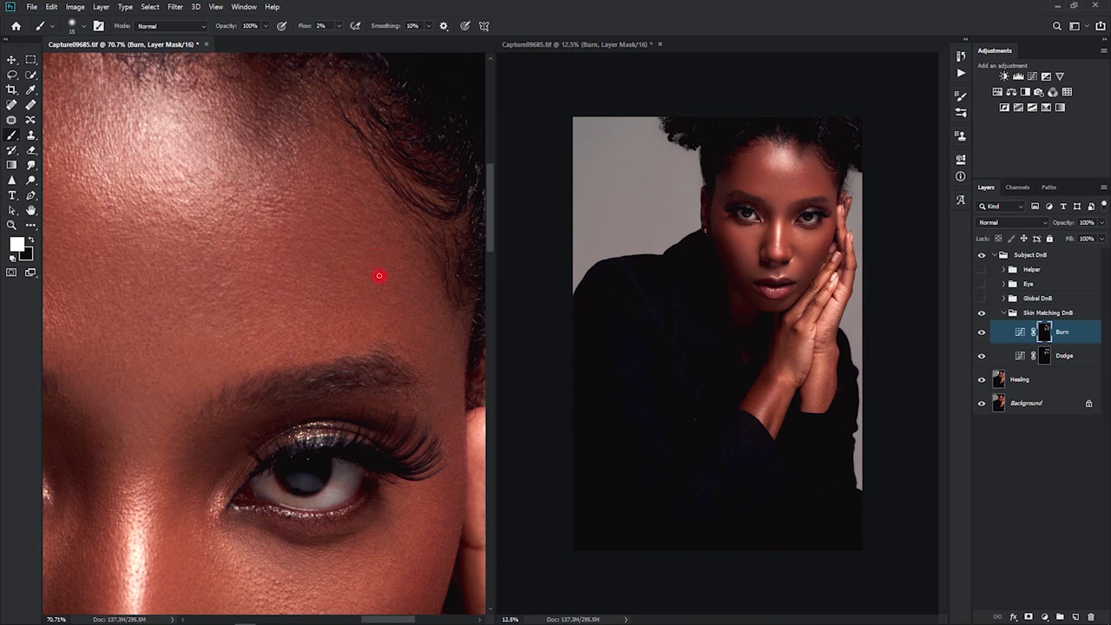
left_click(1044, 355)
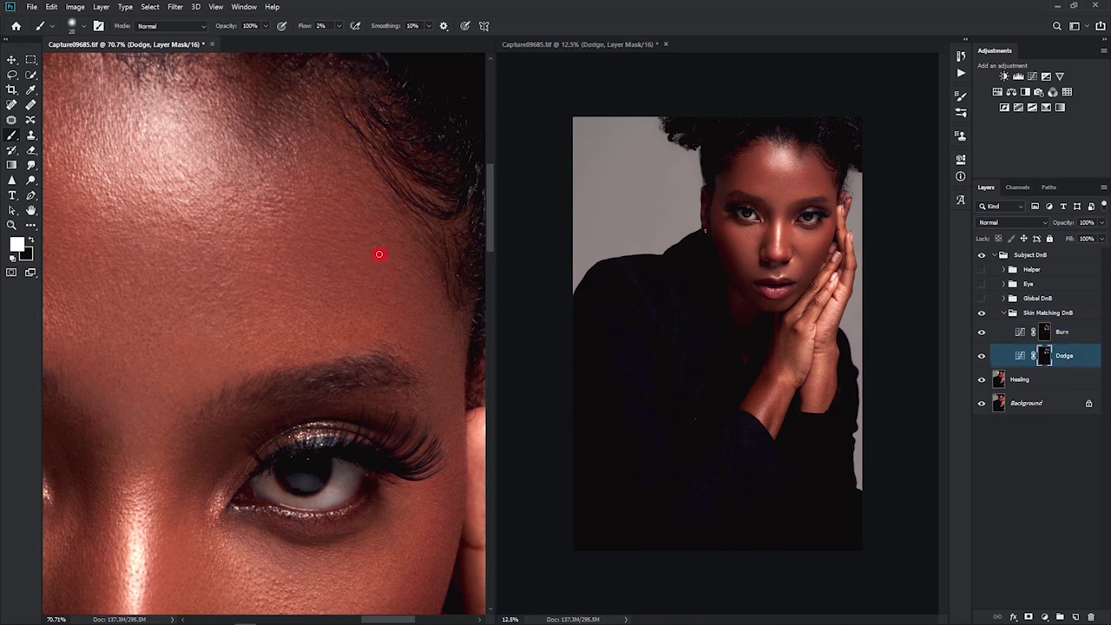
key("[")
left_click_drag(391, 341, 345, 409)
left_click_drag(379, 269, 385, 234)
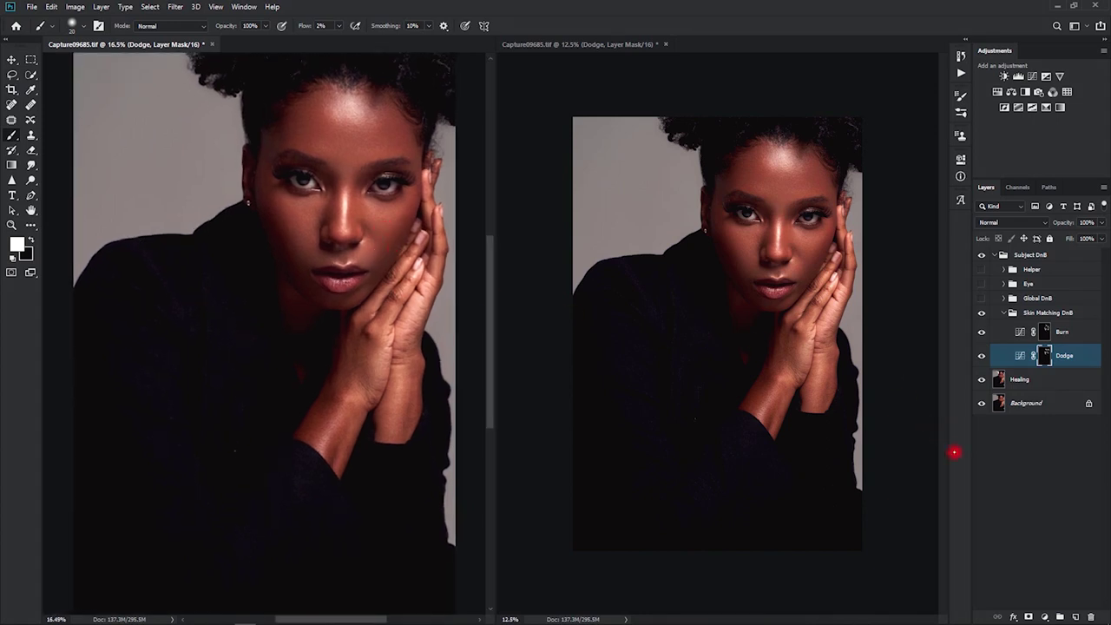
Shrink the full-portrait view and toggle the Skin Matching DnB group repeatedly to compare the face before and after.
key("ctrl+minus")
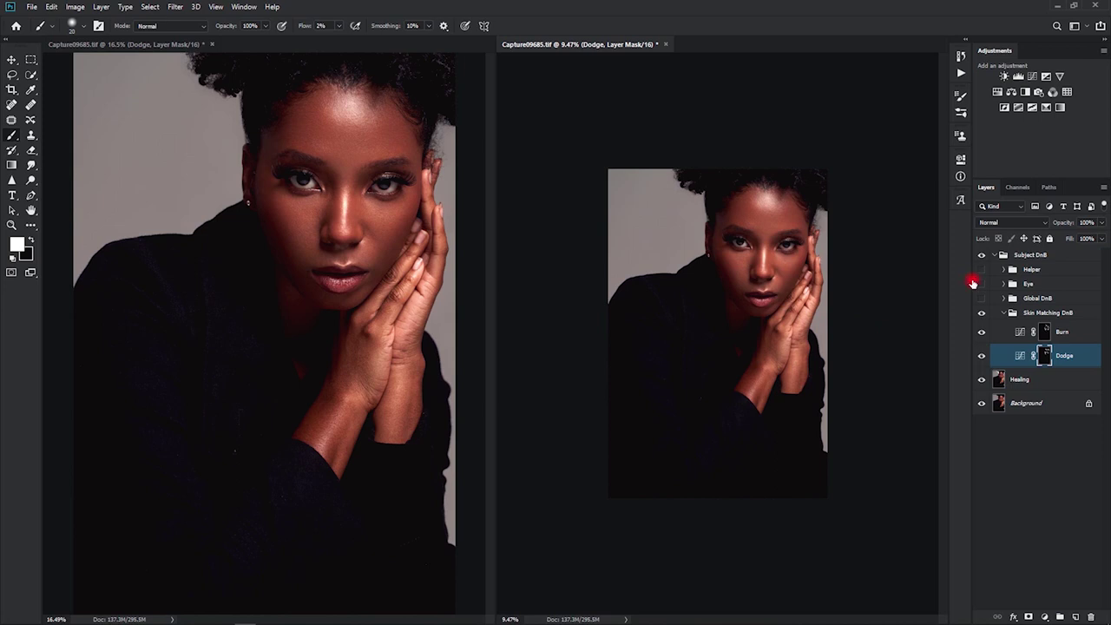
left_click(982, 312)
left_click(982, 312)
left_click(982, 312)
left_click(982, 313)
left_click(981, 313)
left_click(981, 312)
left_click(981, 312)
left_click(982, 313)
Burn the skin around the mouth corner and chin beside the hand on the Burn mask.
left_click(1046, 328)
mouse_move(351, 264)
left_mouse_down()
mouse_move(387, 273)
mouse_move(366, 297)
mouse_move(345, 295)
left_mouse_up()
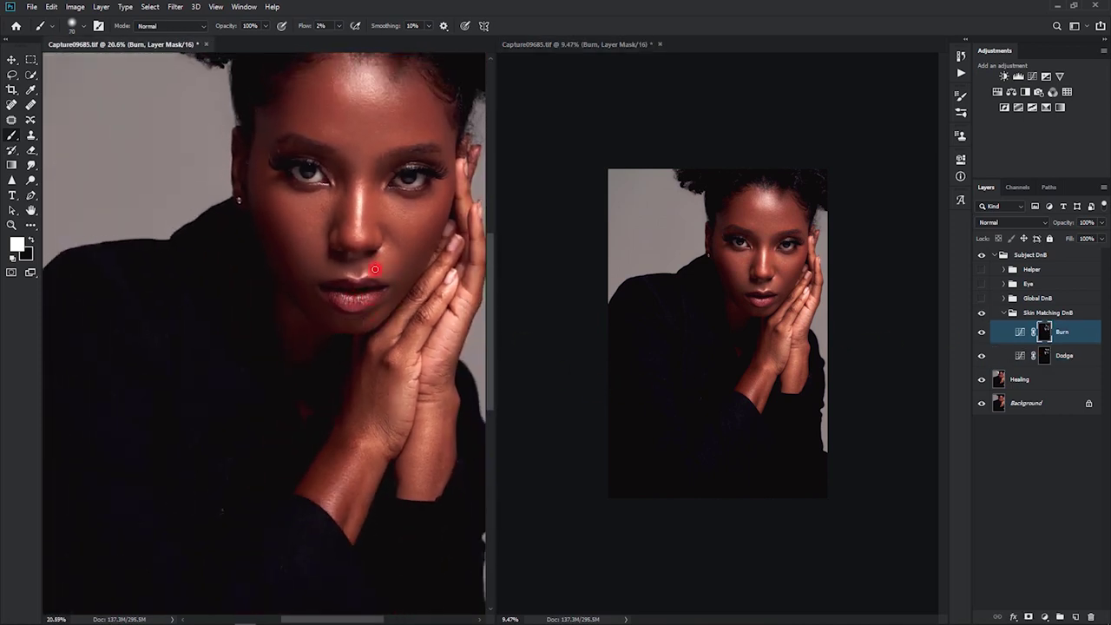
key("[")
key("bracketright")
left_click_drag(371, 320, 401, 317)
Burn the skin along the upper lip's edge out to the mouth corner on the Burn mask, varying the brush size.
key("bracketleft")
key("bracketleft")
key("bracketleft")
key("bracketleft")
key("bracketleft")
key("bracketleft")
key("bracketleft")
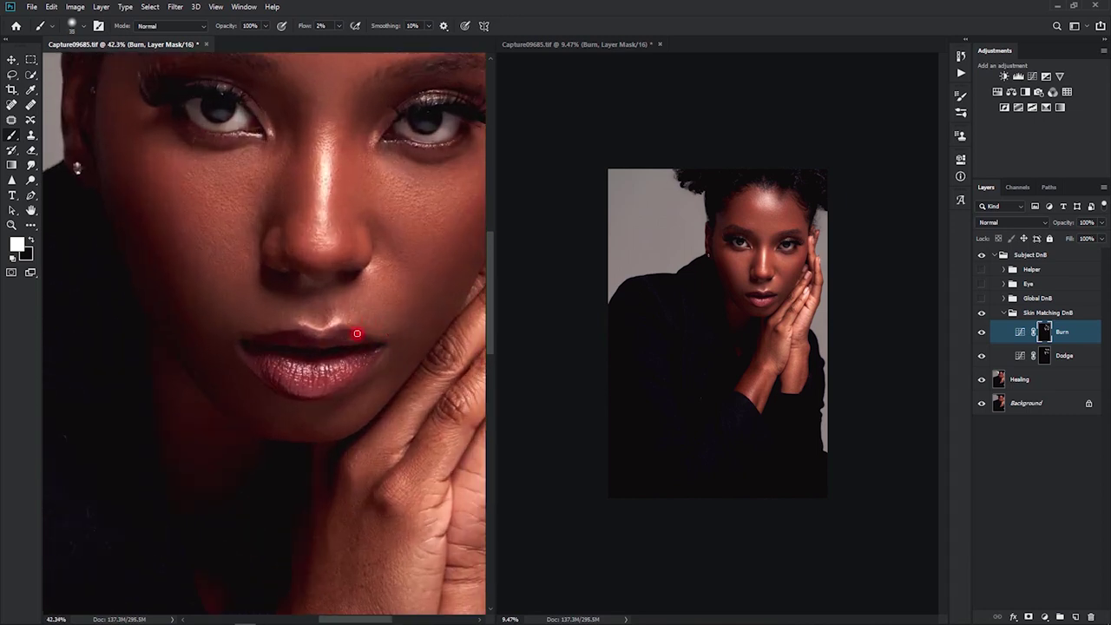
key("bracketright")
key("bracketright")
key("bracketright")
key("bracketright")
mouse_move(355, 317)
left_mouse_down()
mouse_move(368, 281)
mouse_move(378, 290)
mouse_move(370, 328)
mouse_move(365, 298)
mouse_move(377, 338)
left_mouse_up()
key("bracketright")
mouse_move(346, 315)
left_mouse_down()
mouse_move(365, 294)
mouse_move(366, 318)
mouse_move(381, 323)
mouse_move(354, 314)
mouse_move(385, 267)
mouse_move(386, 334)
left_mouse_up()
key("bracketright")
Dodge the skin from beside the nostril past the mouth corner to the fingers on the Dodge mask.
left_click(1007, 355)
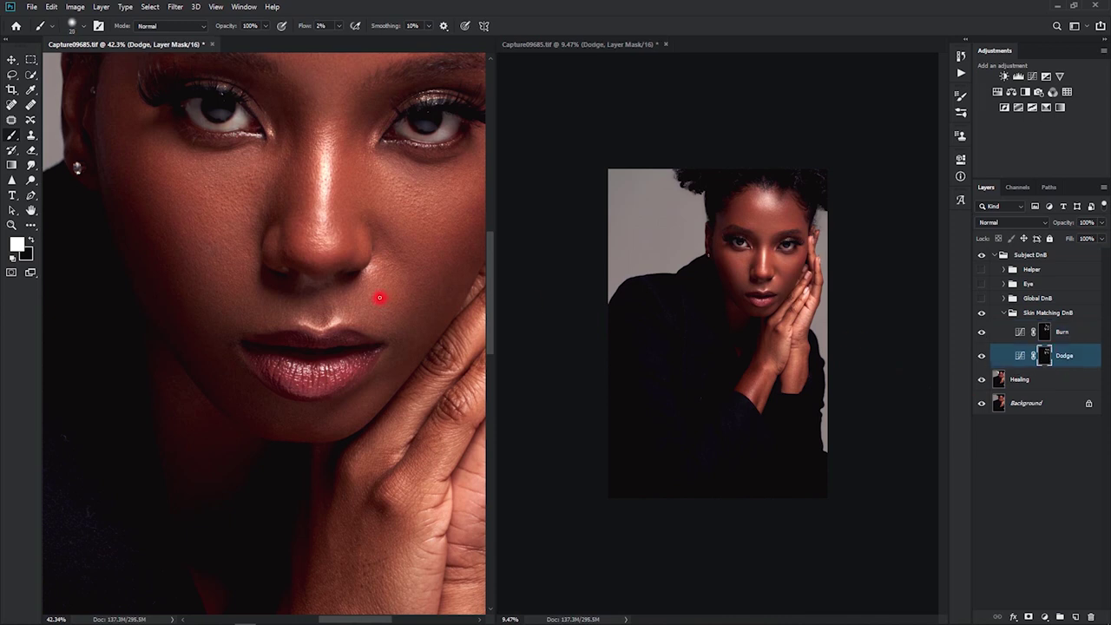
mouse_move(382, 289)
left_mouse_down()
mouse_move(375, 323)
mouse_move(388, 298)
mouse_move(408, 356)
left_mouse_up()
mouse_move(403, 336)
left_mouse_down()
mouse_move(477, 241)
mouse_move(443, 299)
mouse_move(466, 266)
mouse_move(436, 296)
mouse_move(456, 273)
mouse_move(448, 257)
mouse_move(452, 314)
mouse_move(462, 288)
mouse_move(448, 286)
mouse_move(445, 294)
mouse_move(476, 255)
mouse_move(446, 307)
left_mouse_up()
left_click_drag(421, 351, 356, 408)
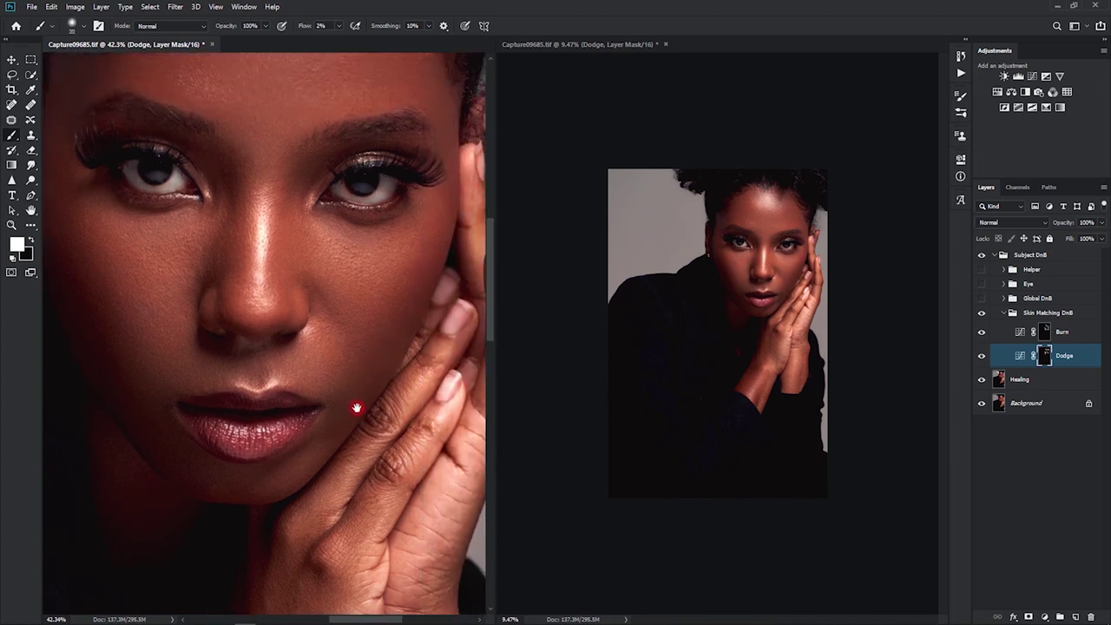
Burn the cheek edge along the fingers up toward the outer eye on the Burn mask with a larger brush.
left_click(1044, 331)
key("bracketright")
key("bracketright")
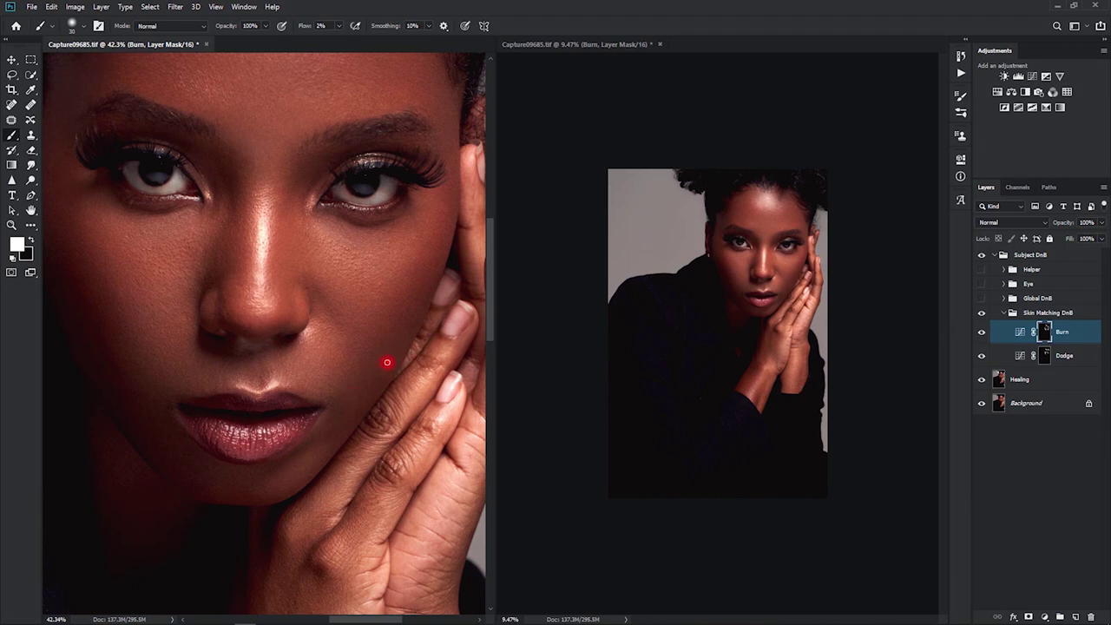
left_click_drag(379, 362, 432, 314)
left_click_drag(425, 287, 446, 244)
Dodge the lower cheek beside the fingers on the Dodge mask, checking tones with the Helper group temporarily shown.
left_click(1026, 356)
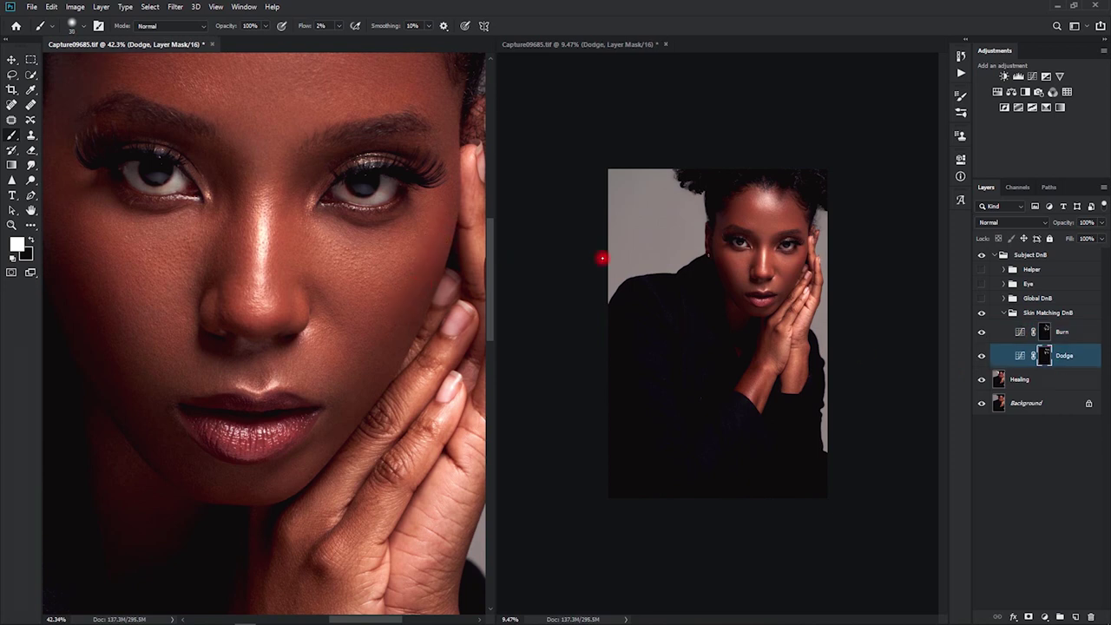
left_click(981, 269)
key("bracketleft")
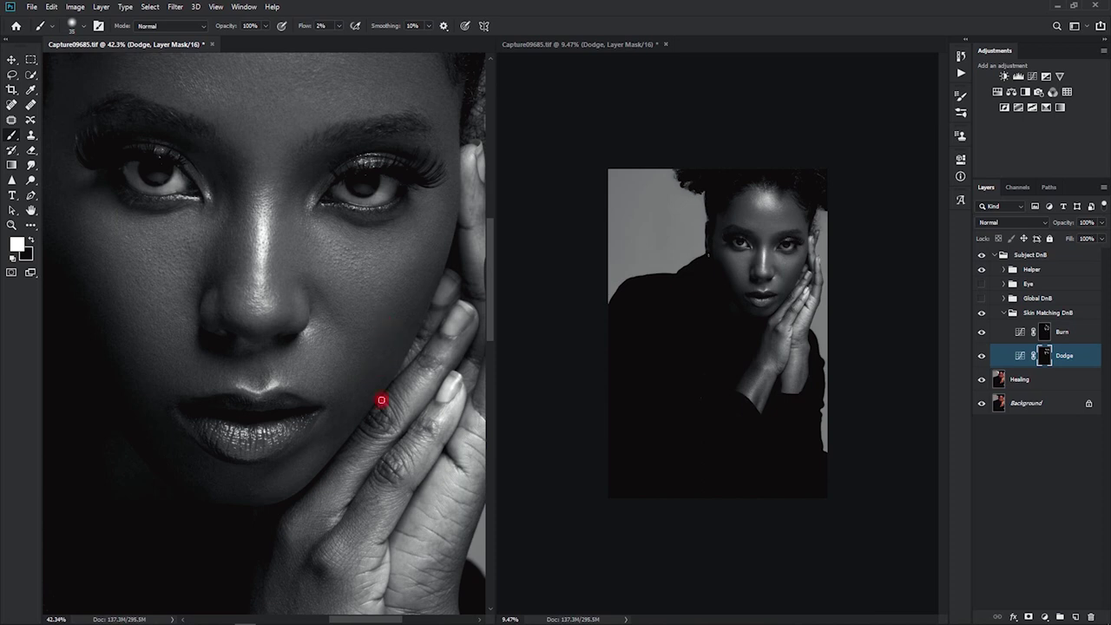
left_click(981, 270)
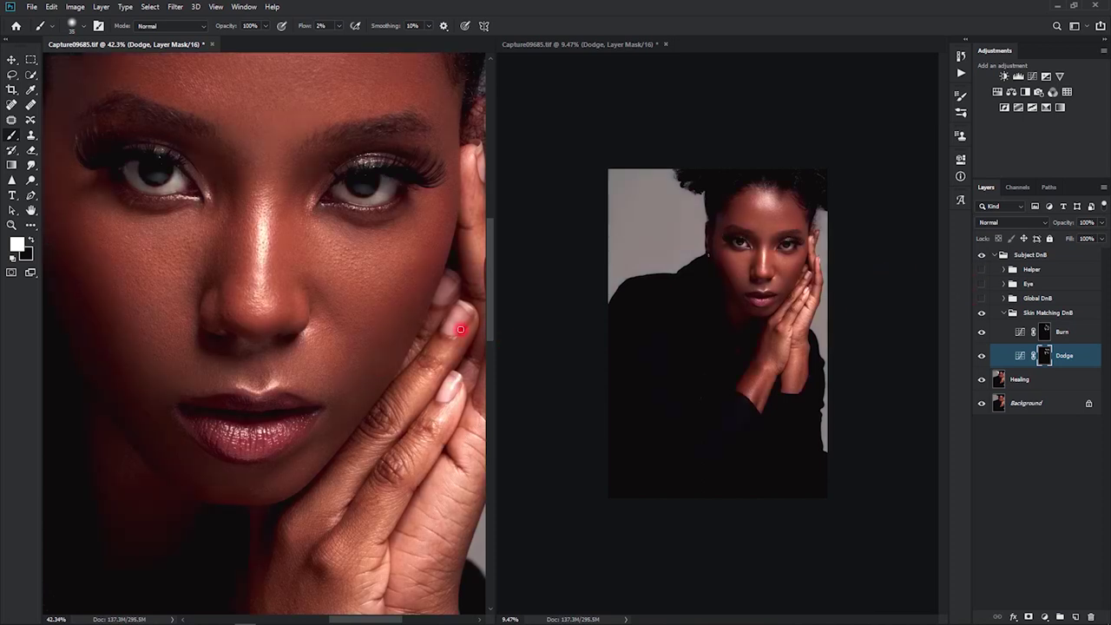
Frame the whole face in the close-up window and hide the Skin Matching DnB group to compare.
left_click_drag(375, 364, 237, 421)
left_click_drag(343, 336, 373, 341)
left_click(981, 314)
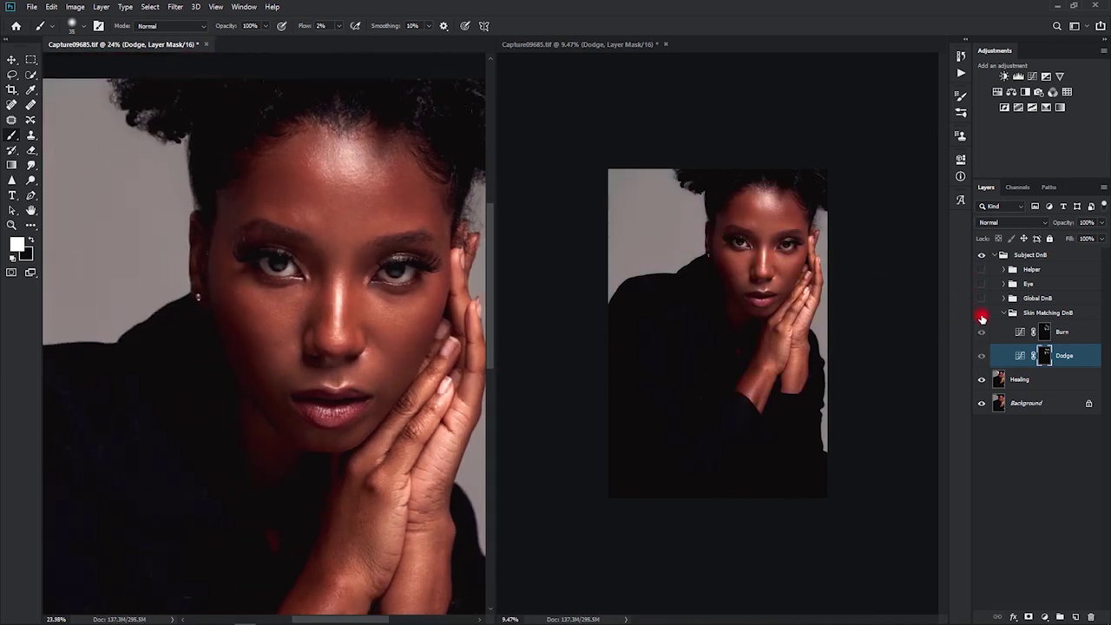
Toggle the Skin Matching DnB group off and on to compare the portrait in color before and after retouching.
left_click(982, 315)
left_click(979, 315)
left_click(980, 316)
left_click(982, 316)
left_click(984, 317)
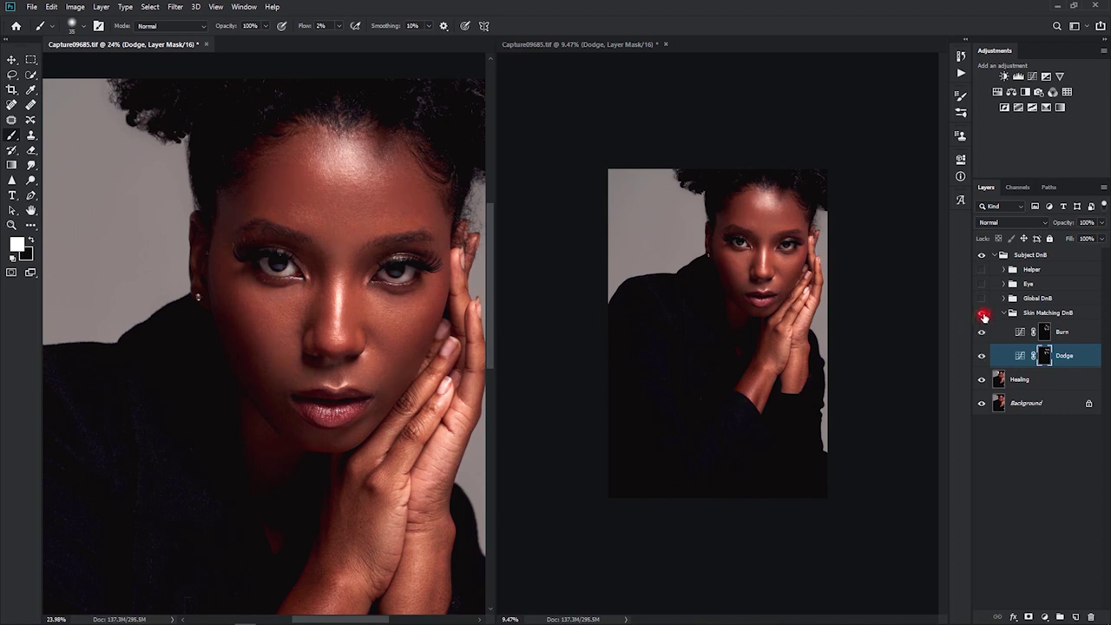
Show the Helper group and toggle the Skin Matching DnB group to compare the tones in black and white.
left_click(982, 269)
left_click(981, 312)
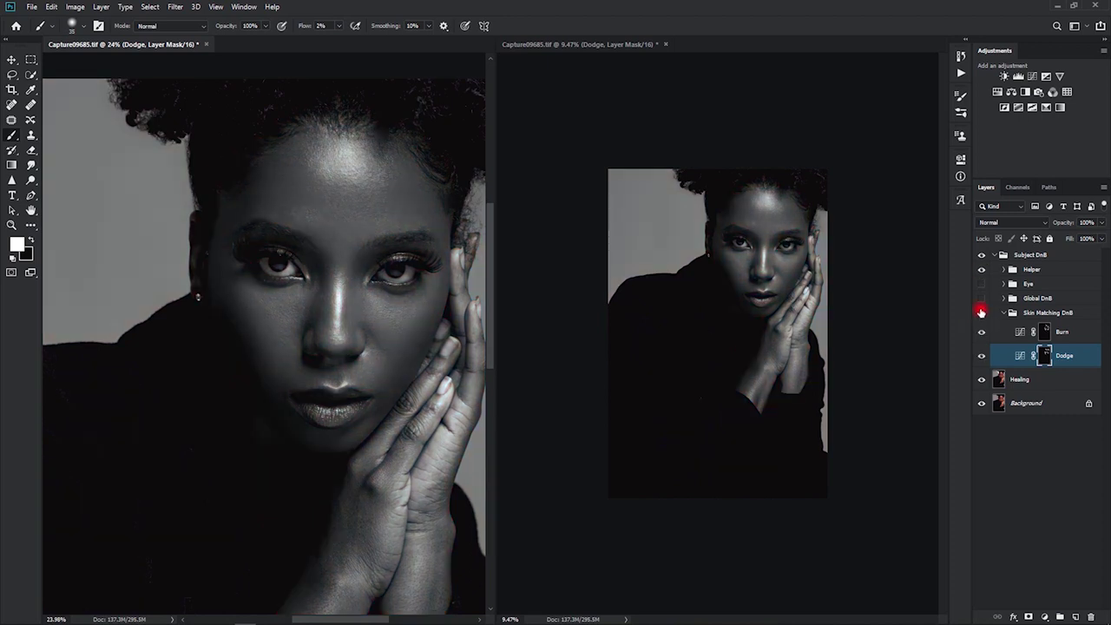
left_click(980, 313)
left_click(980, 313)
left_click(979, 313)
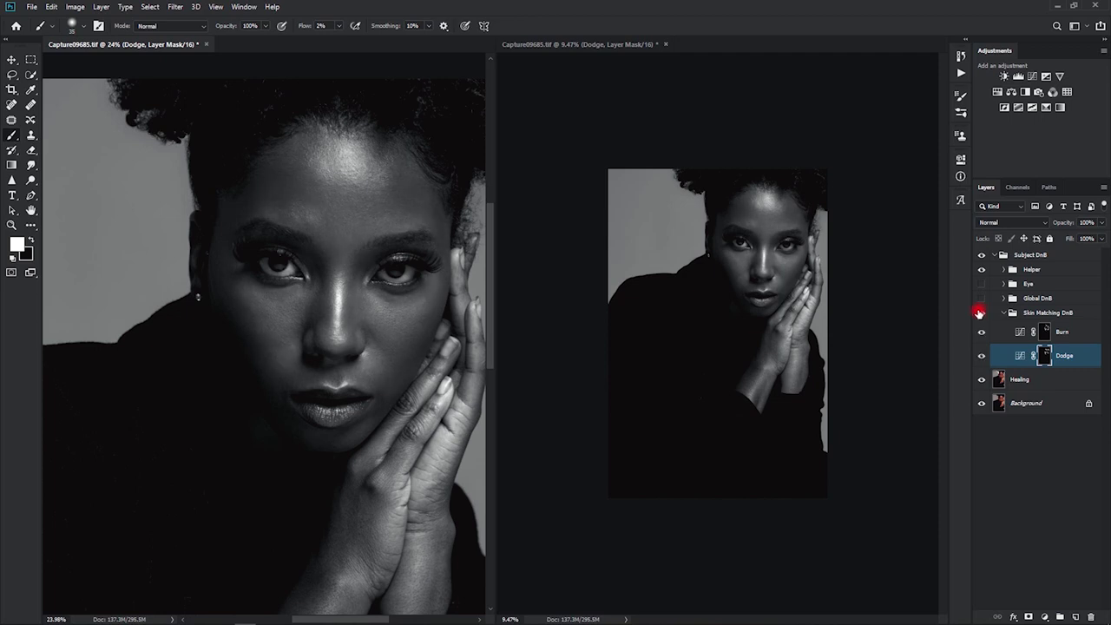
left_click(980, 313)
mouse_move(442, 425)
left_mouse_down()
mouse_move(447, 397)
mouse_move(434, 416)
left_mouse_up()
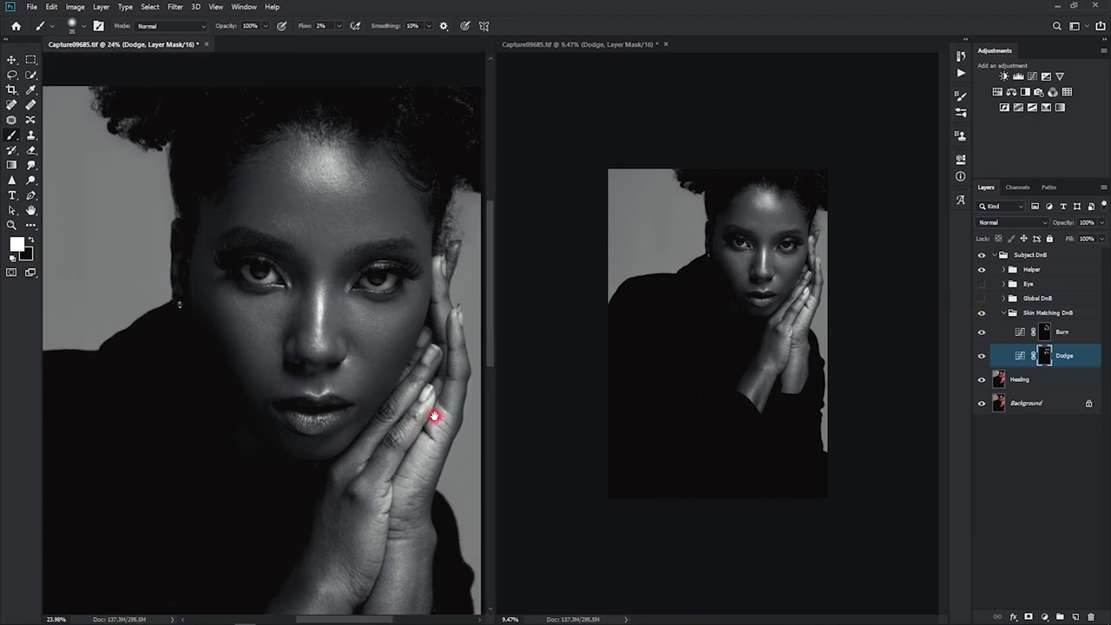
left_click(980, 313)
left_click(980, 313)
Dodge the cheek below the eye nearest the fingers on the Dodge mask with a much larger brush.
left_click(813, 294)
left_click(374, 318)
key("bracketright")
key("bracketright")
key("bracketright")
key("bracketright")
key("bracketright")
key("bracketright")
key("bracketright")
mouse_move(373, 319)
left_mouse_down()
mouse_move(389, 317)
mouse_move(374, 315)
mouse_move(379, 342)
mouse_move(379, 330)
mouse_move(400, 322)
mouse_move(388, 354)
mouse_move(397, 342)
left_mouse_up()
key("bracketleft")
Burn the cheek and outer eye area beside the fingers on the Burn mask, hiding the Helper group to work in color.
left_click(1045, 331)
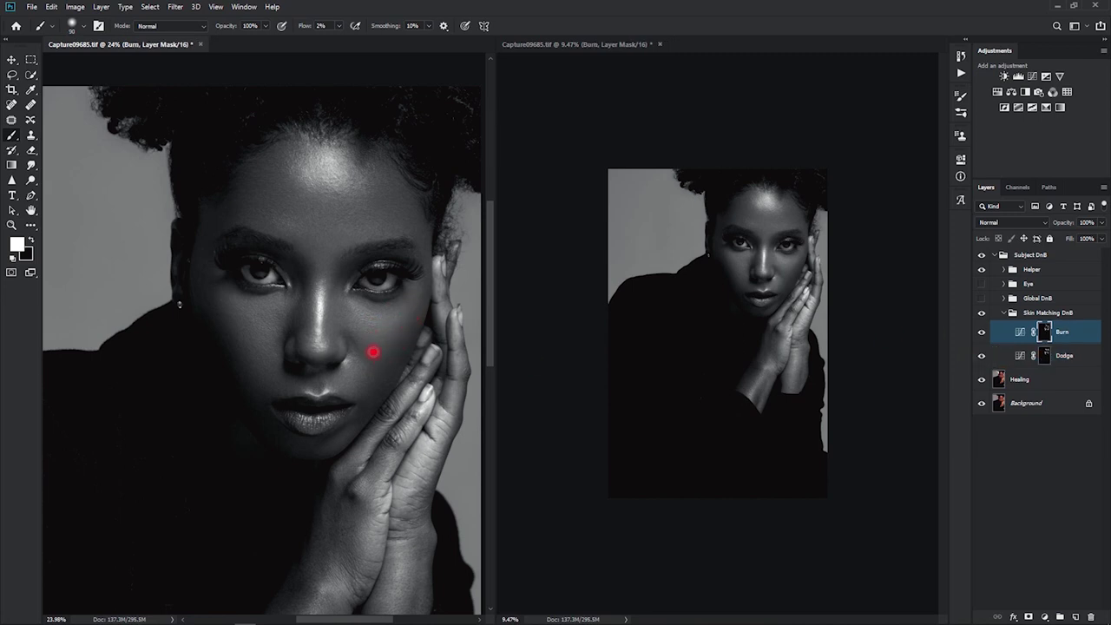
key("bracketright")
mouse_move(373, 351)
left_mouse_down()
mouse_move(360, 328)
mouse_move(375, 357)
mouse_move(399, 312)
mouse_move(351, 302)
mouse_move(363, 312)
mouse_move(348, 296)
mouse_move(406, 339)
mouse_move(404, 369)
mouse_move(400, 348)
mouse_move(349, 300)
mouse_move(366, 324)
mouse_move(398, 317)
left_mouse_up()
key("bracketleft")
key("bracketleft")
left_click(981, 270)
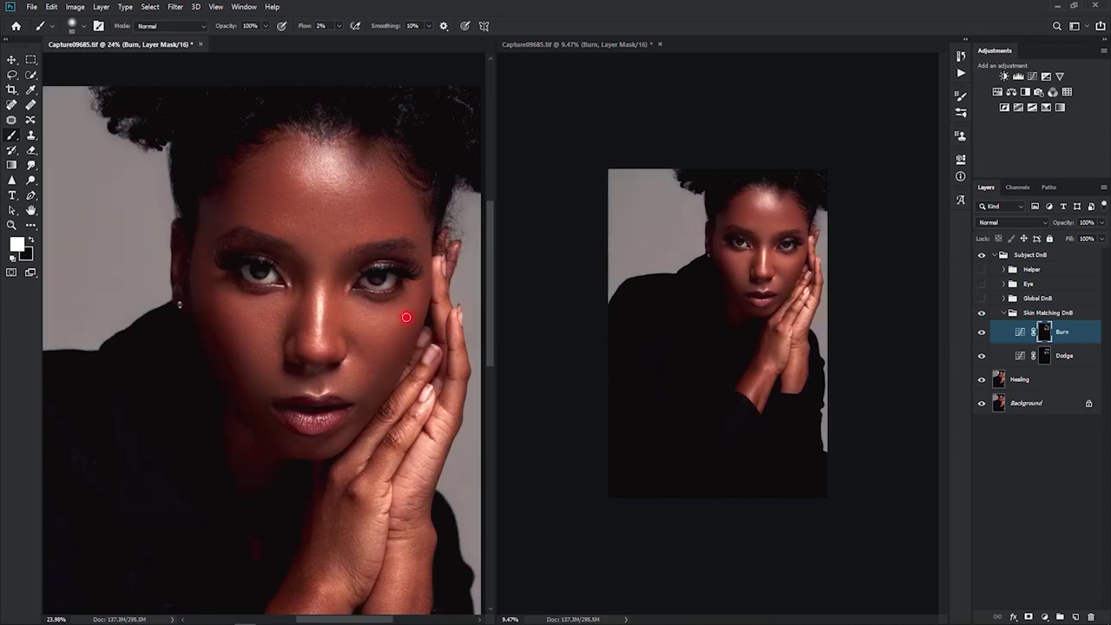
mouse_move(403, 308)
left_mouse_down()
mouse_move(360, 309)
mouse_move(346, 291)
mouse_move(409, 345)
mouse_move(382, 342)
left_mouse_up()
left_click_drag(420, 281, 416, 299)
Dodge the forehead and the front forearm up toward the hand on the Dodge mask.
left_click(1044, 355)
mouse_move(312, 209)
left_mouse_down()
mouse_move(306, 186)
mouse_move(306, 223)
mouse_move(338, 209)
mouse_move(315, 209)
mouse_move(292, 184)
left_mouse_up()
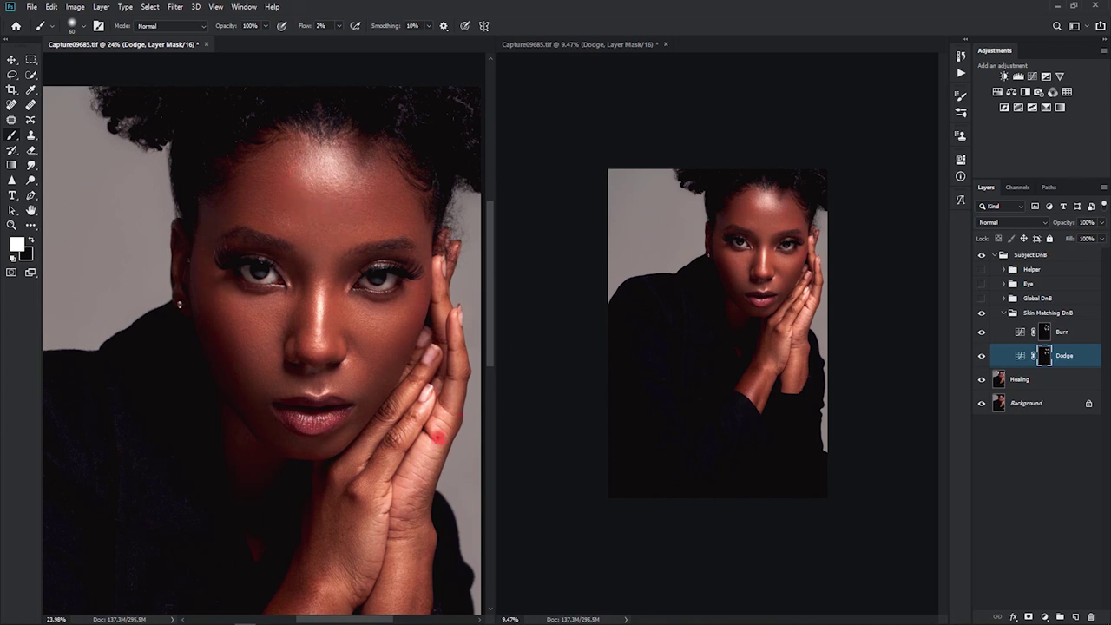
left_click_drag(392, 447, 375, 439)
scroll(375, 440, "up", 2)
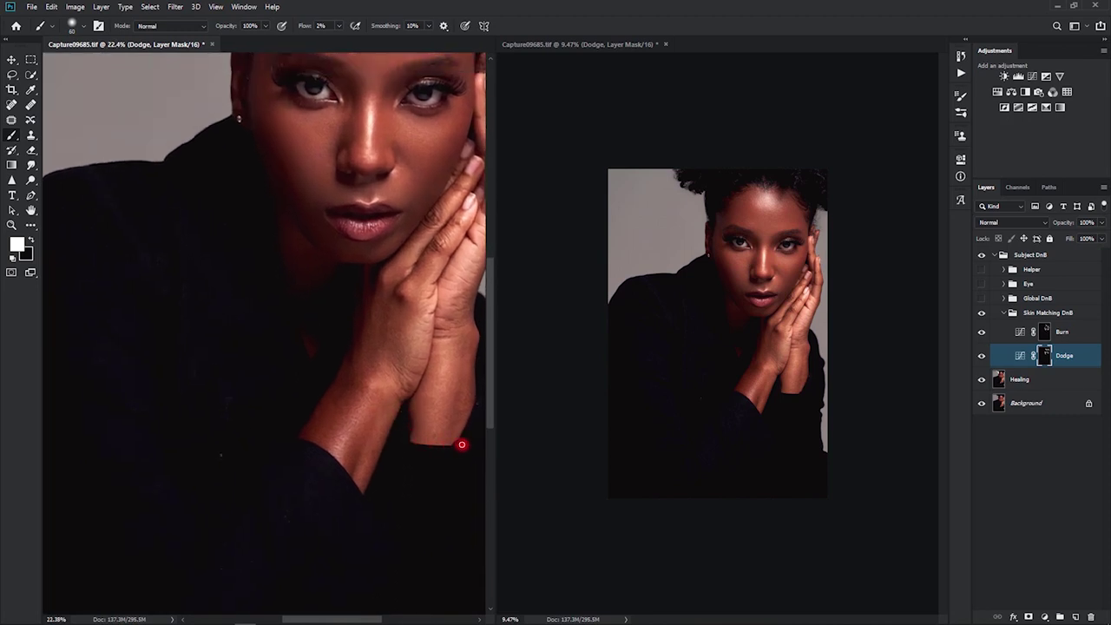
key("bracketright")
mouse_move(343, 462)
left_mouse_down()
mouse_move(358, 422)
mouse_move(341, 482)
mouse_move(371, 418)
mouse_move(363, 484)
mouse_move(390, 396)
mouse_move(382, 415)
mouse_move(374, 387)
mouse_move(351, 415)
mouse_move(335, 412)
mouse_move(347, 385)
mouse_move(301, 455)
mouse_move(368, 346)
mouse_move(327, 407)
mouse_move(356, 389)
mouse_move(334, 394)
mouse_move(351, 377)
mouse_move(317, 440)
mouse_move(314, 411)
mouse_move(327, 438)
mouse_move(316, 427)
mouse_move(343, 413)
left_mouse_up()
mouse_move(375, 350)
left_mouse_down()
mouse_move(397, 313)
mouse_move(372, 373)
mouse_move(384, 366)
mouse_move(374, 374)
mouse_move(364, 354)
mouse_move(390, 322)
mouse_move(365, 347)
mouse_move(382, 322)
mouse_move(369, 347)
mouse_move(361, 276)
mouse_move(340, 417)
mouse_move(474, 410)
mouse_move(461, 428)
mouse_move(472, 395)
mouse_move(463, 407)
mouse_move(814, 357)
left_mouse_up()
Alternate between the Burn and Dodge masks to even out the rear wrist, burning it with a larger brush.
left_click(1044, 331)
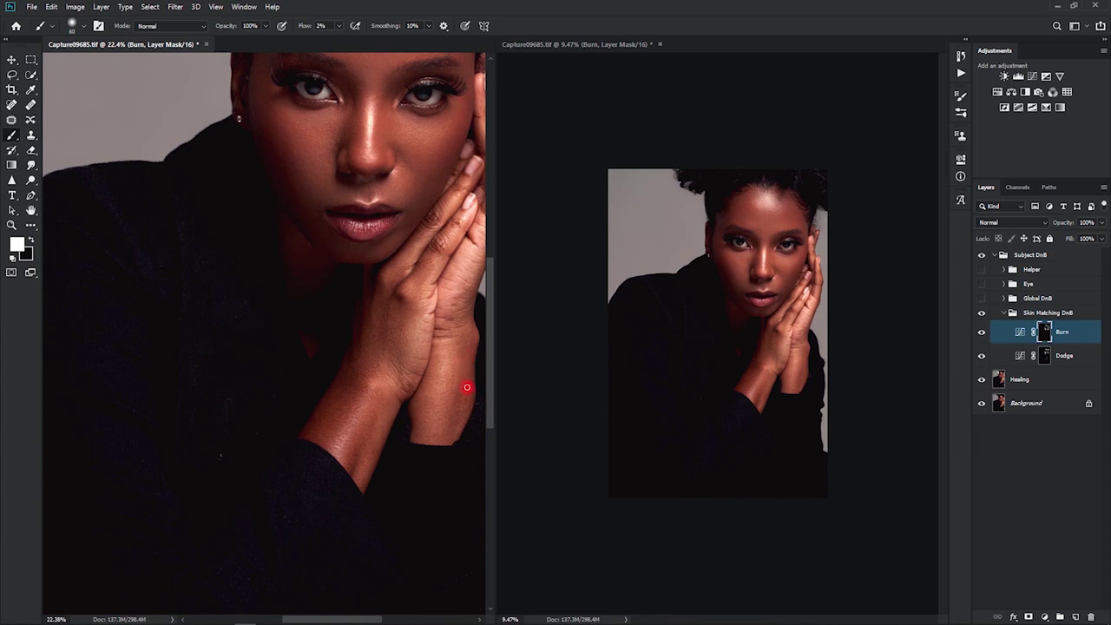
left_click(1044, 355)
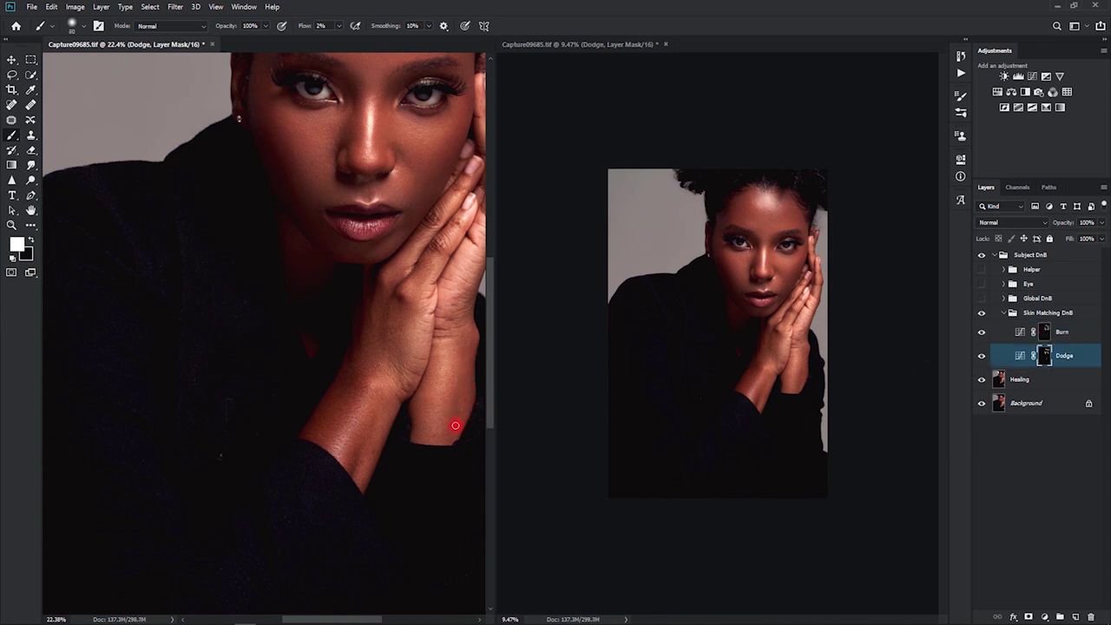
mouse_move(459, 392)
left_mouse_down()
mouse_move(471, 363)
mouse_move(430, 409)
mouse_move(441, 382)
mouse_move(419, 402)
mouse_move(422, 453)
mouse_move(438, 400)
mouse_move(430, 444)
mouse_move(417, 427)
mouse_move(430, 375)
mouse_move(435, 366)
mouse_move(427, 401)
mouse_move(436, 416)
mouse_move(419, 438)
mouse_move(445, 419)
mouse_move(443, 429)
mouse_move(468, 368)
mouse_move(437, 439)
mouse_move(442, 366)
left_mouse_up()
left_click(994, 330)
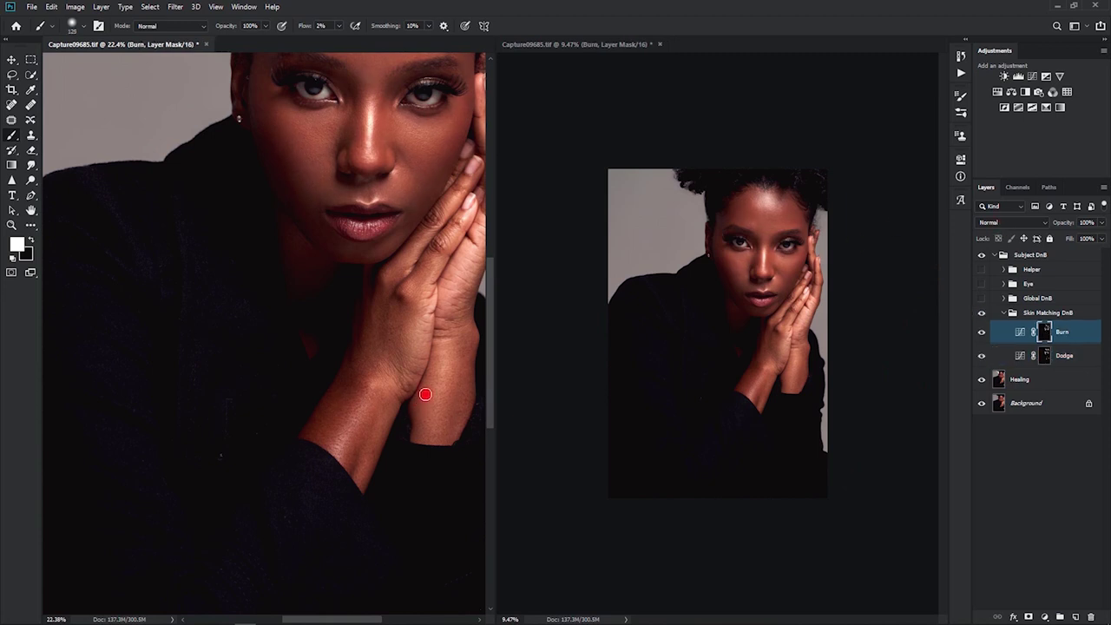
mouse_move(425, 395)
left_mouse_down()
mouse_move(436, 352)
mouse_move(420, 459)
mouse_move(421, 400)
mouse_move(442, 349)
mouse_move(449, 435)
mouse_move(466, 379)
mouse_move(467, 401)
mouse_move(460, 369)
left_mouse_up()
Dodge the outer edge of the rear wrist on the Dodge mask with a smaller brush.
key("bracketleft")
key("bracketleft")
key("bracketleft")
left_click(1046, 352)
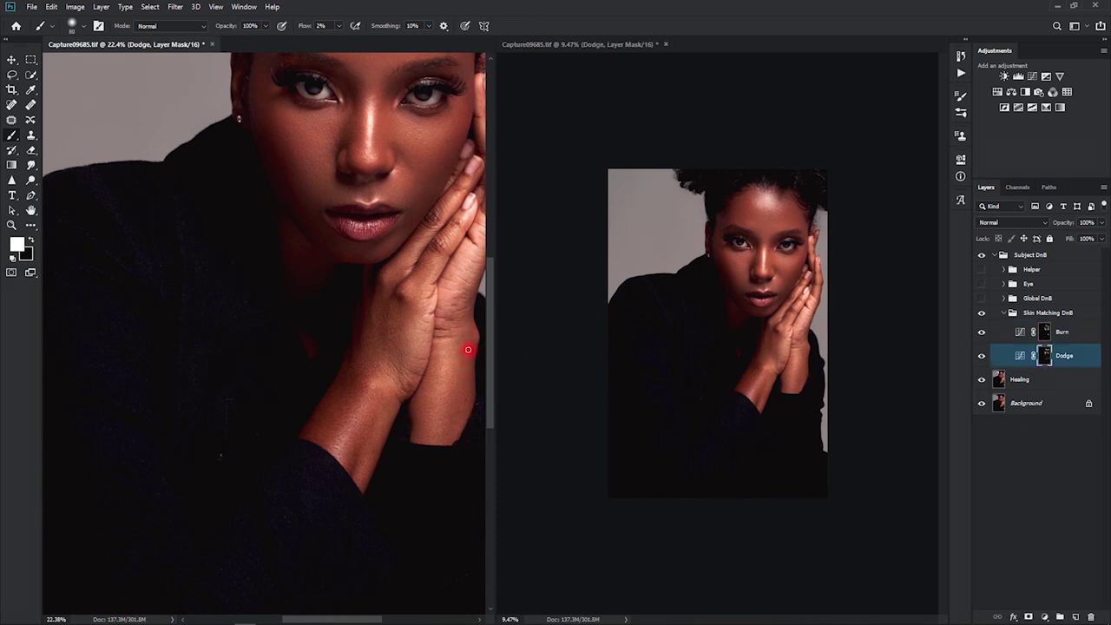
mouse_move(468, 350)
left_mouse_down()
mouse_move(480, 326)
mouse_move(459, 345)
mouse_move(476, 360)
mouse_move(458, 353)
mouse_move(460, 339)
mouse_move(465, 357)
left_mouse_up()
Burn the rear wrist and front forearm on the Burn mask.
left_click(1045, 332)
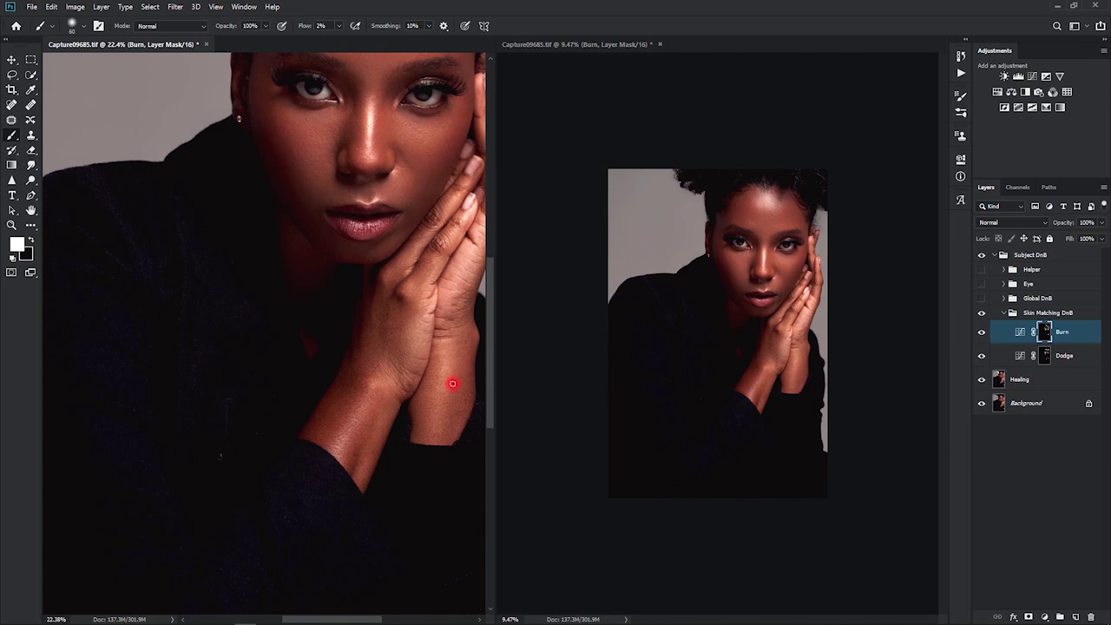
left_click_drag(315, 459, 353, 379)
left_click_drag(391, 293, 343, 413)
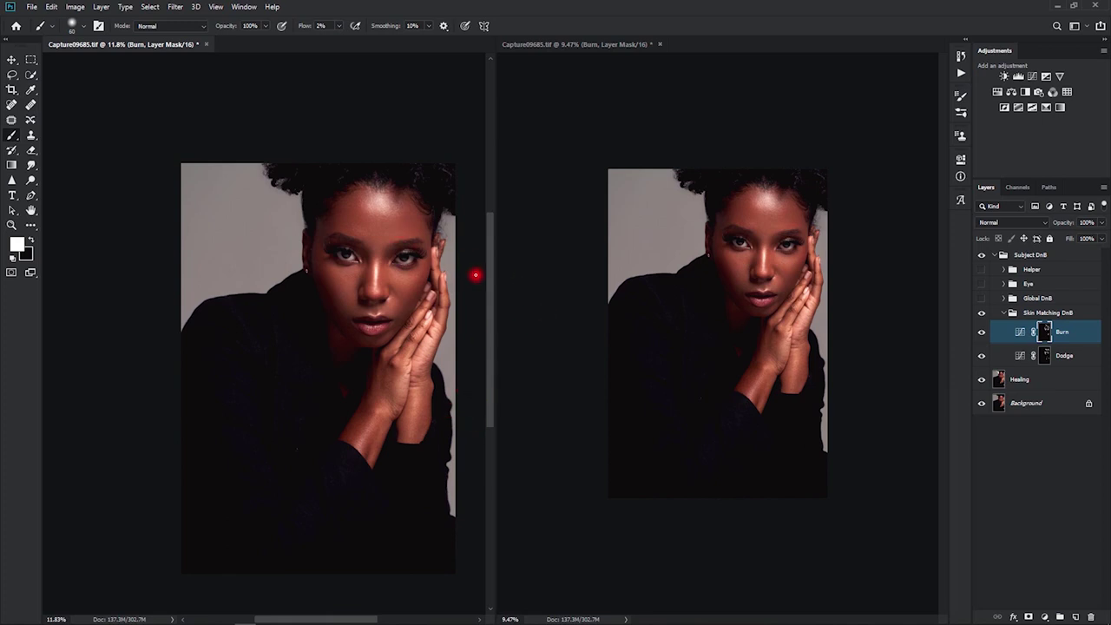
Close the second window of the portrait and view the Burn and Dodge masks on their own.
left_click(660, 44)
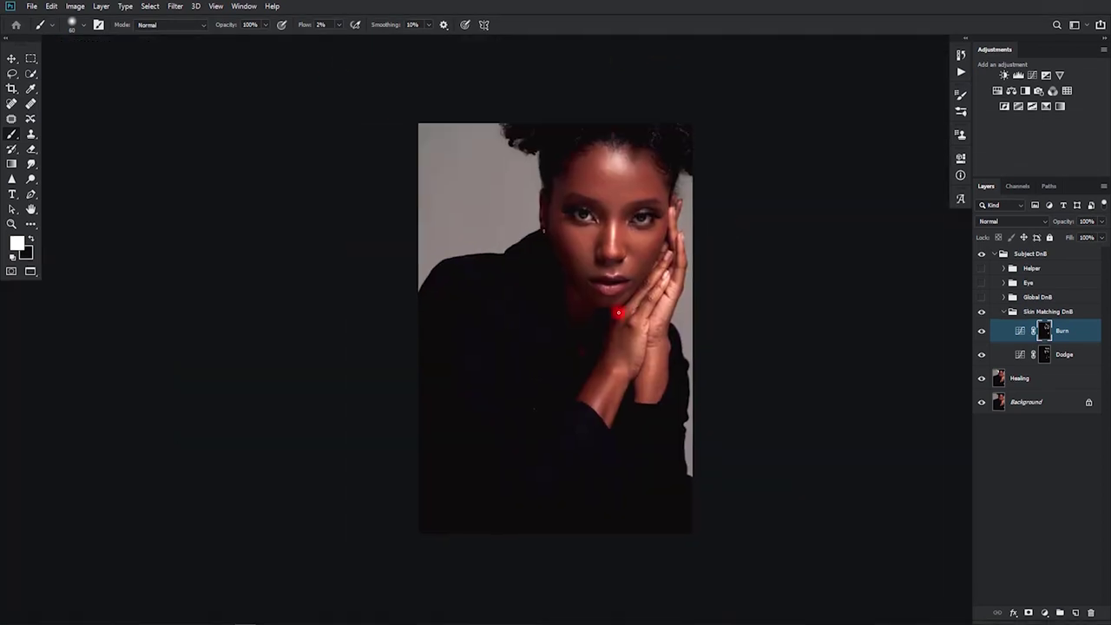
scroll(610, 314, "up", 5)
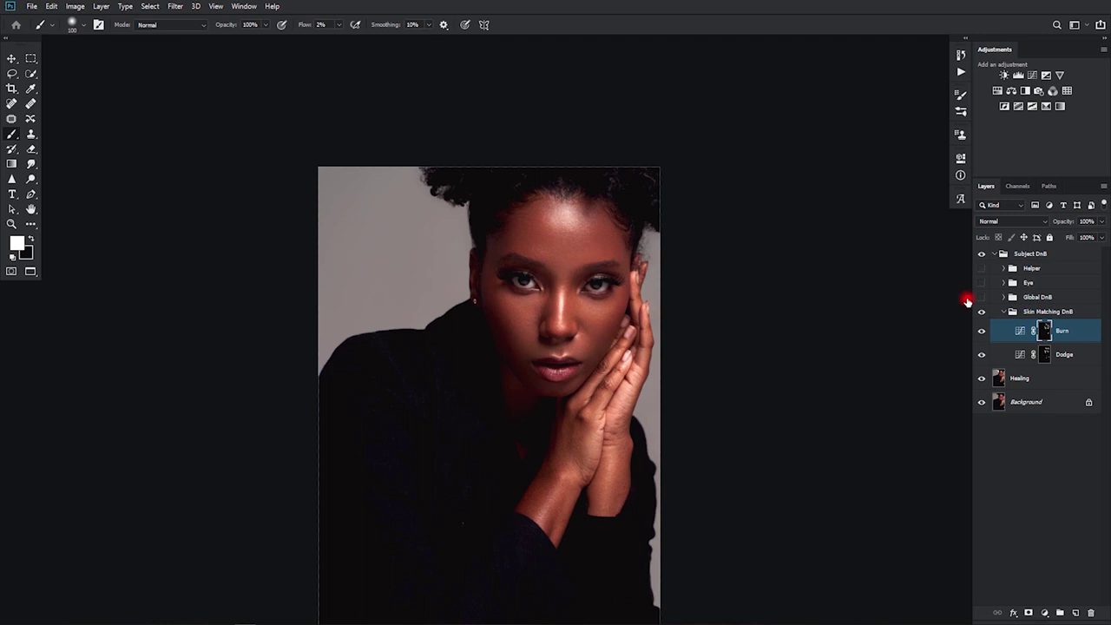
left_click(1044, 329, "alt")
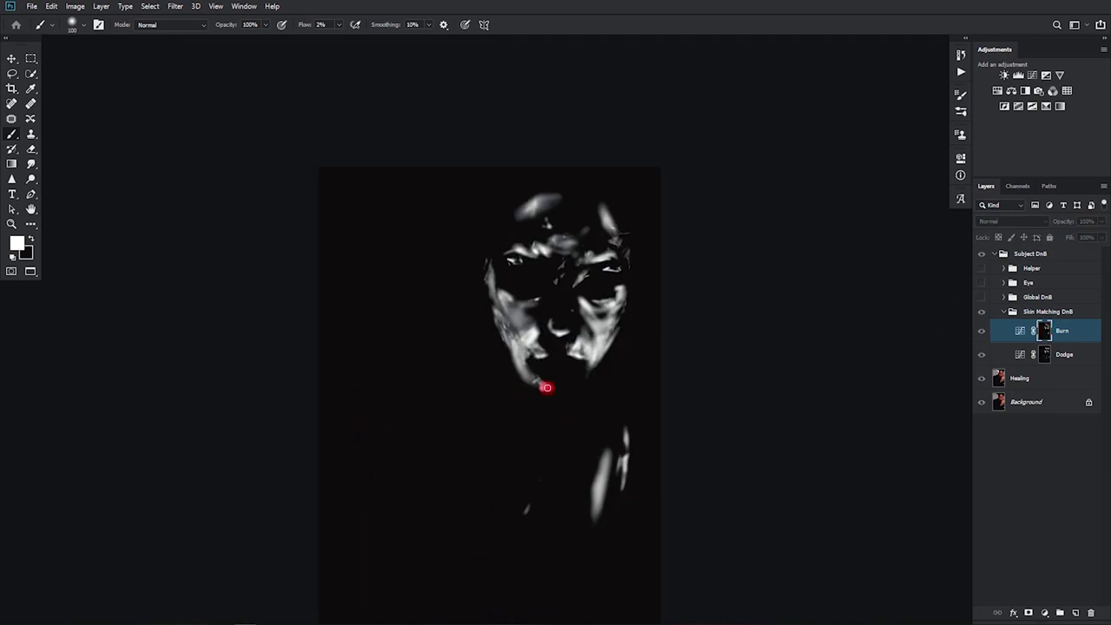
left_click(1046, 356, "alt")
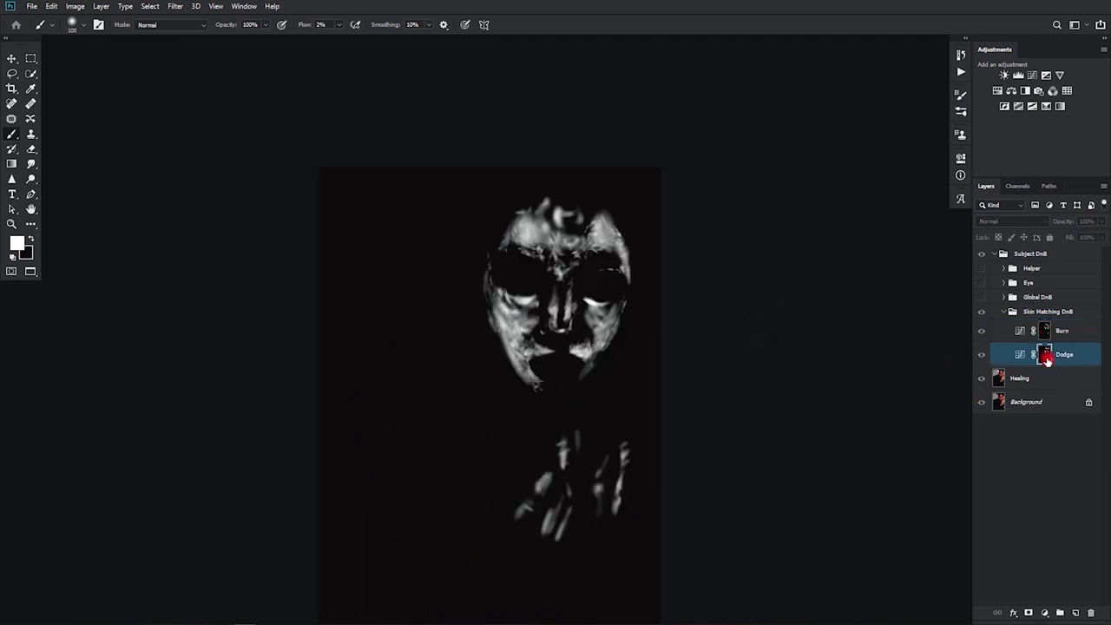
left_click(1044, 331, "alt")
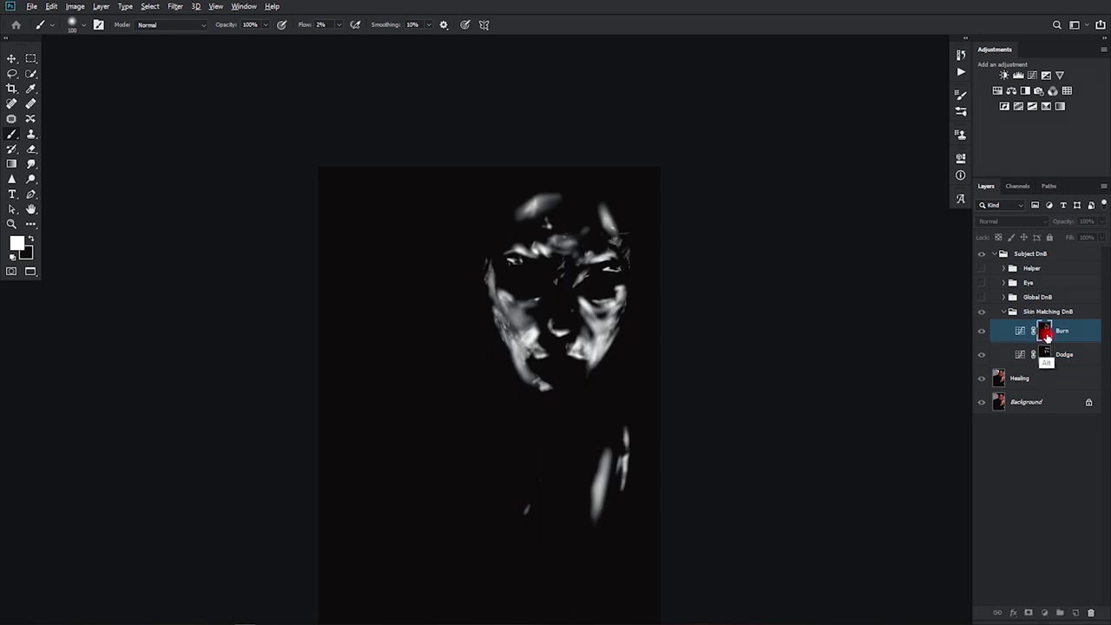
left_click(1044, 331, "alt")
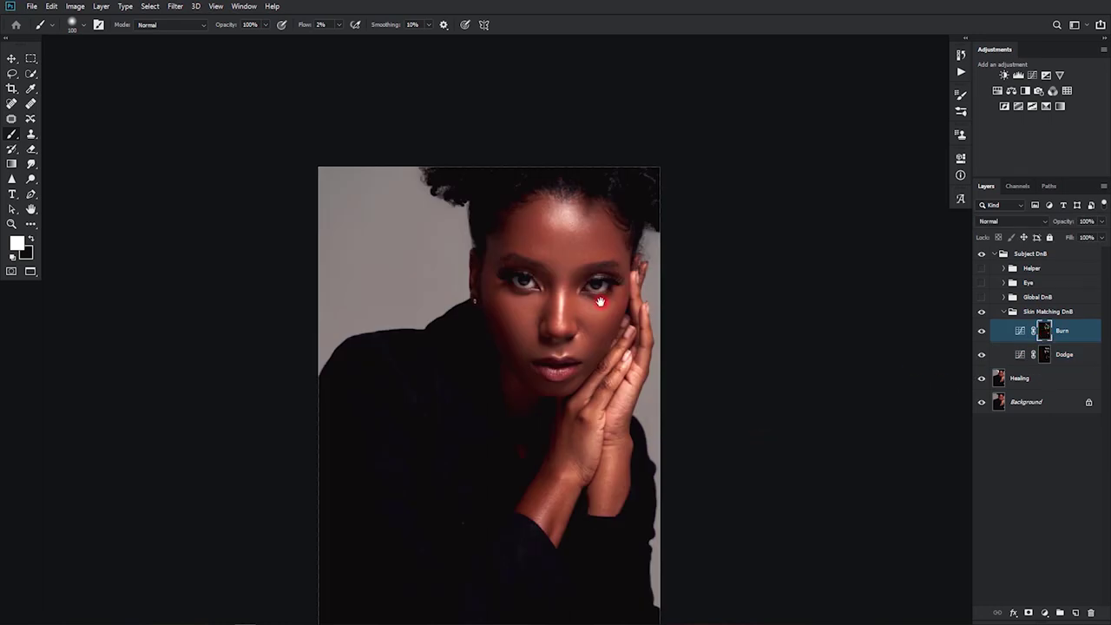
Compare the face close up with the Skin Matching DnB group toggled and with only the Background layer shown.
scroll(602, 295, "up", 5)
left_click_drag(643, 313, 606, 280)
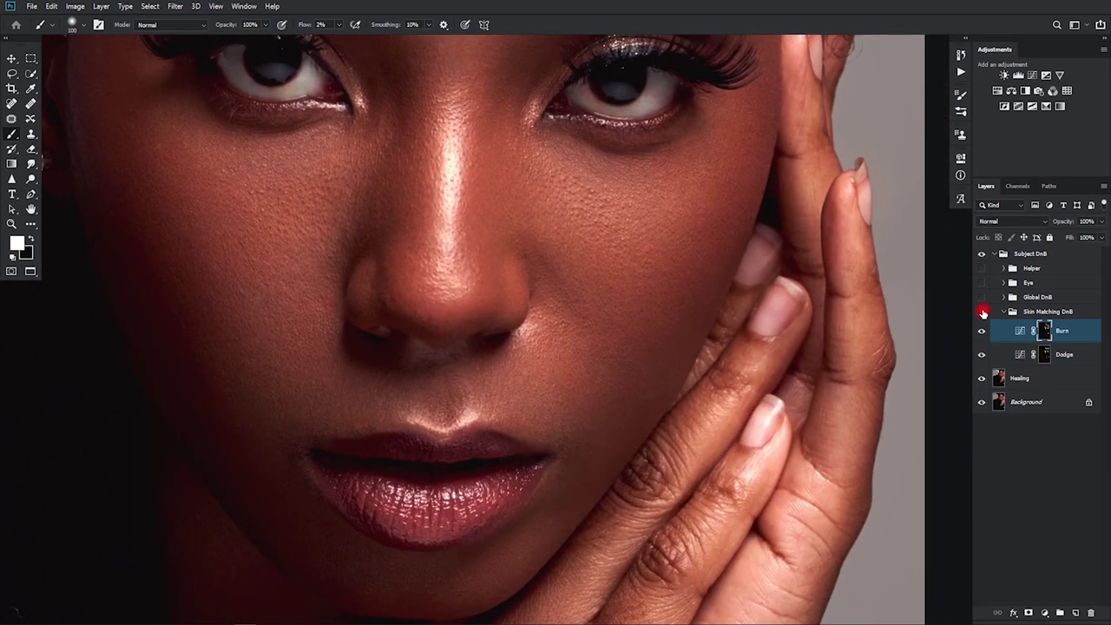
left_click(981, 311)
left_click(981, 312)
left_click(981, 312)
left_click(981, 312)
left_click(980, 402, "alt")
left_click(981, 402, "alt")
left_click(980, 402, "alt")
left_click(980, 402, "alt")
Burn the skin between the chin, mouth corner and fingers on the Burn mask with a smaller brush.
left_click_drag(631, 362, 729, 278)
left_click_drag(732, 335, 700, 360)
left_click_drag(680, 359, 619, 335)
key("bracketleft")
key("bracketleft")
key("bracketleft")
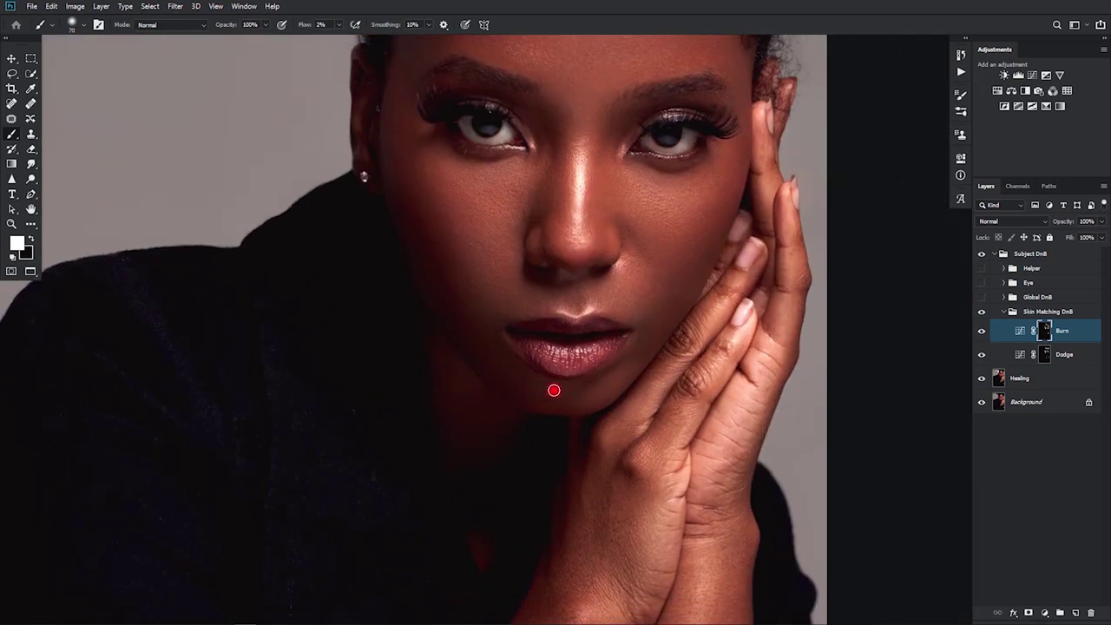
key("bracketleft")
mouse_move(631, 374)
left_mouse_down()
mouse_move(666, 369)
mouse_move(576, 426)
left_mouse_up()
key("bracketleft")
key("bracketleft")
key("bracketleft")
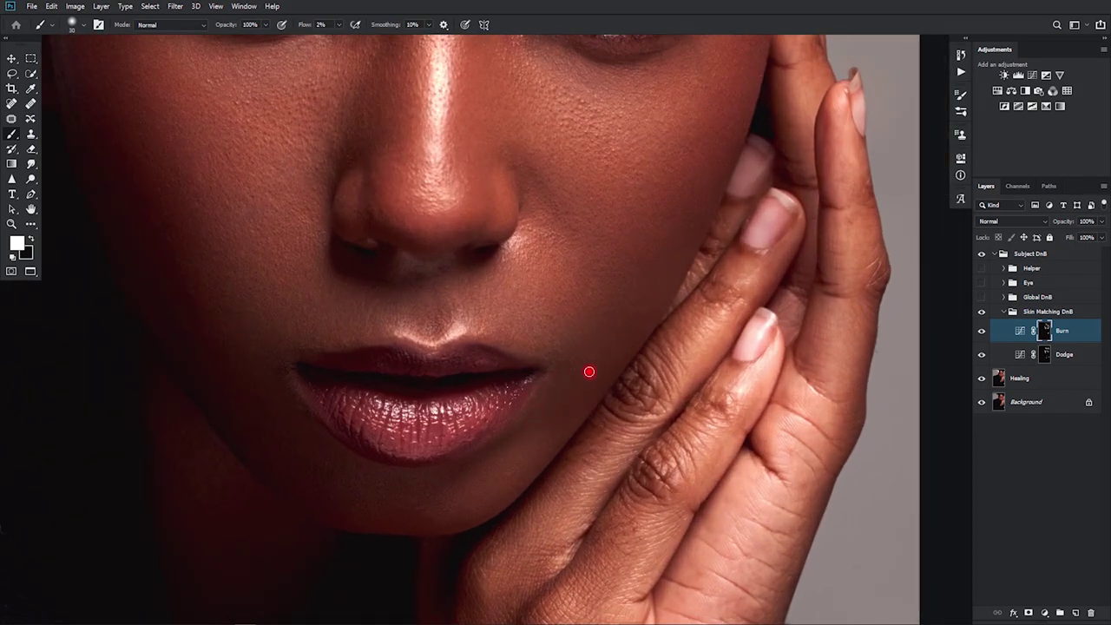
key("bracketleft")
Dodge the skin from the cheek beside the nostril down past the mouth corner on the Dodge mask.
left_click(1049, 354)
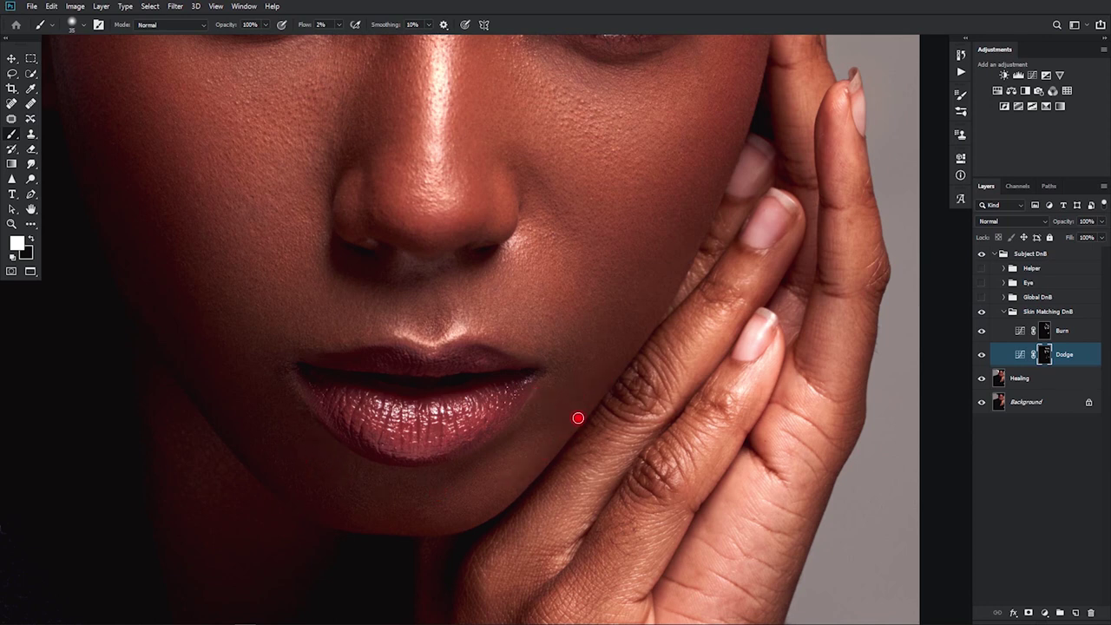
left_click_drag(573, 217, 516, 419)
Compare the whole retouched portrait with the Background layer alone several times.
left_click_drag(678, 514, 580, 395)
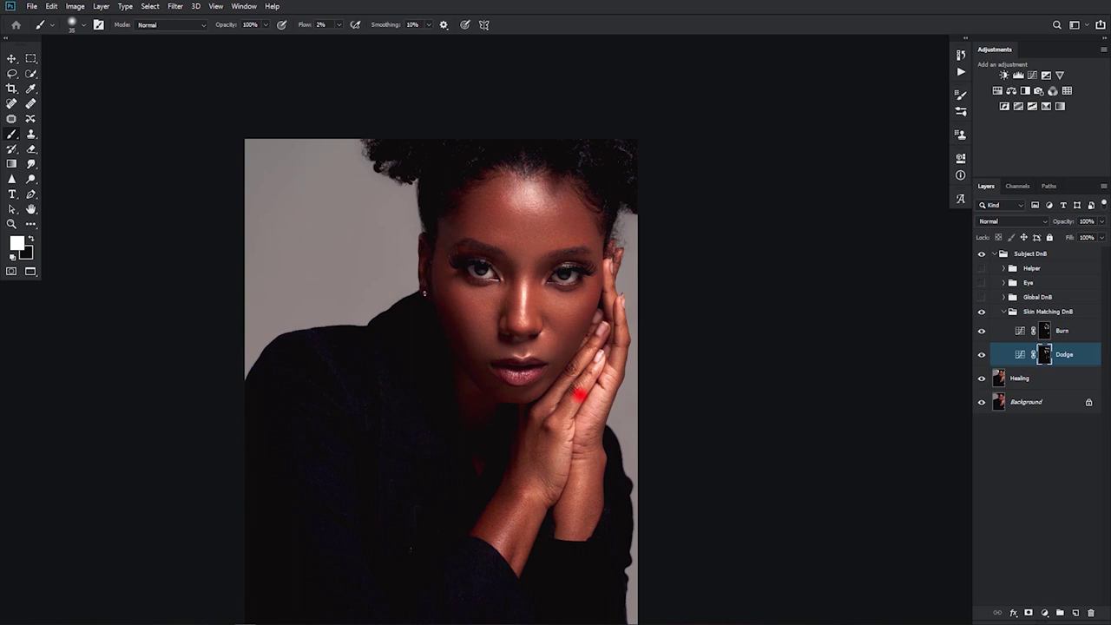
left_click(982, 402, "alt")
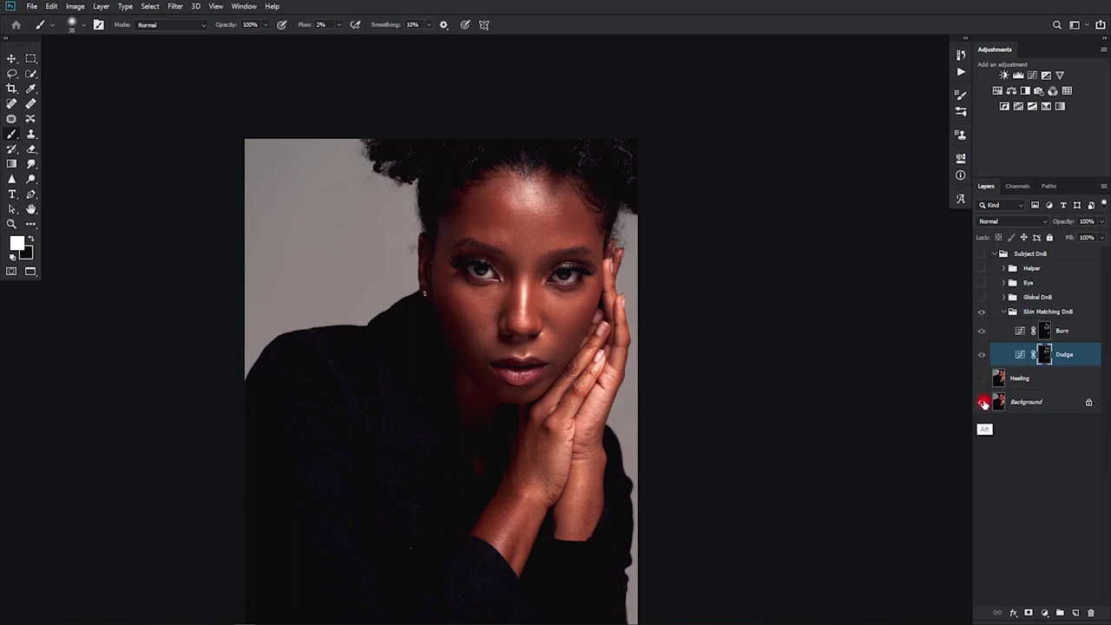
left_click(983, 403, "alt")
left_click(982, 403, "alt")
left_click(983, 403, "alt")
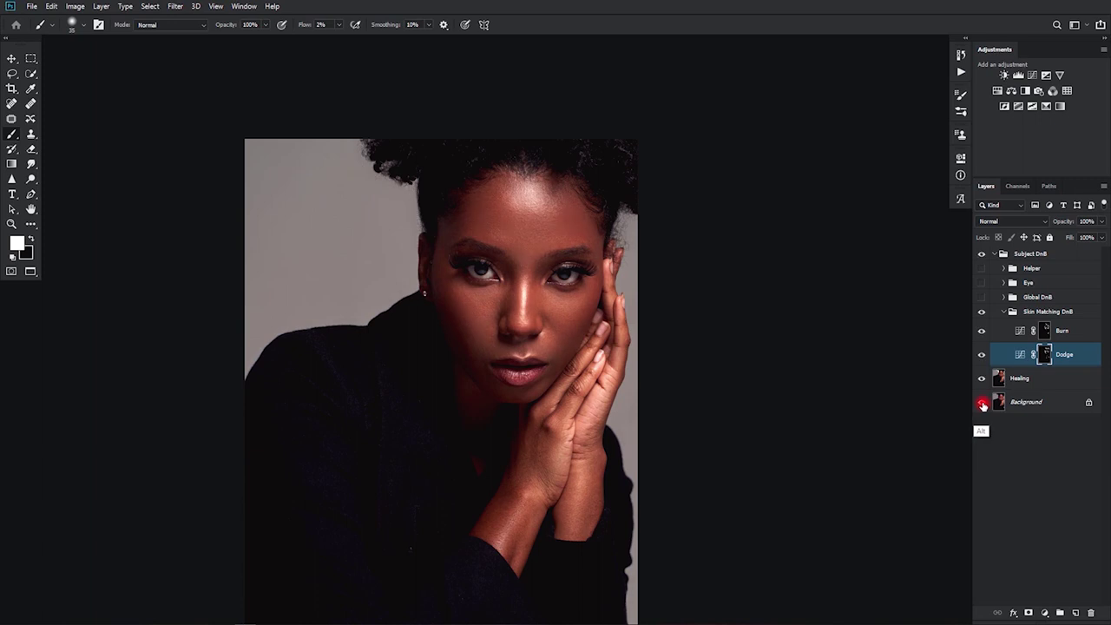
left_click(983, 403, "alt")
left_click(982, 403, "alt")
Burn the temple beside the eyebrow and the inner corner of the other eye on the Burn mask.
left_click(1049, 327)
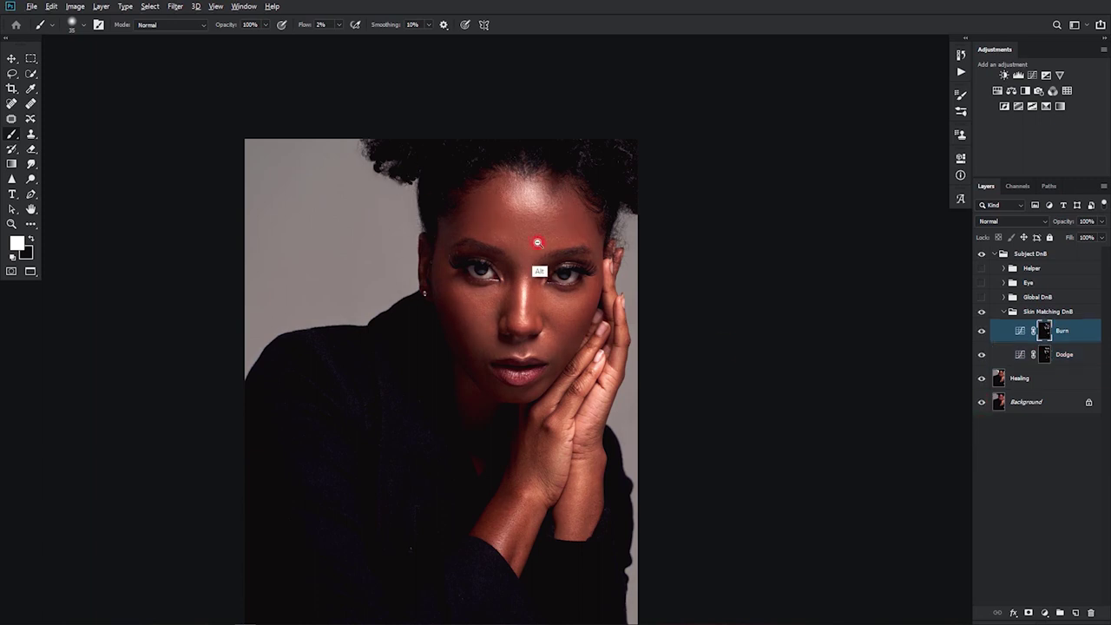
scroll(547, 239, "up", 5)
scroll(530, 286, "up", 3)
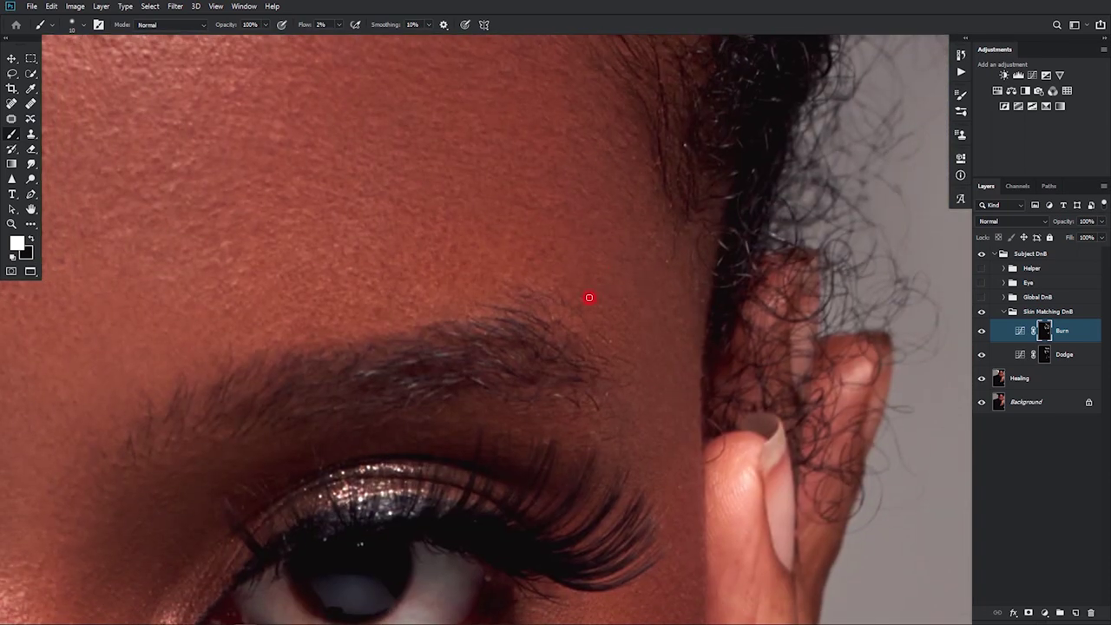
key("bracketright")
key("bracketright")
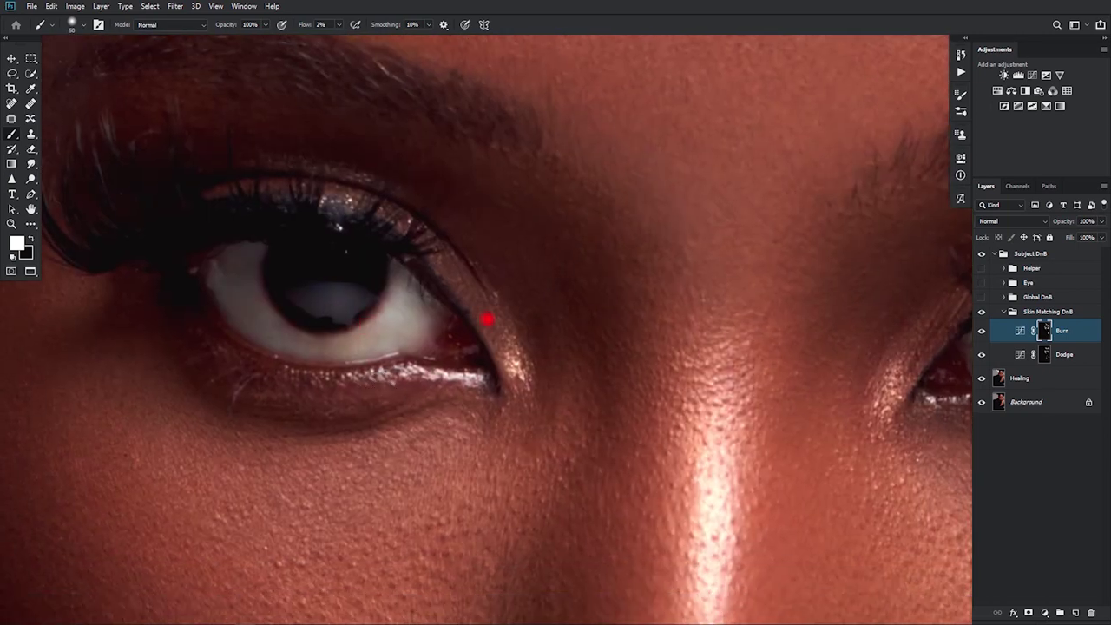
Dodge the skin just below the eye on the earring side on the Dodge mask with a much smaller brush.
left_click(1064, 354)
key("[")
key("[")
key("[")
key("[")
key("[")
key("[")
key("[")
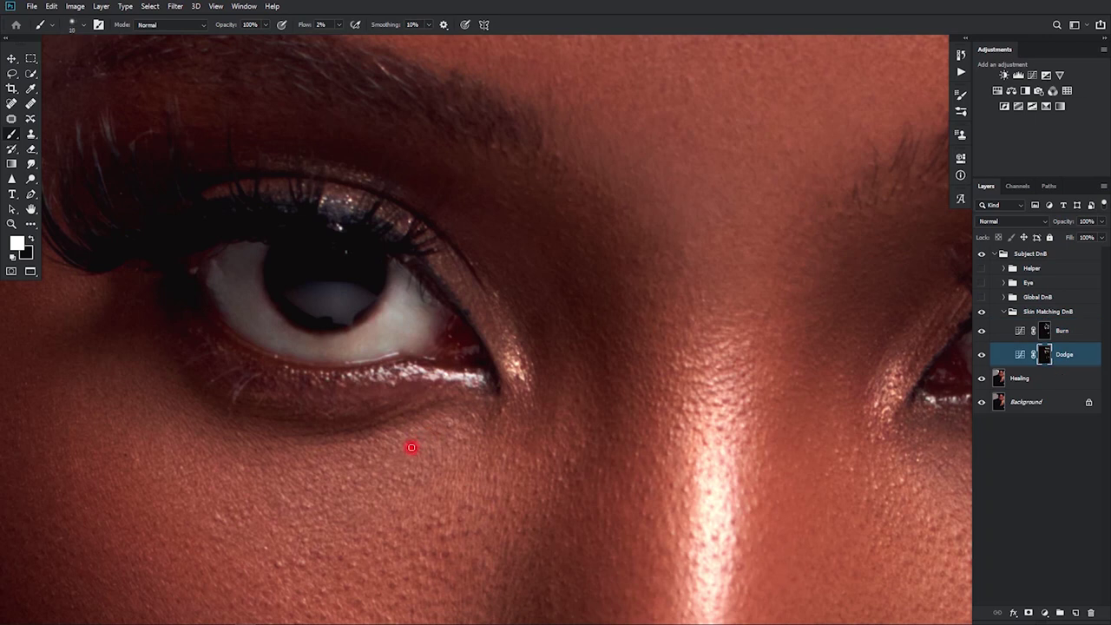
left_click_drag(513, 437, 479, 442)
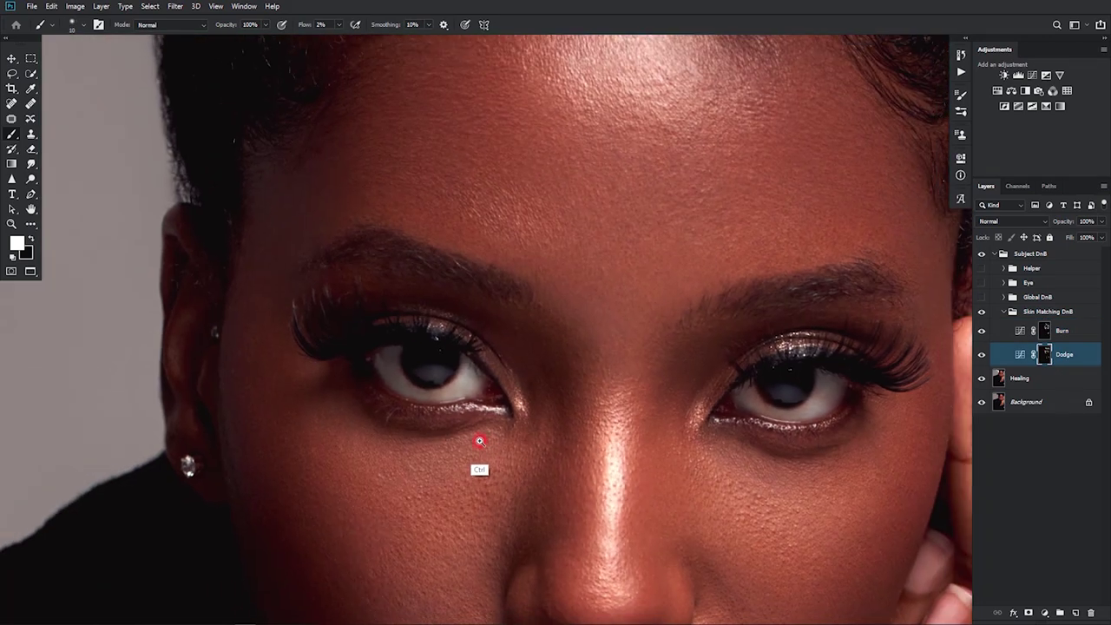
Dodge the lower lip on the Dodge mask and burn the upper lip on the Burn mask.
left_click_drag(575, 491, 486, 347)
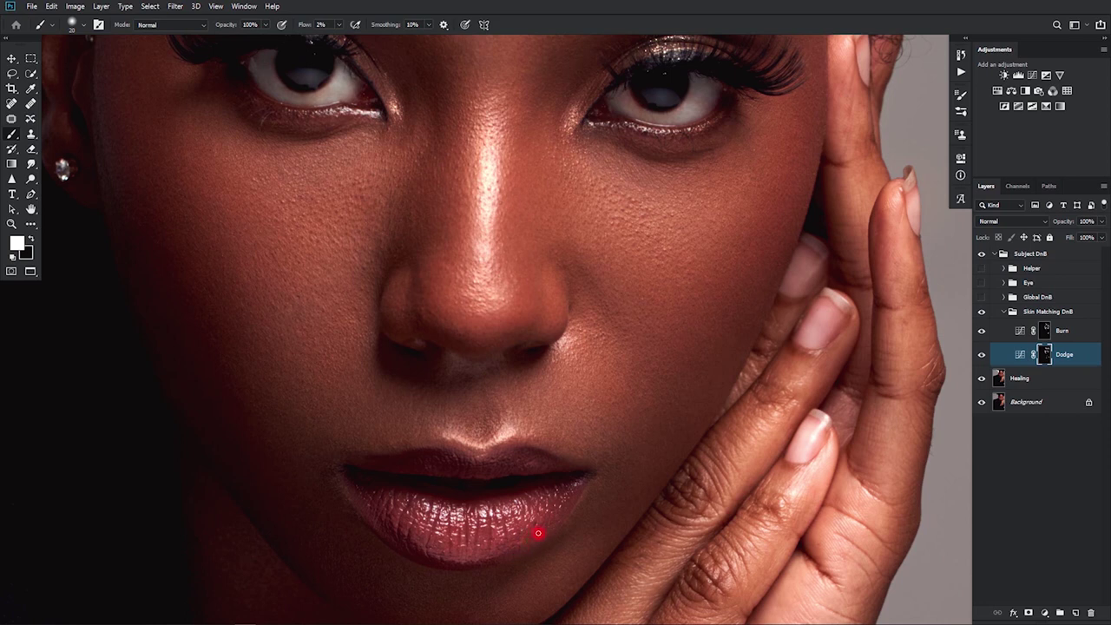
left_click(1044, 331)
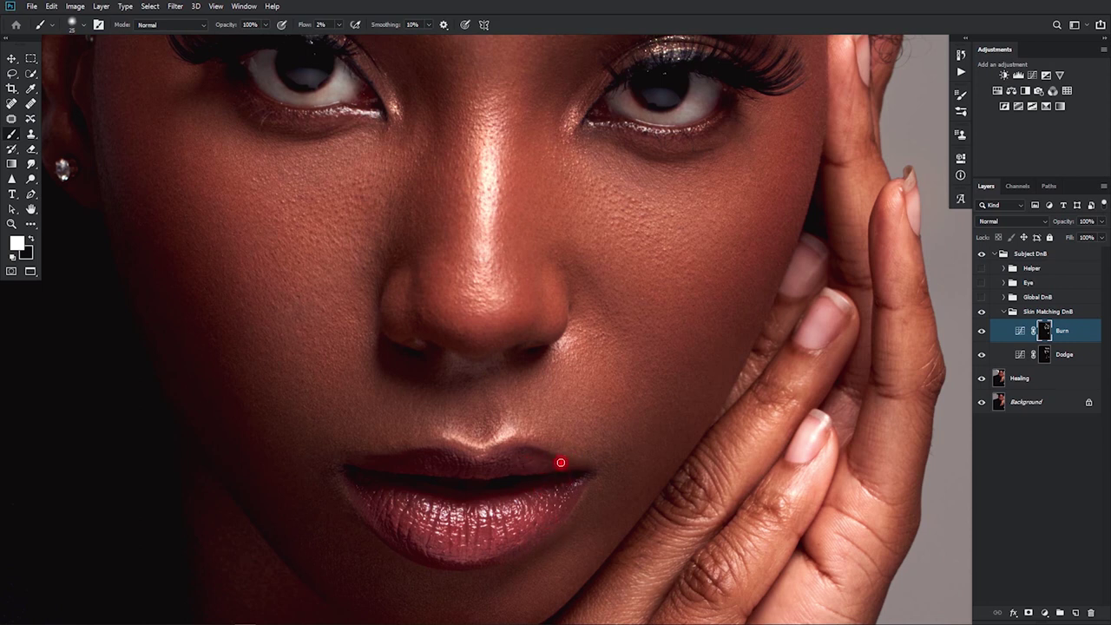
left_click_drag(441, 480, 510, 492)
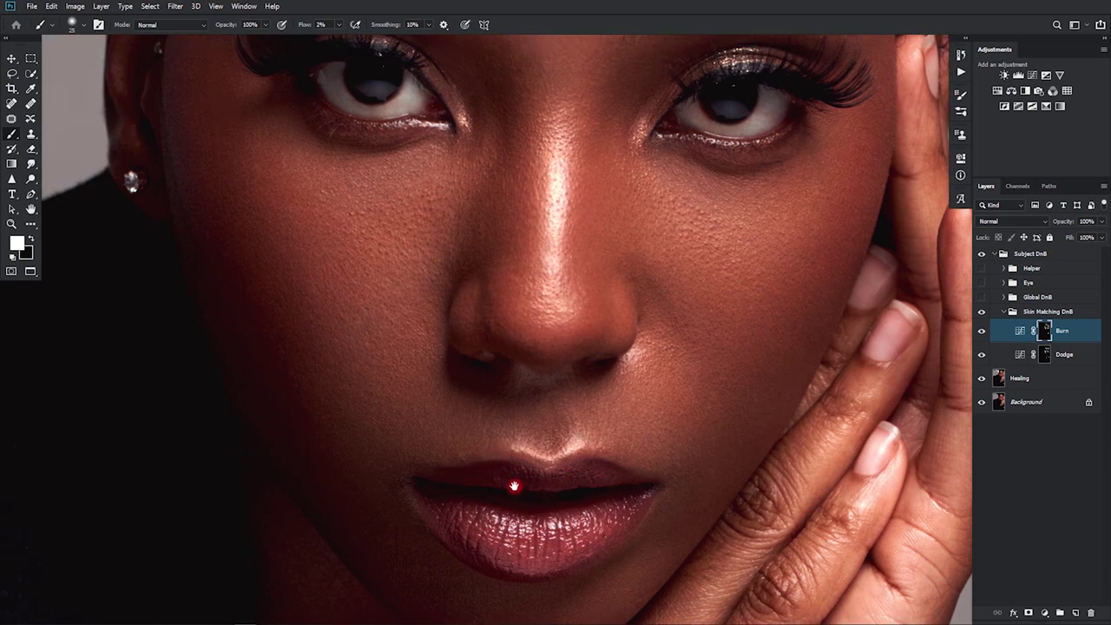
Even out the skin around the mouth and lower cheek, alternating between the Dodge and Burn masks with a small brush.
left_click(1046, 355)
key("bracketleft")
key("bracketleft")
key("bracketleft")
key("bracketright")
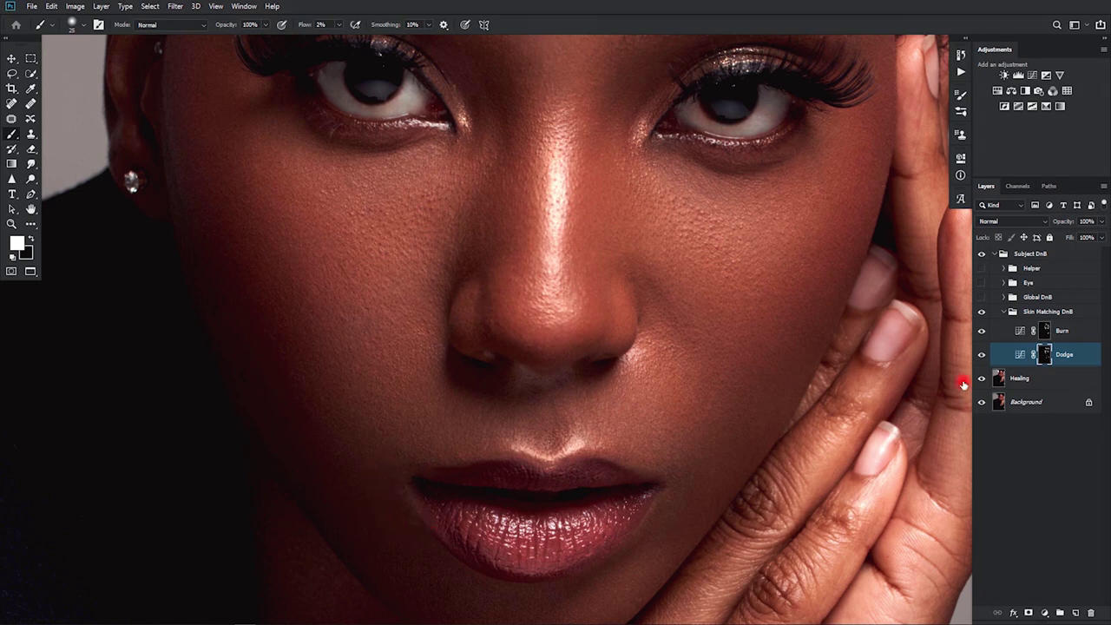
left_click(1055, 331)
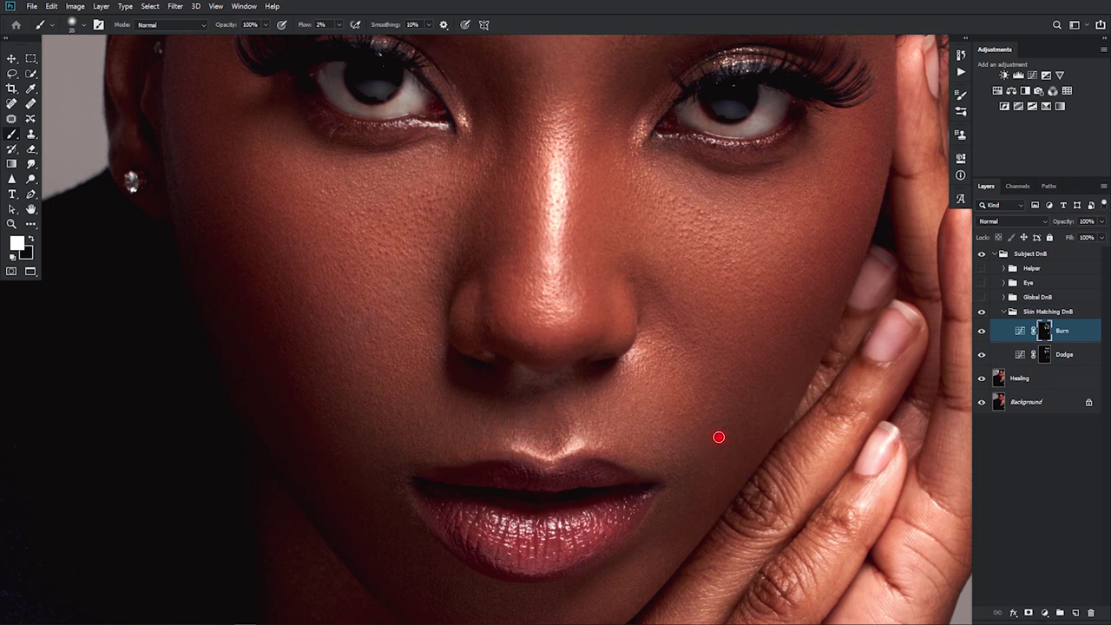
left_click(1045, 355)
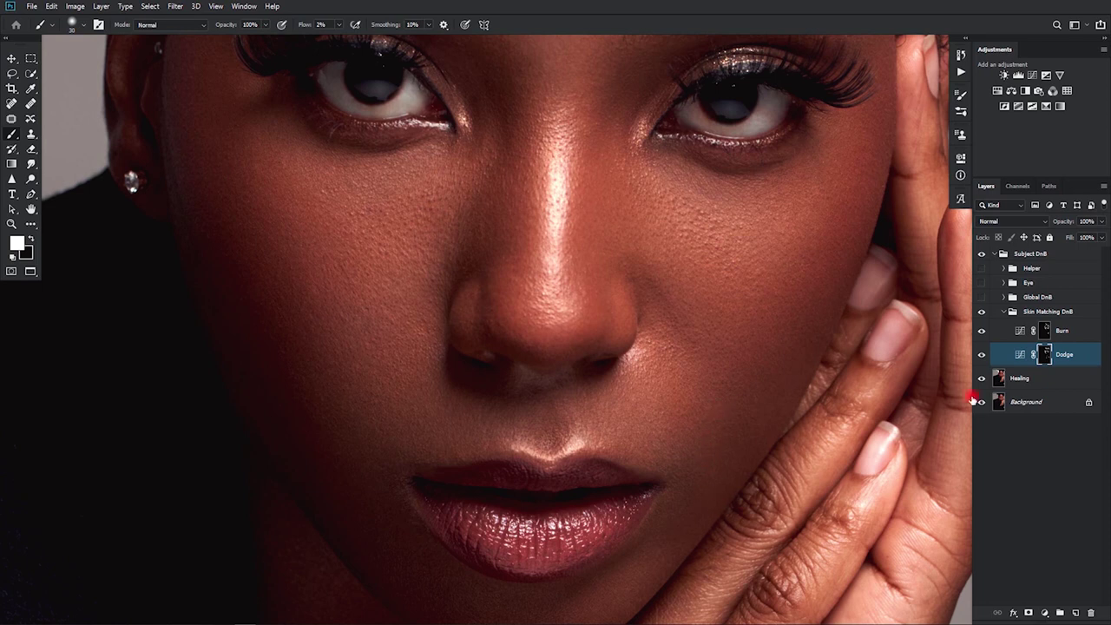
Burn the skin and lip edges at both corners of the mouth on the Burn mask.
left_click(1061, 331)
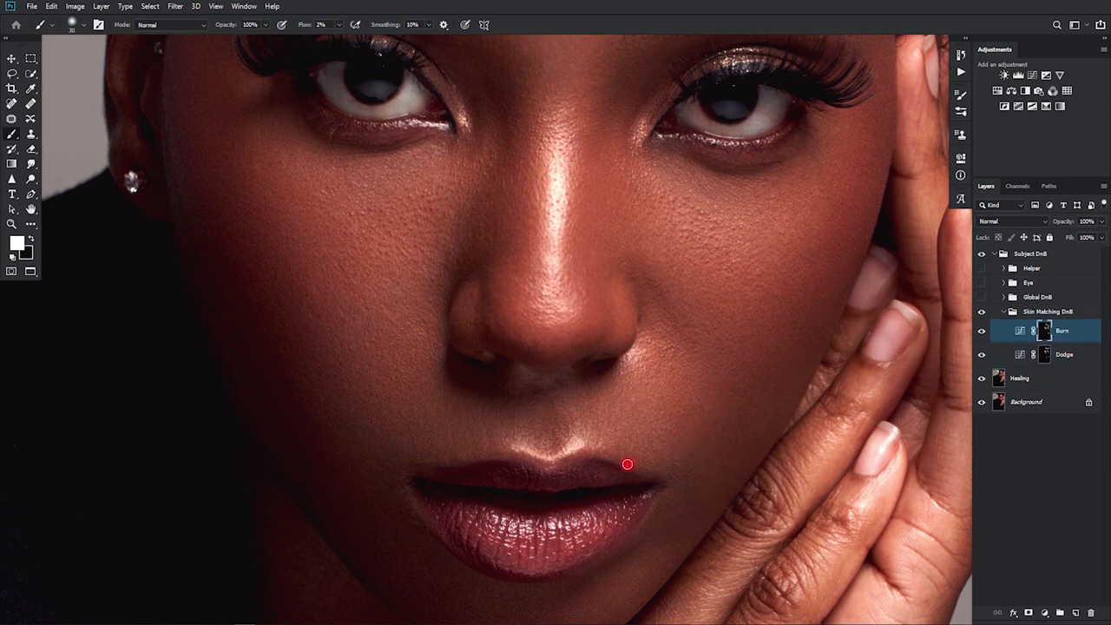
left_click_drag(651, 476, 607, 494)
left_click_drag(504, 522, 470, 493)
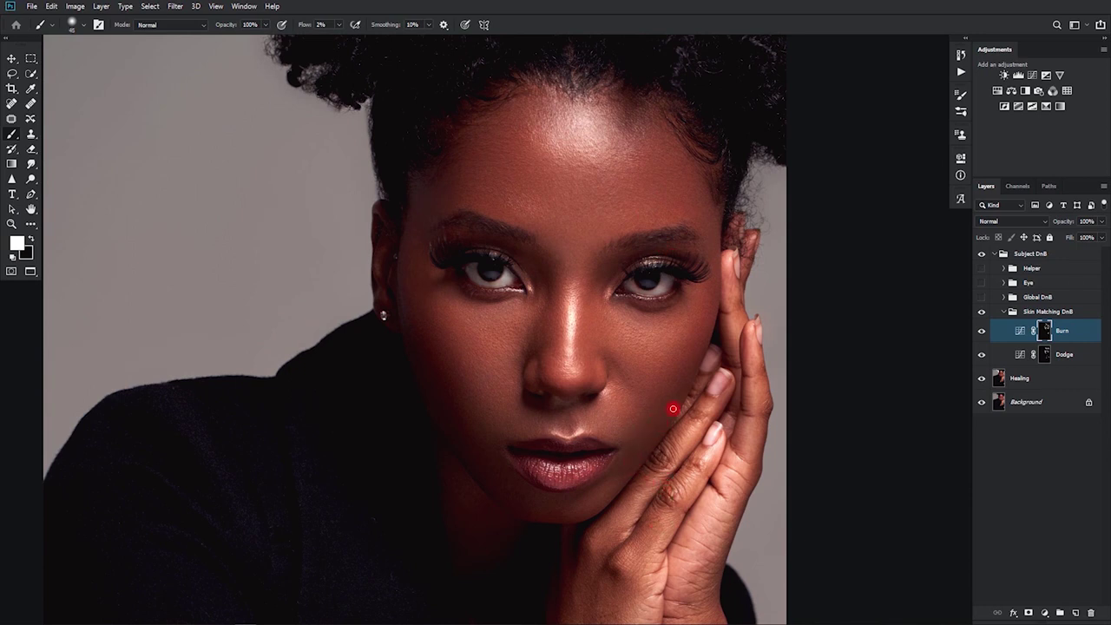
Compare the portrait with and without the Skin Matching Burn layer.
left_click(981, 331)
left_click(981, 331)
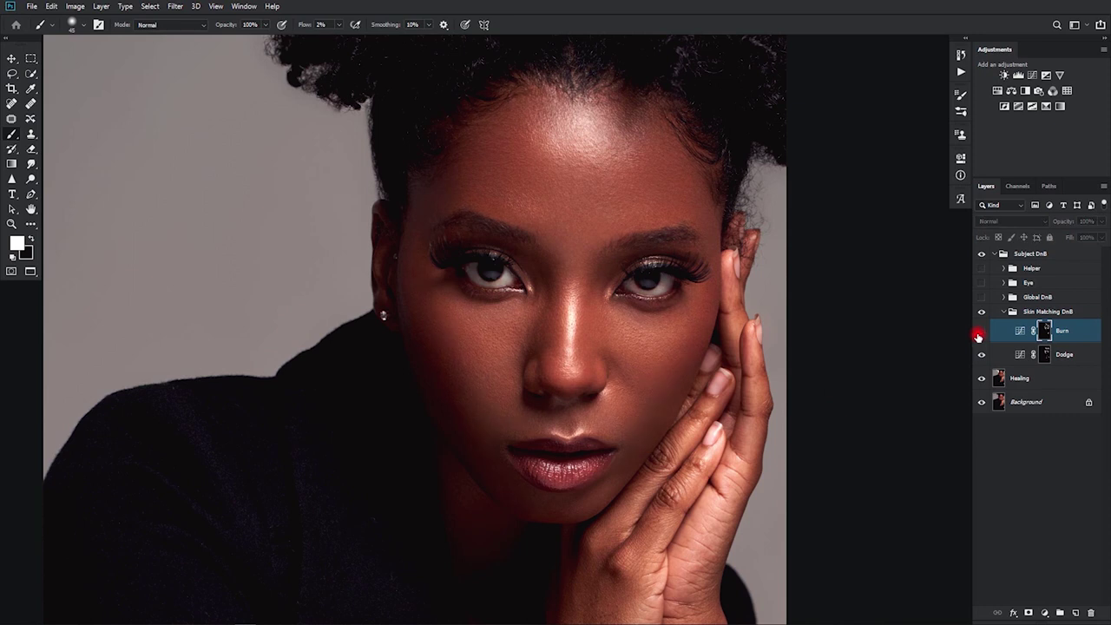
left_click(980, 335)
left_click(979, 336)
Collapse the Skin Matching DnB group and move the Eye group directly above it, below Global DnB.
left_click(1043, 354)
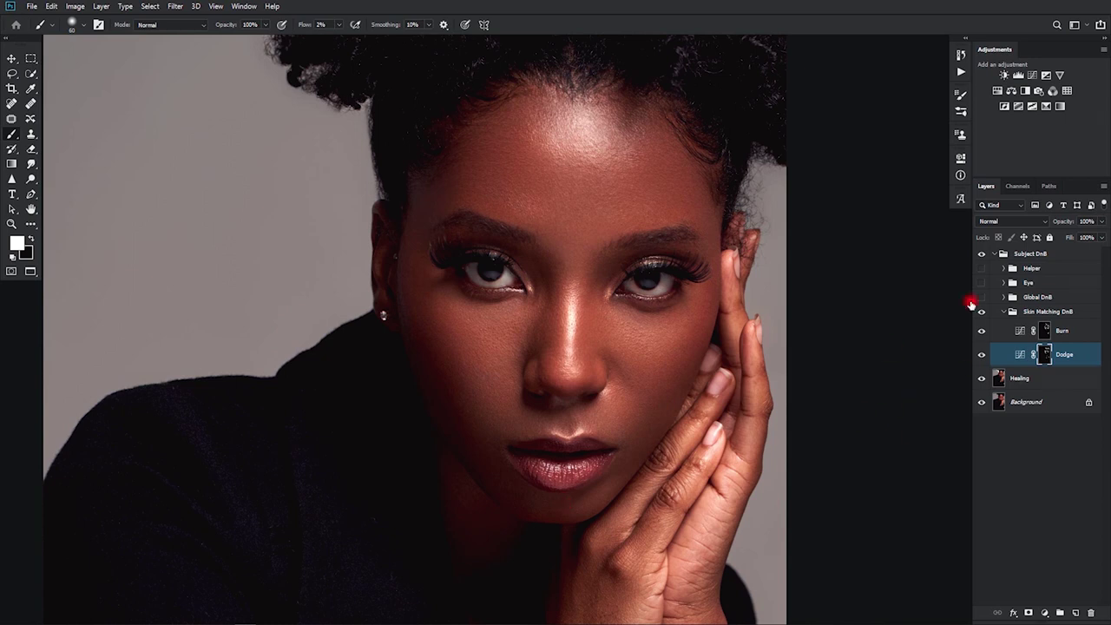
left_click(1033, 311)
left_click(1004, 311)
key("x")
left_click_drag(1014, 282, 1007, 300)
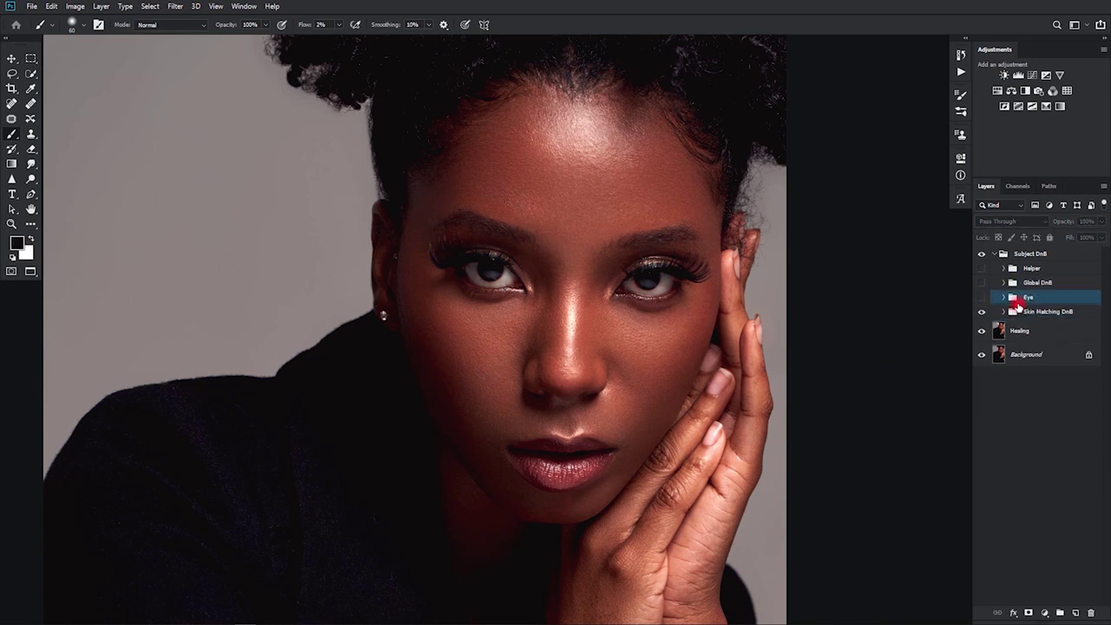
Show and expand the Eye group, activate its Dodge mask with white as foreground, and show the Helper group.
left_click(982, 296)
left_click(1004, 297)
left_click(1043, 339)
key("x")
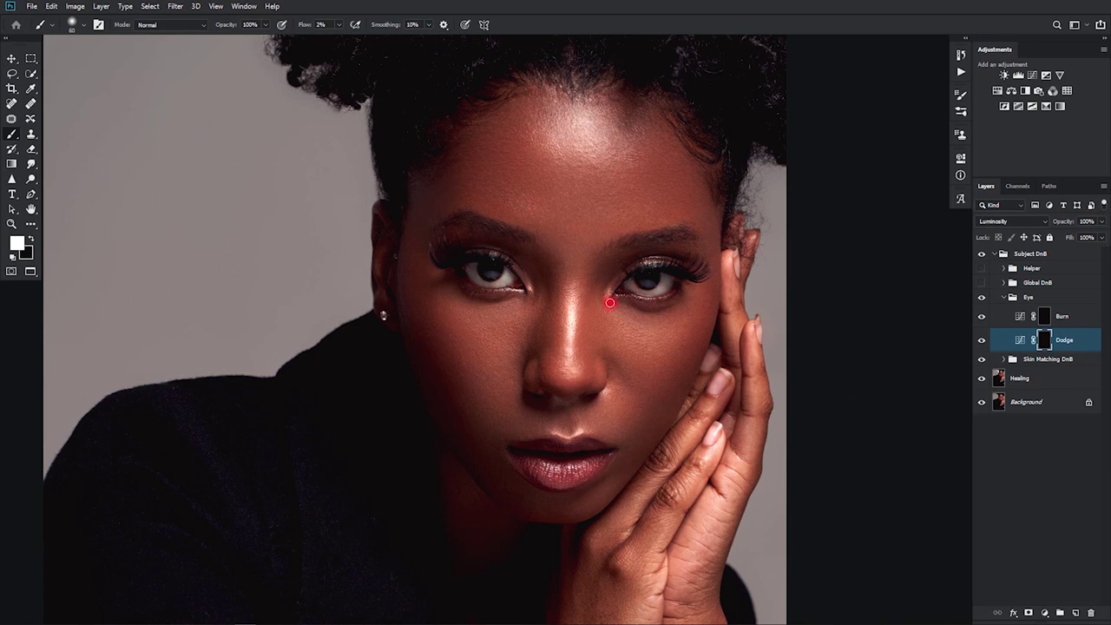
left_click(982, 270)
Dodge the white of the earring-side eye on the Eye group's Dodge mask with a much smaller brush, and compare the result.
left_click_drag(504, 270, 568, 270)
left_click_drag(525, 303, 559, 320)
scroll(547, 327, "up", 3)
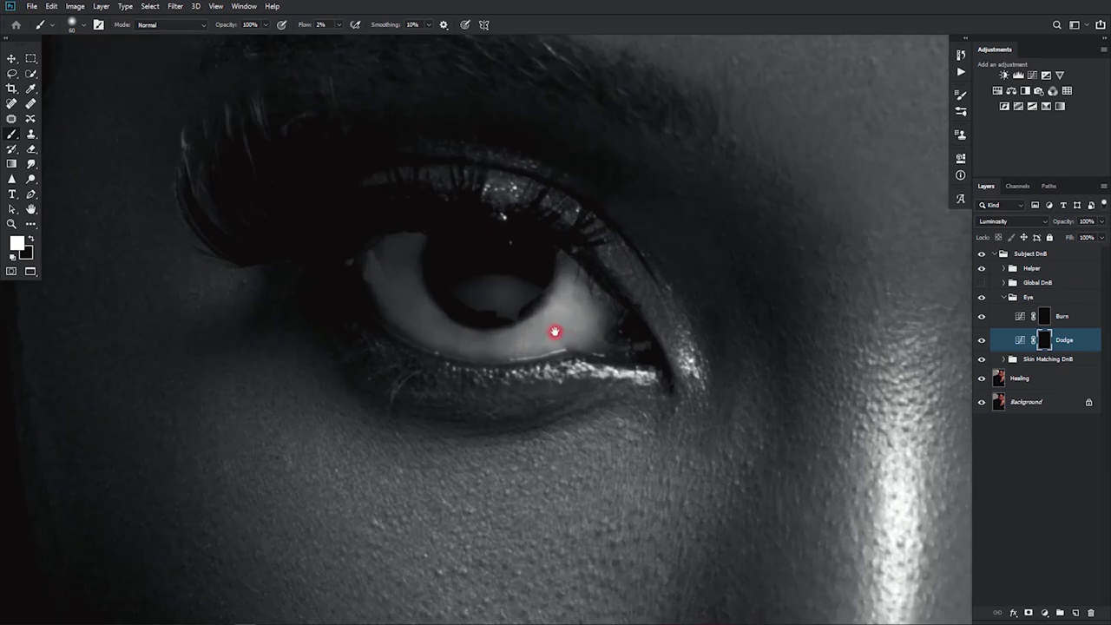
key("bracketleft")
key("bracketleft")
key("bracketleft")
key("bracketleft")
key("bracketleft")
key("bracketleft")
key("bracketleft")
key("bracketleft")
key("bracketleft")
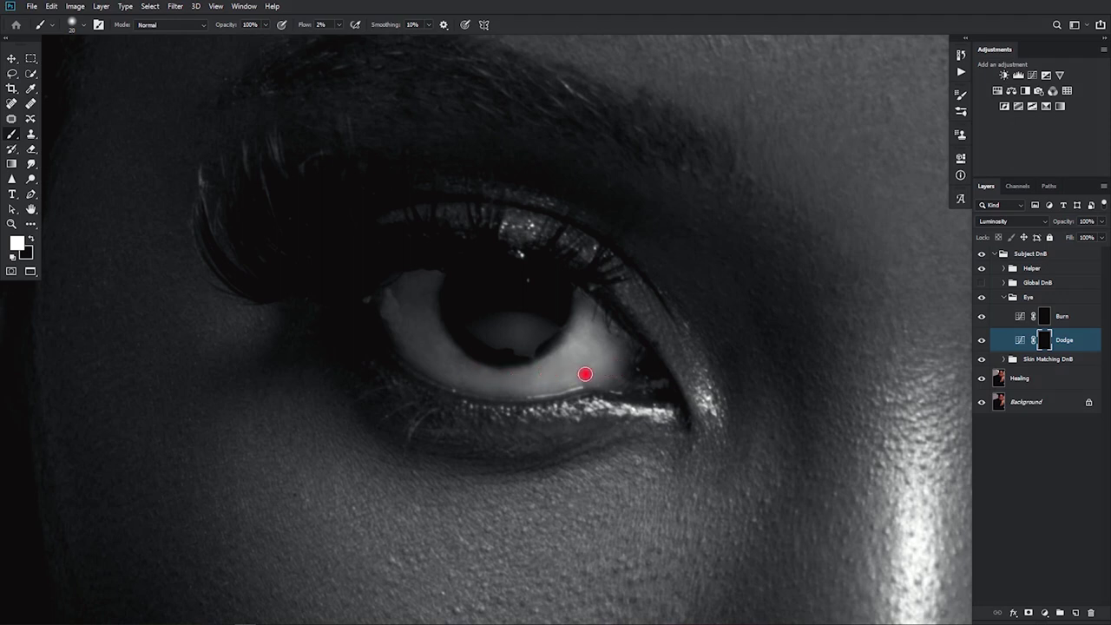
mouse_move(454, 351)
left_mouse_down()
mouse_move(431, 350)
mouse_move(420, 324)
mouse_move(441, 348)
mouse_move(437, 321)
mouse_move(432, 341)
left_mouse_up()
mouse_move(463, 355)
left_mouse_down()
mouse_move(510, 369)
mouse_move(580, 365)
mouse_move(532, 380)
mouse_move(524, 376)
mouse_move(580, 357)
mouse_move(554, 378)
mouse_move(576, 370)
mouse_move(546, 365)
mouse_move(598, 345)
mouse_move(577, 331)
mouse_move(593, 351)
mouse_move(561, 355)
mouse_move(584, 362)
mouse_move(552, 371)
mouse_move(589, 370)
mouse_move(602, 352)
mouse_move(574, 354)
mouse_move(599, 342)
left_mouse_up()
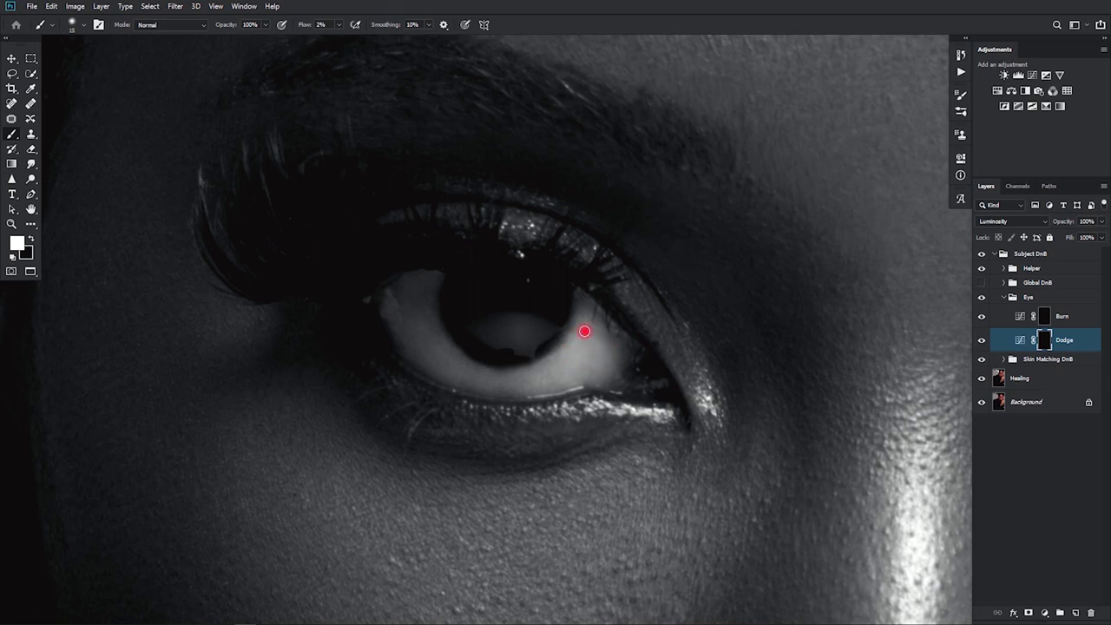
left_click(982, 298)
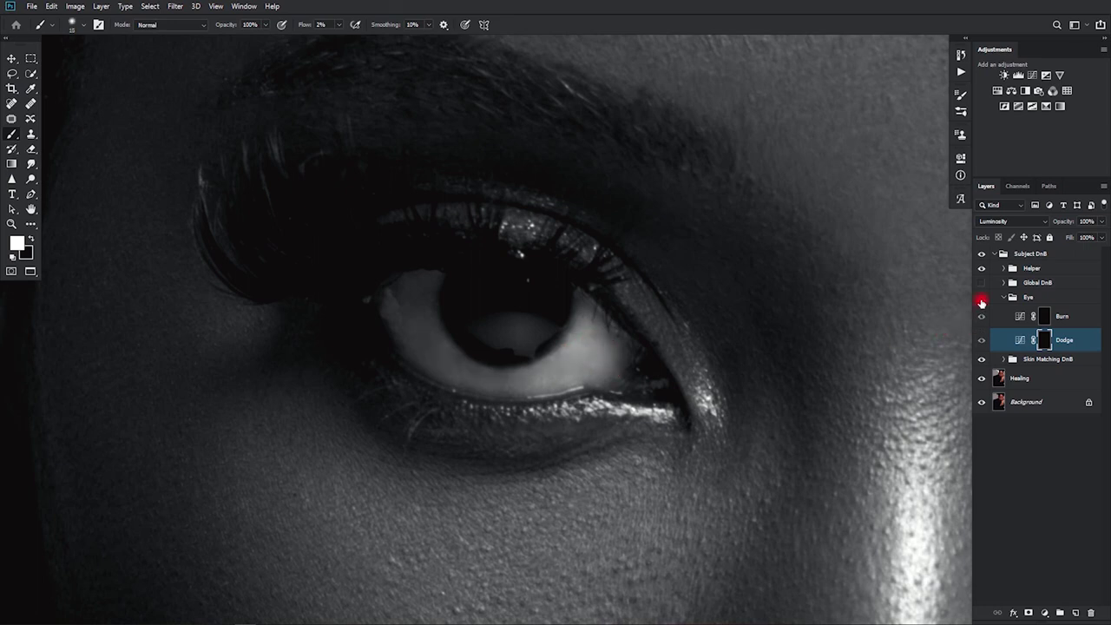
left_click(982, 299)
Hide the Helper group and even out the eye white around the iris on the Eye group's Burn and Dodge masks.
left_click(1045, 317)
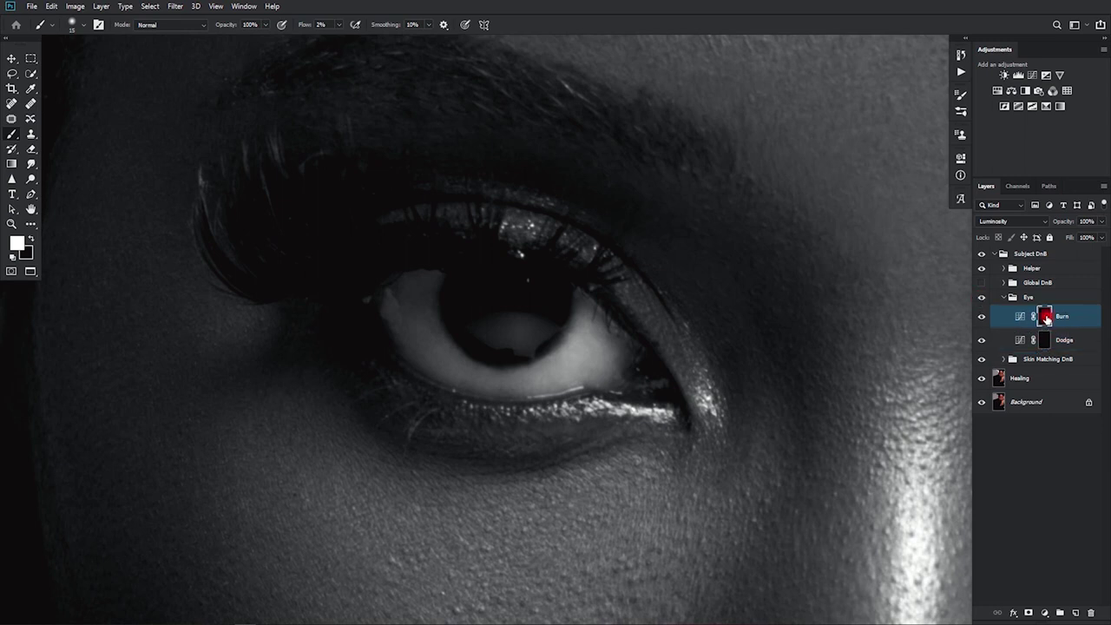
left_click(982, 269)
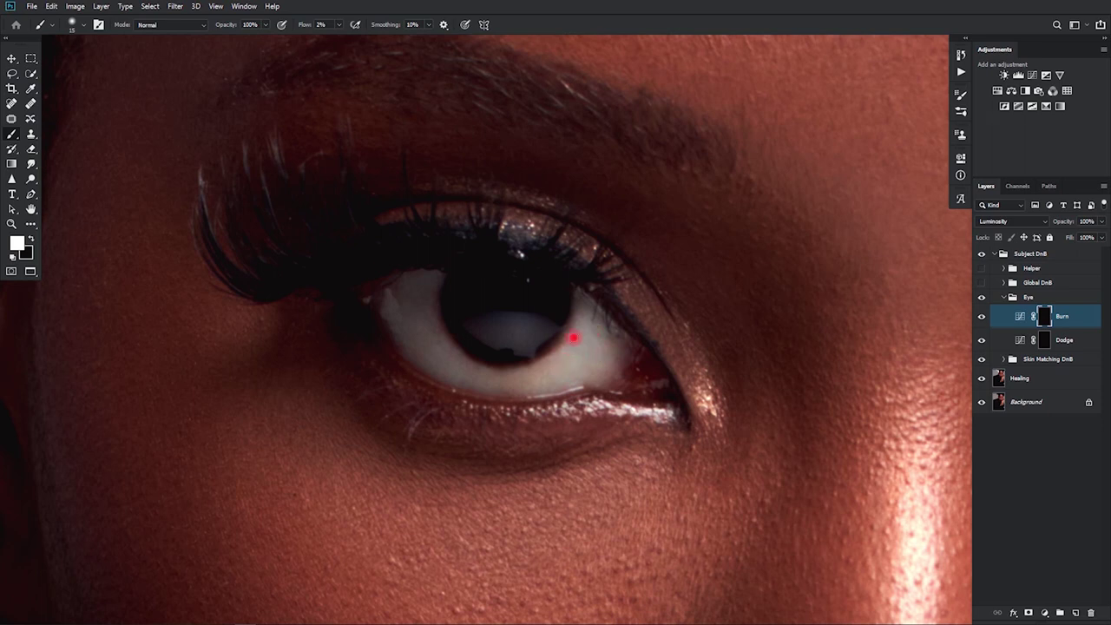
key("]")
left_click(1044, 339)
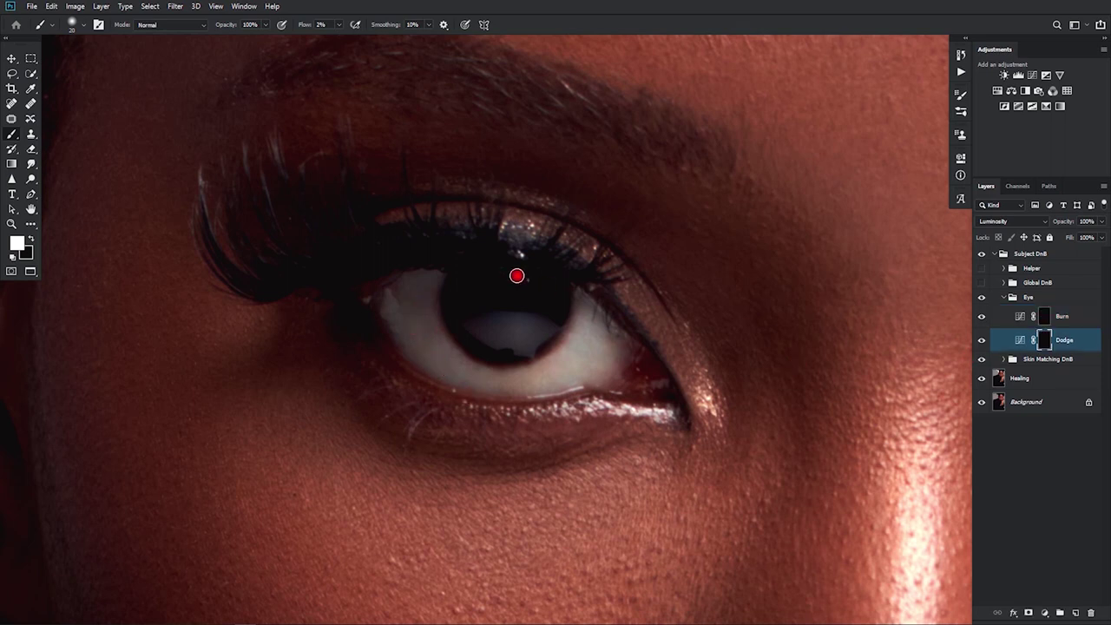
mouse_move(426, 298)
left_mouse_down()
mouse_move(409, 303)
mouse_move(424, 327)
mouse_move(424, 305)
mouse_move(476, 391)
mouse_move(496, 385)
mouse_move(499, 367)
mouse_move(515, 383)
left_mouse_up()
Burn the outer part of the eye white on the Burn mask and dodge near its inner corner on the Dodge mask.
left_click(1044, 316)
key("bracketright")
mouse_move(450, 374)
left_mouse_down()
mouse_move(423, 361)
mouse_move(533, 396)
mouse_move(513, 392)
mouse_move(620, 364)
mouse_move(630, 356)
mouse_move(570, 376)
mouse_move(630, 337)
mouse_move(517, 384)
mouse_move(464, 382)
mouse_move(419, 350)
mouse_move(392, 299)
mouse_move(430, 327)
mouse_move(544, 321)
mouse_move(652, 346)
mouse_move(432, 316)
left_mouse_up()
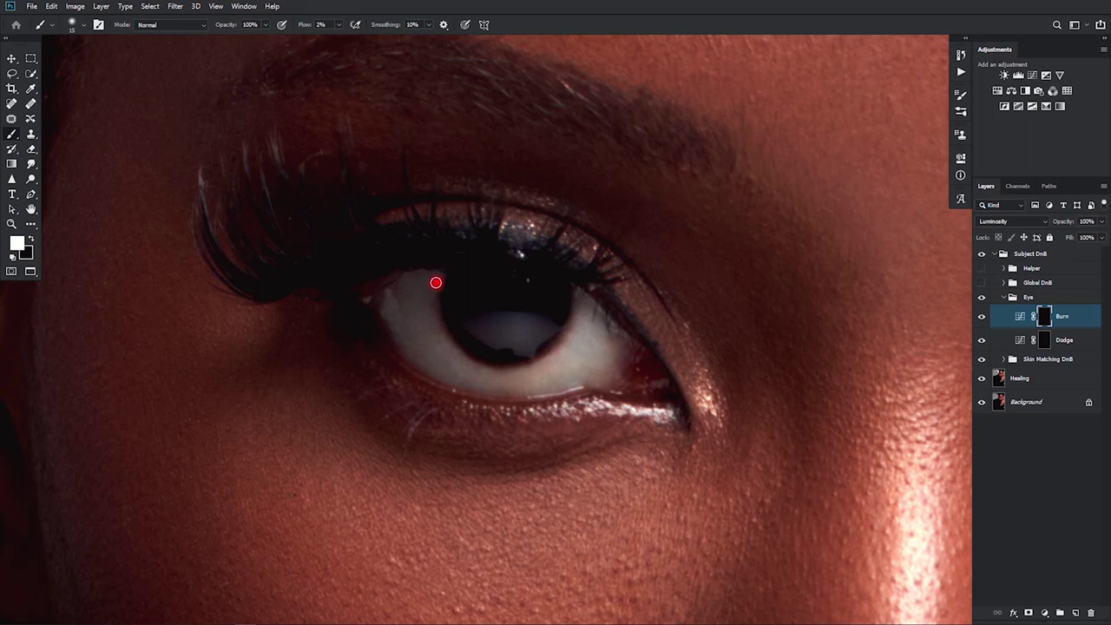
left_click_drag(436, 283, 423, 273)
left_click(973, 343)
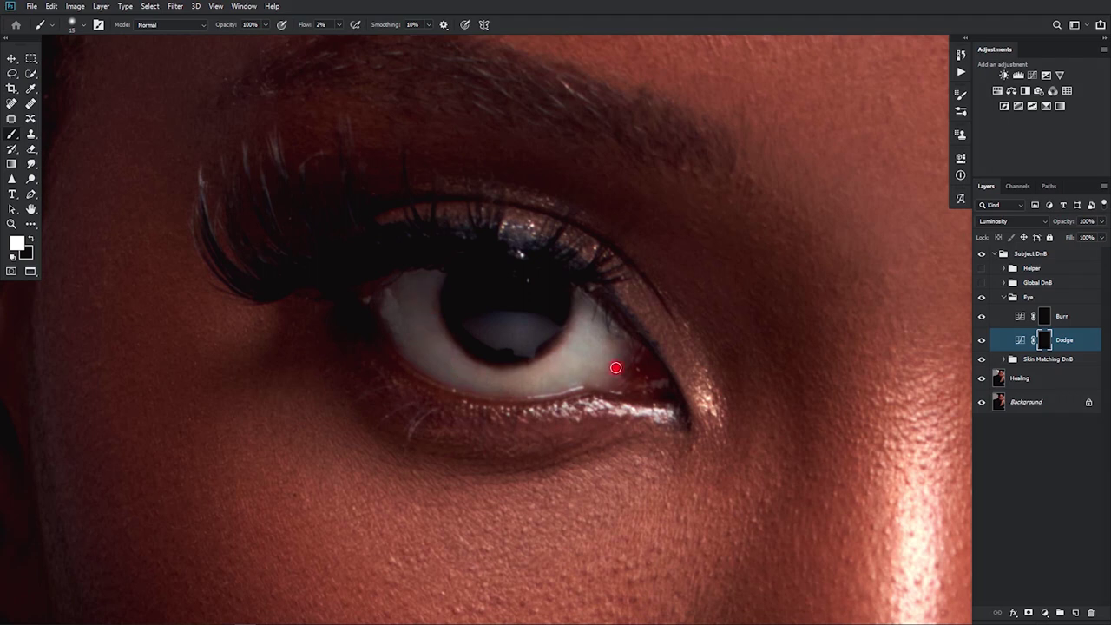
Compare the earring-side eye with and without the Eye group's corrections.
left_click(982, 298)
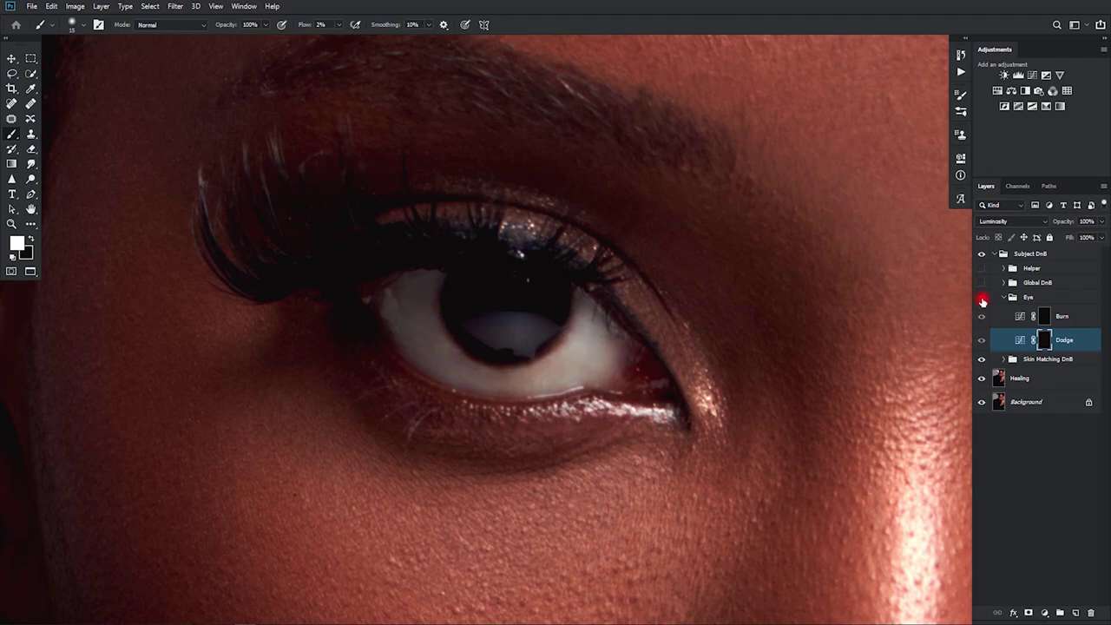
left_click(982, 300)
left_click(981, 299)
left_click(981, 299)
Burn the lower edge of the eye white on the Eye group's Burn mask.
left_click(1043, 317)
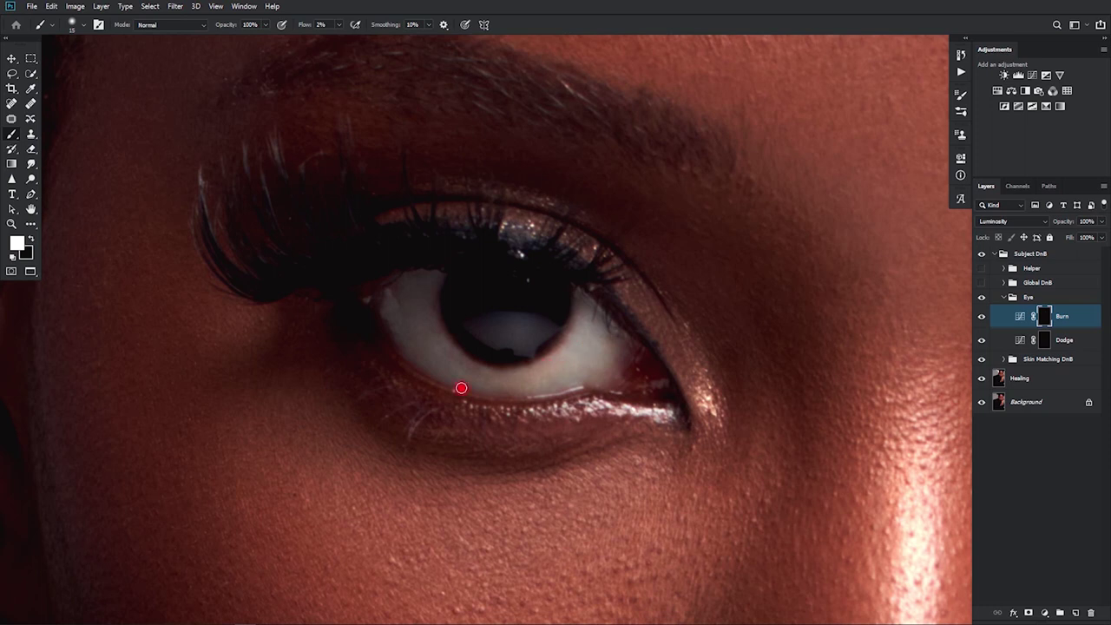
scroll(560, 417, "down", 5)
scroll(442, 392, "down", 2)
scroll(429, 391, "up", 6)
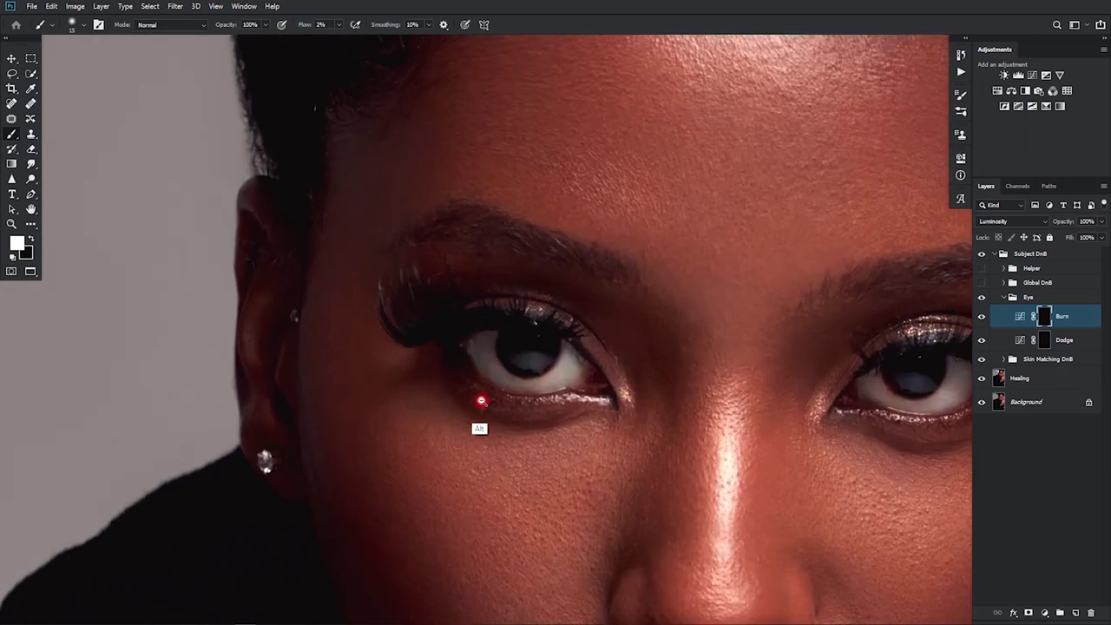
scroll(537, 394, "up", 1)
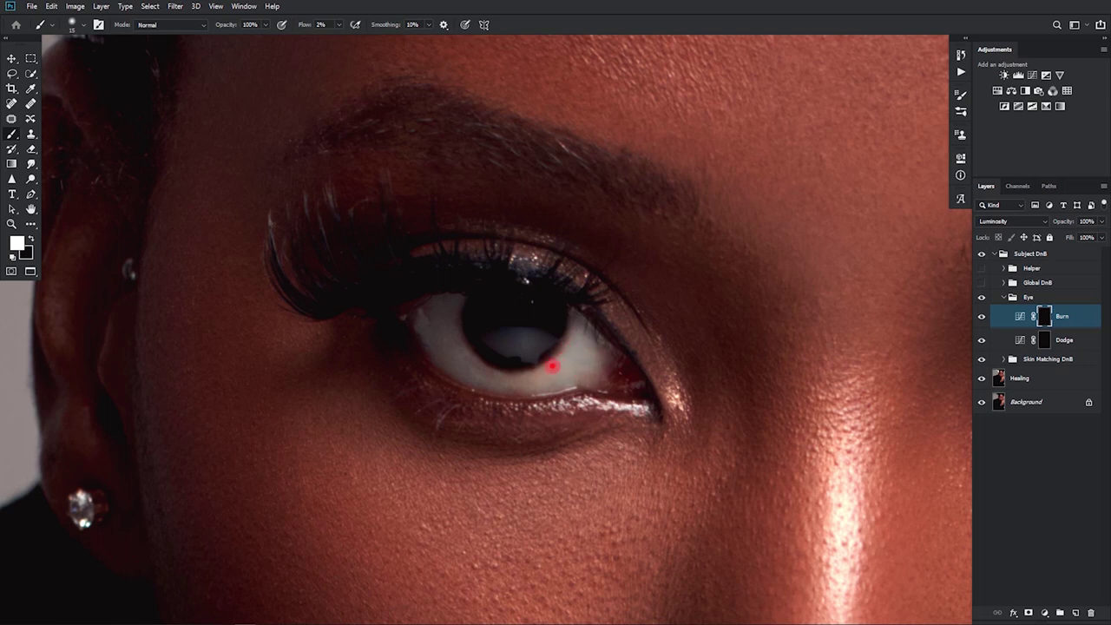
Toggle the Eye group's visibility to check the dodging and burning of the eye white.
left_click(982, 298)
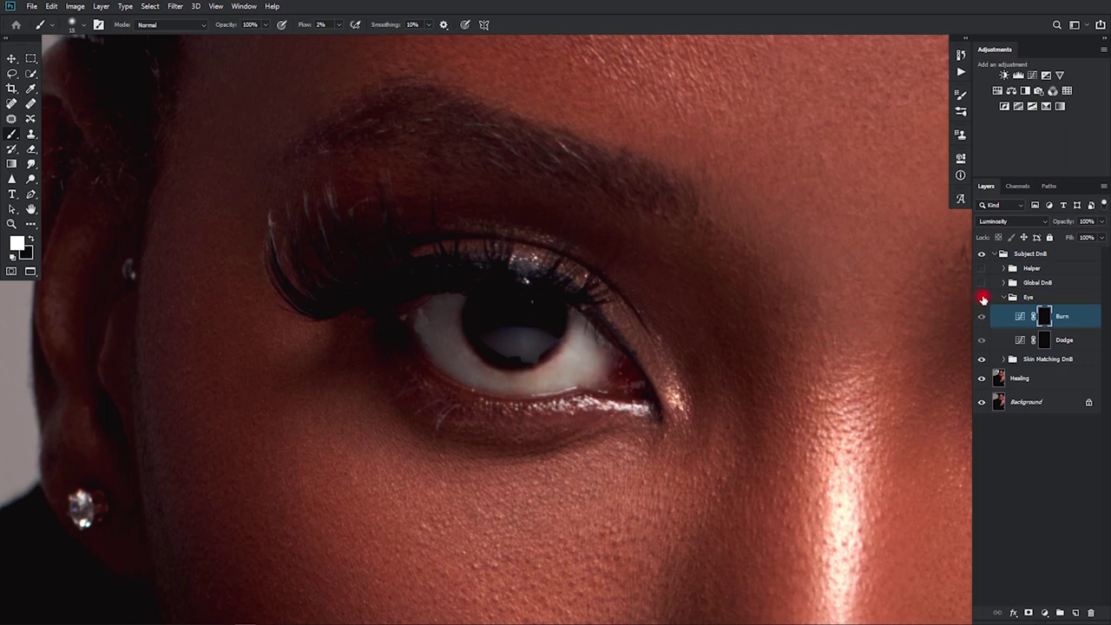
left_click(982, 298)
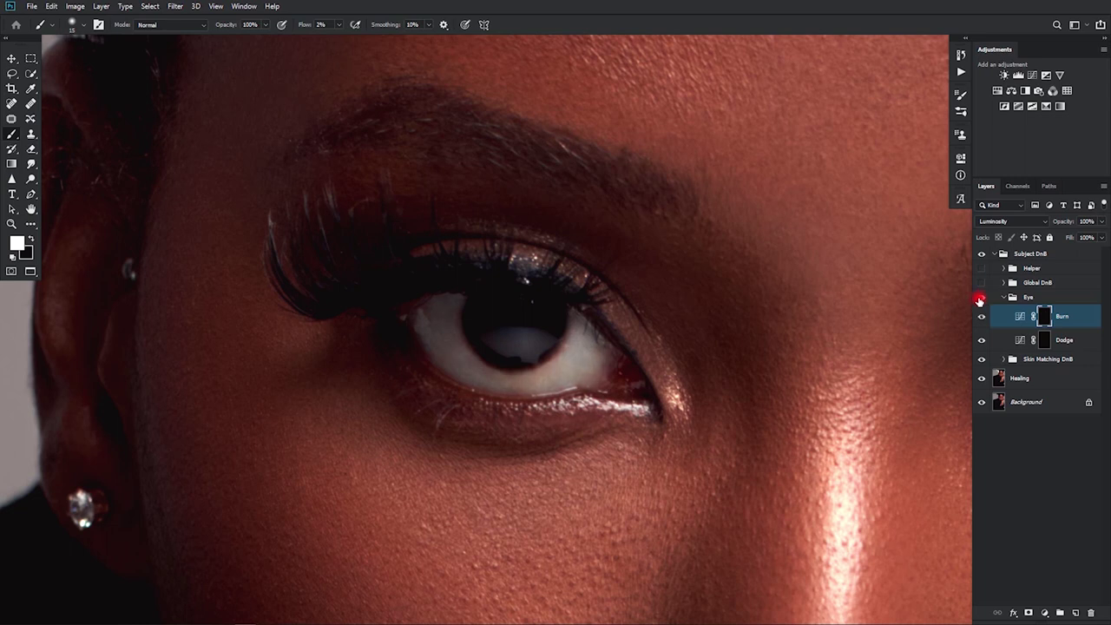
left_click(982, 298)
left_click(982, 297)
Dodge the outer part of this eye's white and the white of the other eye on the Eye group's Dodge mask.
left_click(1048, 340)
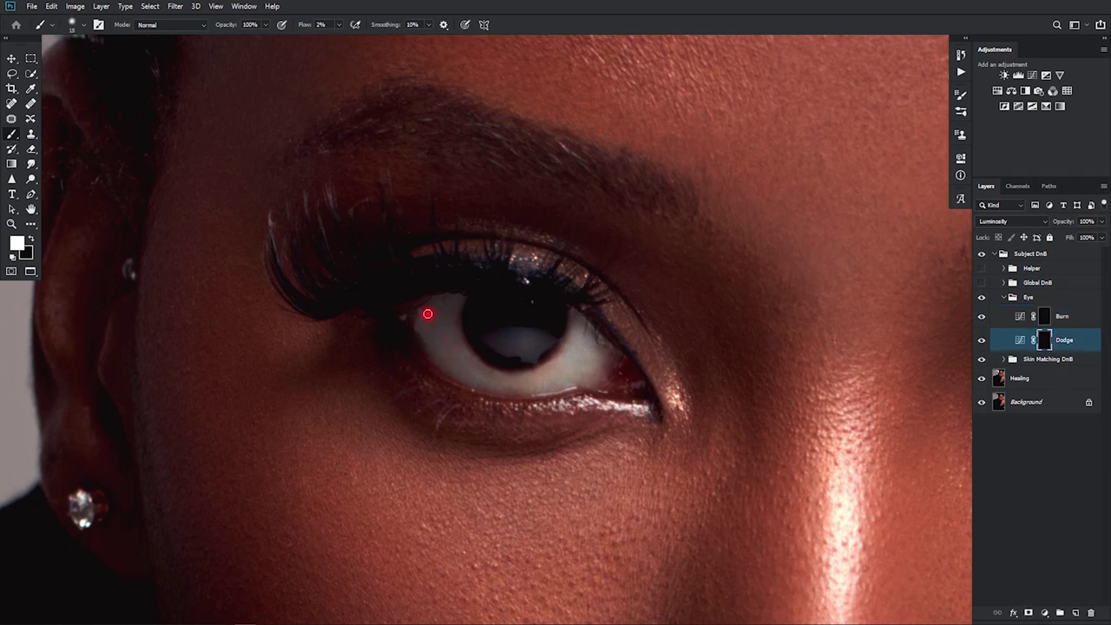
left_click_drag(709, 373, 266, 460)
left_click_drag(672, 396, 555, 304)
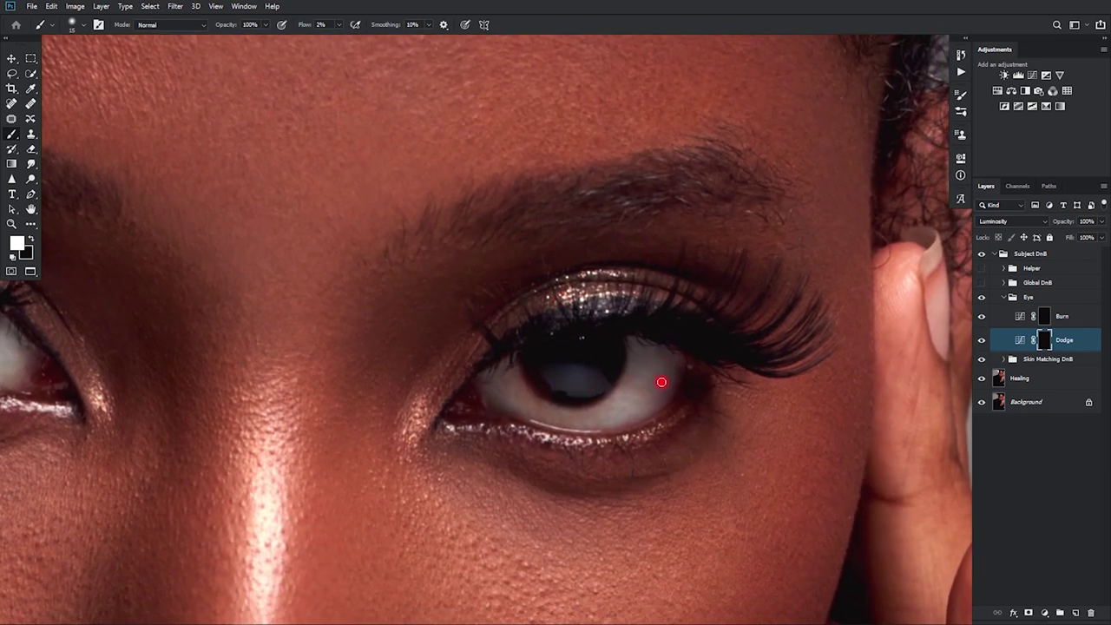
mouse_move(662, 382)
left_mouse_down()
mouse_move(636, 406)
mouse_move(738, 373)
mouse_move(636, 389)
mouse_move(663, 379)
left_mouse_up()
left_click_drag(558, 421, 547, 403)
left_click_drag(525, 409, 504, 382)
mouse_move(530, 402)
left_mouse_down()
mouse_move(613, 422)
mouse_move(654, 418)
mouse_move(662, 400)
left_mouse_up()
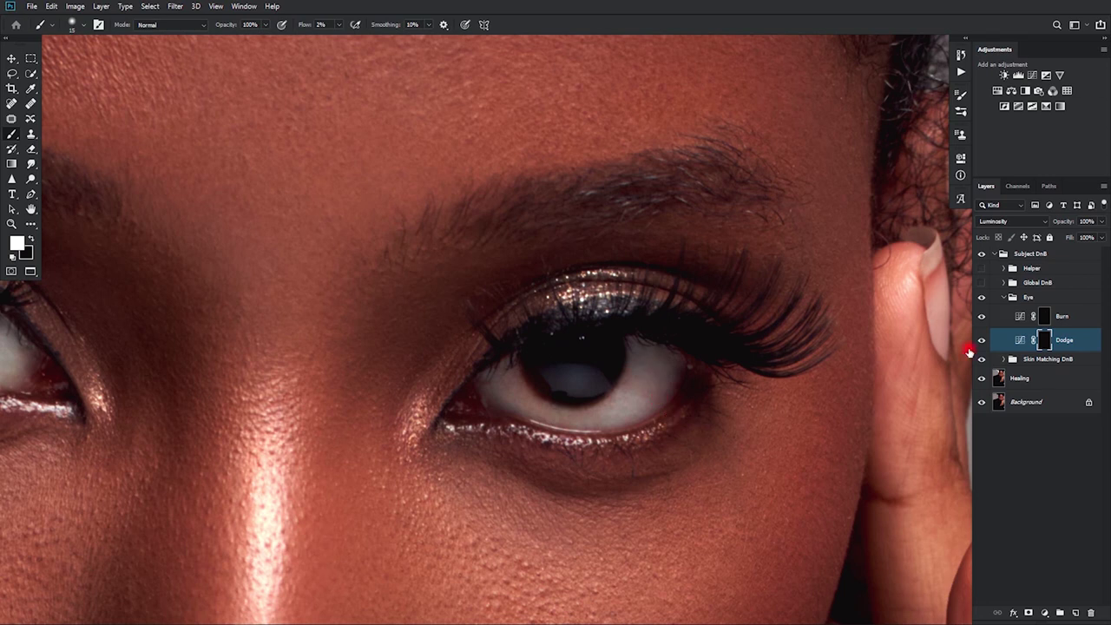
Burn the bright patches in the hand-side eye's white on the Burn mask with a smaller brush.
key("alt+bracketright")
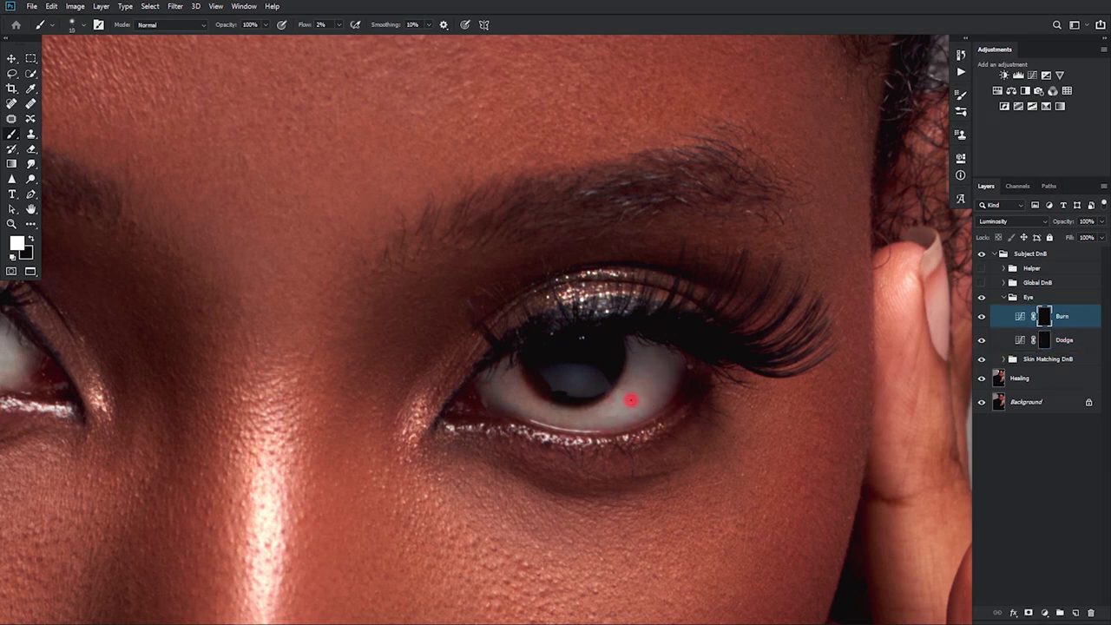
left_click_drag(622, 387, 668, 392)
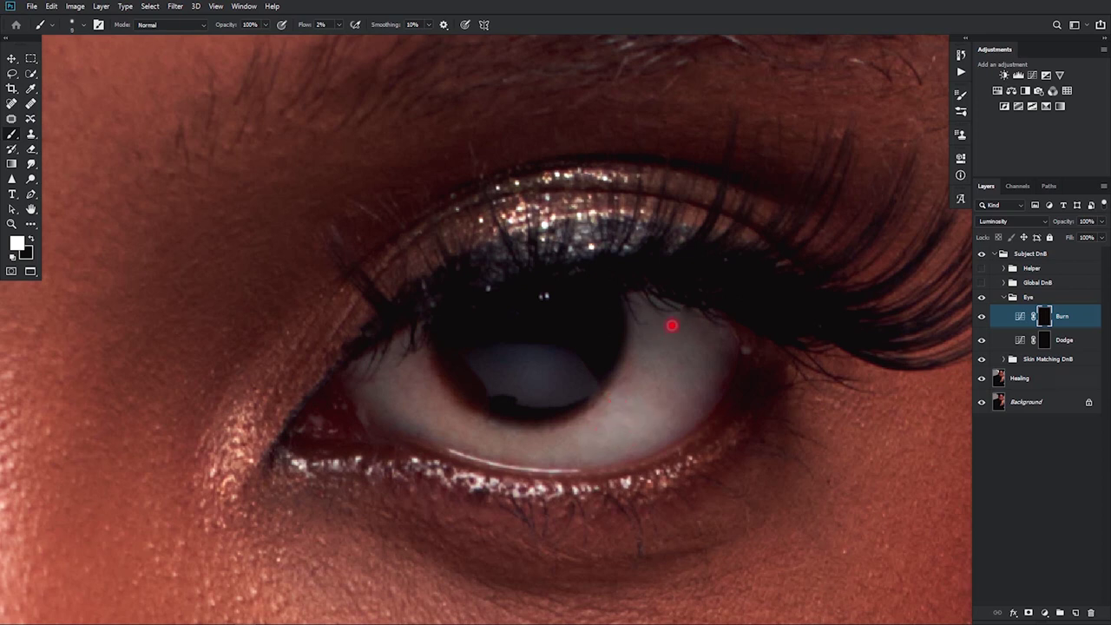
mouse_move(717, 341)
left_mouse_down()
mouse_move(718, 377)
mouse_move(713, 315)
mouse_move(720, 379)
mouse_move(709, 296)
mouse_move(721, 400)
mouse_move(728, 335)
mouse_move(709, 415)
mouse_move(716, 369)
mouse_move(691, 306)
mouse_move(699, 394)
mouse_move(701, 326)
mouse_move(702, 389)
mouse_move(670, 289)
mouse_move(682, 315)
mouse_move(687, 445)
mouse_move(704, 346)
mouse_move(700, 389)
mouse_move(679, 278)
mouse_move(717, 316)
mouse_move(418, 379)
mouse_move(389, 366)
mouse_move(424, 442)
mouse_move(504, 467)
mouse_move(429, 398)
mouse_move(657, 424)
mouse_move(700, 390)
mouse_move(640, 302)
mouse_move(712, 315)
left_mouse_up()
Dodge the lower white of the hand-side eye on the Dodge mask and compare the portrait with and without the Eye group.
left_click(1007, 339)
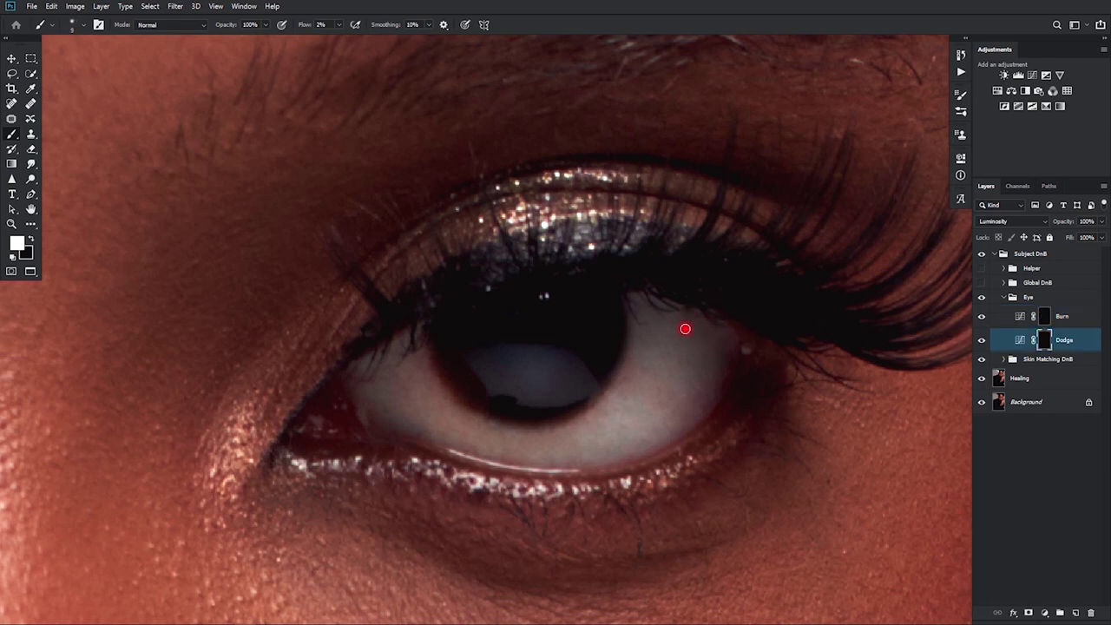
key("]")
key("]")
key("]")
key("]")
key("]")
mouse_move(674, 411)
left_mouse_down()
mouse_move(444, 464)
mouse_move(459, 459)
left_mouse_up()
left_click_drag(546, 459, 532, 400)
left_click(981, 298)
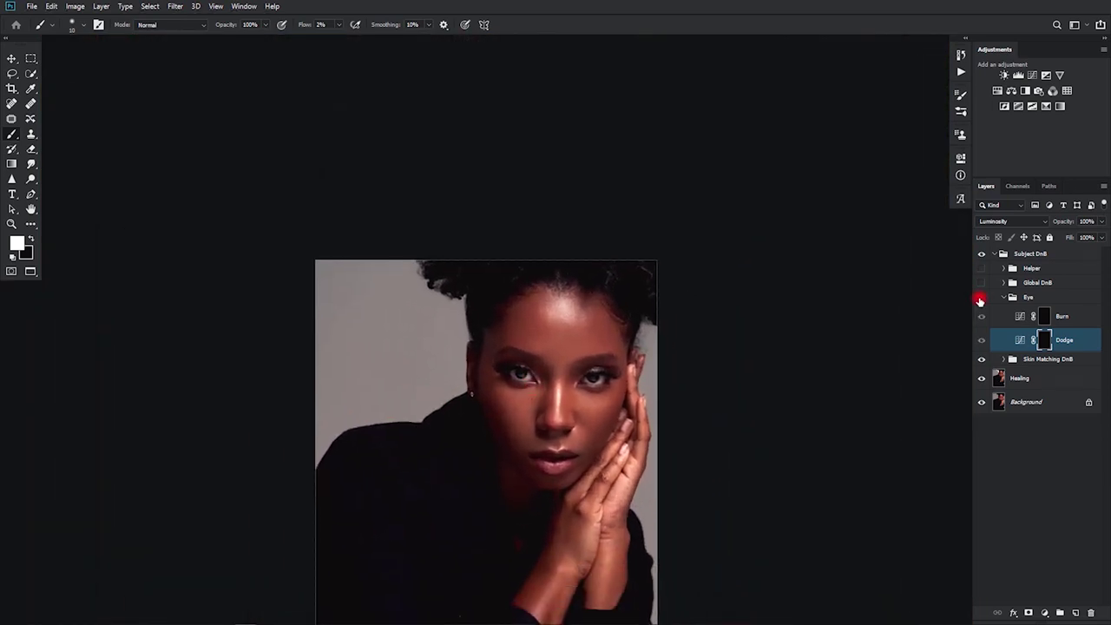
left_click(982, 298)
Dodge the hand-side eye's iris reflection and the glitter on its upper lid and lower lash line on the Dodge mask.
scroll(596, 422, "up", 5)
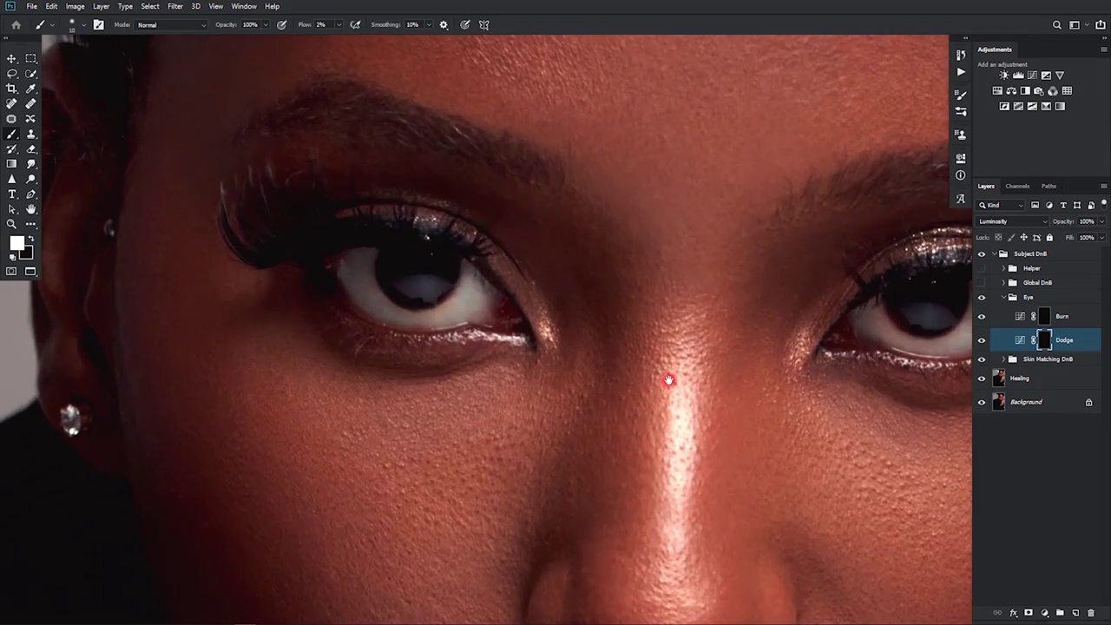
left_click_drag(672, 374, 491, 440)
scroll(745, 392, "up", 2)
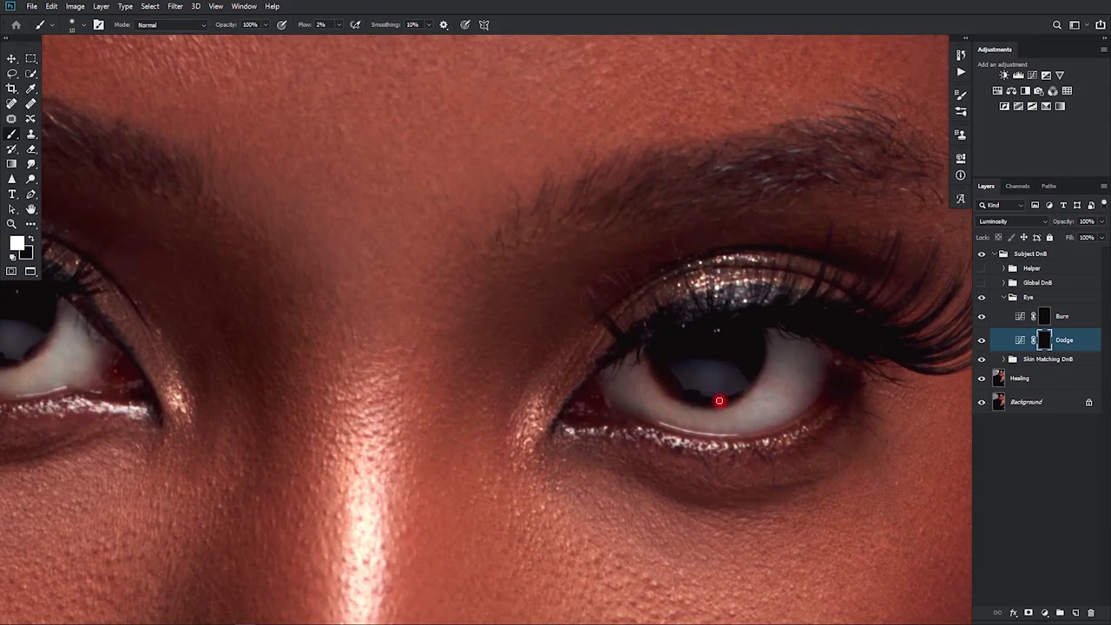
key("]")
key("]")
key("]")
key("]")
key("]")
mouse_move(722, 383)
left_mouse_down()
mouse_move(737, 374)
mouse_move(689, 382)
mouse_move(680, 372)
mouse_move(726, 384)
mouse_move(689, 384)
mouse_move(722, 333)
left_mouse_up()
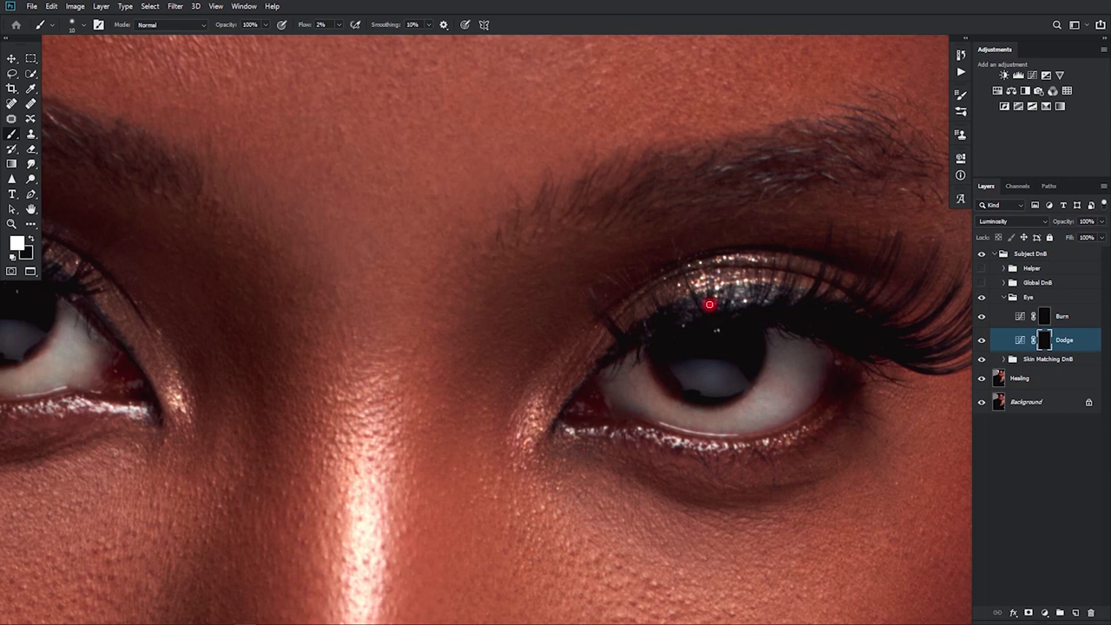
mouse_move(733, 271)
left_mouse_down()
mouse_move(690, 290)
mouse_move(754, 260)
mouse_move(713, 265)
mouse_move(752, 249)
mouse_move(527, 421)
mouse_move(530, 406)
mouse_move(595, 442)
mouse_move(709, 448)
mouse_move(676, 439)
left_mouse_up()
Dodge the shimmer along the lower lash line and inner corner of the earring-side eye on the Dodge mask.
key("[")
left_click_drag(65, 326, 639, 401)
key("]")
mouse_move(657, 455)
left_mouse_down()
mouse_move(675, 482)
mouse_move(709, 488)
mouse_move(658, 482)
mouse_move(763, 476)
mouse_move(744, 468)
mouse_move(752, 496)
left_mouse_up()
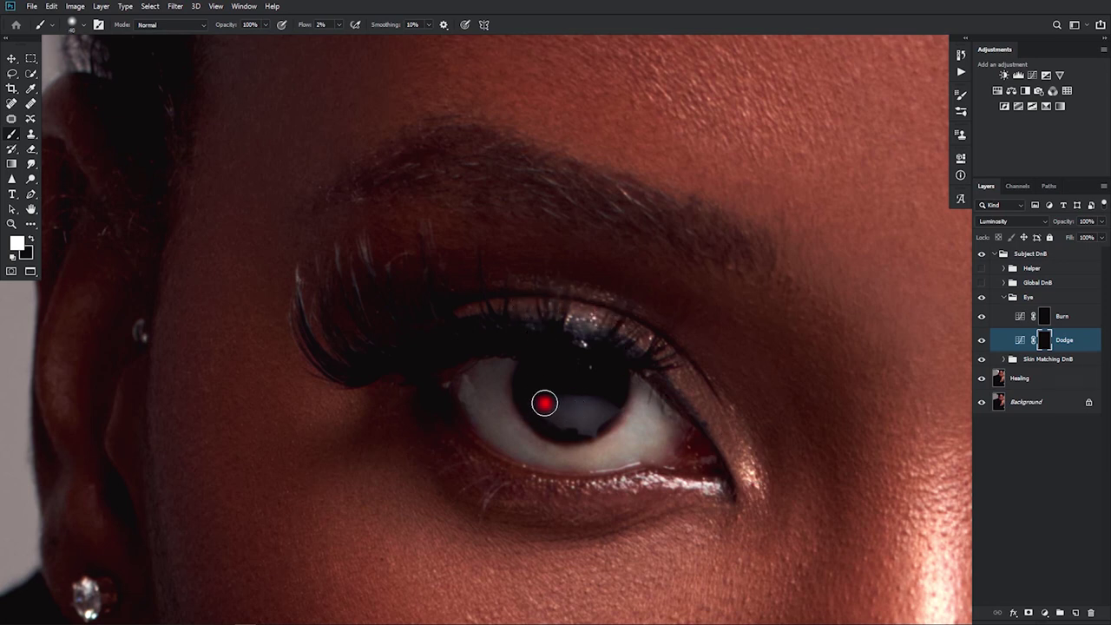
Dodge the earring-side eye's iris reflection on the Dodge mask and burn its iris edge on the Burn mask with a larger brush.
mouse_move(554, 411)
left_mouse_down()
mouse_move(575, 421)
mouse_move(597, 414)
left_mouse_up()
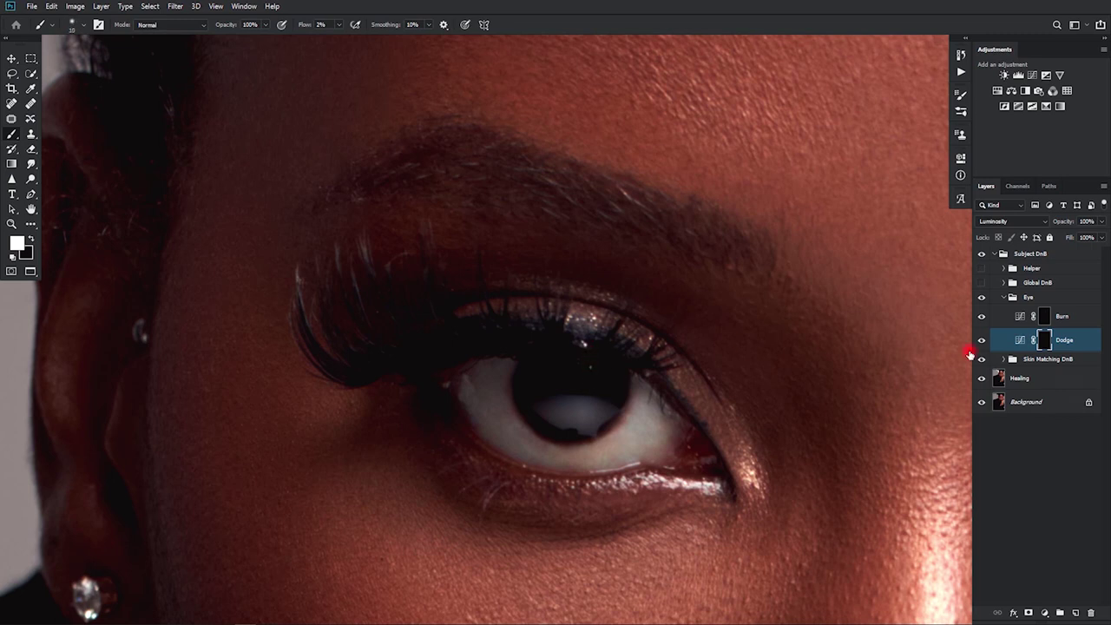
left_click(1046, 317)
key("bracketright")
mouse_move(533, 380)
left_mouse_down()
mouse_move(539, 425)
mouse_move(520, 367)
mouse_move(551, 430)
mouse_move(573, 437)
mouse_move(576, 388)
mouse_move(544, 378)
mouse_move(642, 353)
mouse_move(611, 332)
mouse_move(573, 328)
mouse_move(424, 331)
mouse_move(621, 358)
mouse_move(552, 405)
mouse_move(463, 428)
mouse_move(468, 449)
mouse_move(516, 472)
mouse_move(474, 441)
mouse_move(569, 461)
left_mouse_up()
Burn the white and iris edge of the hand-side eye on the Eye group's Burn mask.
left_click_drag(810, 428, 400, 404)
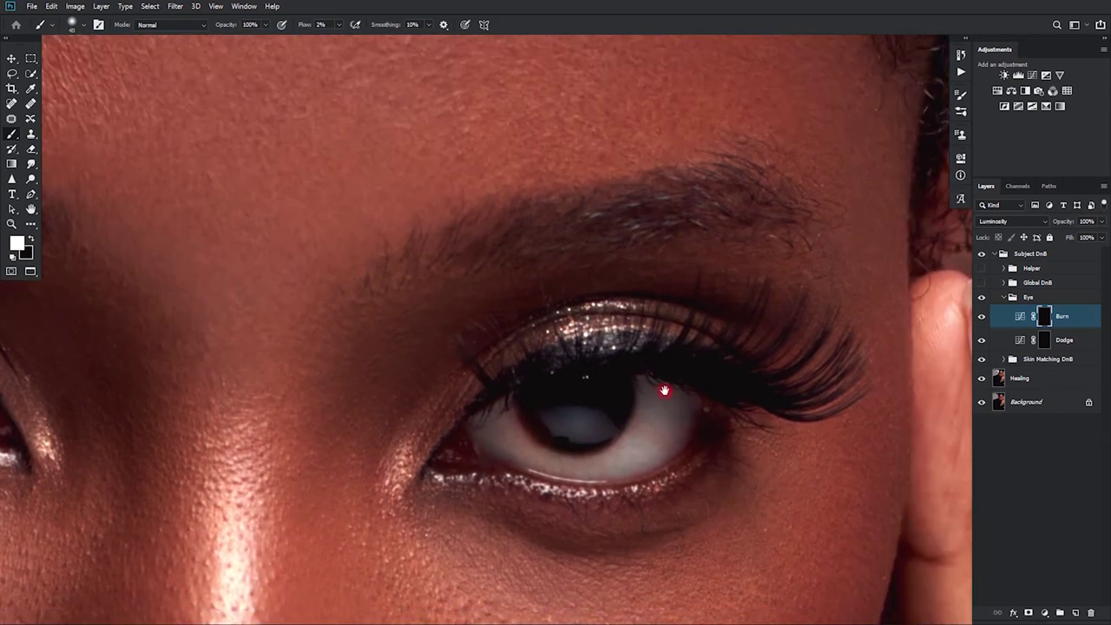
mouse_move(684, 388)
left_mouse_down()
mouse_move(612, 357)
mouse_move(516, 376)
mouse_move(613, 340)
mouse_move(782, 391)
mouse_move(839, 394)
mouse_move(850, 372)
mouse_move(781, 386)
mouse_move(814, 347)
mouse_move(807, 324)
mouse_move(654, 418)
mouse_move(572, 446)
mouse_move(520, 408)
mouse_move(576, 444)
mouse_move(554, 443)
mouse_move(568, 448)
mouse_move(630, 405)
mouse_move(625, 394)
mouse_move(549, 397)
mouse_move(588, 388)
mouse_move(637, 401)
mouse_move(575, 440)
mouse_move(714, 432)
mouse_move(699, 426)
mouse_move(726, 422)
mouse_move(552, 459)
mouse_move(467, 461)
mouse_move(452, 422)
left_mouse_up()
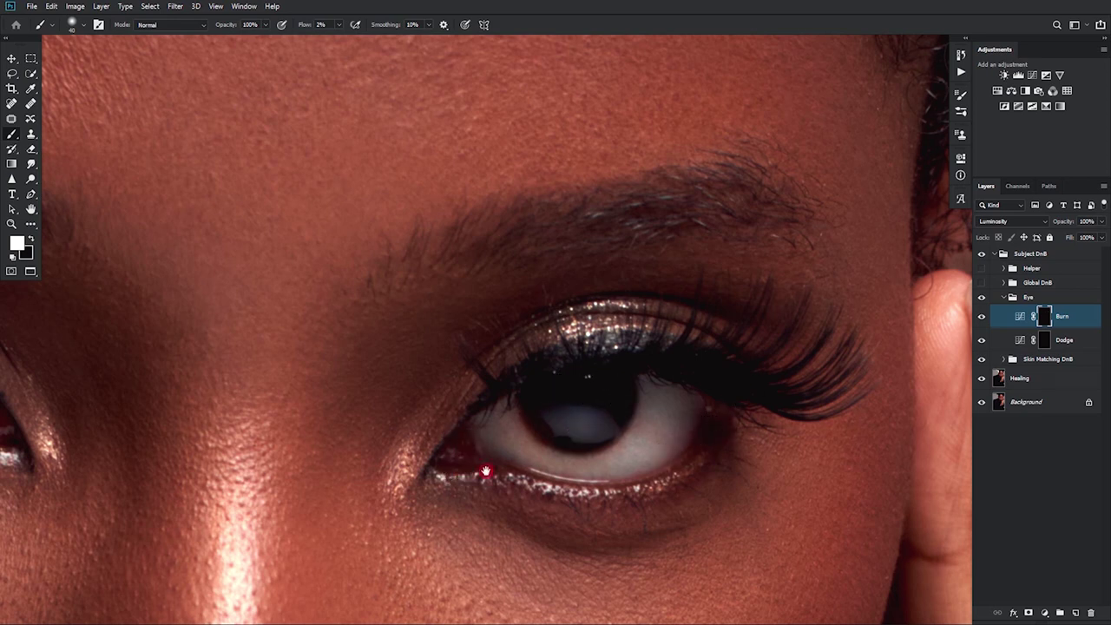
left_click_drag(487, 471, 430, 471)
left_click(430, 469, "alt")
left_click(397, 451, "alt")
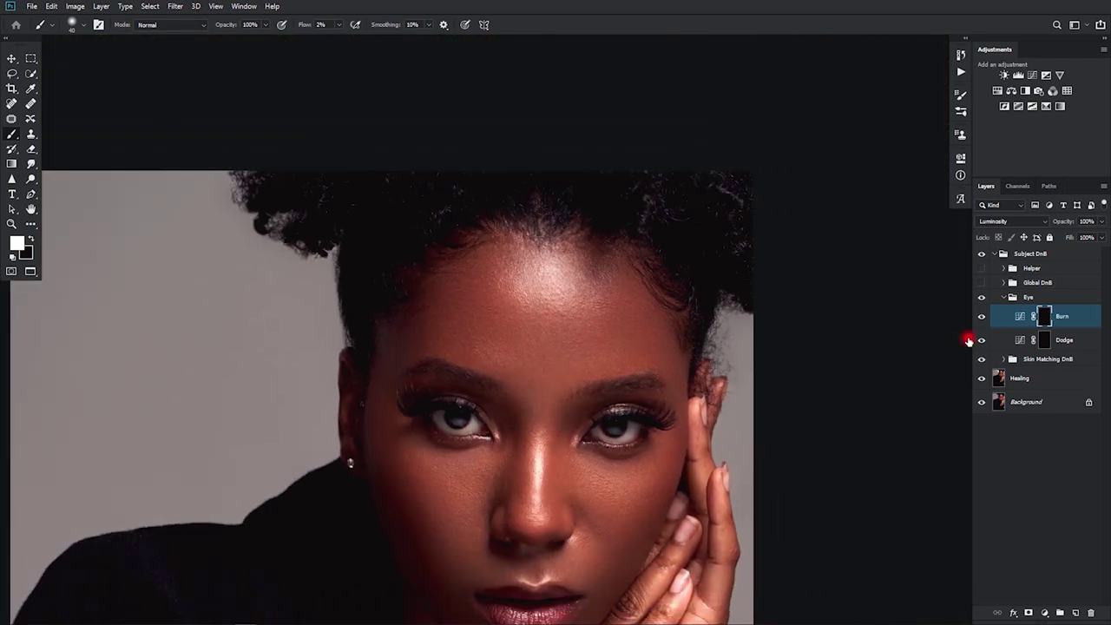
Create a layer named "Highlighting and Contouring Eye" in Soft Light mode above Burn and set the brush flow to 1%.
key("ctrl+shift+n")
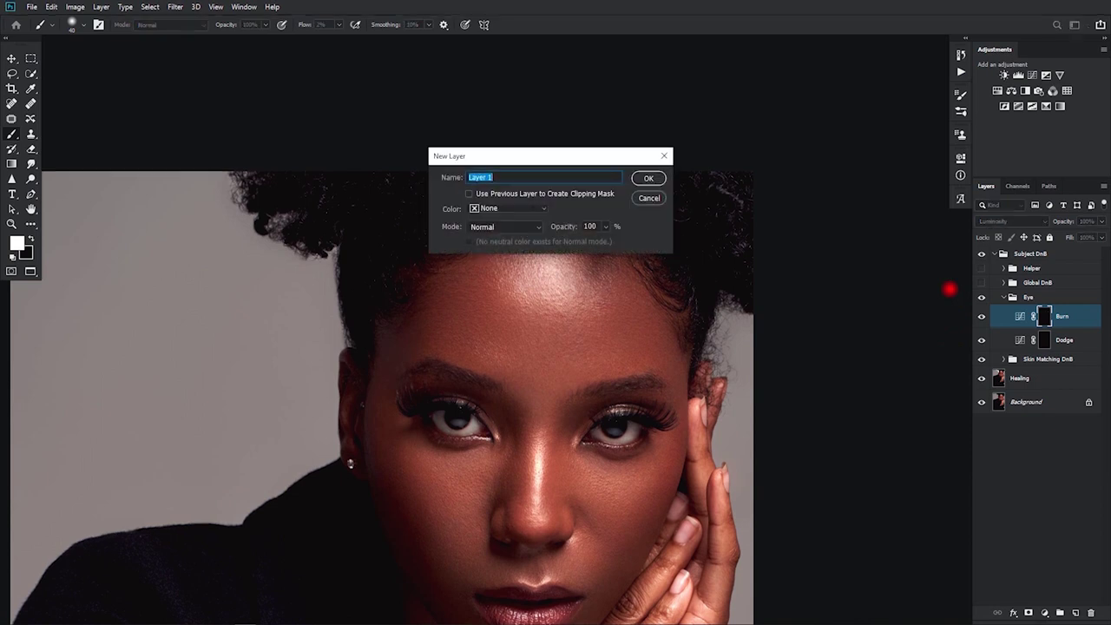
type("Highlighting and Contouring Eye")
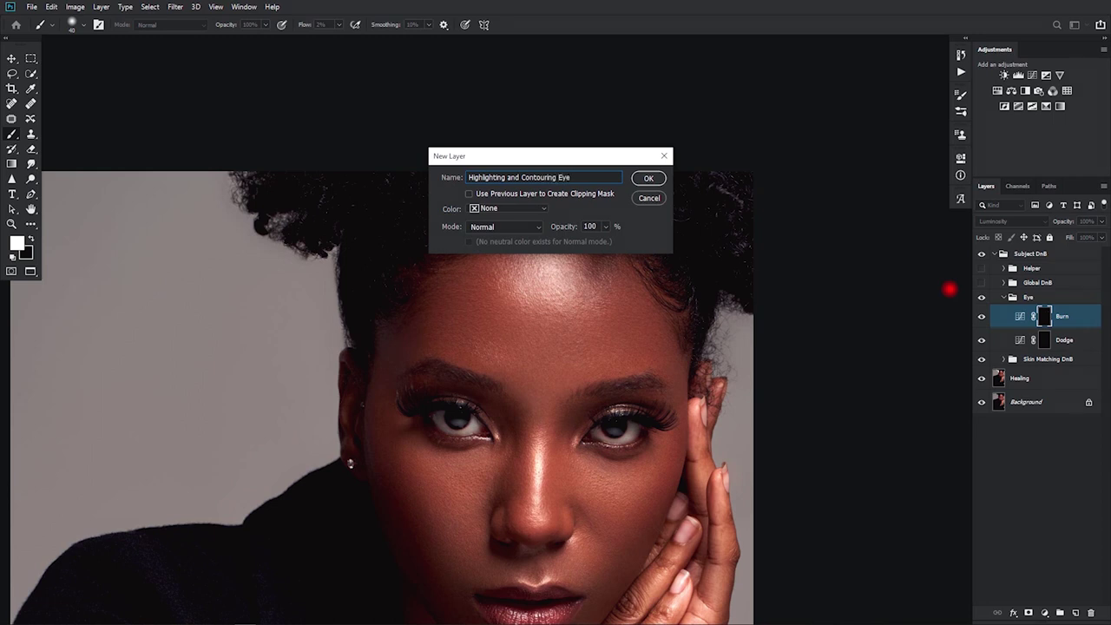
key("Return")
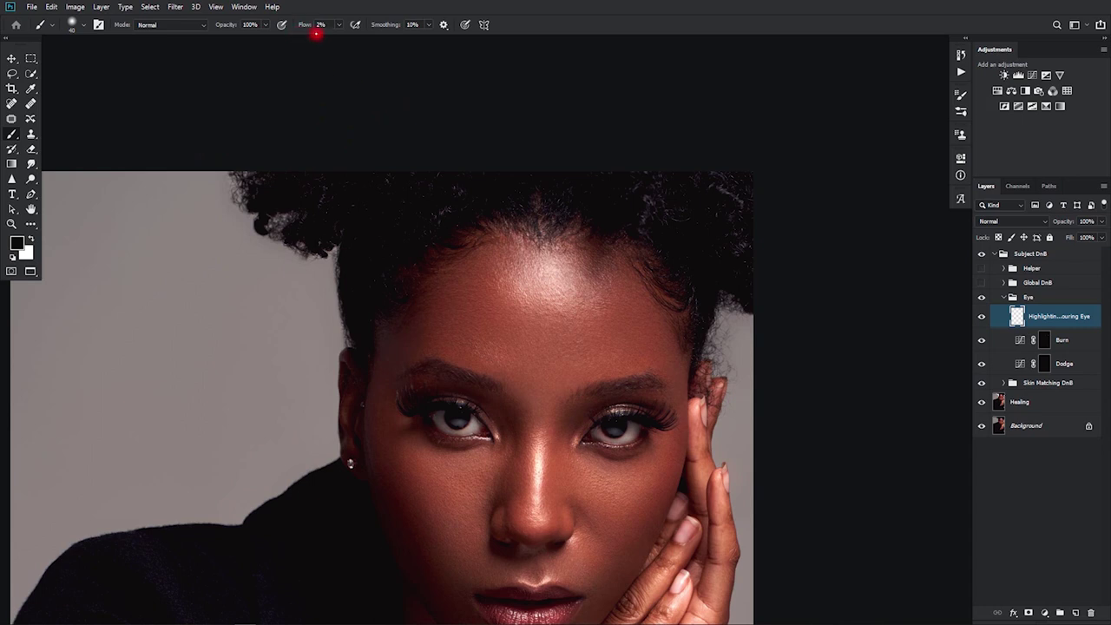
left_click(321, 25)
type("1")
key("Return")
left_click(996, 223)
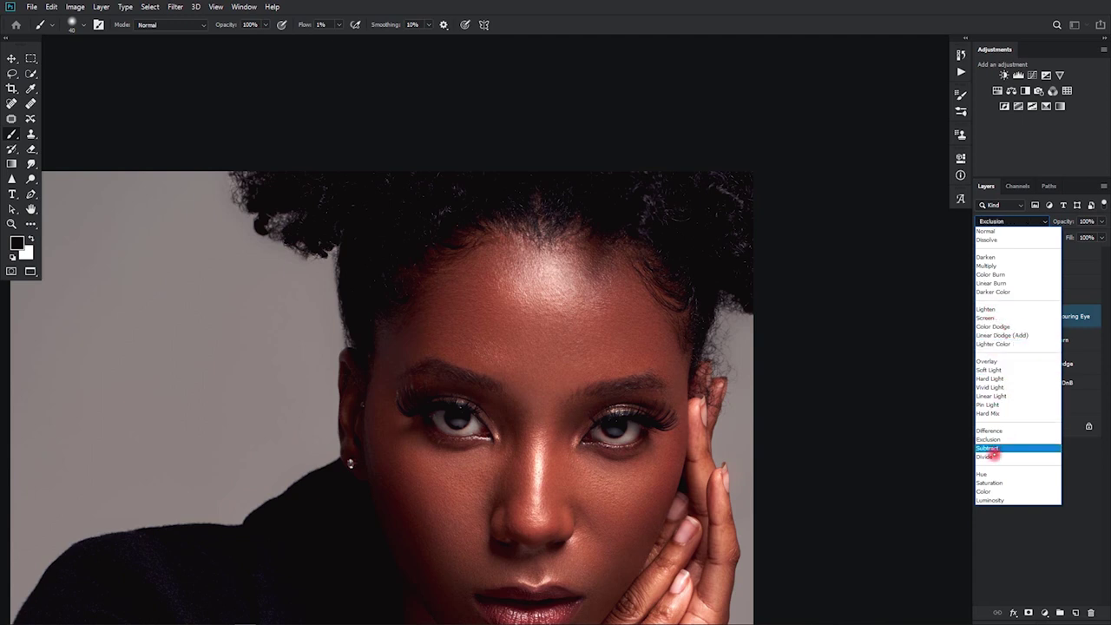
left_click(996, 370)
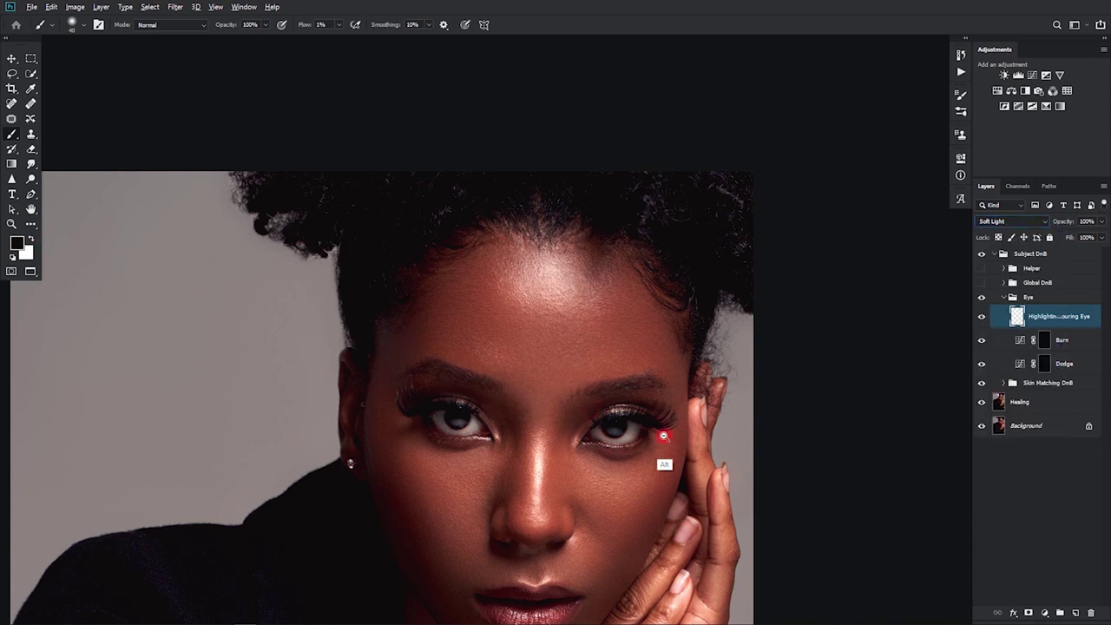
Contour in black and highlight in white around the eyes on the Highlighting and Contouring Eye layer.
scroll(665, 436, "up", 8)
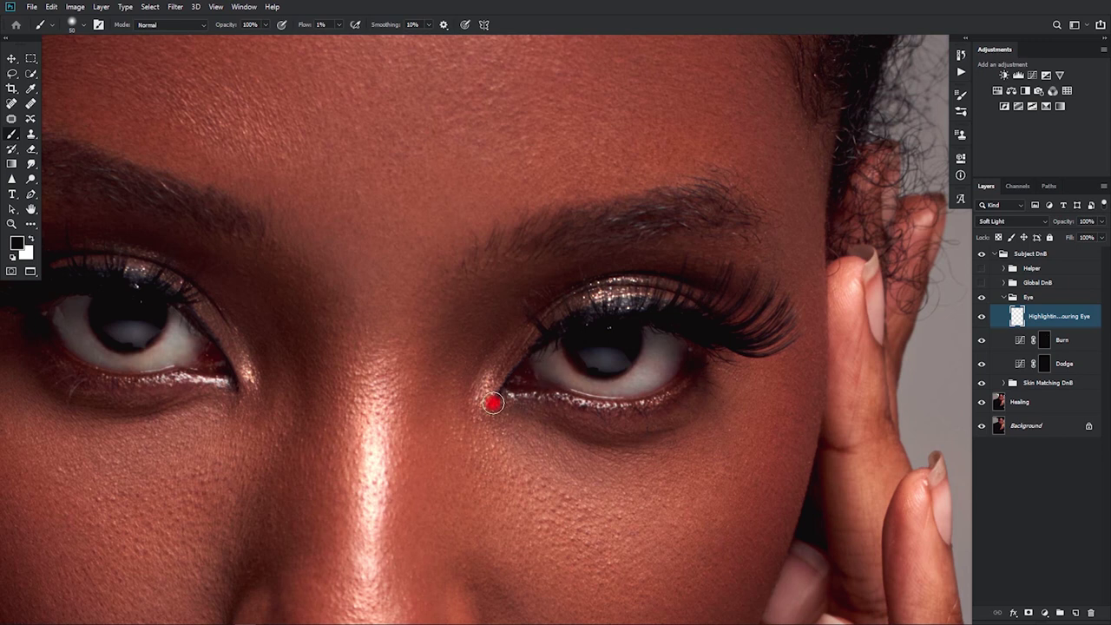
key("x")
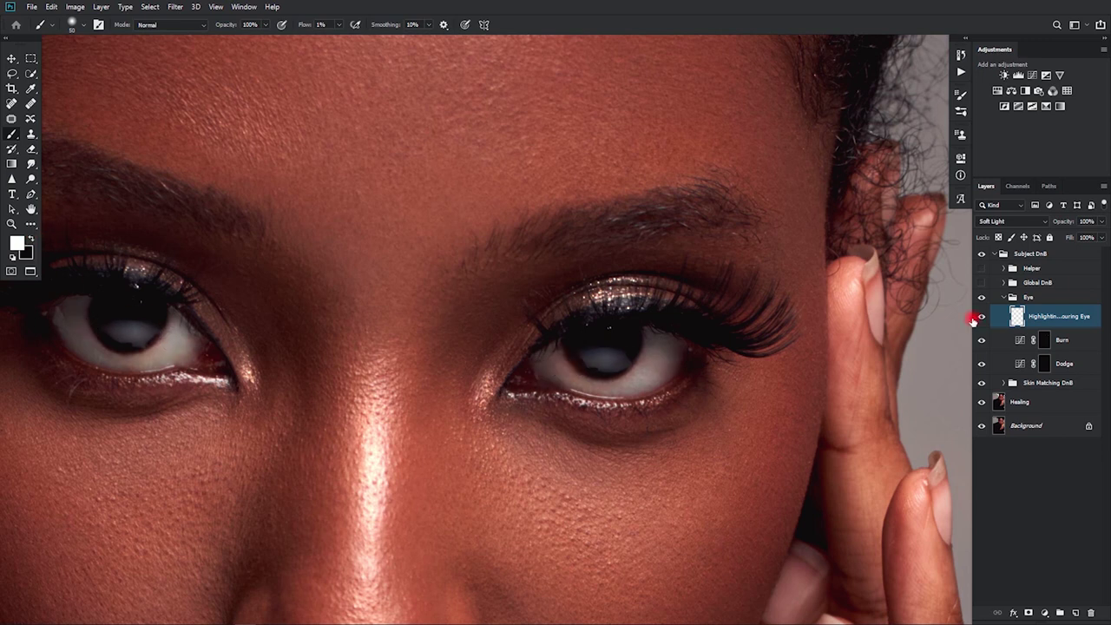
left_click_drag(586, 441, 517, 404)
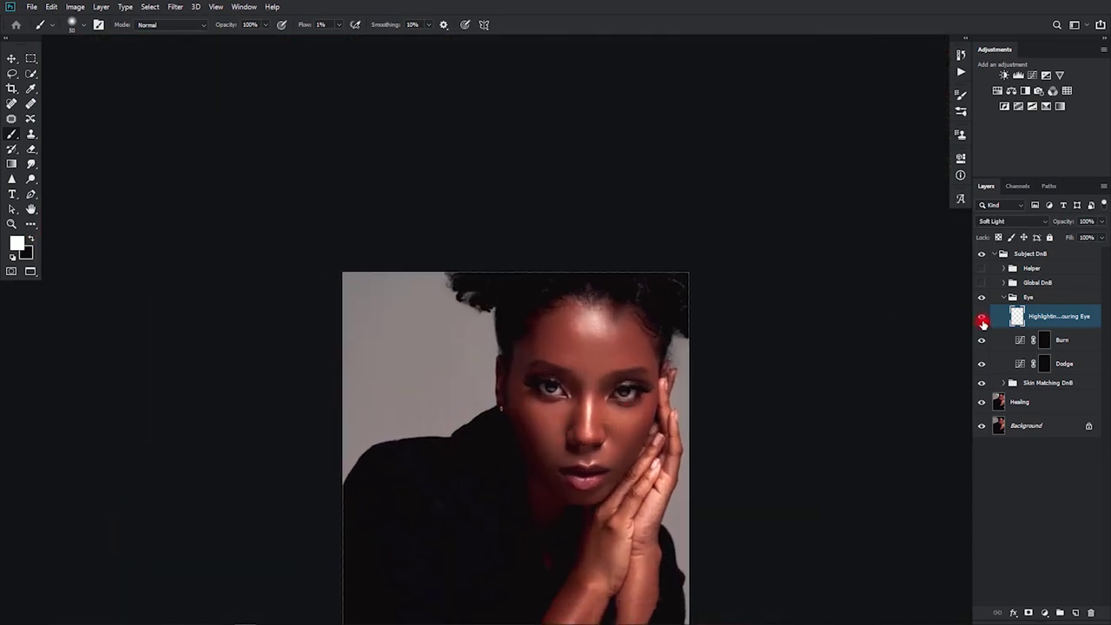
left_click(30, 240)
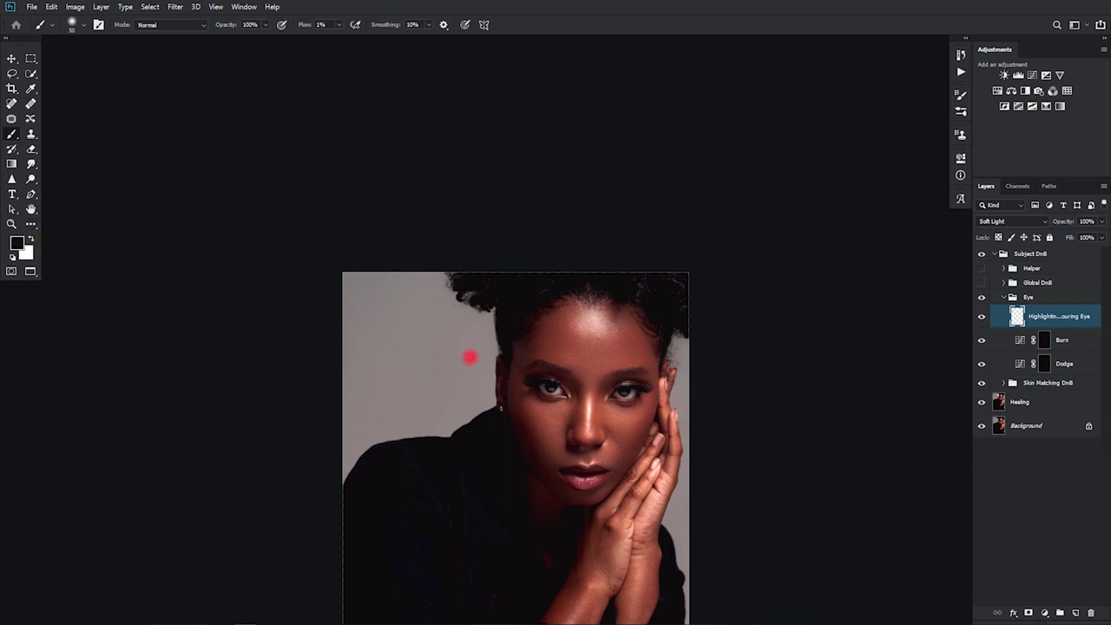
scroll(669, 392, "up", 5)
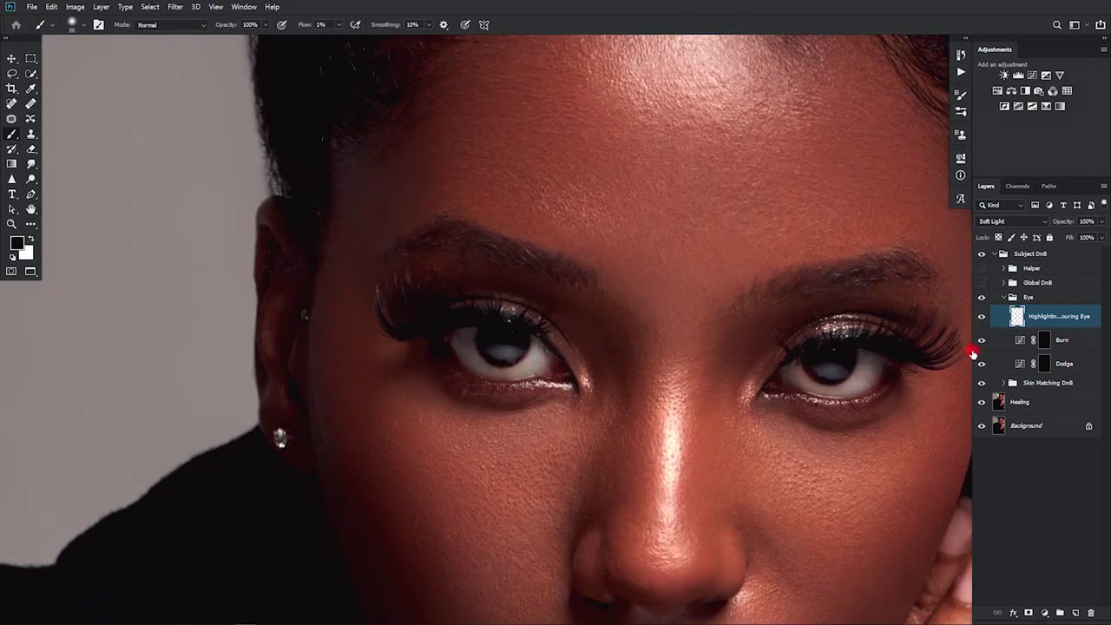
Soften the dodging around the eyes by painting black on the Eye group's Dodge mask with a smaller brush.
left_click(1044, 364)
key("bracketleft")
key("bracketleft")
mouse_move(597, 440)
left_mouse_down()
mouse_move(569, 444)
mouse_move(525, 359)
left_mouse_up()
Collapse the Eye group and compare the portrait with and without it.
left_click(1003, 297)
left_click_drag(579, 253, 574, 204)
left_click_drag(605, 289, 659, 288)
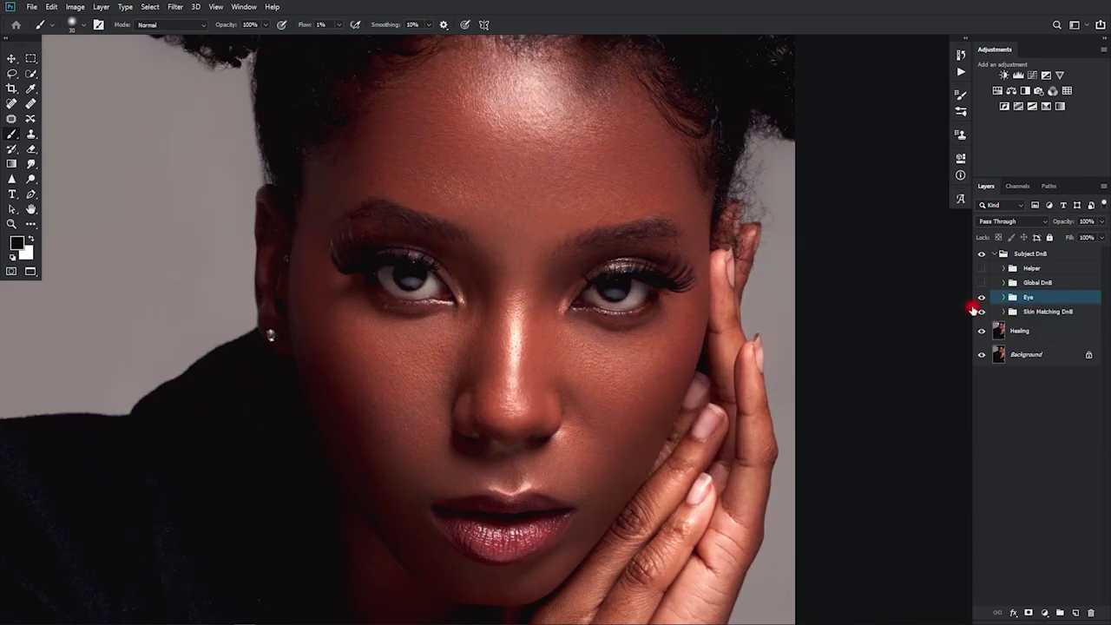
left_click(981, 296)
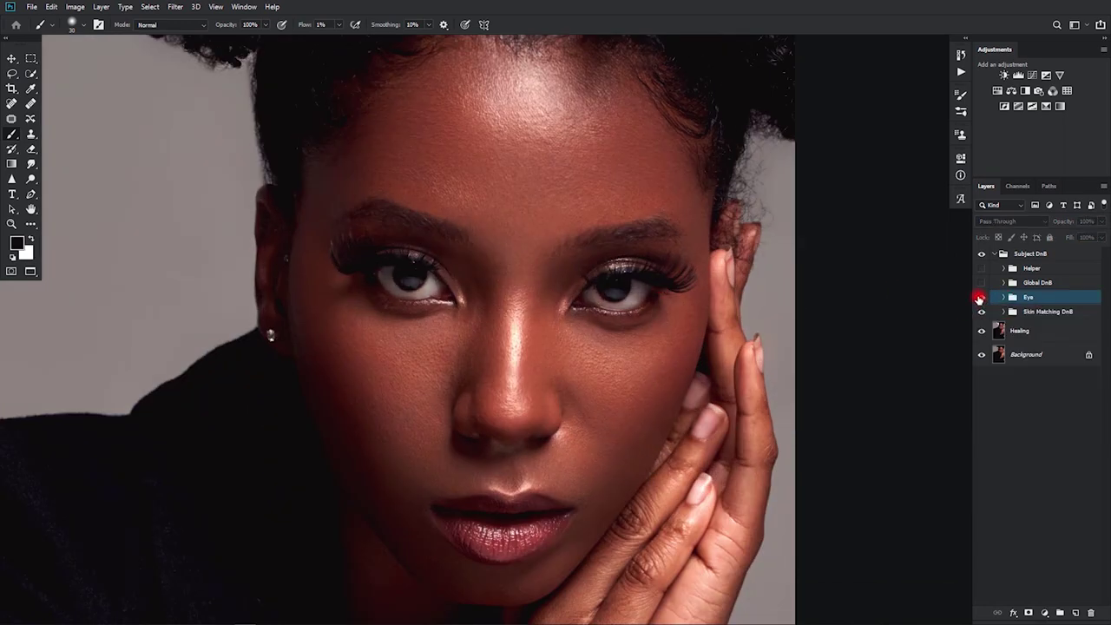
left_click(980, 297)
left_click(980, 297)
left_click(980, 297)
Reselect the Highlighting and Contouring Eye layer in the Eye group and set white as the painting colour.
left_click(1004, 297)
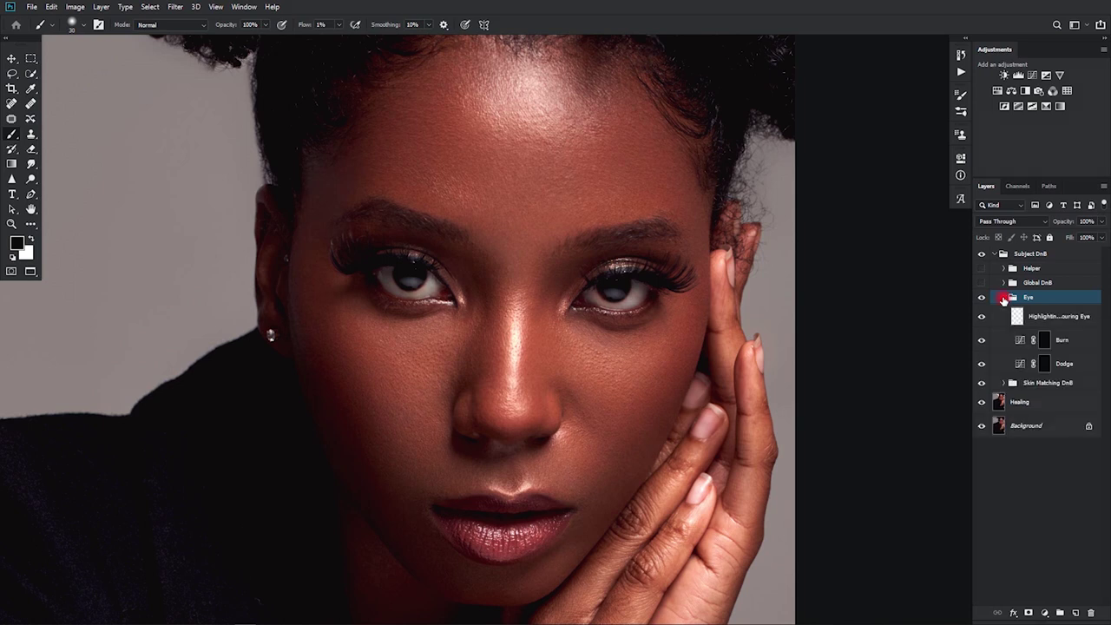
left_click(1059, 316)
key("x")
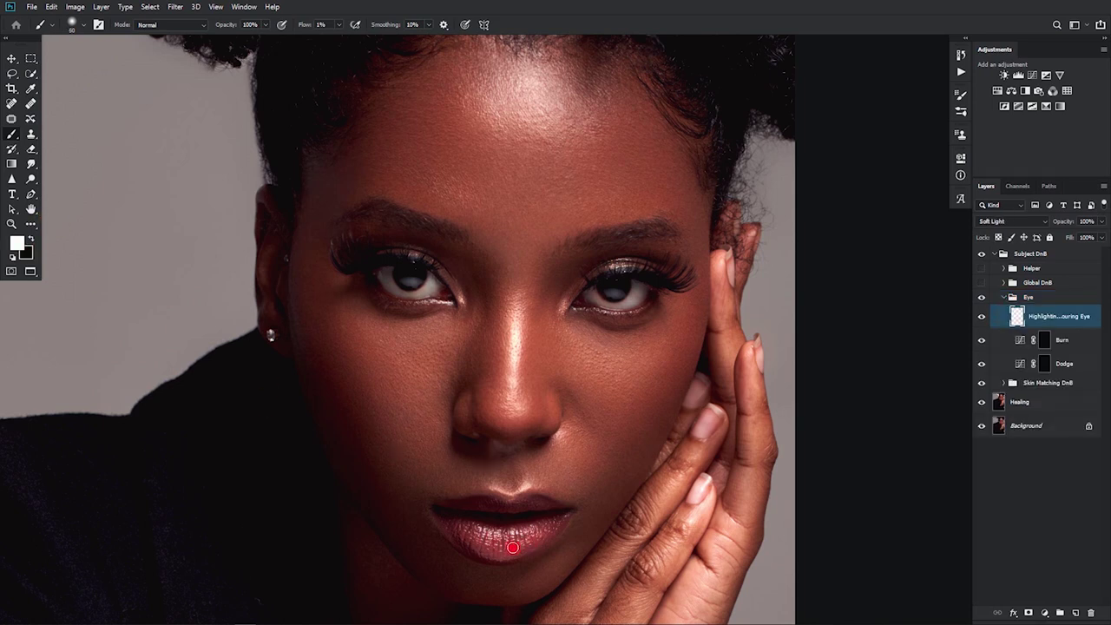
scroll(578, 408, "down", 5)
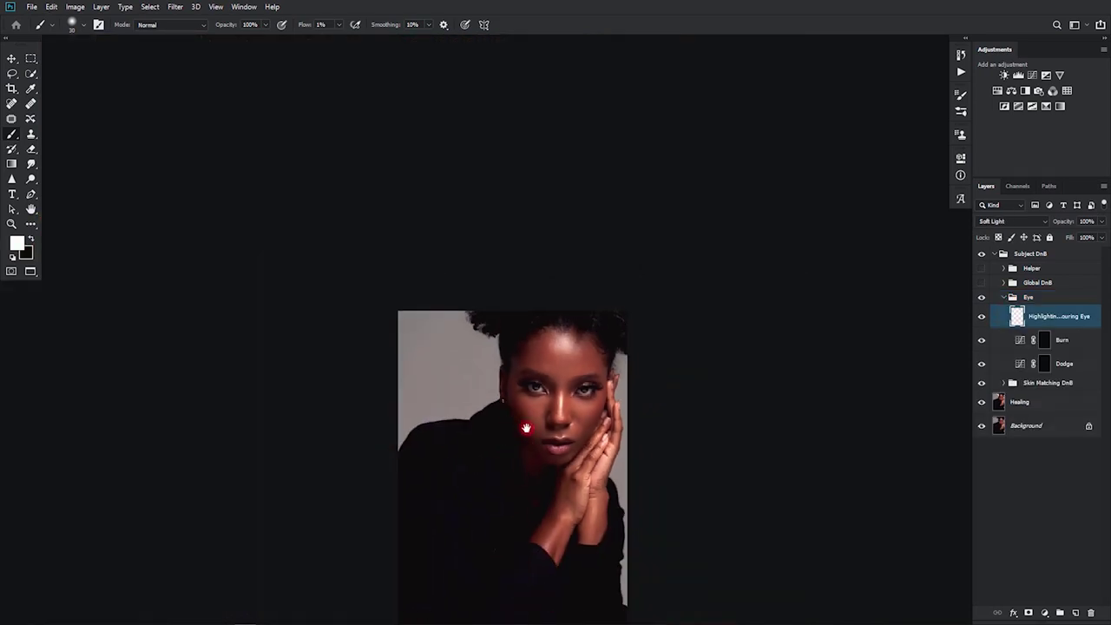
Open the Global DnB group, select its Dodge mask and set the brush flow to 4%.
left_click(1004, 297)
left_click(1004, 282)
left_click(1065, 324)
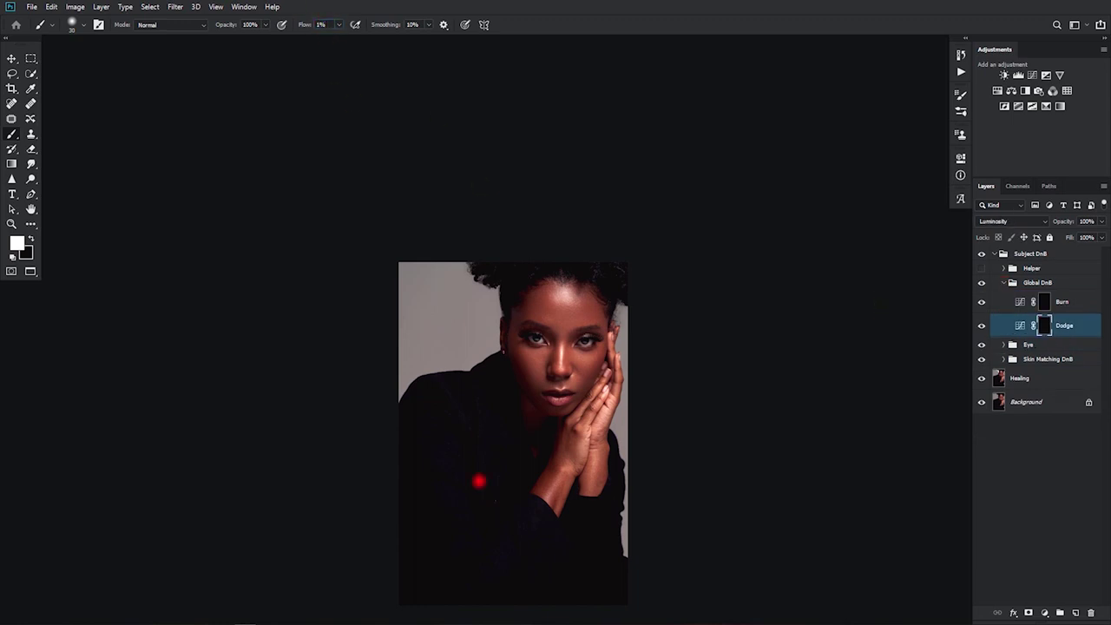
left_click(322, 23)
type("4")
key("Return")
scroll(572, 387, "up", 2)
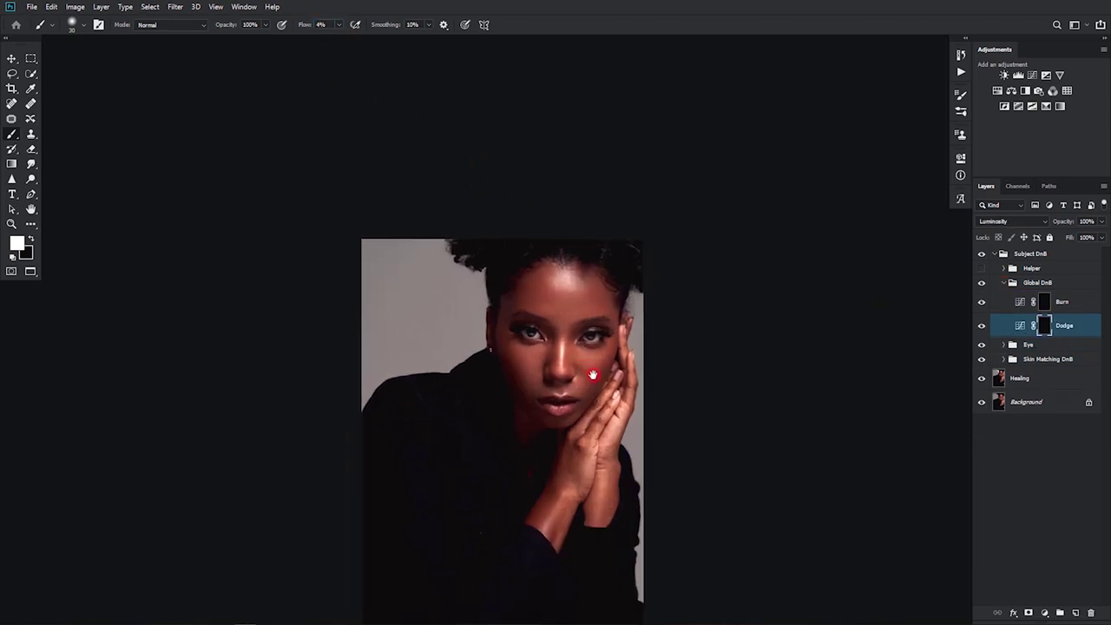
Dodge the highlights of the face and hands on the Global DnB Dodge mask, varying the brush size to suit each area.
left_click_drag(594, 381, 550, 337)
key("bracketright")
key("bracketright")
key("bracketright")
key("bracketright")
key("bracketright")
key("bracketright")
key("bracketright")
key("bracketright")
key("bracketright")
key("bracketright")
key("bracketright")
key("bracketright")
key("bracketright")
key("bracketright")
key("bracketright")
key("bracketright")
key("bracketright")
key("bracketleft")
key("bracketleft")
key("bracketleft")
key("bracketleft")
key("bracketleft")
key("bracketleft")
key("bracketleft")
key("bracketleft")
key("bracketleft")
key("bracketleft")
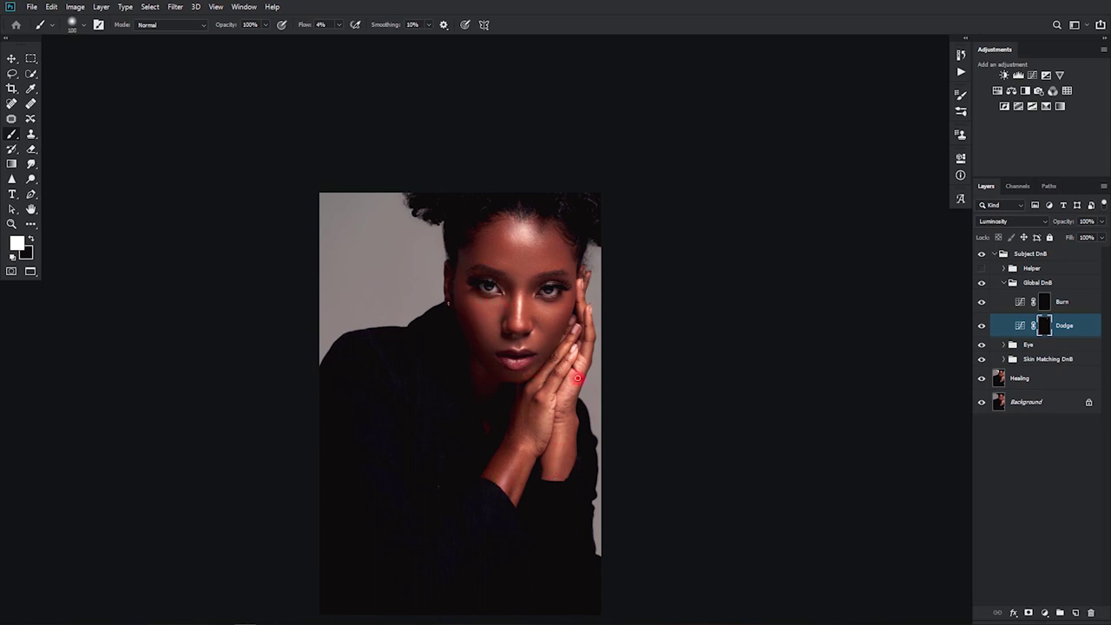
key("[")
Check the opacity setting of the Highlighting and Contouring Eye layer and return to the Global DnB Dodge mask.
left_click(1003, 344)
left_click(1055, 363)
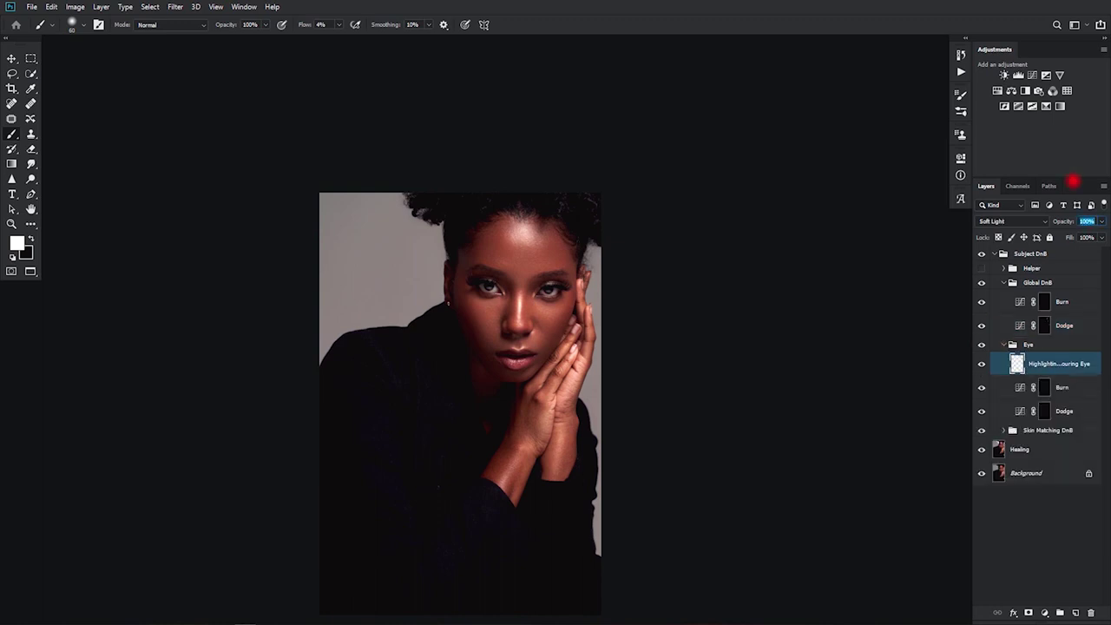
left_click(1003, 345)
left_click(1055, 326)
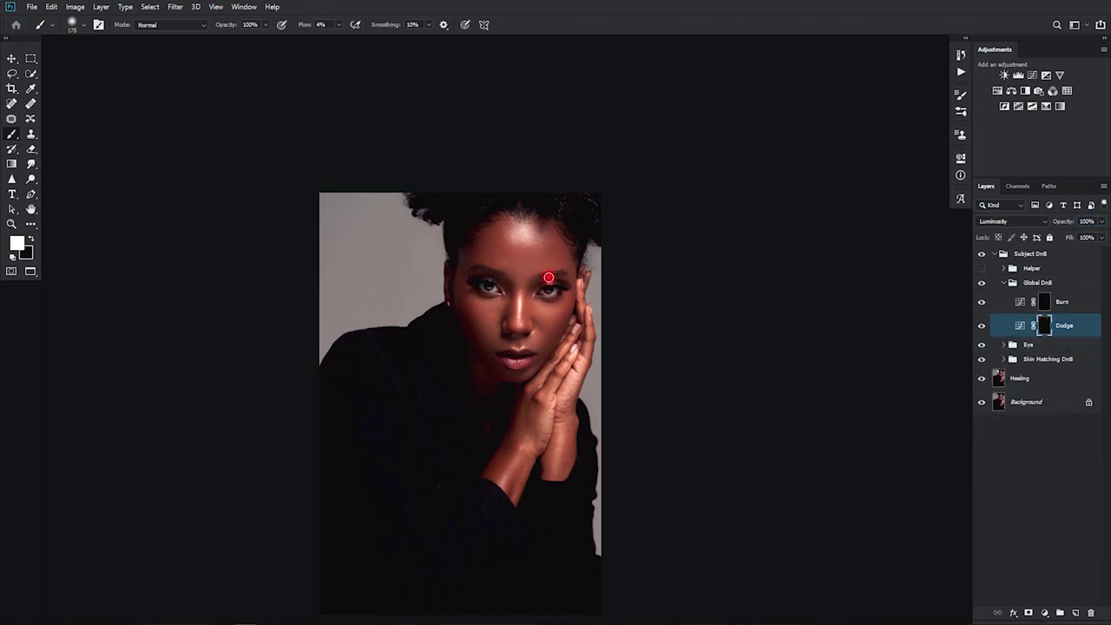
Burn the forehead, nose and lip areas on the Global DnB Burn mask with Skin Matching DnB temporarily hidden, and compare the result.
left_click(982, 359)
left_click(1047, 300)
left_click(982, 358)
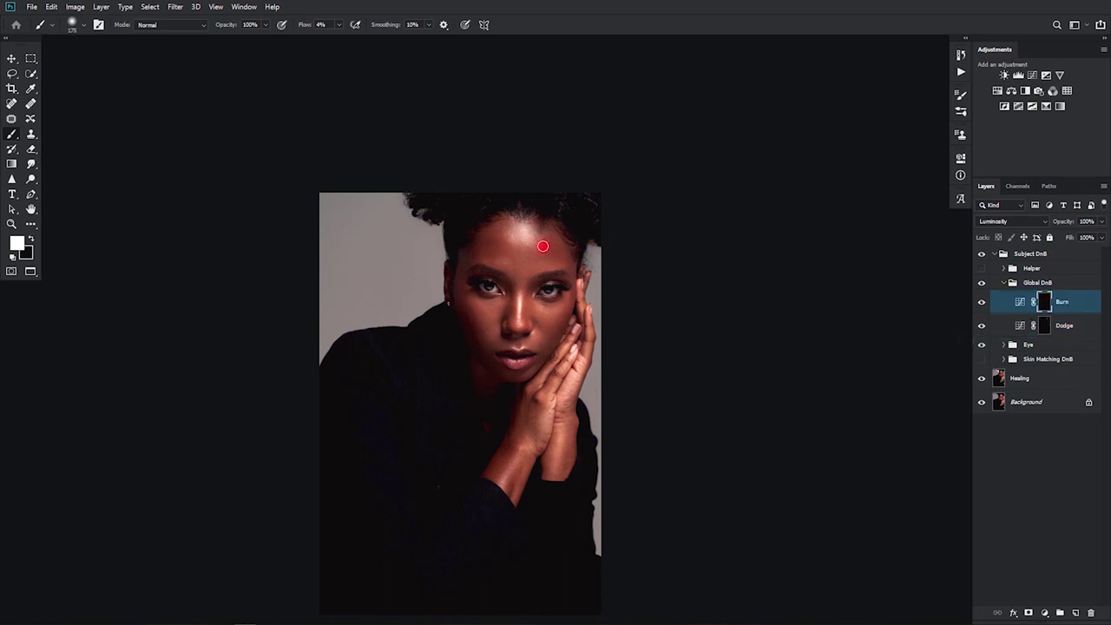
mouse_move(490, 238)
left_mouse_down()
mouse_move(552, 249)
mouse_move(568, 234)
mouse_move(546, 250)
mouse_move(502, 222)
mouse_move(486, 236)
mouse_move(550, 226)
mouse_move(572, 272)
mouse_move(548, 222)
mouse_move(474, 244)
mouse_move(461, 307)
mouse_move(496, 224)
mouse_move(486, 233)
mouse_move(556, 219)
mouse_move(567, 295)
mouse_move(462, 306)
mouse_move(463, 273)
mouse_move(470, 329)
mouse_move(495, 373)
mouse_move(459, 294)
mouse_move(485, 350)
mouse_move(549, 349)
mouse_move(542, 357)
mouse_move(572, 317)
mouse_move(576, 284)
mouse_move(550, 341)
mouse_move(496, 376)
mouse_move(477, 335)
mouse_move(510, 370)
mouse_move(524, 324)
mouse_move(510, 287)
mouse_move(514, 318)
mouse_move(531, 302)
mouse_move(529, 290)
mouse_move(521, 323)
mouse_move(512, 292)
mouse_move(514, 320)
mouse_move(513, 283)
mouse_move(524, 319)
left_mouse_up()
mouse_move(514, 330)
left_mouse_down()
mouse_move(529, 331)
mouse_move(502, 330)
mouse_move(536, 327)
left_mouse_up()
left_click_drag(501, 359, 515, 352)
left_click(980, 358)
left_click(980, 302)
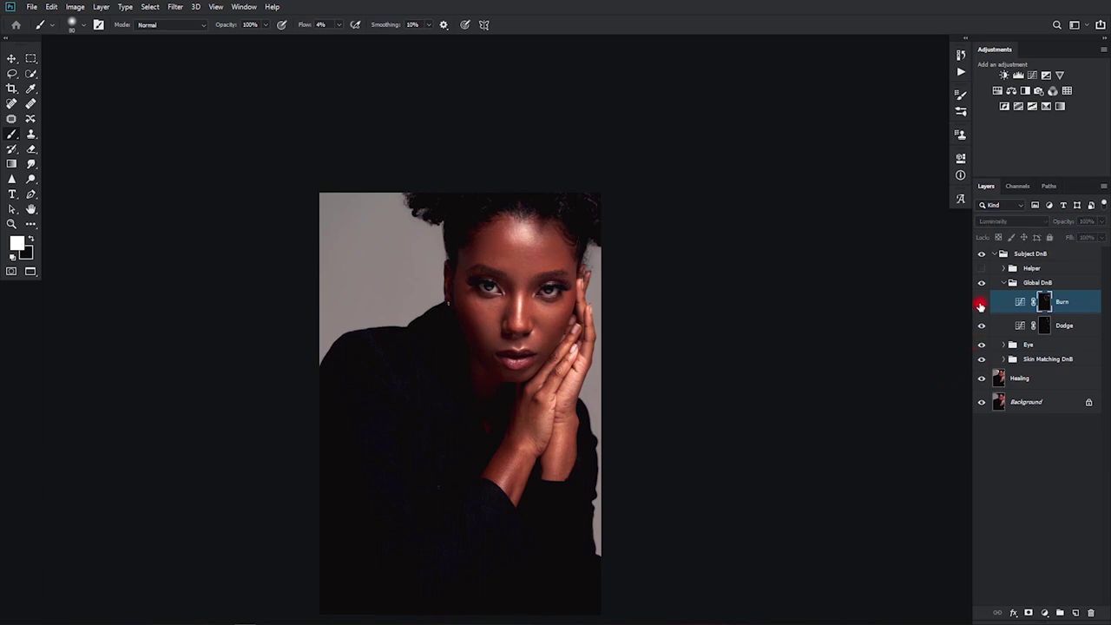
left_click(980, 304)
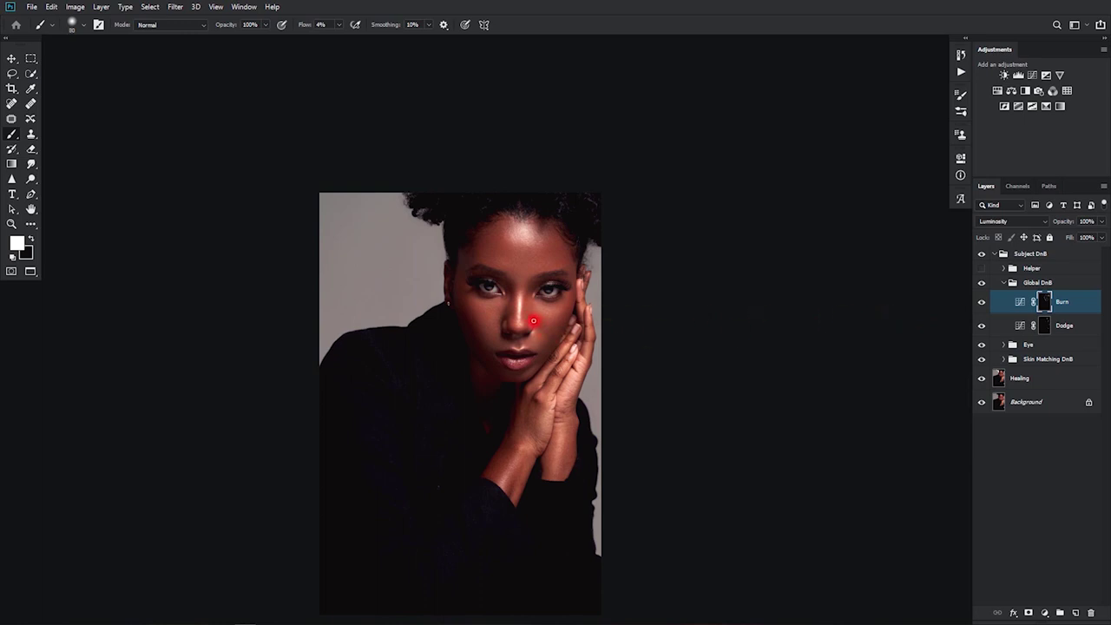
Burn around the mouth with a larger brush and compare the portrait with and without the Global DnB group.
key("]")
key("]")
key("]")
mouse_move(527, 358)
left_mouse_down()
mouse_move(498, 366)
mouse_move(470, 287)
mouse_move(495, 376)
mouse_move(522, 346)
mouse_move(533, 354)
mouse_move(509, 357)
left_mouse_up()
left_click(981, 283)
left_click(982, 283)
Burn further shadow areas of the face on the Global DnB Burn mask, alternating between smaller and larger brushes.
key("bracketleft")
key("bracketleft")
key("bracketright")
key("bracketright")
key("bracketright")
key("bracketleft")
key("bracketleft")
key("bracketleft")
key("bracketleft")
Open the Skin Matching DnB group and dodge the remaining uneven skin on its Dodge mask.
left_click(1004, 358)
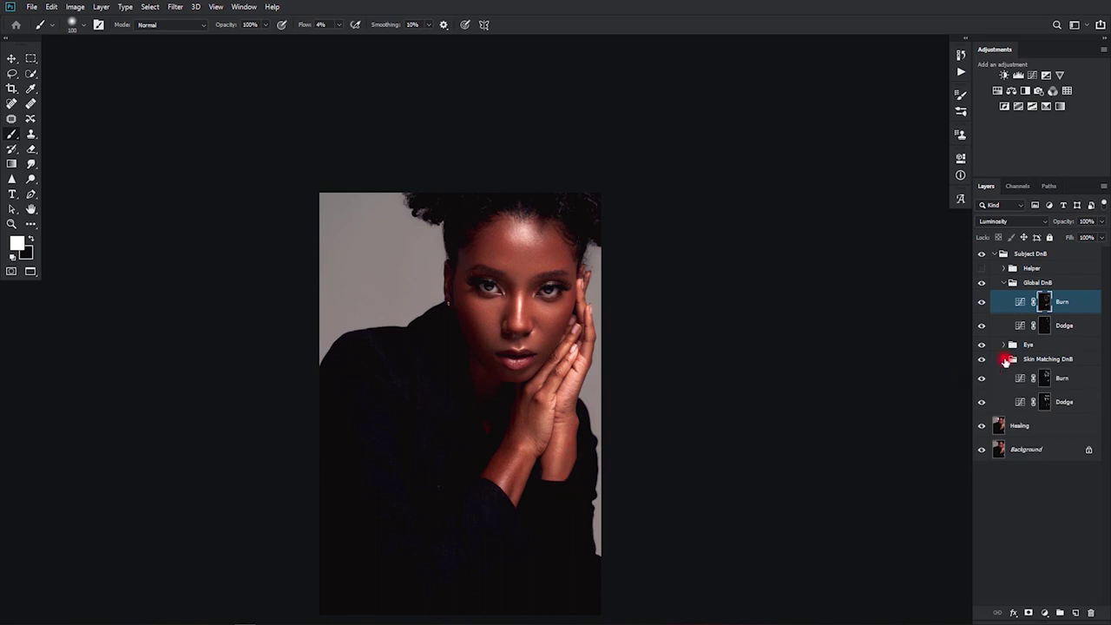
left_click(1044, 401)
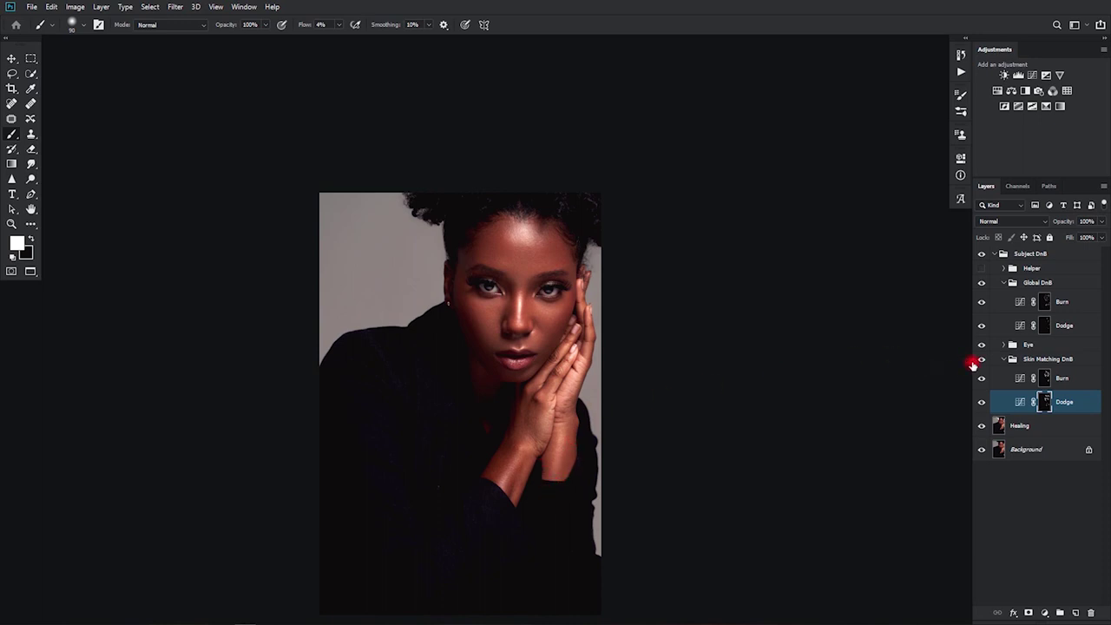
Burn around the earring-side eye on the Global DnB Burn mask, enlarging the brush for the broader shadows.
left_click(1047, 301)
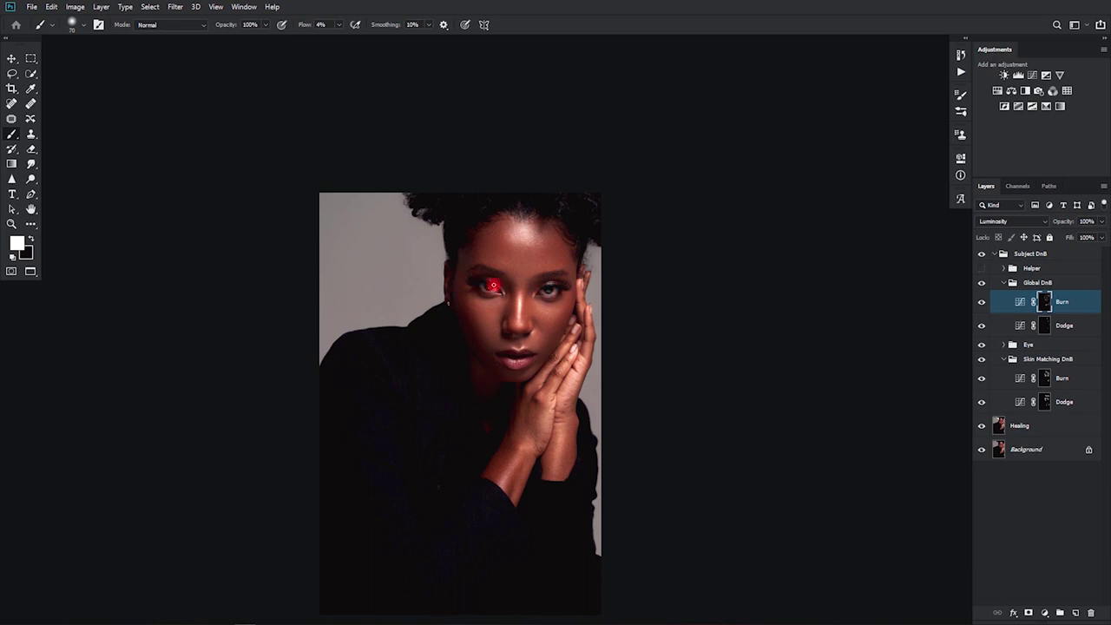
key("bracketright")
key("bracketright")
key("bracketright")
key("bracketright")
key("bracketright")
key("bracketright")
Dodge the hands and the black jacket's folds on the Global DnB Dodge mask, enlarging the brush to 300 for the jacket.
left_click(1044, 326)
key("[")
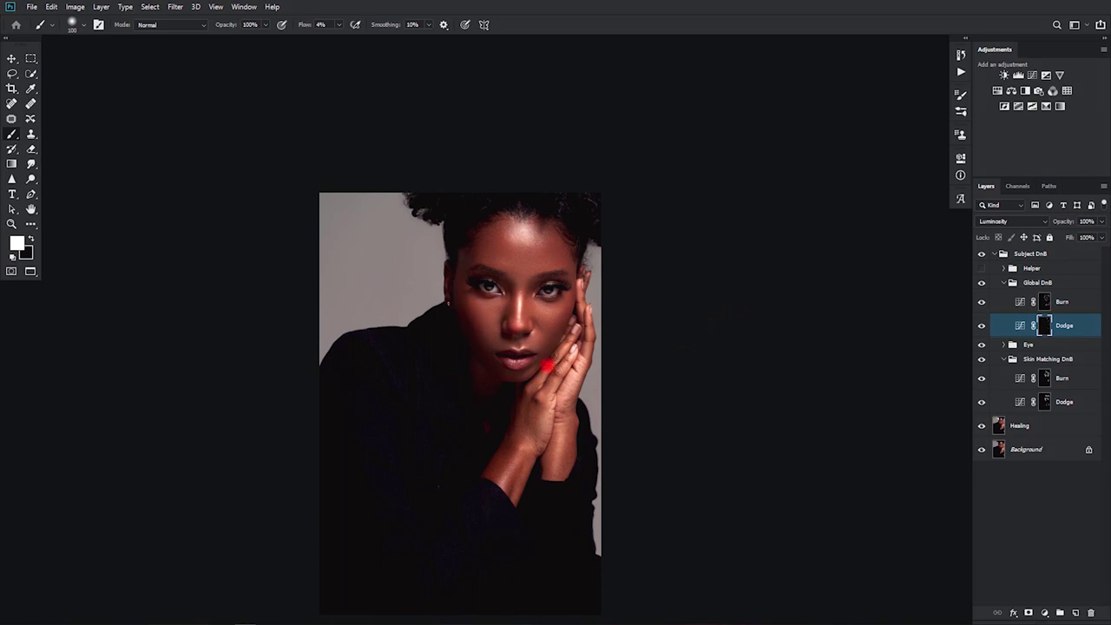
key("bracketright")
key("bracketright")
key("bracketright")
key("bracketright")
mouse_move(379, 443)
left_mouse_down()
mouse_move(388, 475)
mouse_move(362, 470)
mouse_move(393, 483)
mouse_move(382, 382)
mouse_move(395, 524)
mouse_move(383, 535)
mouse_move(410, 497)
mouse_move(512, 536)
left_mouse_up()
Collapse the Global DnB and Skin Matching DnB groups and delete the Helper group.
left_click(1004, 284)
left_click(1004, 311)
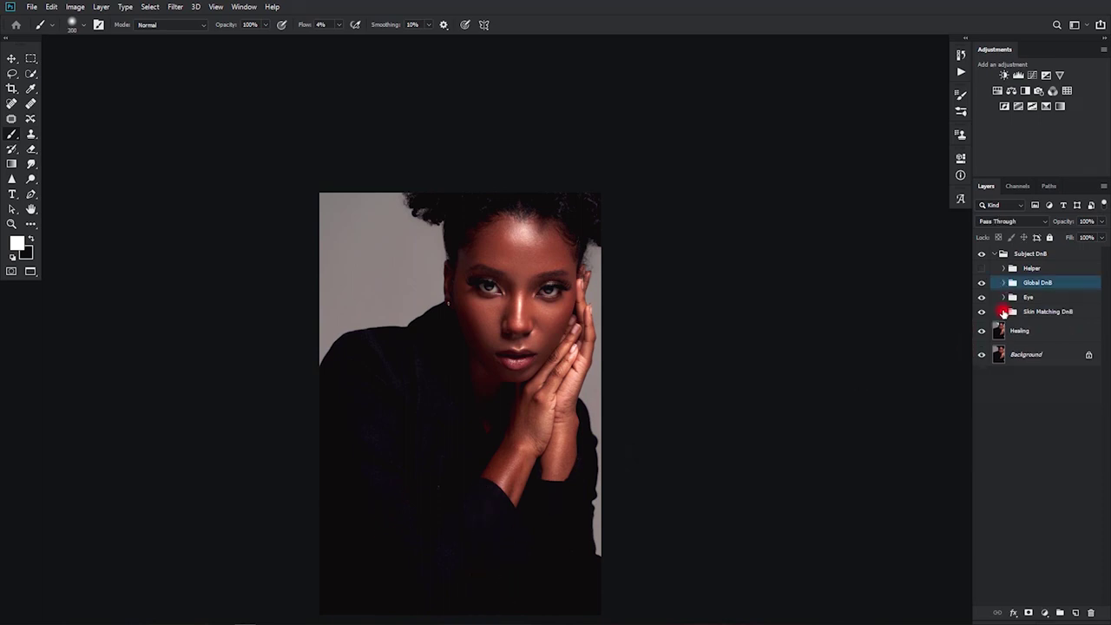
left_click(1032, 269)
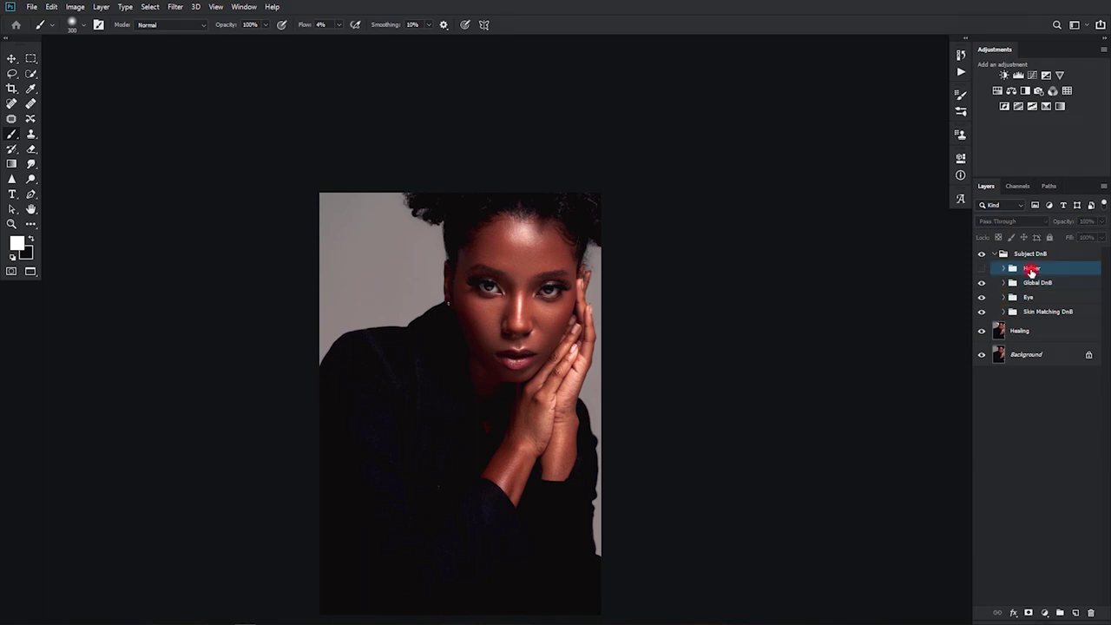
key("Delete")
Compare the portrait with and without the Subject DnB group and examine the retouched eyes and skin up close.
left_click(982, 255)
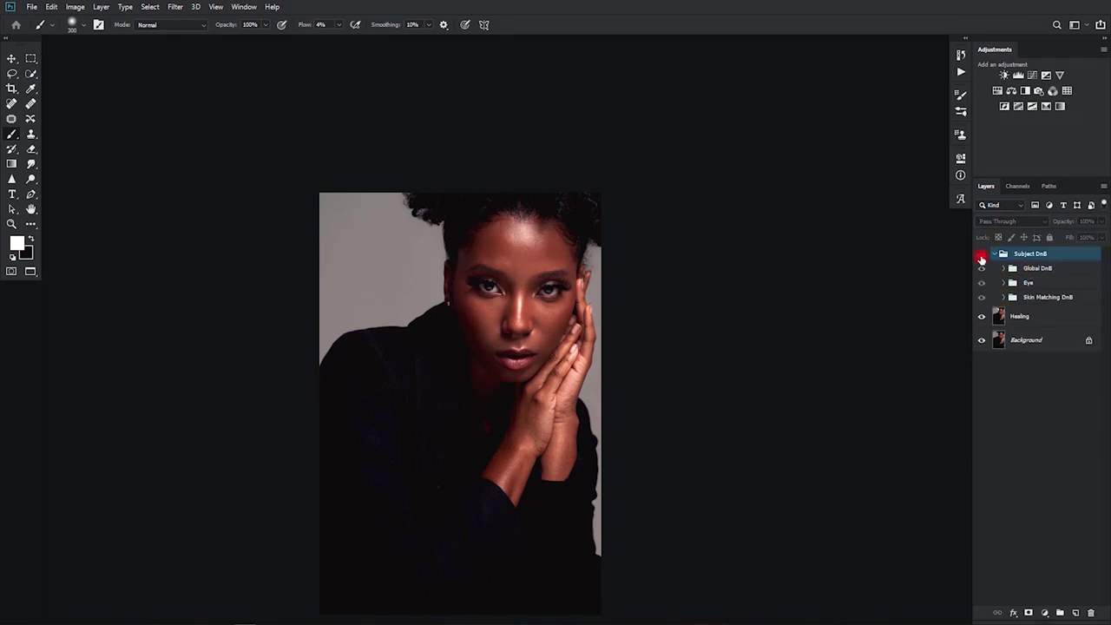
left_click(982, 255)
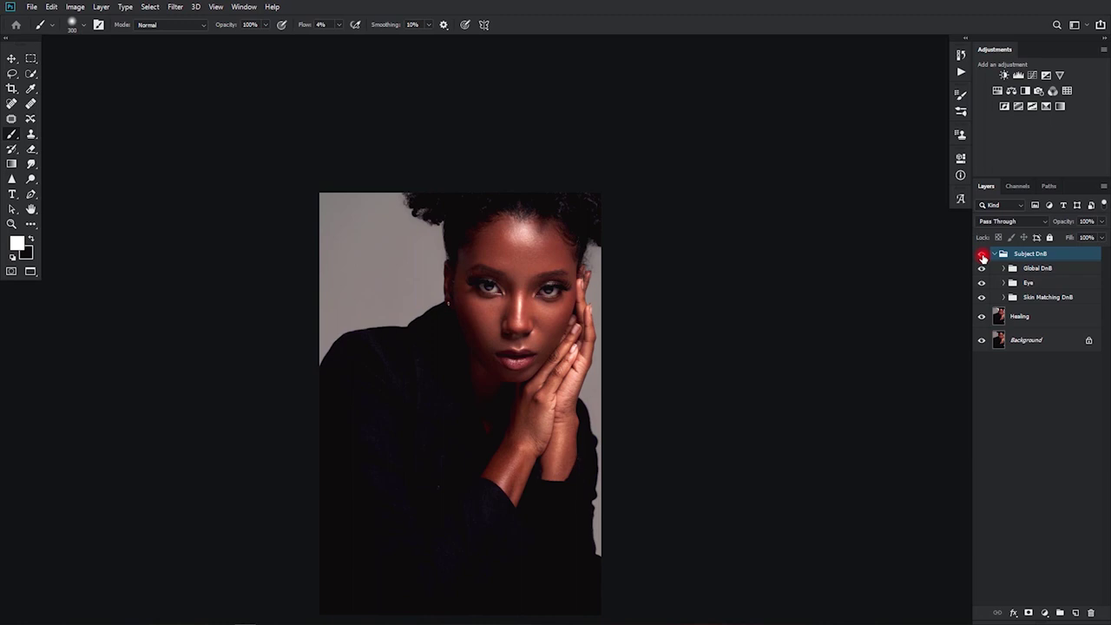
left_click(982, 255)
left_click(981, 257)
left_click(981, 257)
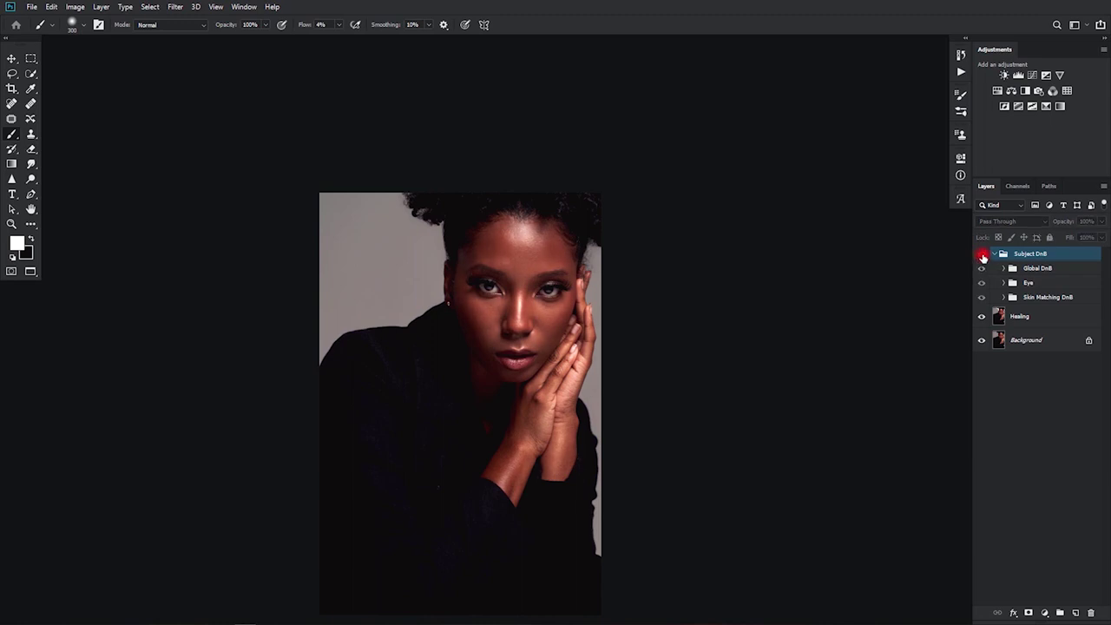
left_click(982, 257)
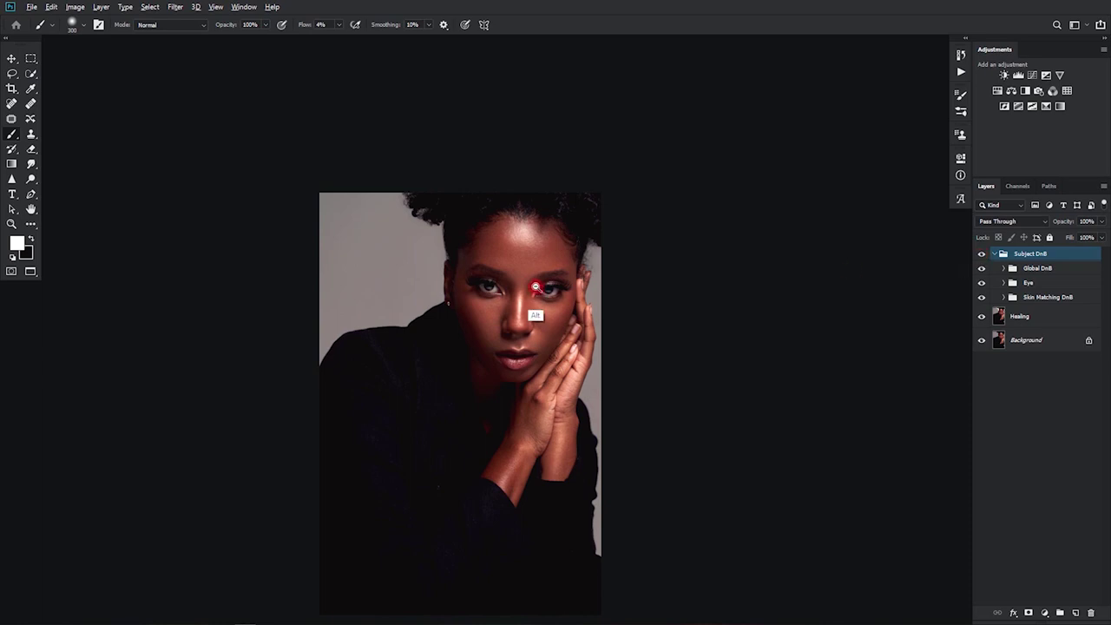
scroll(531, 303, "up", 5)
scroll(625, 286, "up", 1)
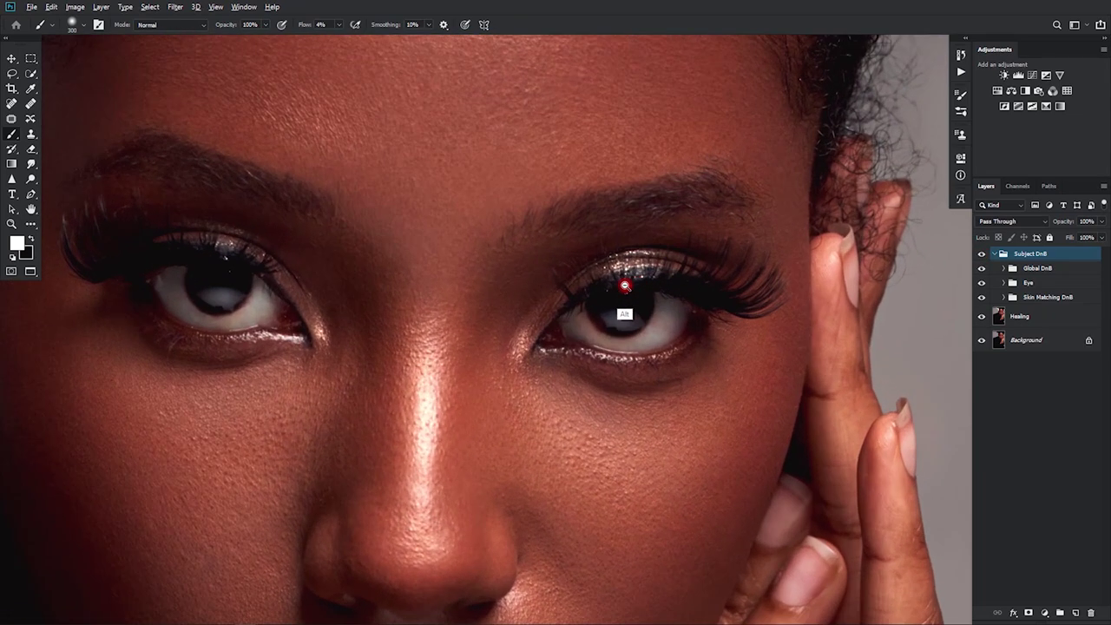
left_click_drag(580, 336, 616, 295)
left_click_drag(500, 439, 530, 343)
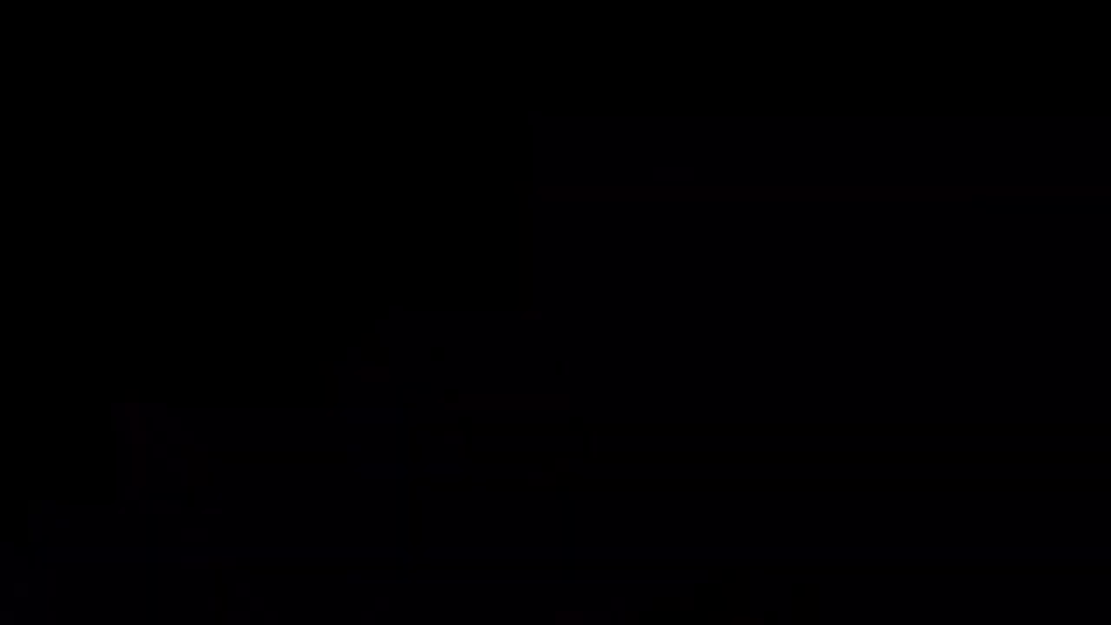